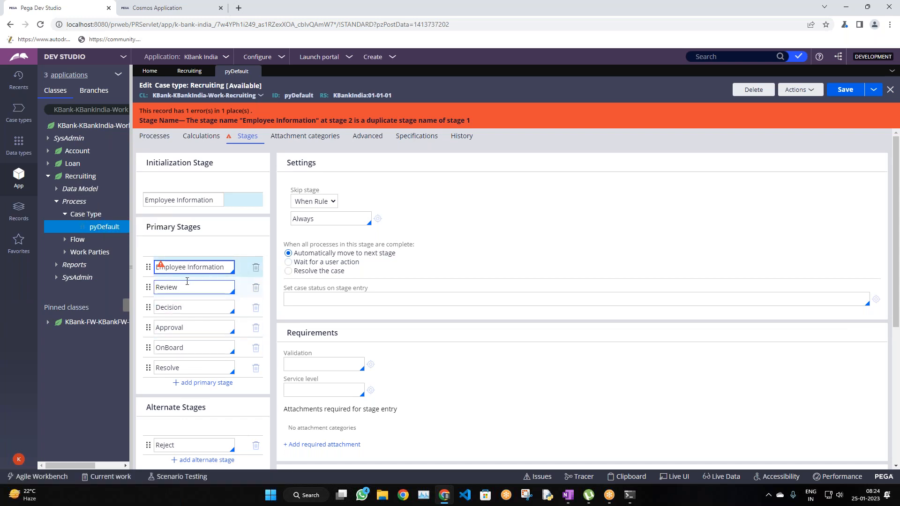
Step: Rename the first primary stage of the Recruiting case type to Employee Info and save the rule
{"action": "left_click_drag", "start_coordinate": [200, 268], "coordinate": [228, 268]}
{"action": "key", "text": "BackSpace"}
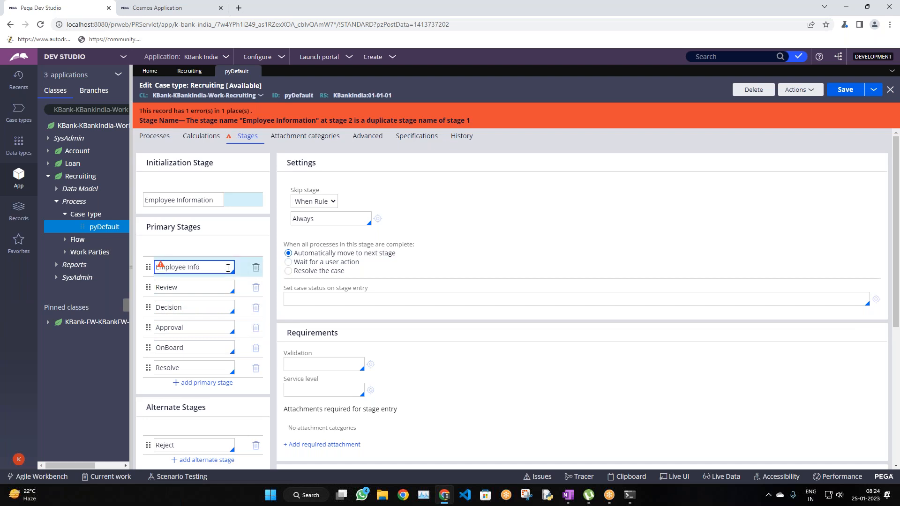
{"action": "left_click", "coordinate": [846, 90]}
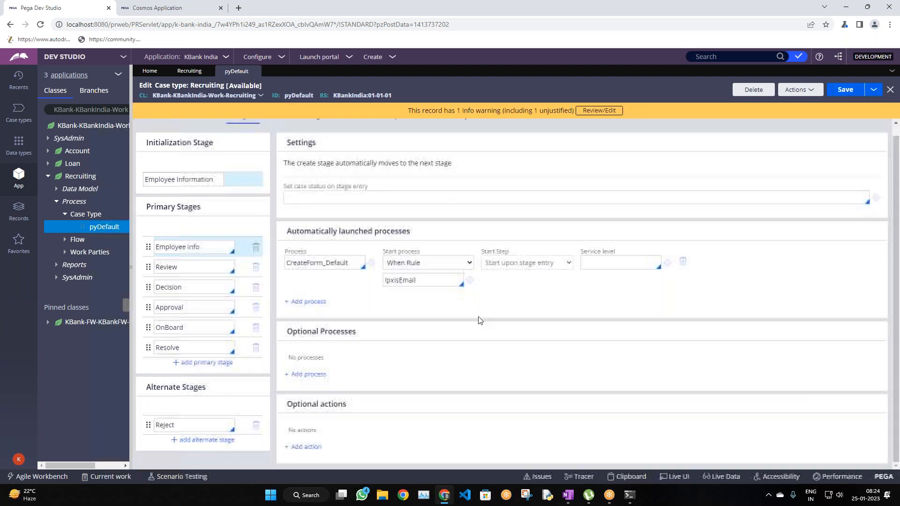
Step: Enable rule check-out in the security settings of the KBankIndia ruleset, save it and close the ruleset
{"action": "left_click", "coordinate": [351, 95]}
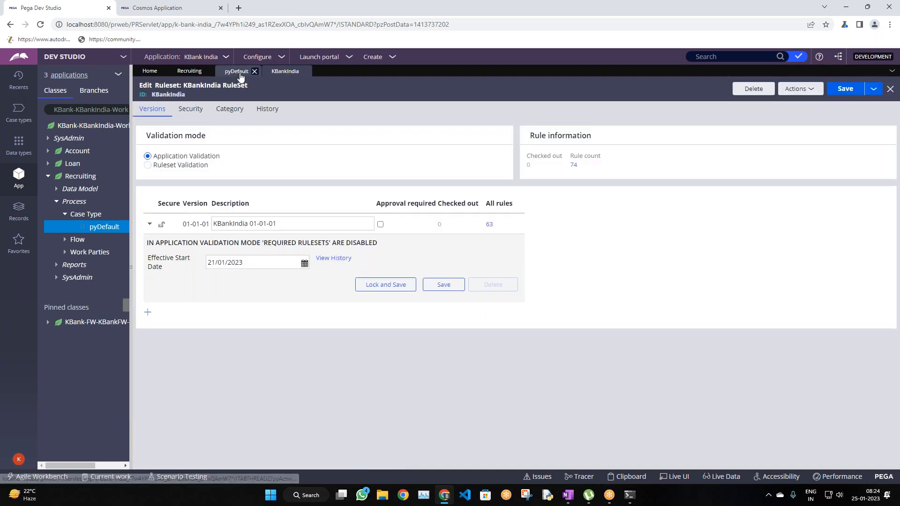
{"action": "left_click", "coordinate": [199, 111]}
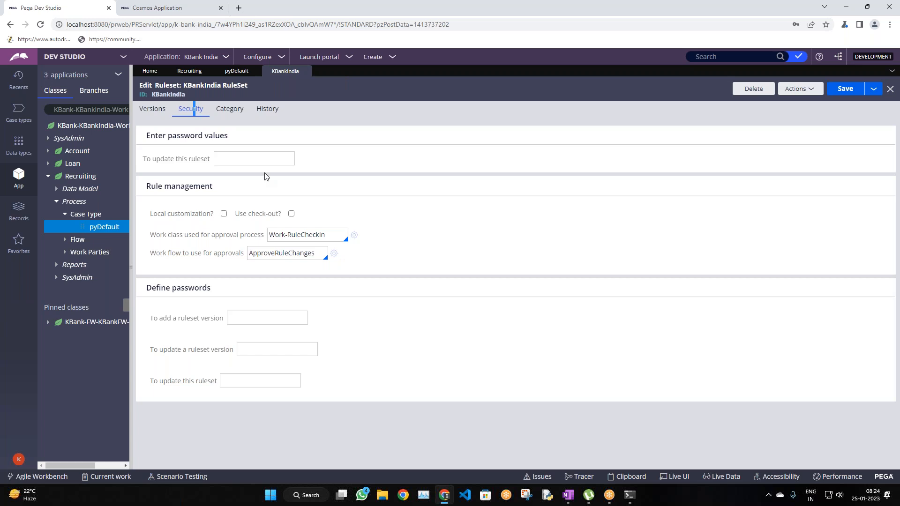
{"action": "left_click_drag", "start_coordinate": [236, 214], "coordinate": [287, 216]}
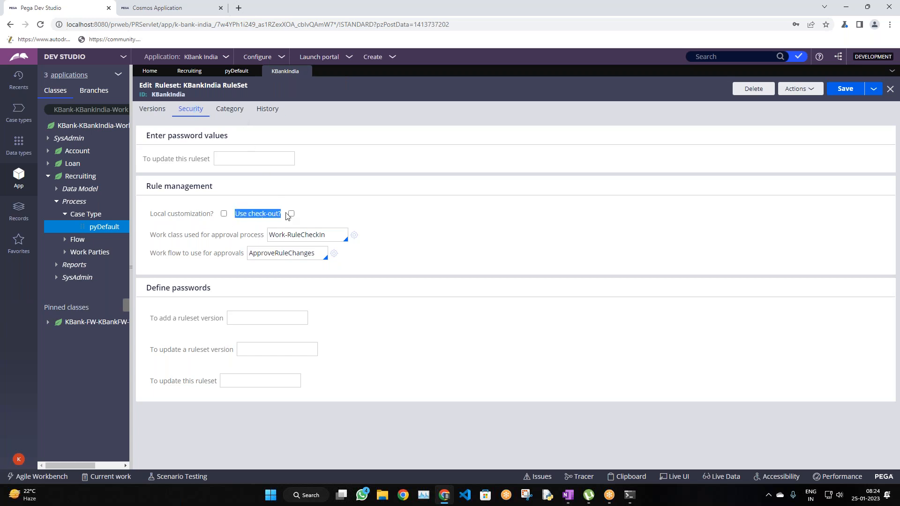
{"action": "left_click", "coordinate": [291, 213]}
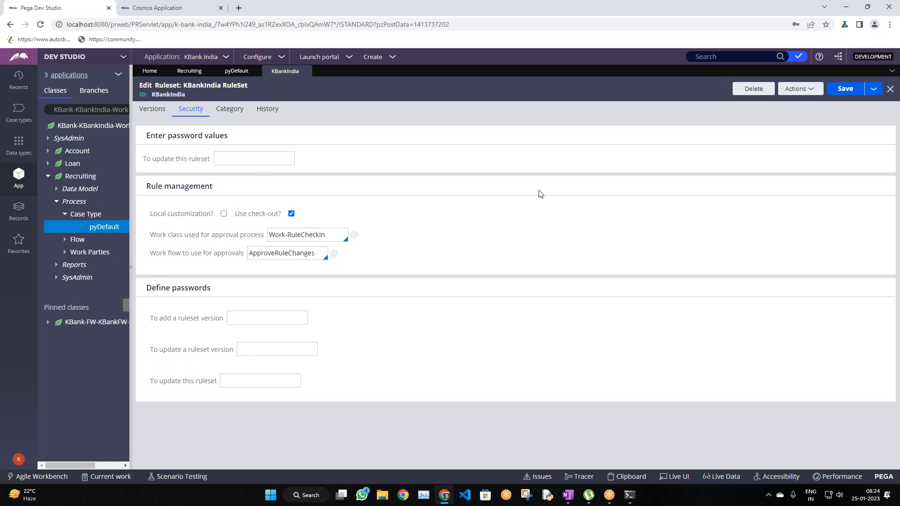
{"action": "left_click", "coordinate": [841, 92]}
{"action": "left_click", "coordinate": [305, 72]}
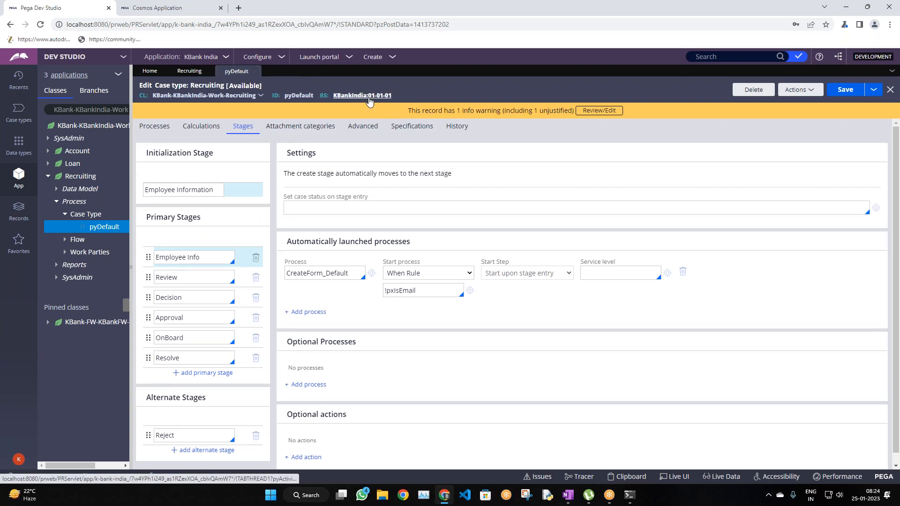
Step: Close the pyDefault rule and refresh the Recruiting case type's life cycle
{"action": "left_click", "coordinate": [255, 71]}
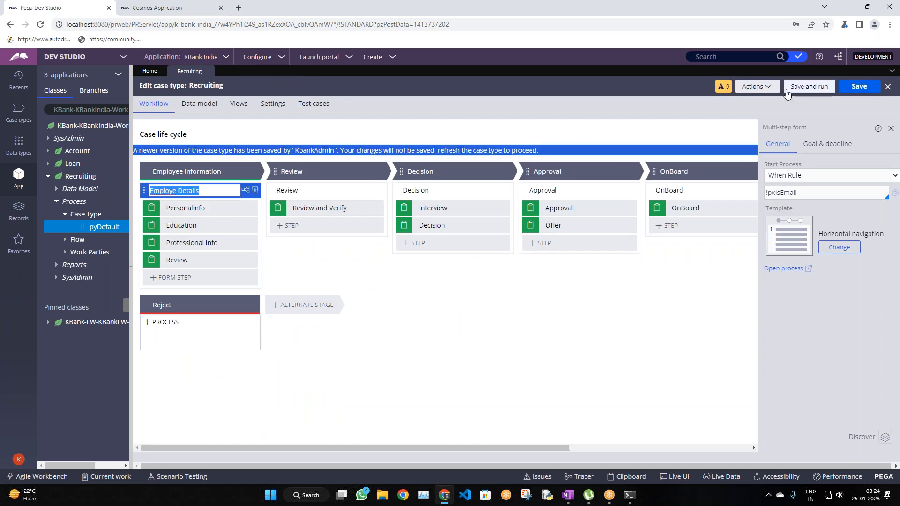
{"action": "left_click", "coordinate": [757, 87]}
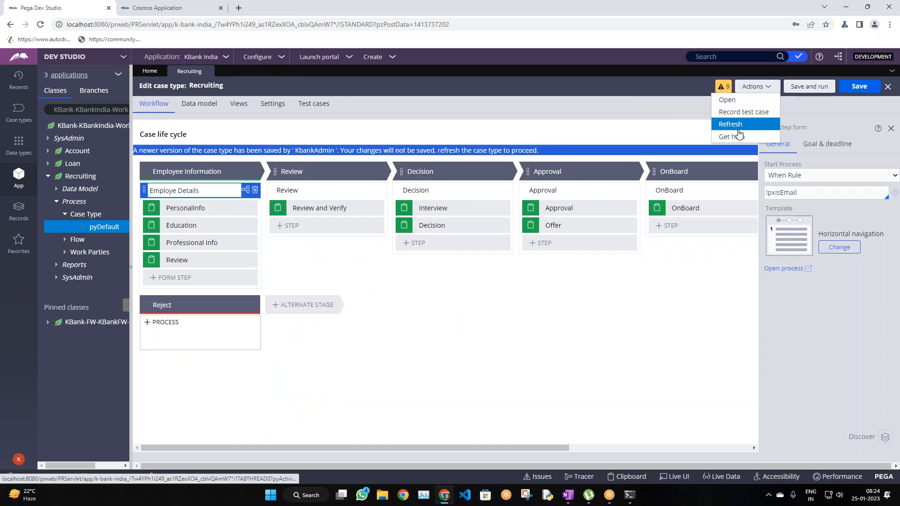
{"action": "left_click", "coordinate": [731, 124]}
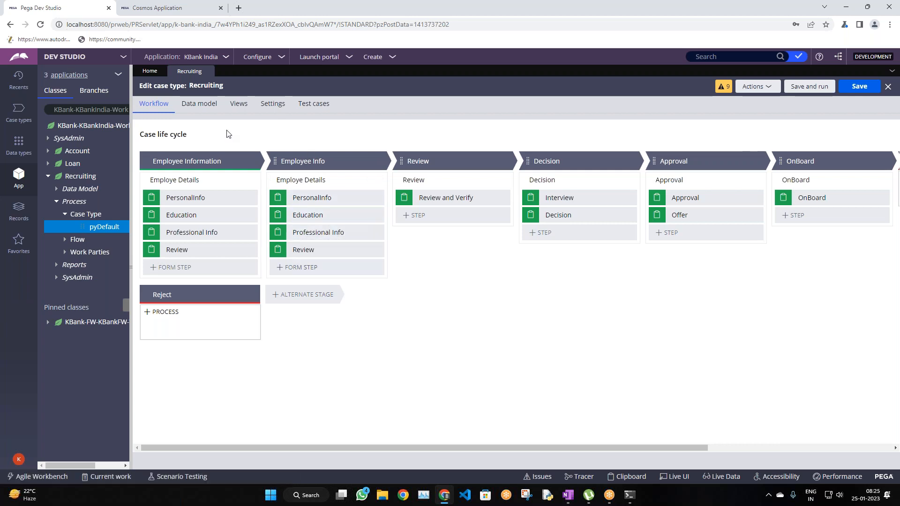
Step: Reopen the pyDefault case type rule for Recruiting, show its stages and check the rule out
{"action": "left_click", "coordinate": [105, 227]}
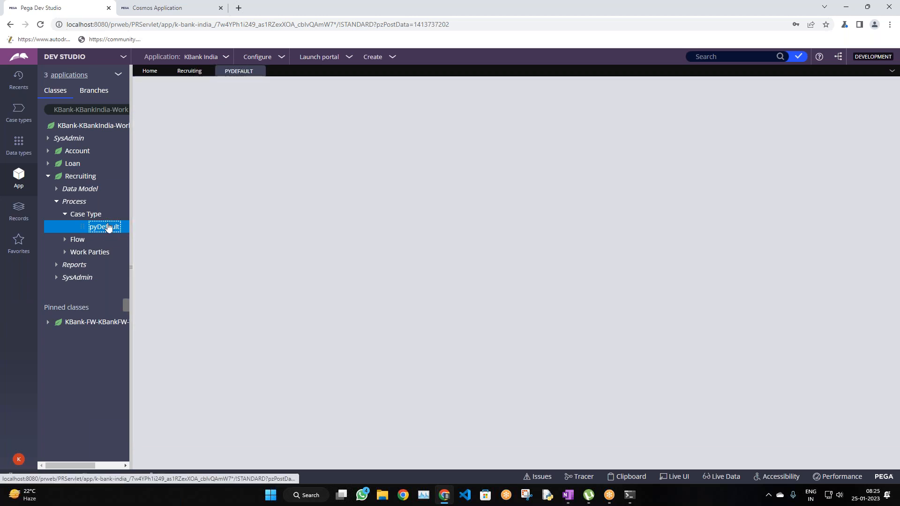
{"action": "scroll", "coordinate": [516, 282], "scroll_direction": "down", "scroll_amount": 4}
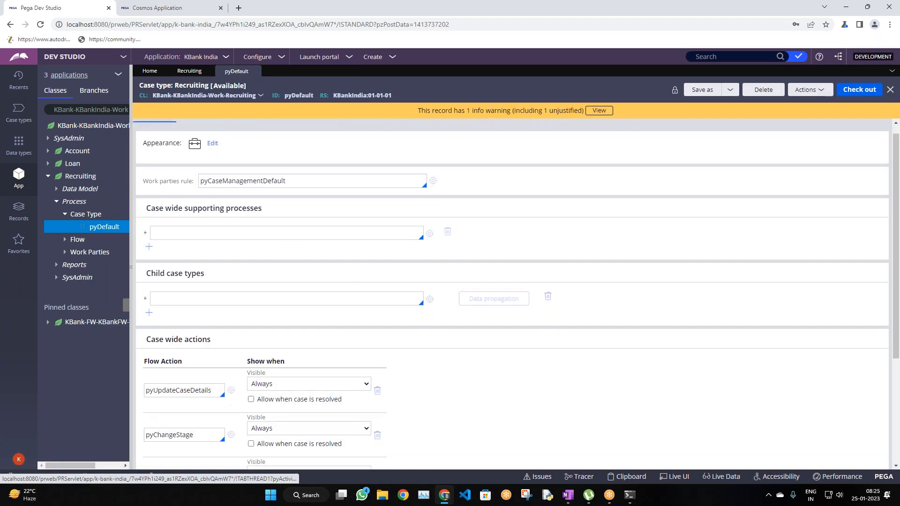
{"action": "scroll", "coordinate": [308, 272], "scroll_direction": "up", "scroll_amount": 4}
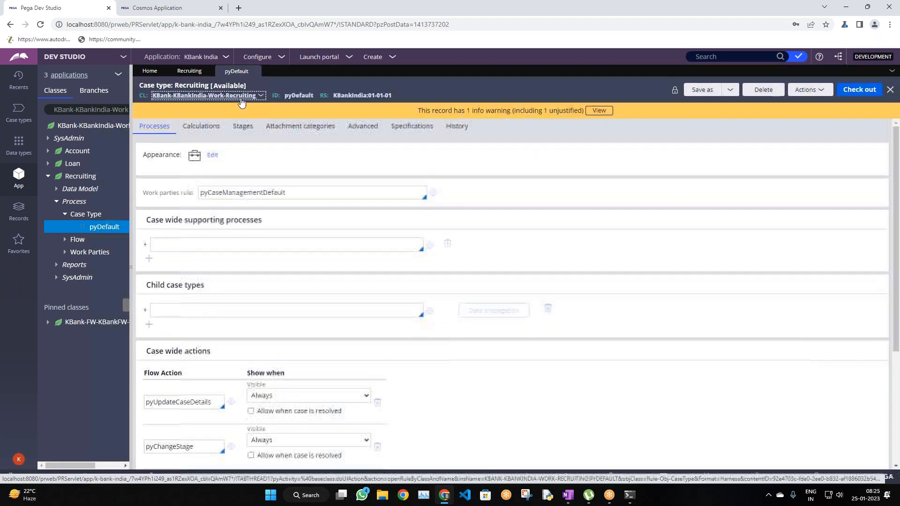
{"action": "left_click", "coordinate": [247, 131]}
{"action": "left_click", "coordinate": [209, 189]}
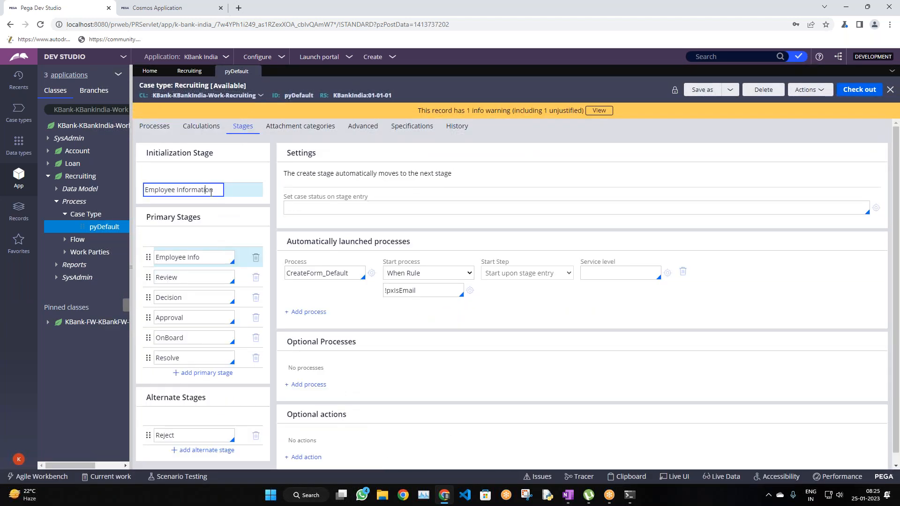
{"action": "scroll", "coordinate": [563, 305], "scroll_direction": "down", "scroll_amount": 1}
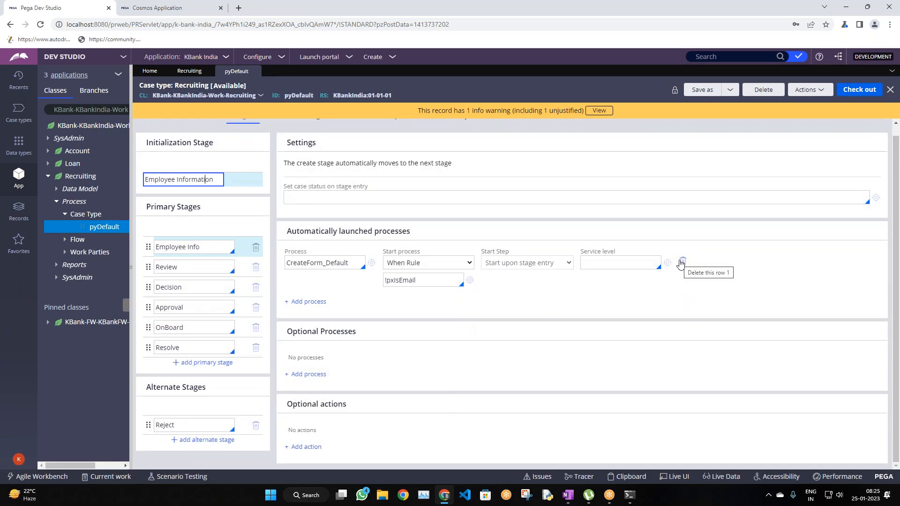
{"action": "left_click", "coordinate": [857, 91]}
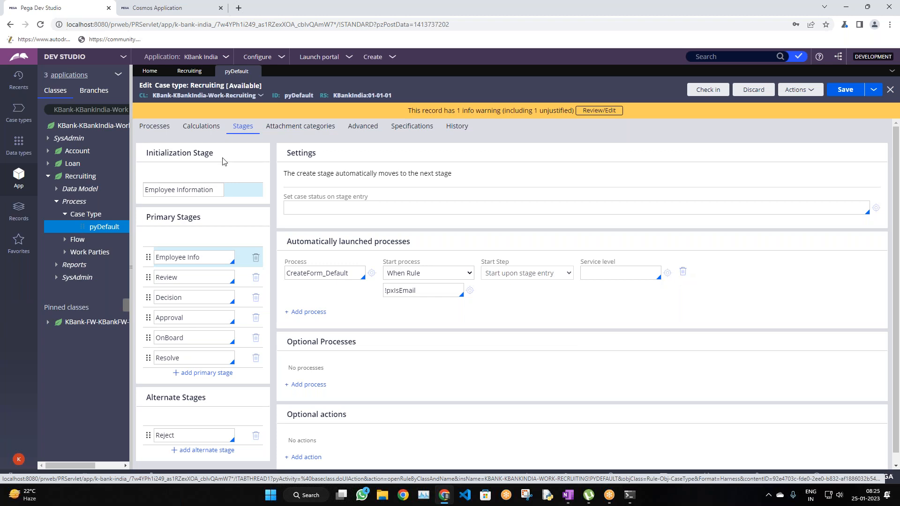
Step: Delete the CreateForm_Default process from the Employee Information initialization stage and save the case type
{"action": "left_click", "coordinate": [215, 193]}
{"action": "left_click", "coordinate": [683, 272]}
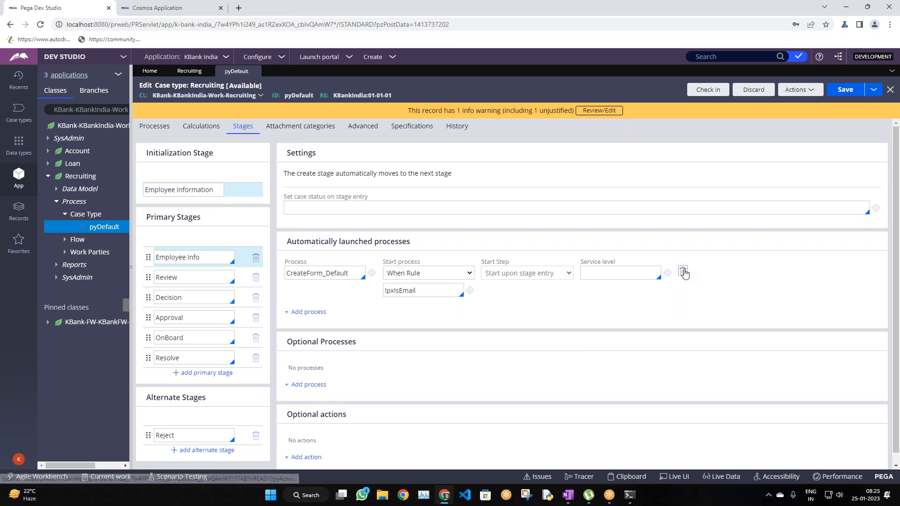
{"action": "left_click", "coordinate": [186, 191]}
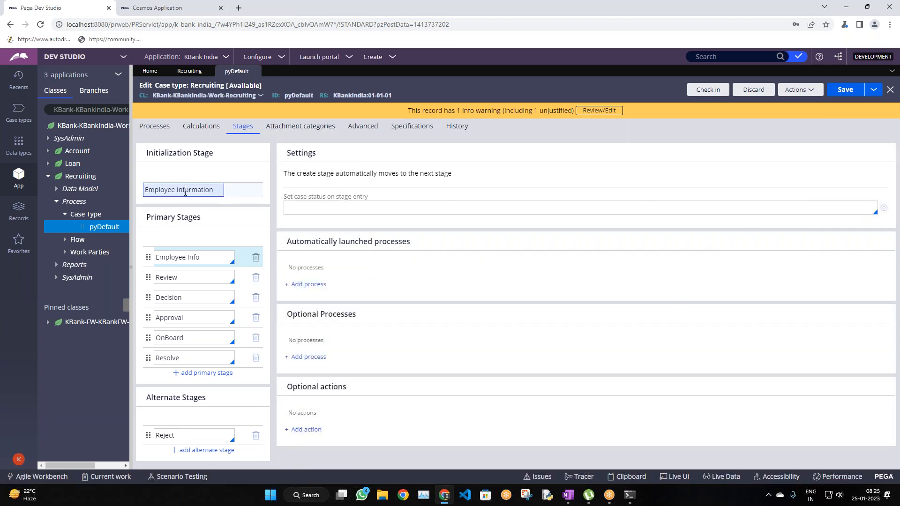
{"action": "double_click", "coordinate": [199, 189]}
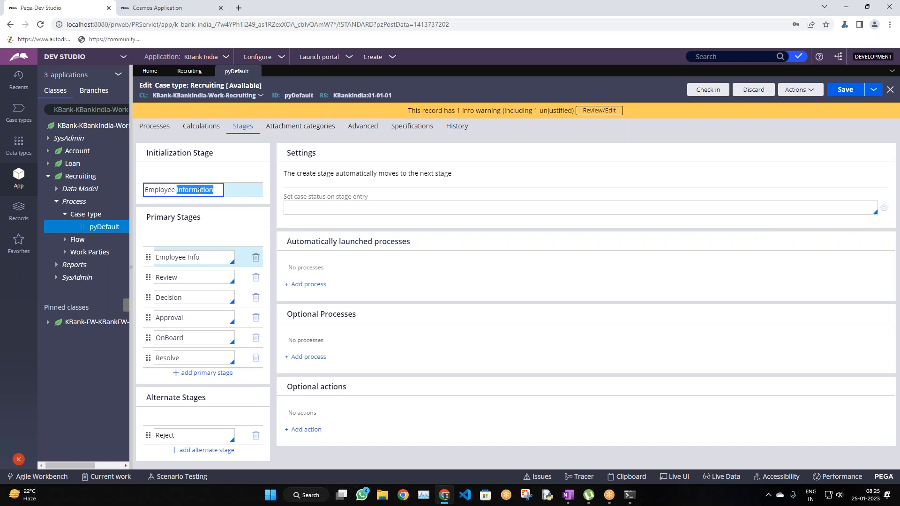
{"action": "left_click", "coordinate": [211, 257]}
{"action": "left_click", "coordinate": [207, 190]}
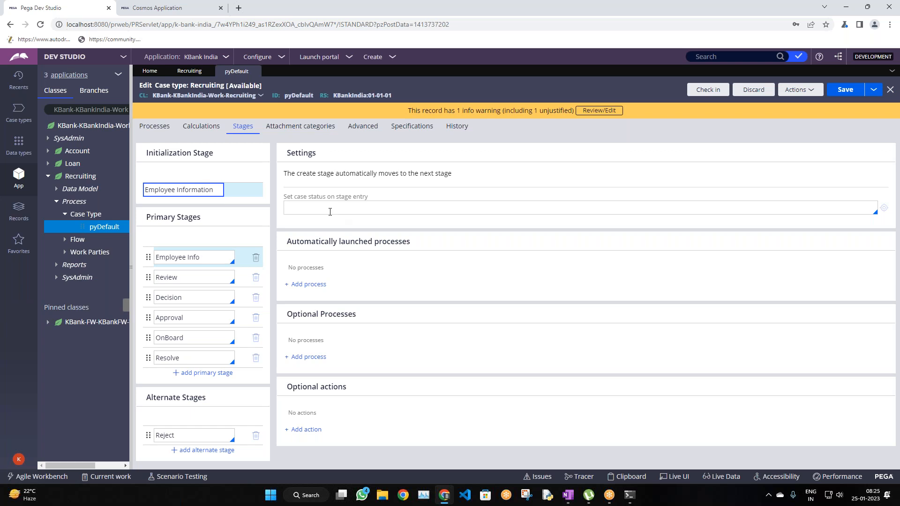
{"action": "left_click", "coordinate": [852, 92]}
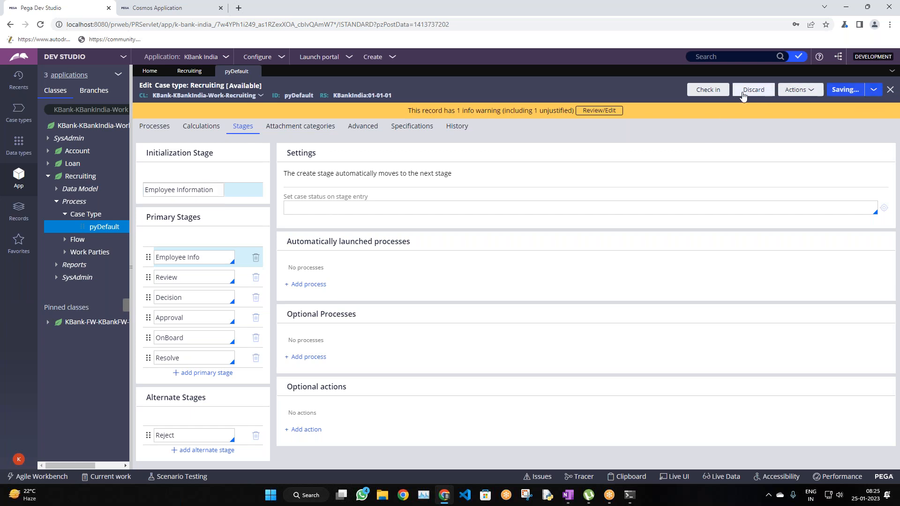
Step: Check in the Recruiting case type with the comment "wip"
{"action": "left_click", "coordinate": [713, 94]}
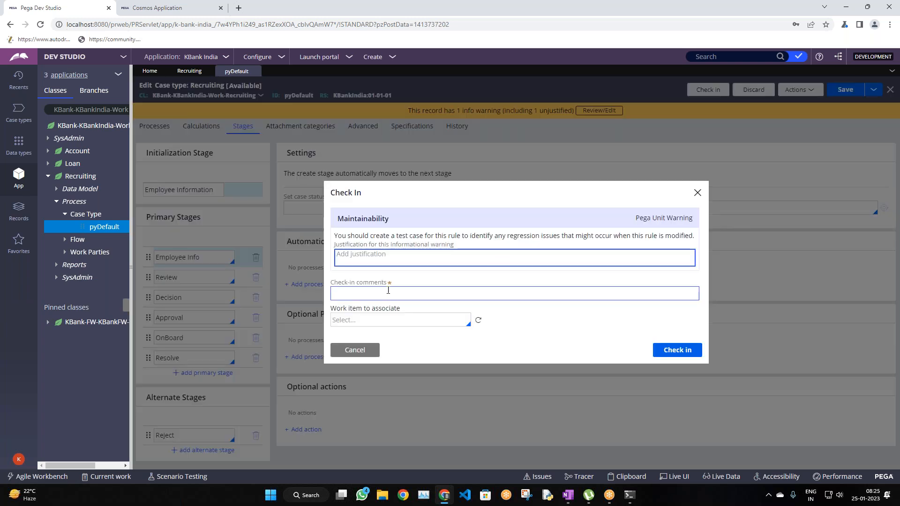
{"action": "left_click", "coordinate": [388, 292]}
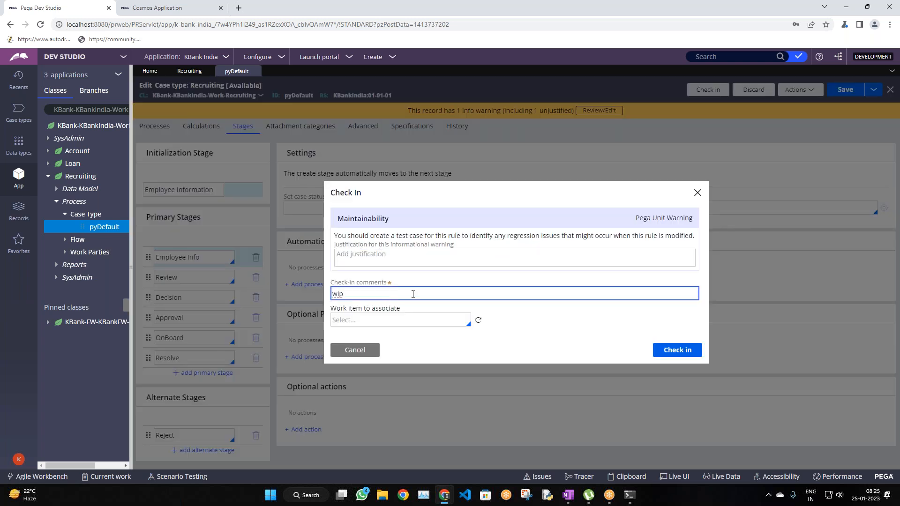
{"action": "left_click", "coordinate": [676, 351]}
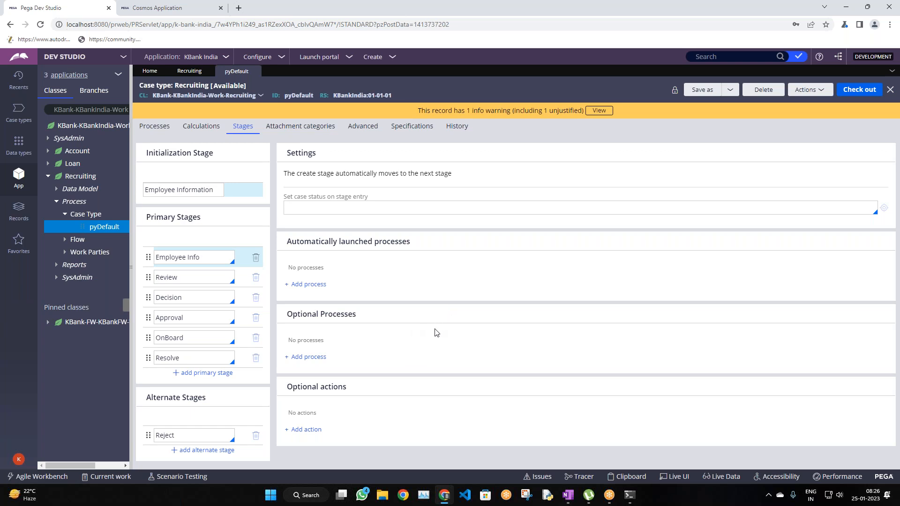
{"action": "left_click", "coordinate": [213, 189]}
{"action": "left_click", "coordinate": [184, 189]}
{"action": "left_click", "coordinate": [132, 23]}
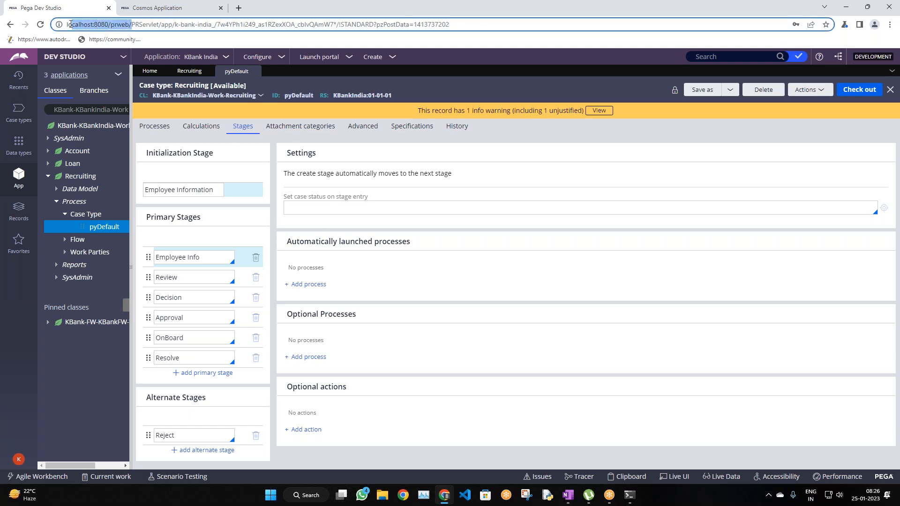
{"action": "left_click", "coordinate": [578, 155]}
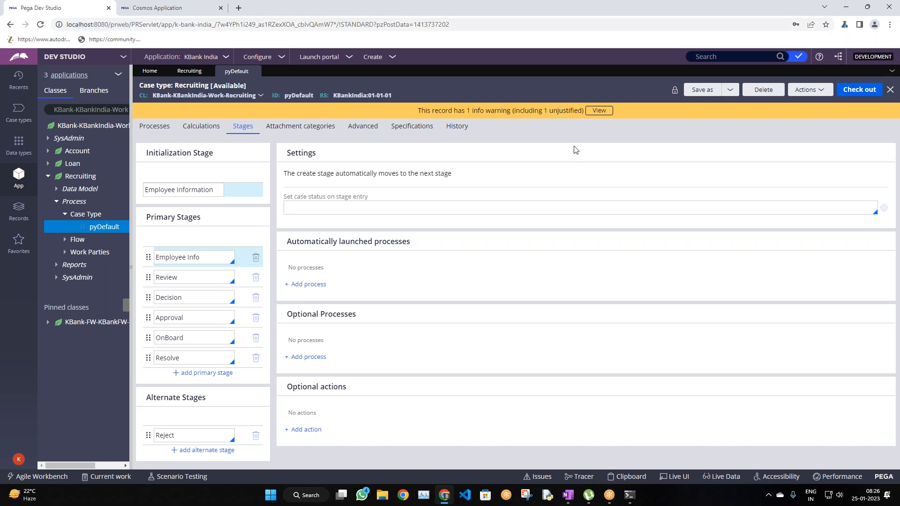
{"action": "left_click", "coordinate": [846, 7]}
{"action": "left_click", "coordinate": [846, 7]}
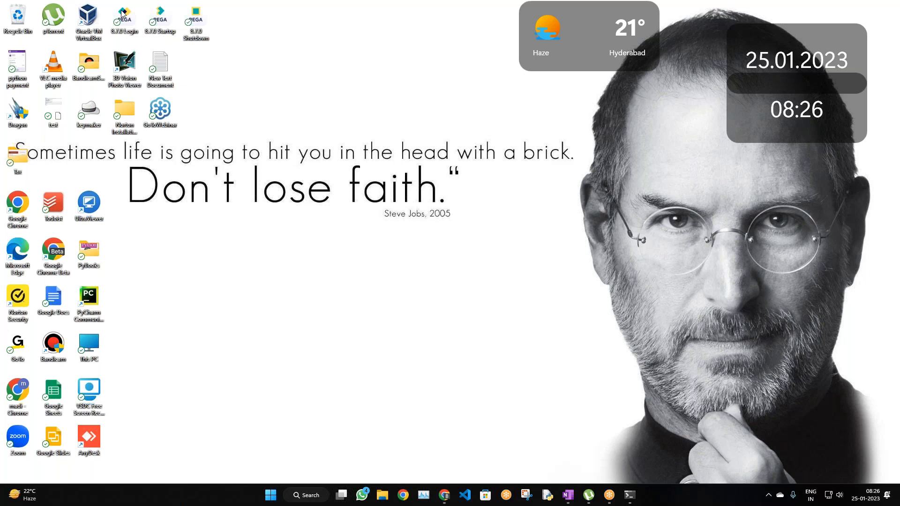
{"action": "left_click", "coordinate": [441, 495]}
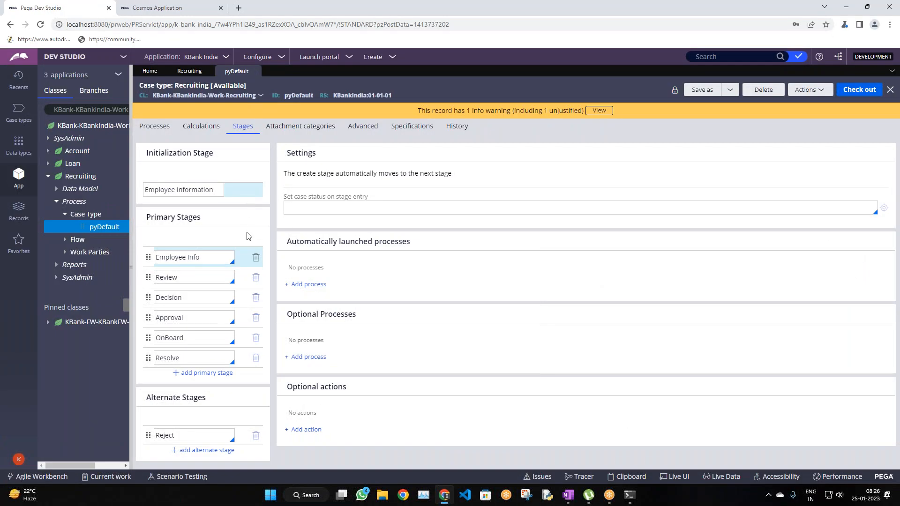
{"action": "left_click", "coordinate": [225, 257]}
{"action": "left_click", "coordinate": [222, 196]}
Step: Switch to the Cosmos portal and create a new Recruiting case
{"action": "left_click", "coordinate": [184, 6]}
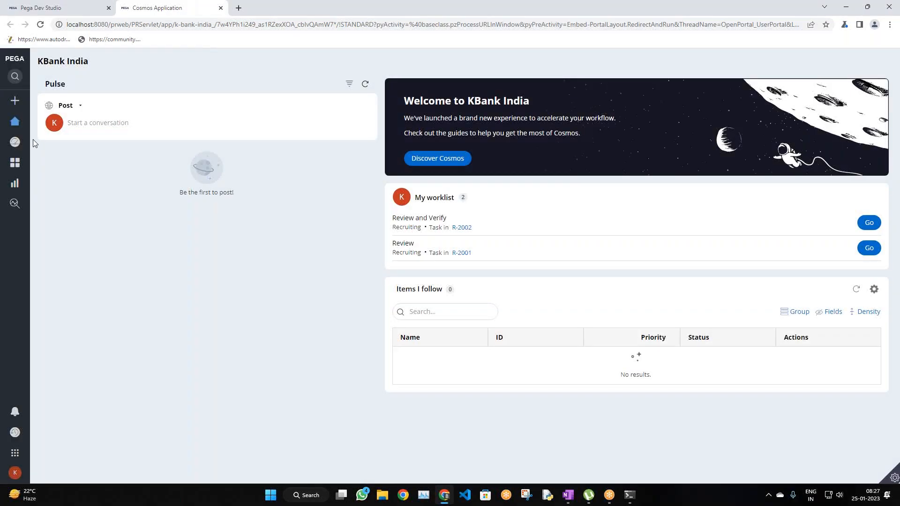
{"action": "left_click", "coordinate": [16, 100]}
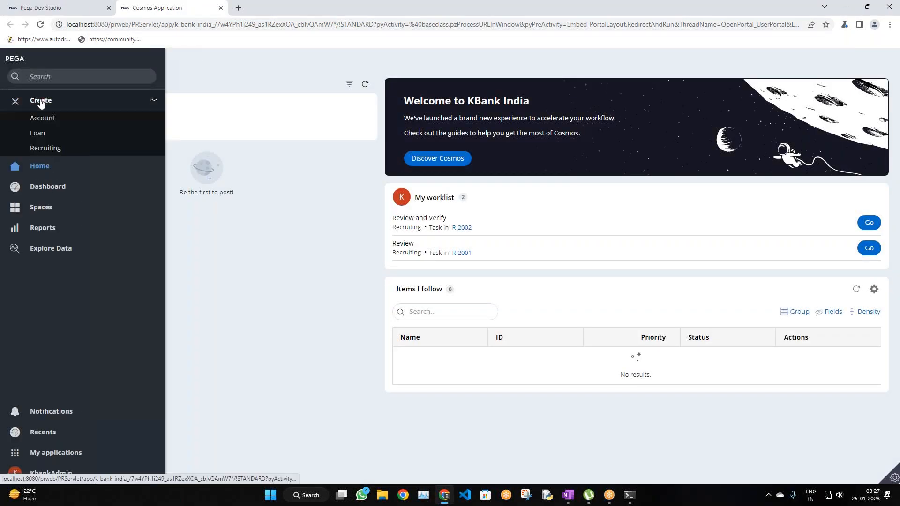
{"action": "left_click", "coordinate": [45, 148]}
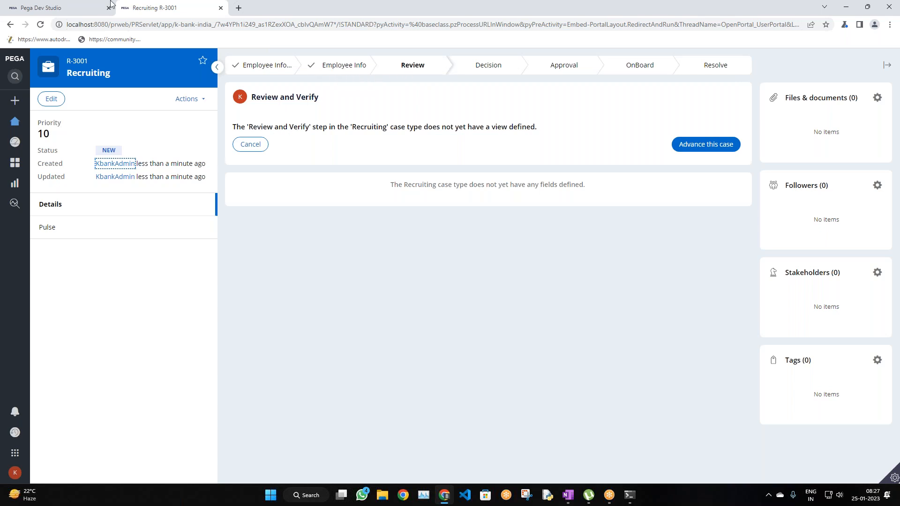
Step: Switch to Dev Studio, choose Never as the Employee Info stage's skip option and check out the Recruiting case type
{"action": "left_click", "coordinate": [75, 3]}
{"action": "left_click", "coordinate": [212, 261]}
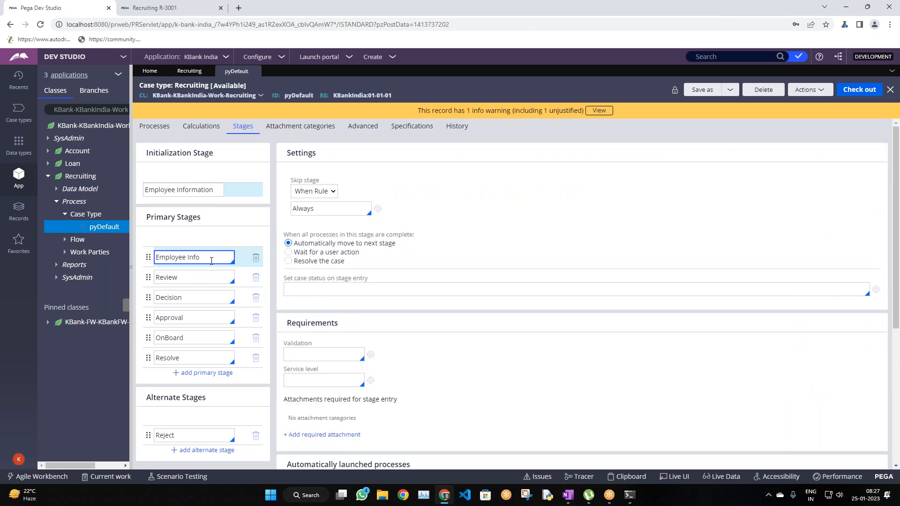
{"action": "left_click", "coordinate": [314, 192]}
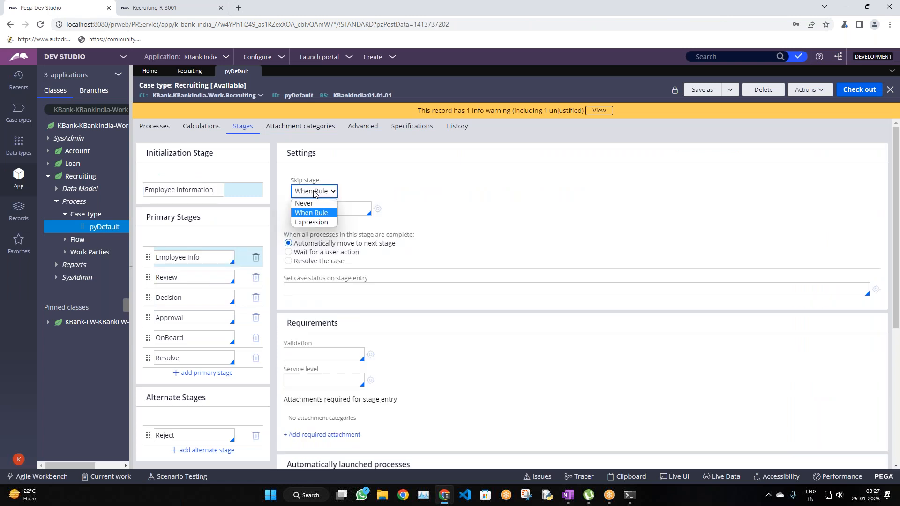
{"action": "left_click", "coordinate": [320, 201]}
{"action": "left_click", "coordinate": [859, 89]}
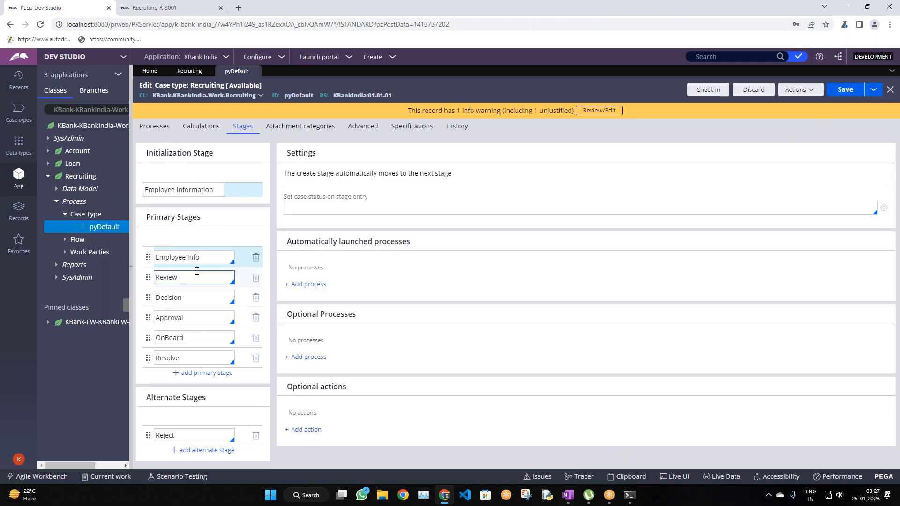
Step: Save the Recruiting case type and check it in with the comment "wip"
{"action": "left_click", "coordinate": [211, 259]}
{"action": "left_click", "coordinate": [845, 90]}
{"action": "left_click", "coordinate": [706, 91]}
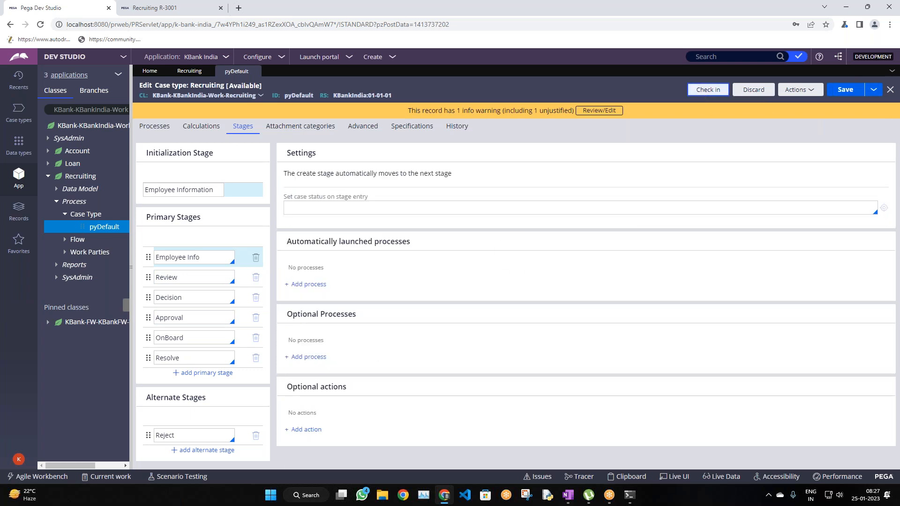
{"action": "left_click", "coordinate": [426, 293]}
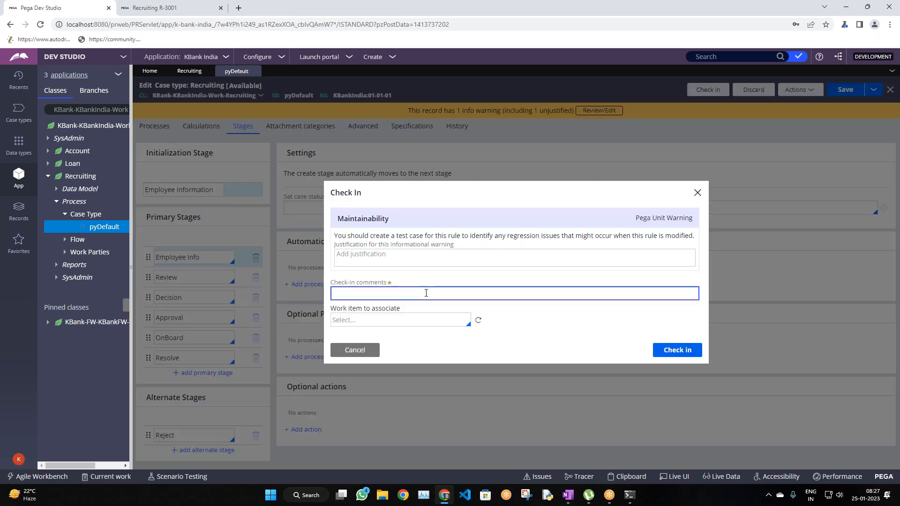
{"action": "type", "text": "wip"}
{"action": "key", "text": "Return"}
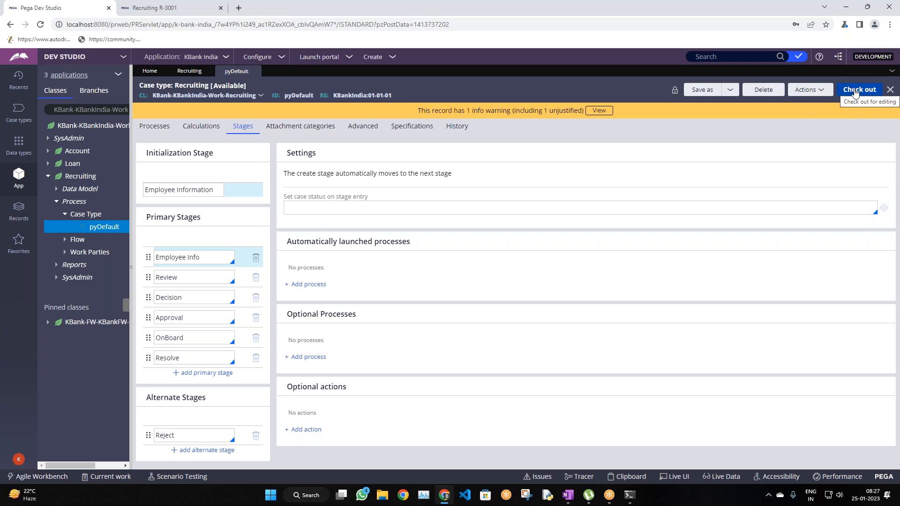
Step: Switch to the Cosmos portal and create a new Recruiting case to test the Employee Info stage
{"action": "left_click", "coordinate": [147, 5]}
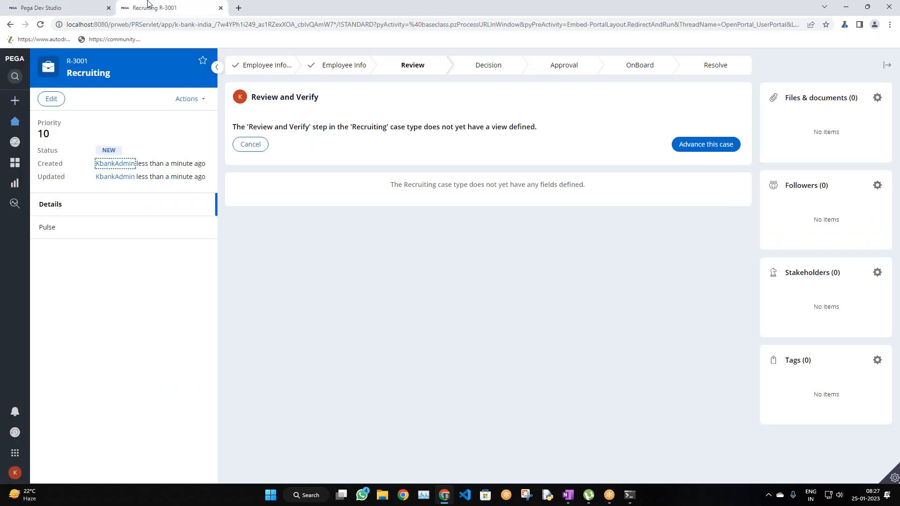
{"action": "left_click", "coordinate": [15, 100]}
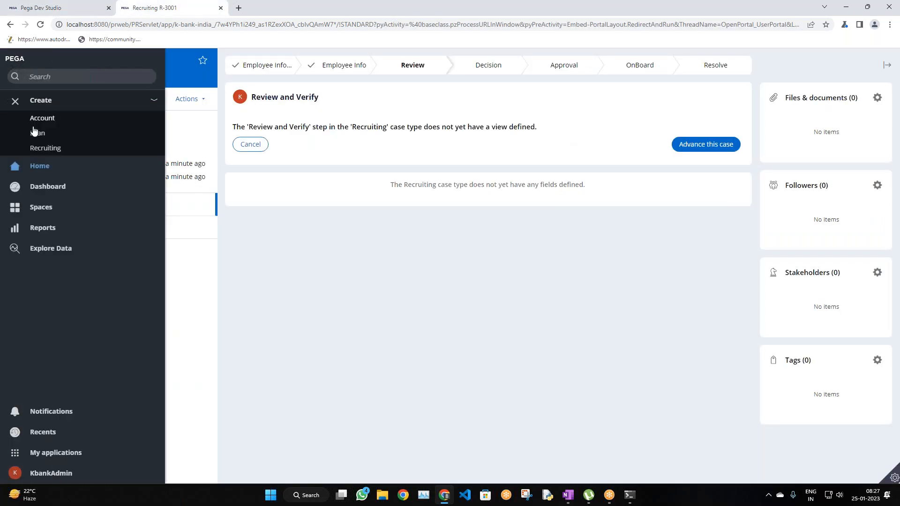
{"action": "left_click", "coordinate": [45, 148]}
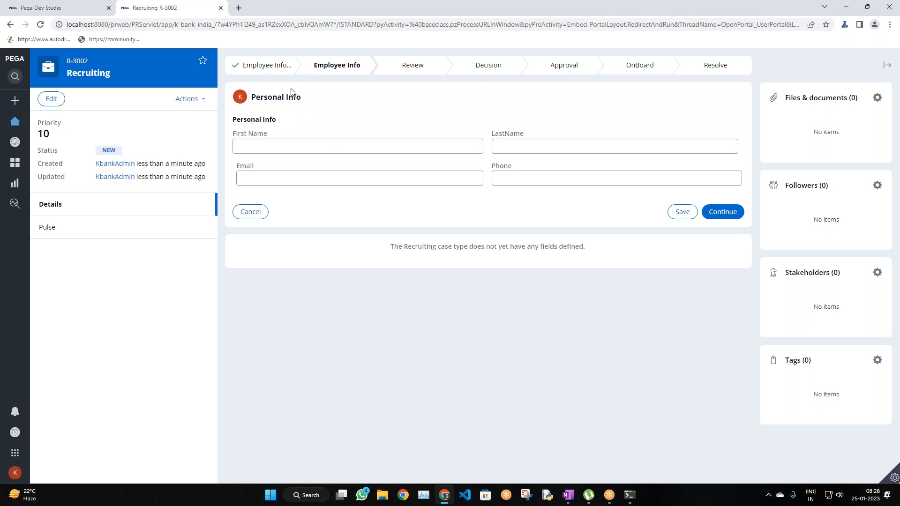
{"action": "left_click", "coordinate": [33, 4]}
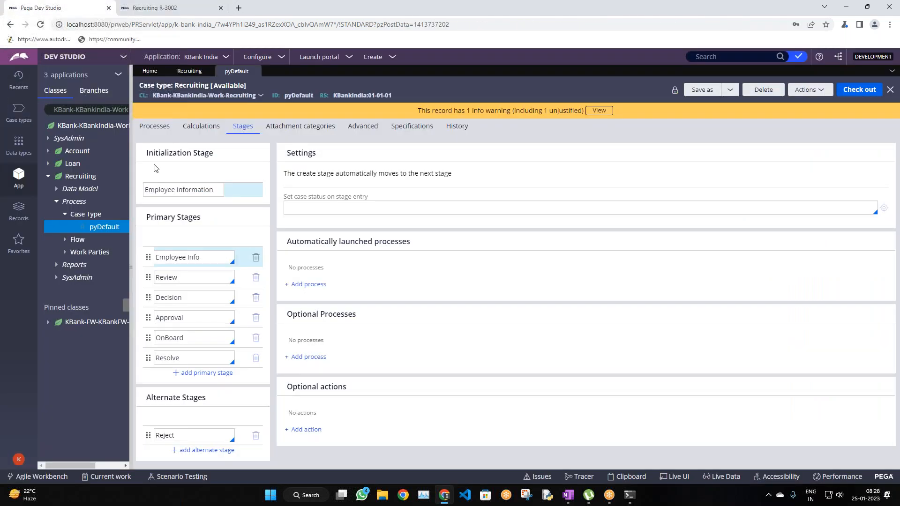
{"action": "left_click", "coordinate": [186, 4]}
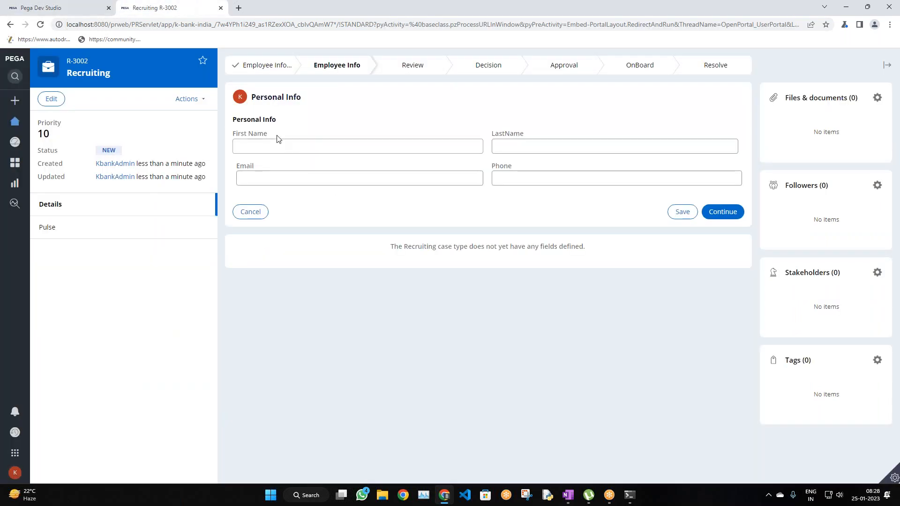
Step: Continue the new case past the Personal Info form with its fields left empty
{"action": "left_click", "coordinate": [270, 181]}
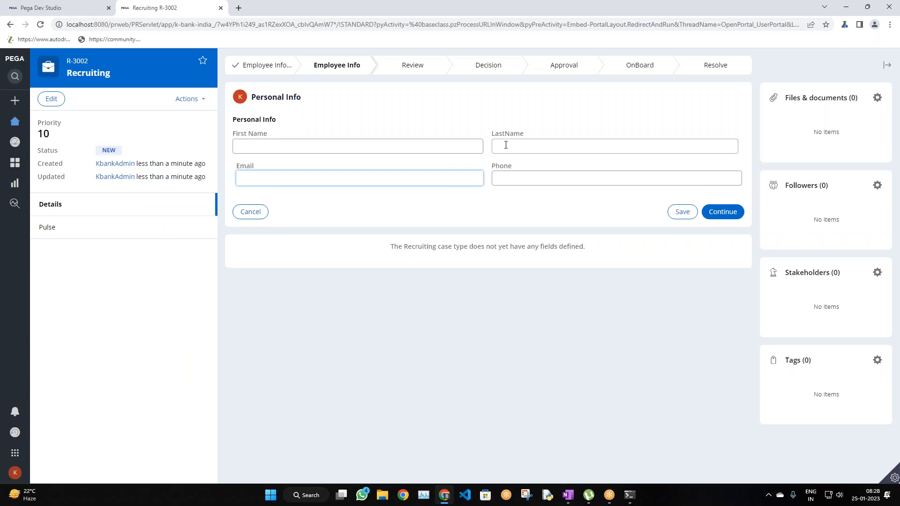
{"action": "left_click", "coordinate": [725, 216]}
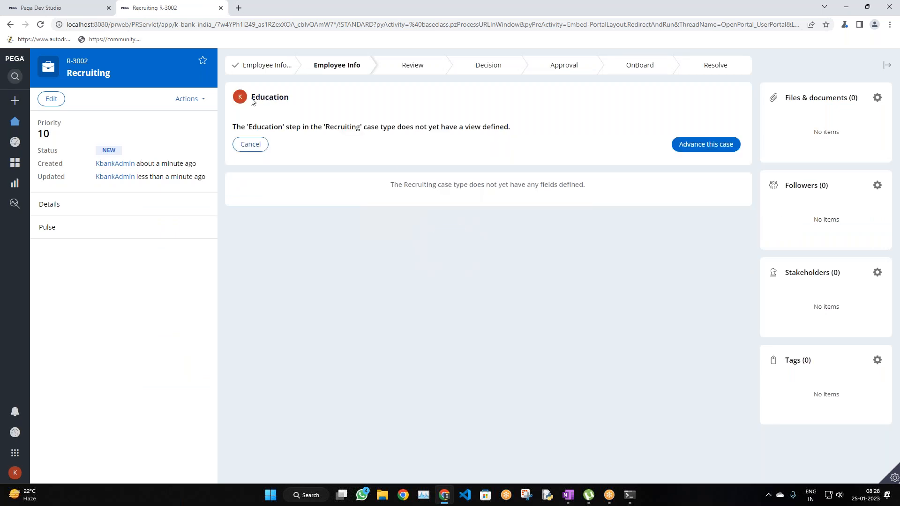
{"action": "double_click", "coordinate": [252, 101]}
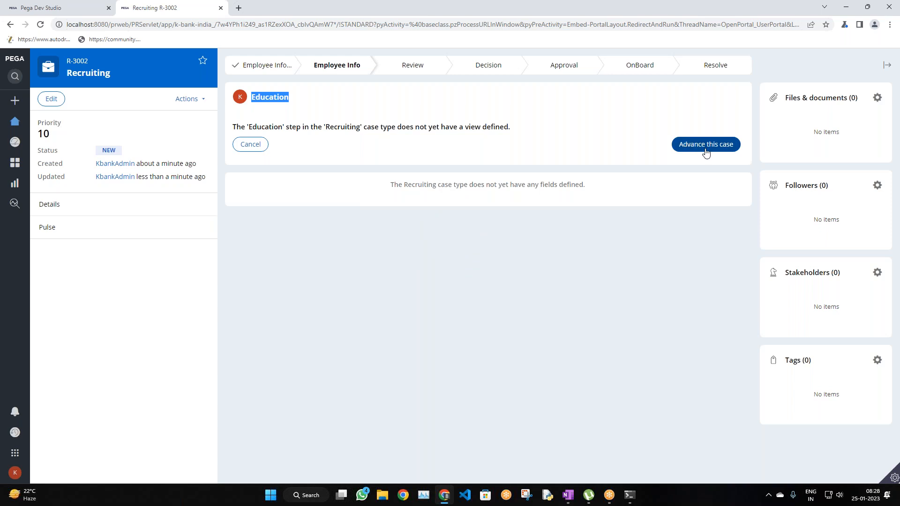
Step: Switch to Dev Studio, open the Employee Info stage's CreateForm_Default flow and inspect the PersonalInfo assignment's properties
{"action": "left_click", "coordinate": [71, 8]}
{"action": "left_click", "coordinate": [174, 263]}
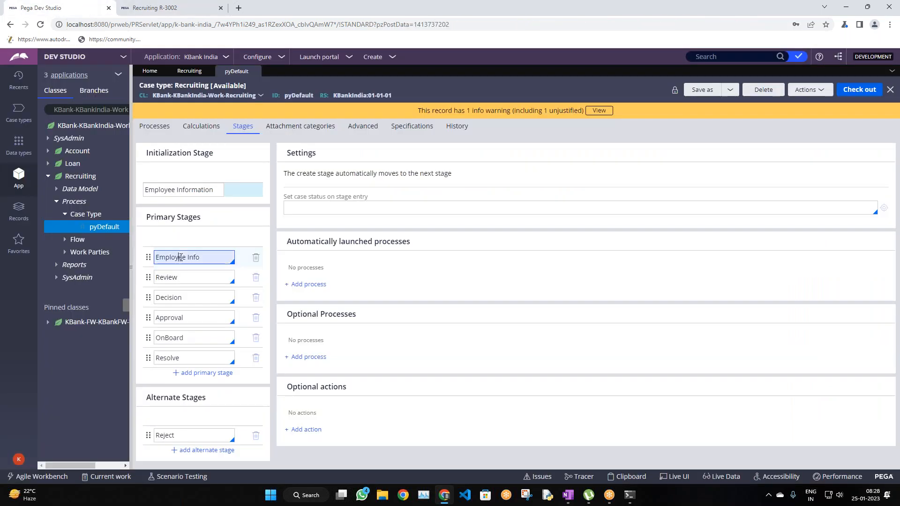
{"action": "scroll", "coordinate": [406, 307], "scroll_direction": "down", "scroll_amount": 3}
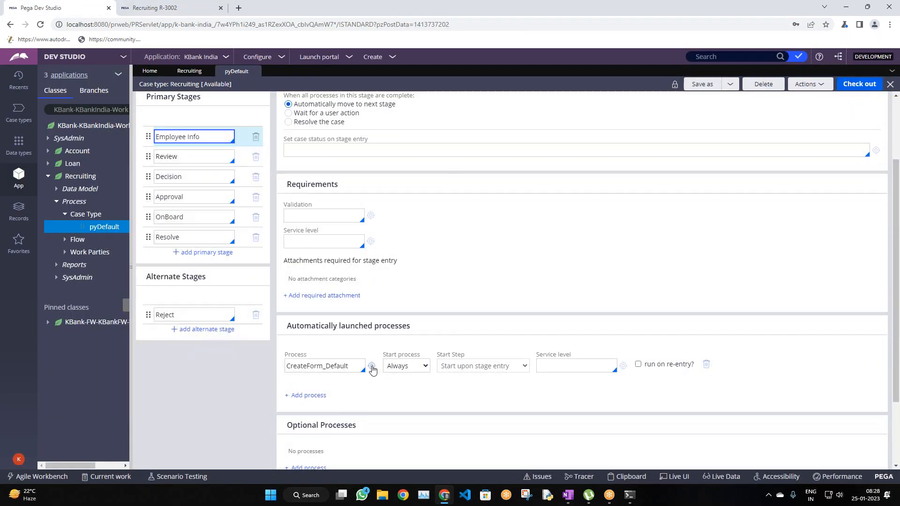
{"action": "left_click", "coordinate": [371, 367]}
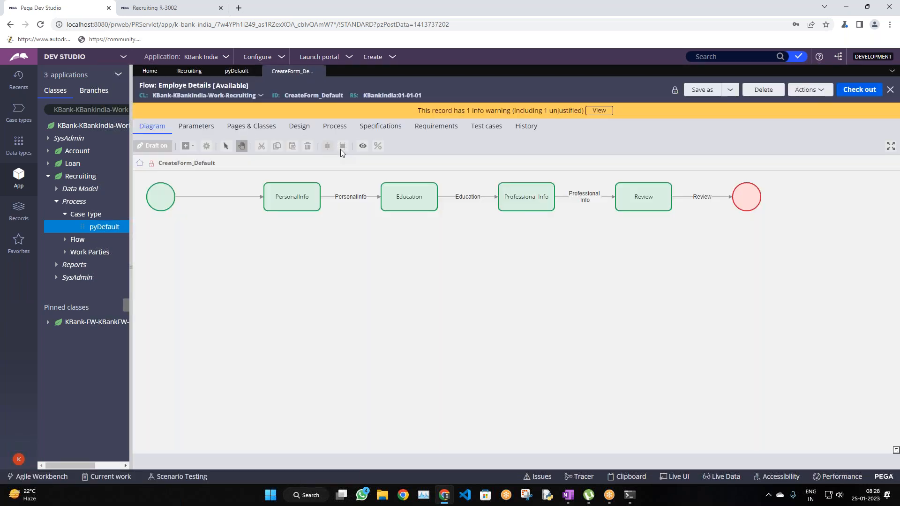
{"action": "double_click", "coordinate": [306, 198]}
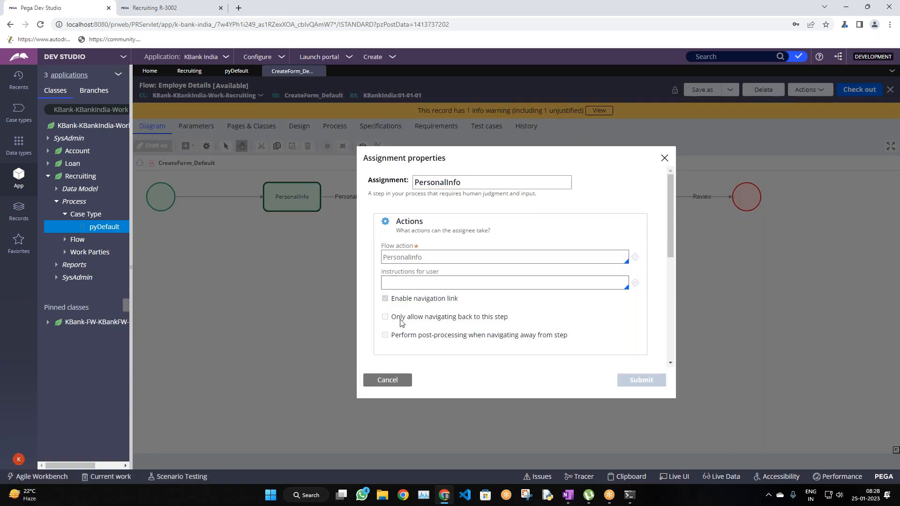
{"action": "left_click", "coordinate": [377, 380]}
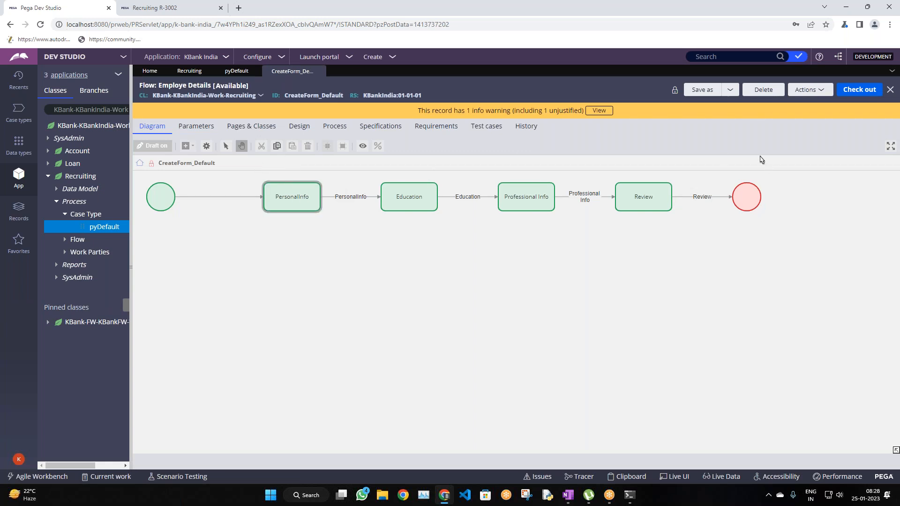
Step: Check out the CreateForm_Default flow and set the start shape's harness to Custom
{"action": "left_click", "coordinate": [865, 92]}
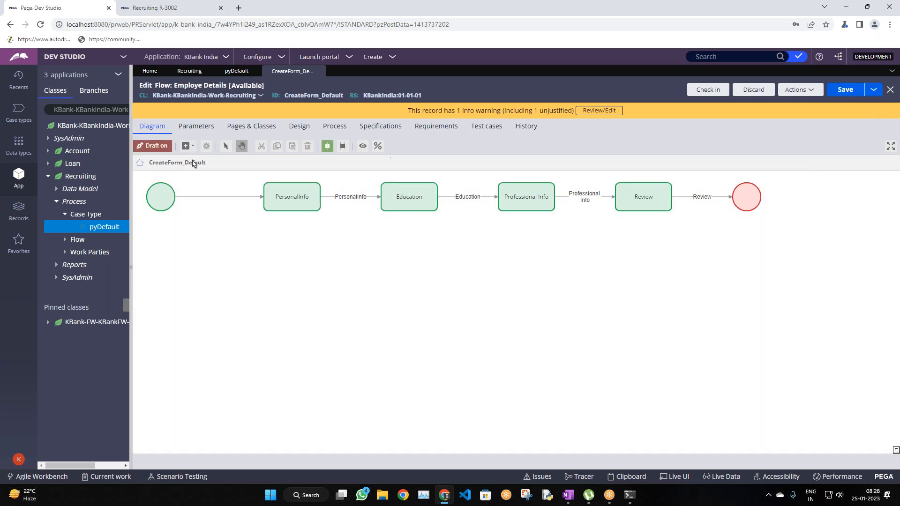
{"action": "left_click", "coordinate": [161, 196]}
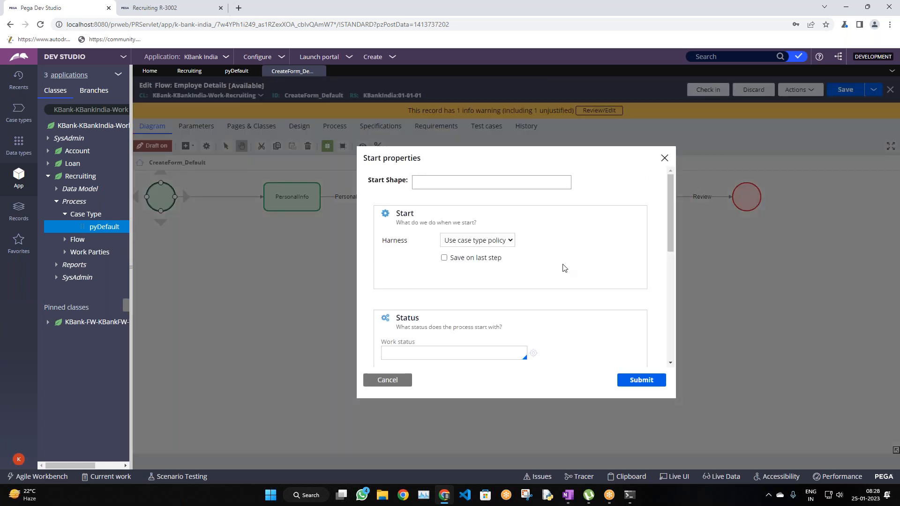
{"action": "scroll", "coordinate": [605, 277], "scroll_direction": "down", "scroll_amount": 5}
{"action": "scroll", "coordinate": [603, 276], "scroll_direction": "up", "scroll_amount": 2}
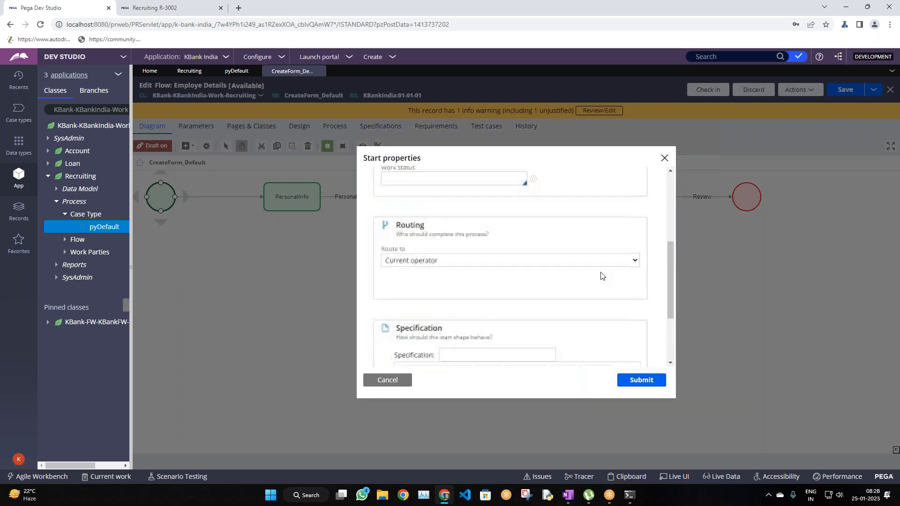
{"action": "scroll", "coordinate": [602, 276], "scroll_direction": "up", "scroll_amount": 4}
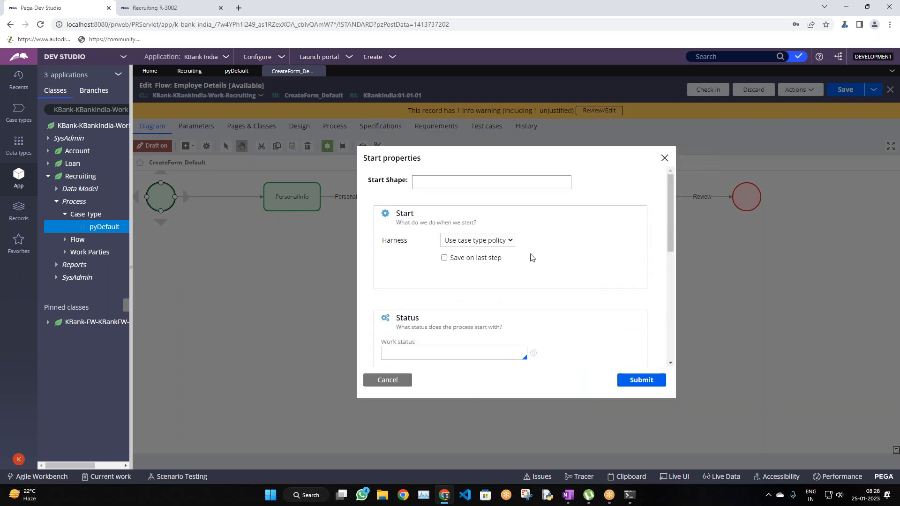
{"action": "left_click", "coordinate": [514, 242]}
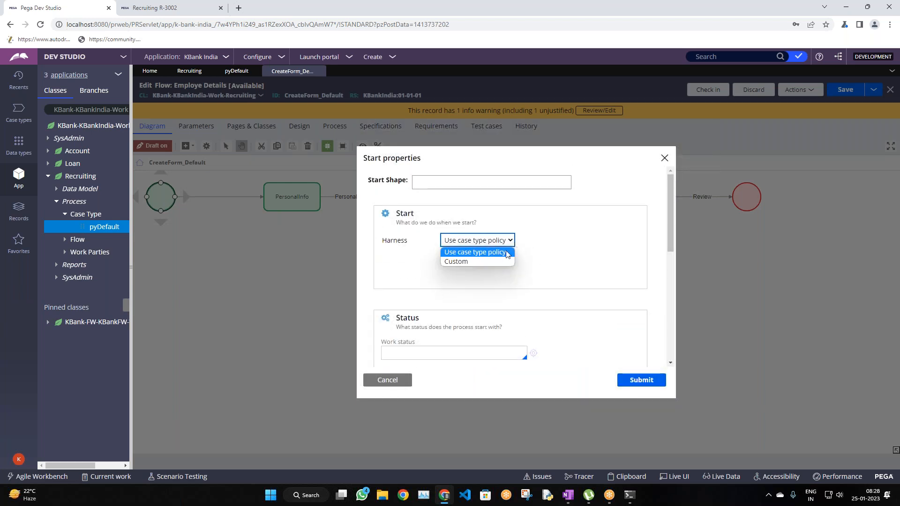
{"action": "left_click", "coordinate": [504, 262]}
{"action": "left_click", "coordinate": [478, 258]}
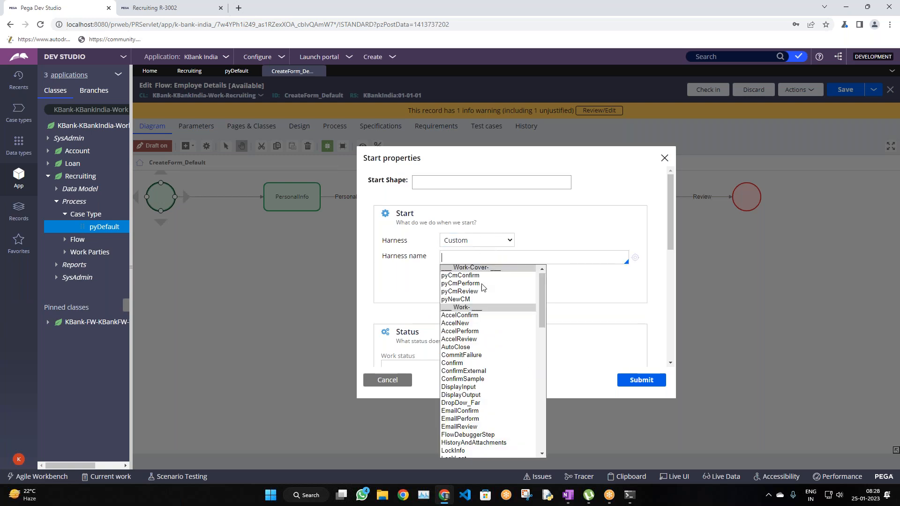
{"action": "left_click", "coordinate": [575, 225]}
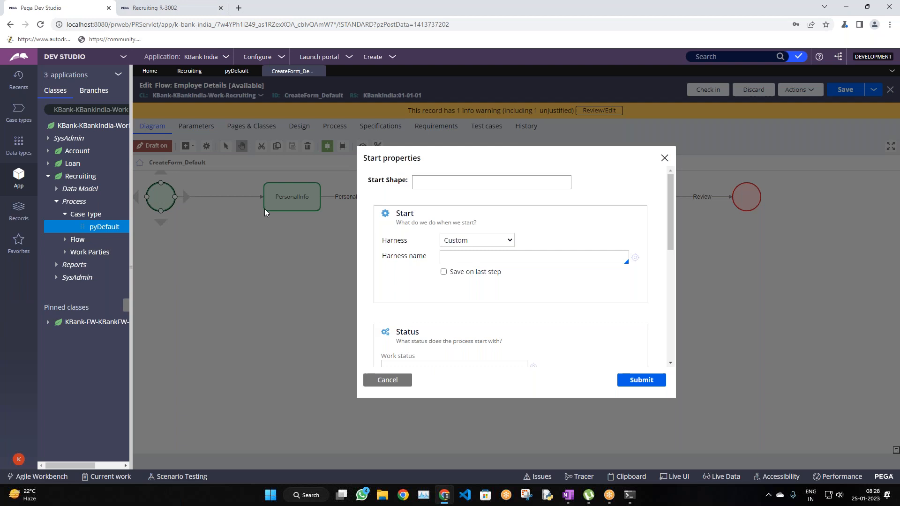
Step: Choose TabbedScreenFlow7 as the start shape's harness name
{"action": "left_click", "coordinate": [157, 6]}
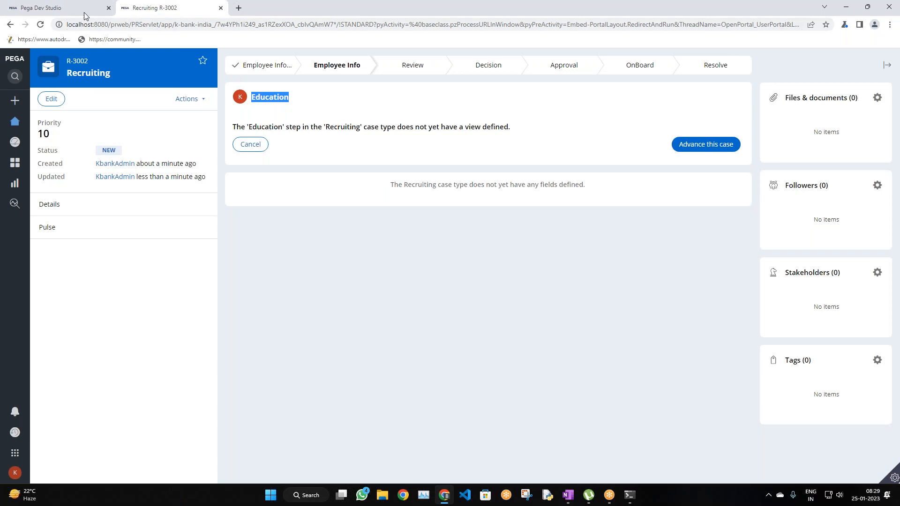
{"action": "left_click", "coordinate": [62, 8]}
{"action": "left_click", "coordinate": [462, 259]}
{"action": "key", "text": "Down"}
{"action": "key", "text": "Down"}
{"action": "key", "text": "Down"}
{"action": "key", "text": "Down"}
{"action": "key", "text": "Down"}
{"action": "key", "text": "Down"}
{"action": "key", "text": "Down"}
{"action": "key", "text": "Down"}
{"action": "key", "text": "Down"}
{"action": "key", "text": "Down"}
{"action": "key", "text": "Down"}
{"action": "key", "text": "Down"}
{"action": "key", "text": "Down"}
{"action": "key", "text": "Down"}
{"action": "key", "text": "Down"}
{"action": "key", "text": "Down"}
{"action": "key", "text": "Down"}
{"action": "key", "text": "Down"}
{"action": "key", "text": "Down"}
{"action": "key", "text": "Down"}
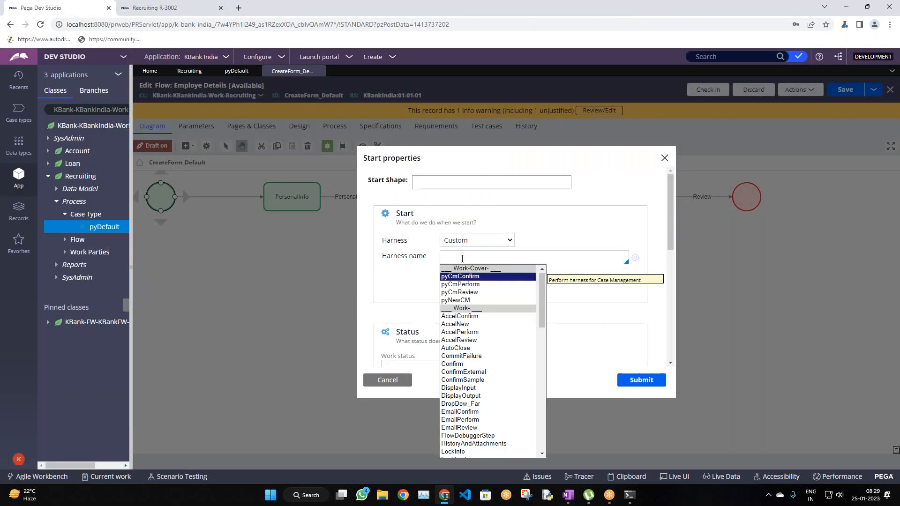
{"action": "key", "text": "Down"}
{"action": "key", "text": "Down"}
{"action": "key", "text": "Down"}
{"action": "key", "text": "Down"}
{"action": "key", "text": "Down"}
{"action": "key", "text": "Down"}
{"action": "key", "text": "Down"}
{"action": "key", "text": "Down"}
{"action": "key", "text": "Down"}
{"action": "key", "text": "Down"}
{"action": "key", "text": "Down"}
{"action": "key", "text": "Down"}
{"action": "key", "text": "Down"}
{"action": "key", "text": "Down"}
{"action": "key", "text": "Down"}
{"action": "key", "text": "Down"}
{"action": "key", "text": "Down"}
{"action": "key", "text": "Down"}
{"action": "key", "text": "Down"}
{"action": "key", "text": "Down"}
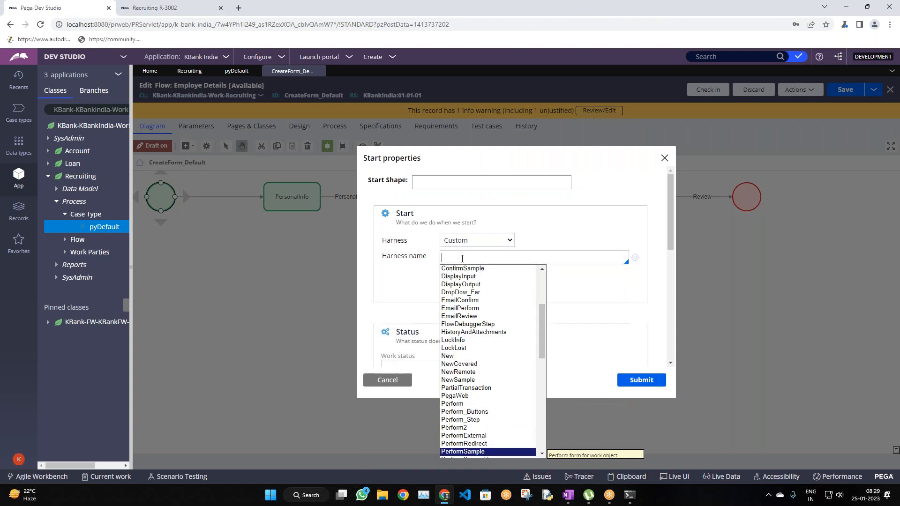
{"action": "key", "text": "Down"}
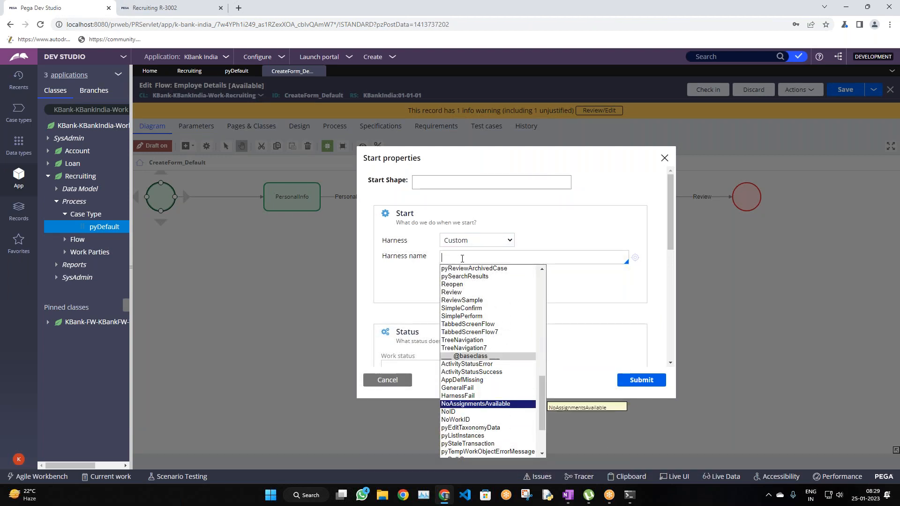
{"action": "left_click", "coordinate": [474, 333]}
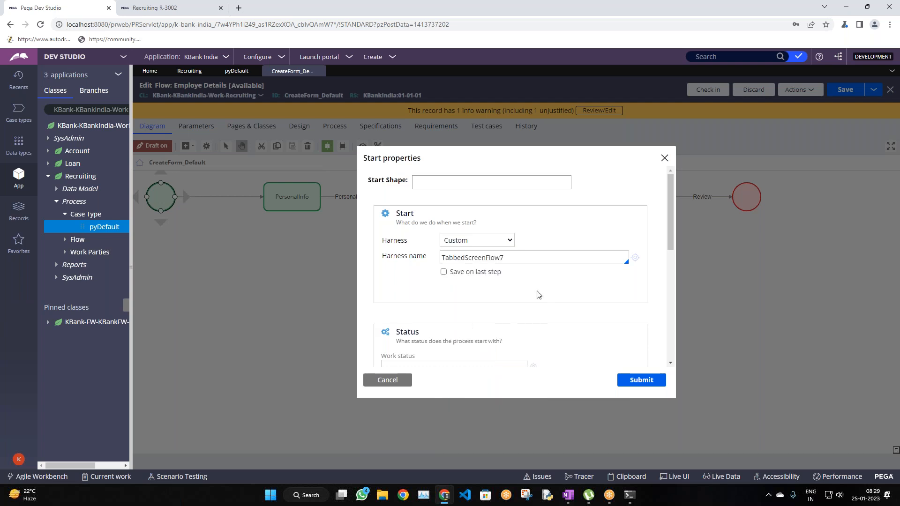
Step: Enable Save on last step for the start shape, submit its properties and save the flow
{"action": "scroll", "coordinate": [593, 313], "scroll_direction": "down", "scroll_amount": 3}
{"action": "scroll", "coordinate": [592, 322], "scroll_direction": "up", "scroll_amount": 3}
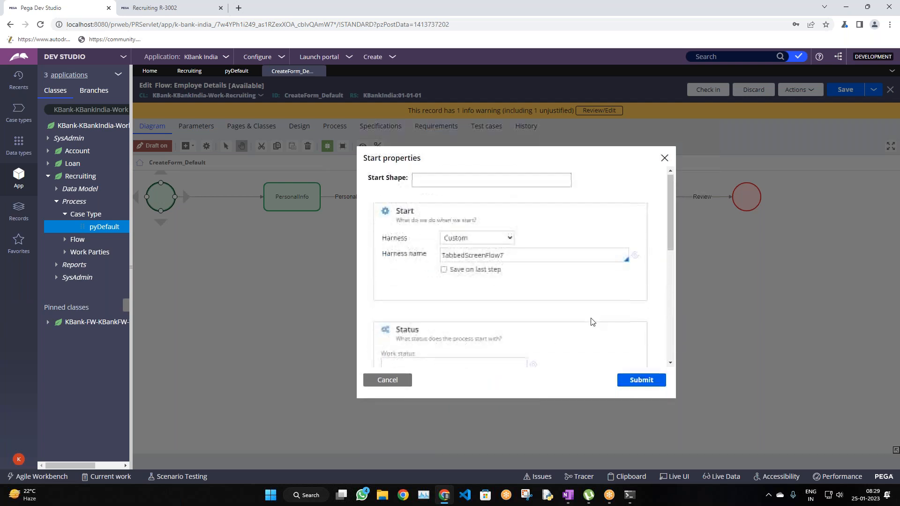
{"action": "left_click", "coordinate": [444, 271]}
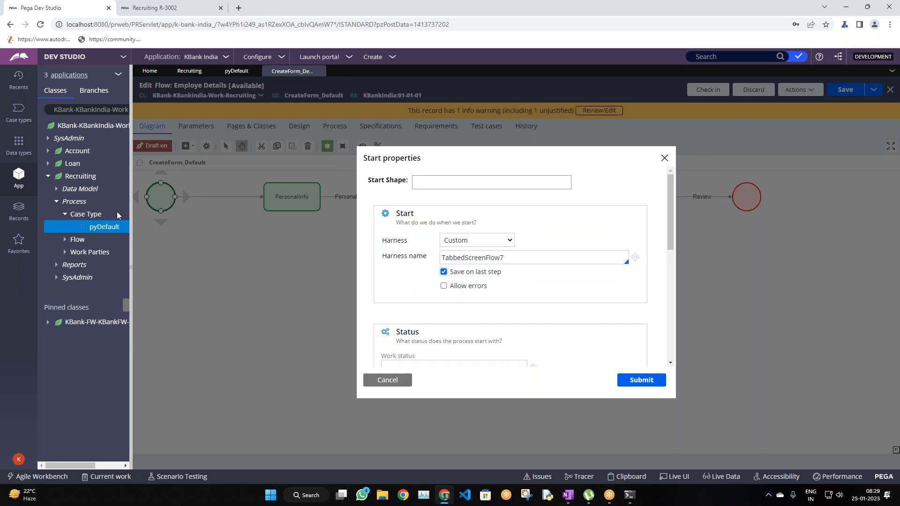
{"action": "left_click_drag", "start_coordinate": [502, 272], "coordinate": [449, 275]}
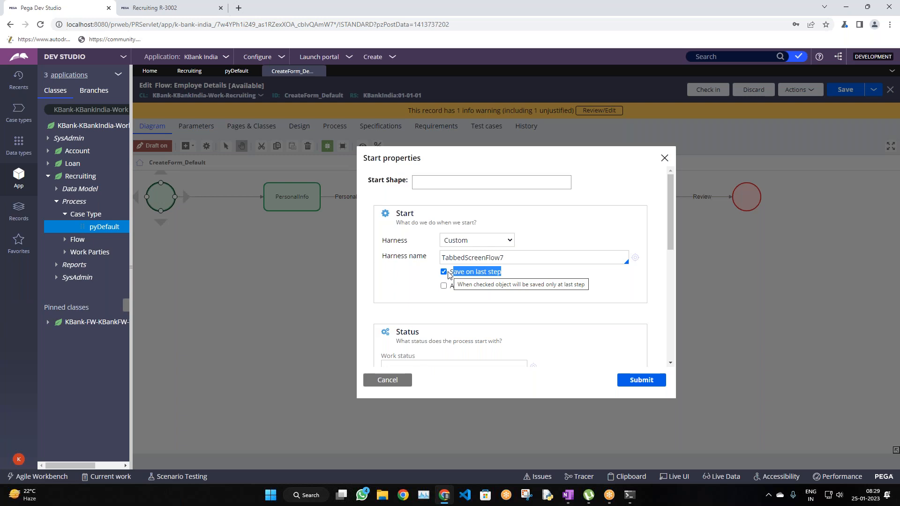
{"action": "scroll", "coordinate": [514, 300], "scroll_direction": "down", "scroll_amount": 6}
{"action": "left_click", "coordinate": [641, 381]}
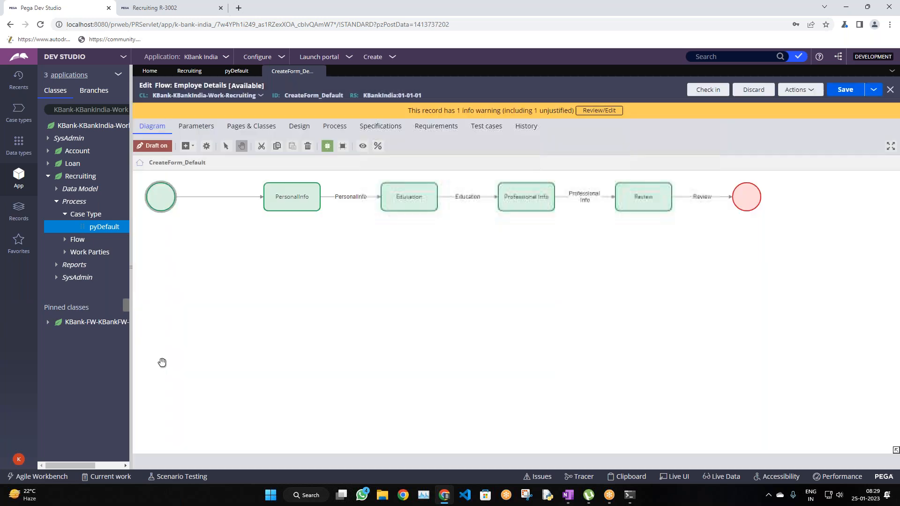
{"action": "left_click", "coordinate": [847, 90]}
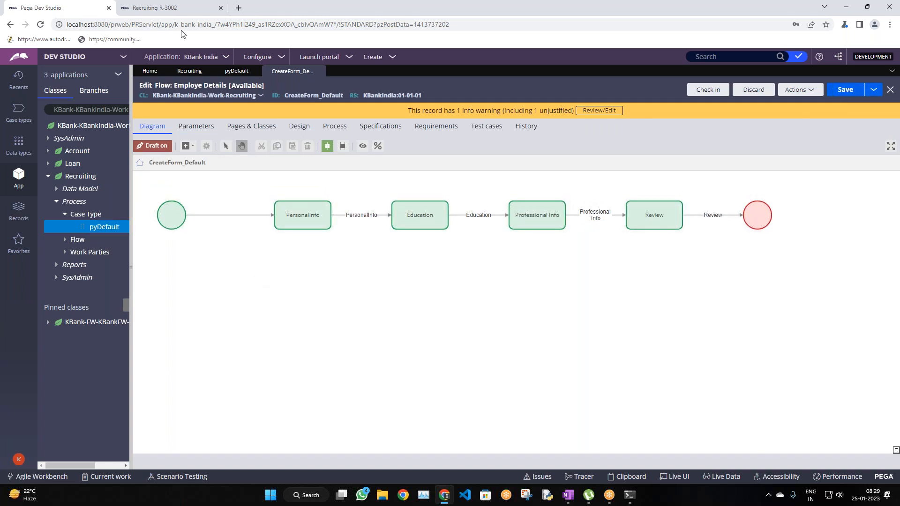
Step: Switch to the user portal and create a new Recruiting case
{"action": "left_click", "coordinate": [179, 11]}
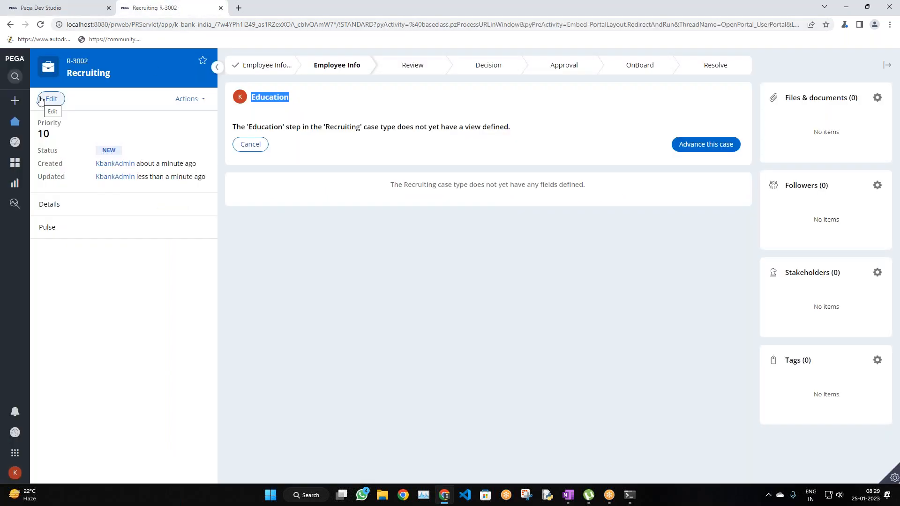
{"action": "mouse_move", "coordinate": [59, 169]}
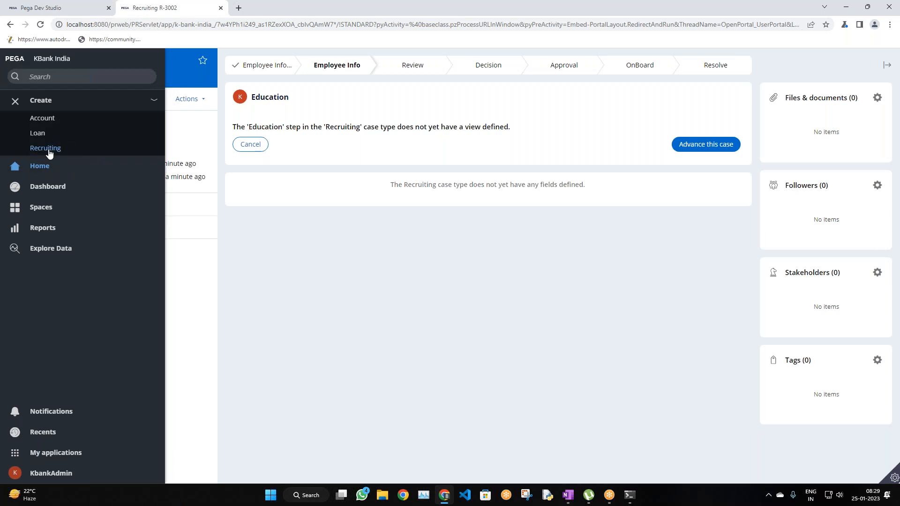
{"action": "left_click", "coordinate": [47, 150]}
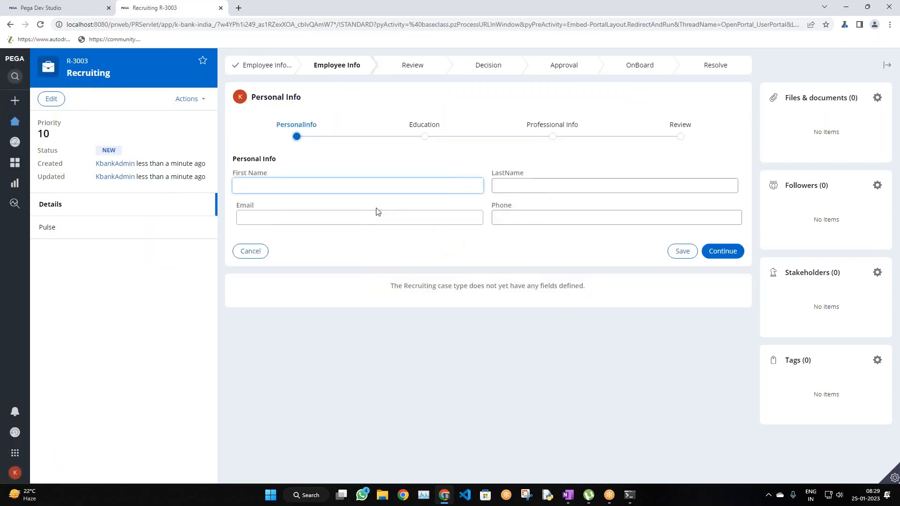
Step: Test the new case's screen flow navigation by moving back and forth among PersonalInfo, Education, Professional Info and Review
{"action": "left_click", "coordinate": [424, 138]}
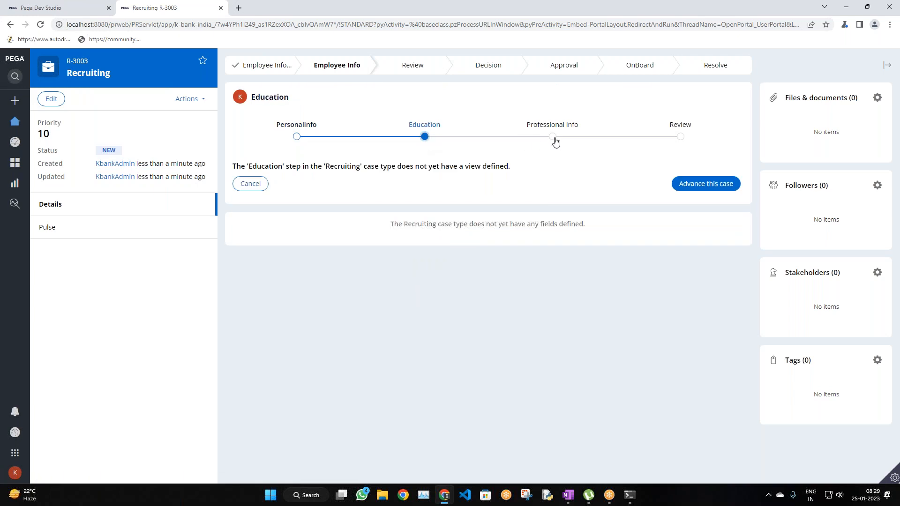
{"action": "left_click", "coordinate": [553, 137]}
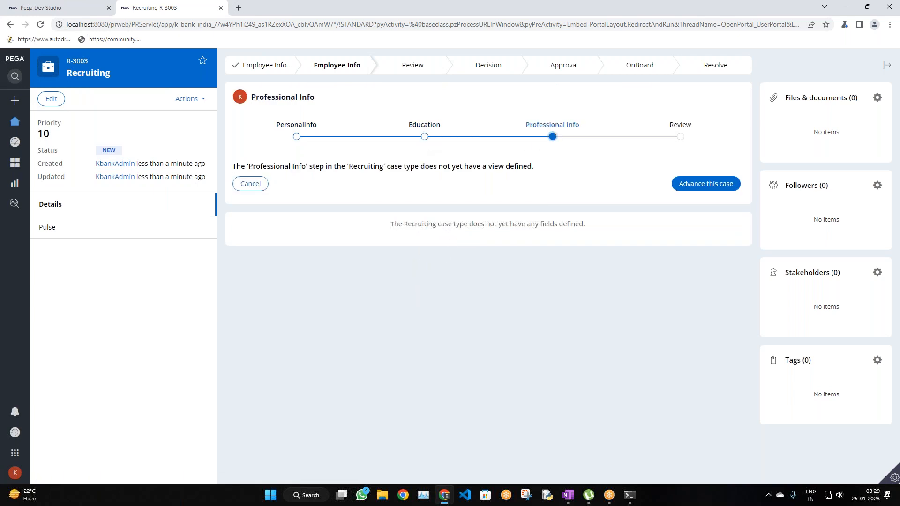
{"action": "left_click", "coordinate": [680, 138]}
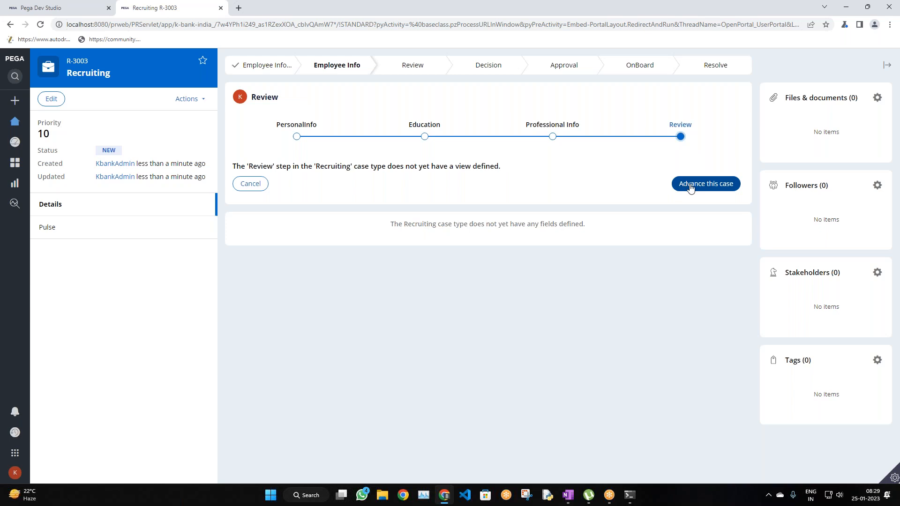
{"action": "left_click", "coordinate": [297, 137]}
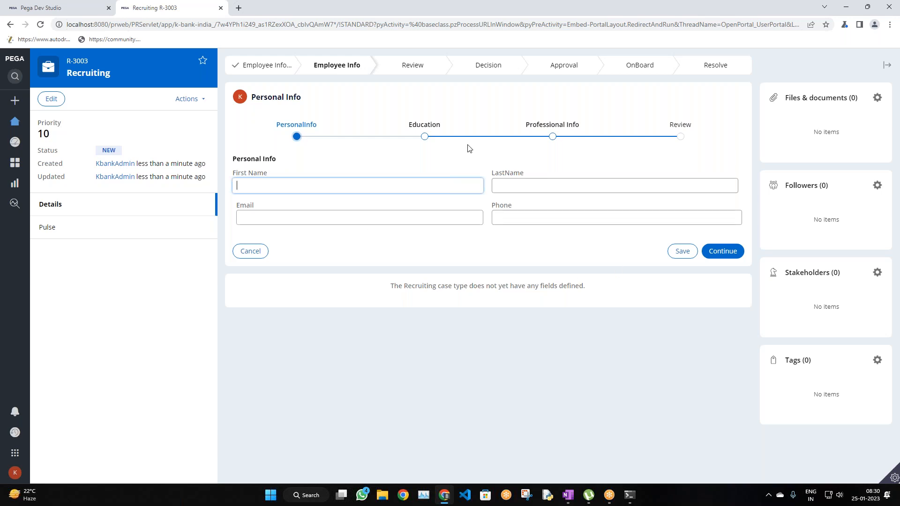
{"action": "left_click", "coordinate": [425, 137]}
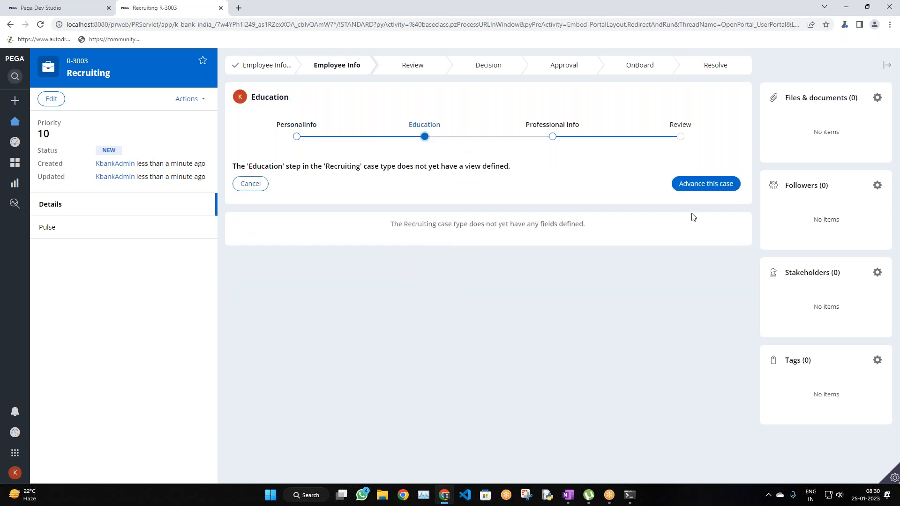
{"action": "left_click", "coordinate": [554, 136]}
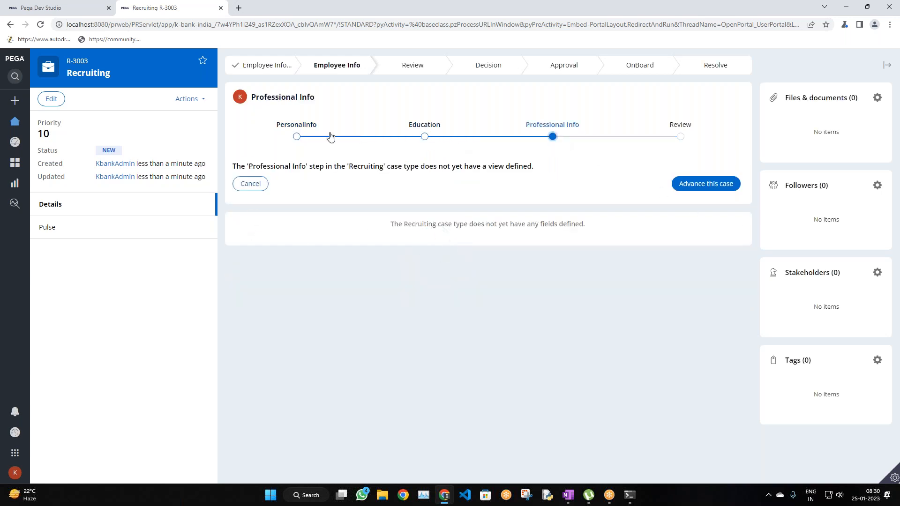
{"action": "left_click", "coordinate": [297, 137]}
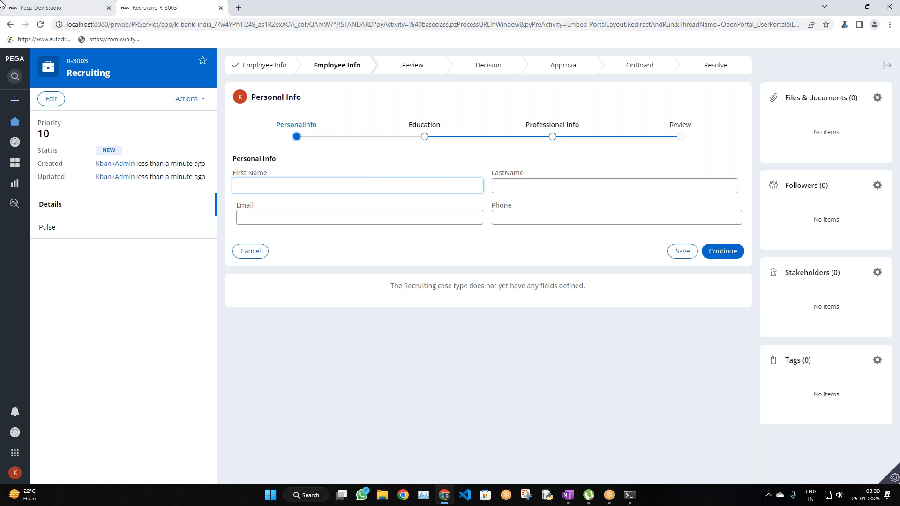
{"action": "left_click", "coordinate": [67, 6]}
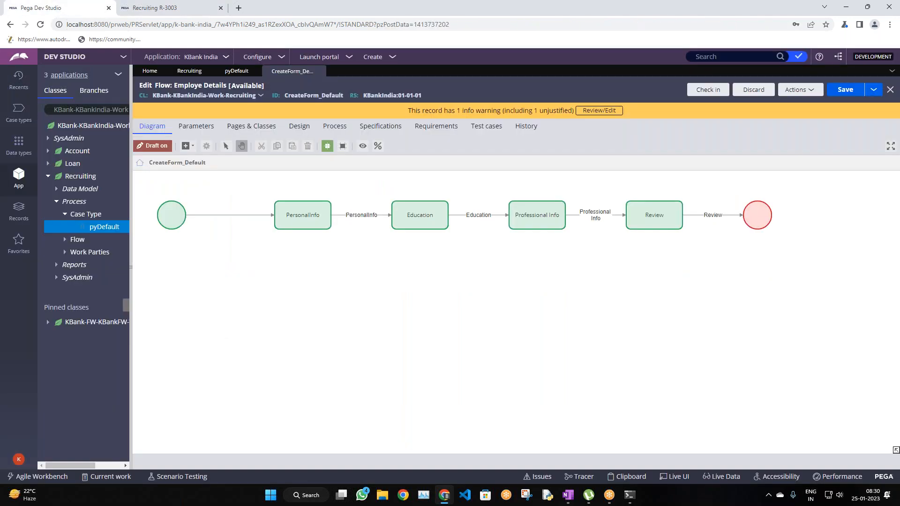
{"action": "left_click", "coordinate": [181, 9]}
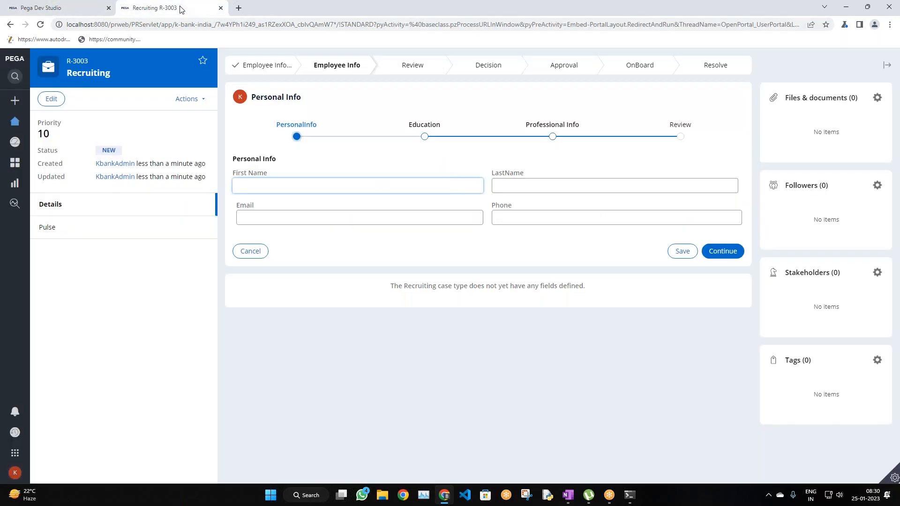
{"action": "left_click", "coordinate": [424, 136]}
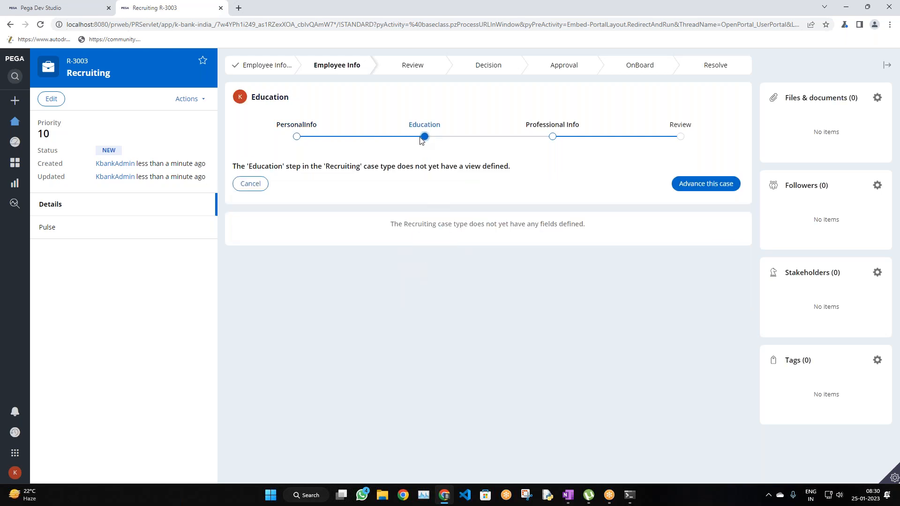
Step: Switch to Dev Studio and open the creation form for the Education assignment's flow action from its properties in the CreateForm_Default flow
{"action": "left_click", "coordinate": [59, 5]}
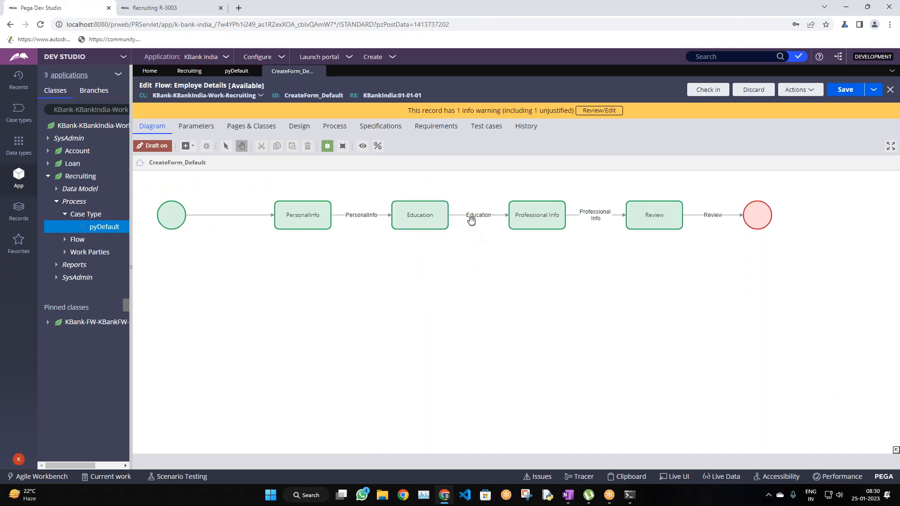
{"action": "left_click", "coordinate": [429, 225]}
{"action": "double_click", "coordinate": [429, 225]}
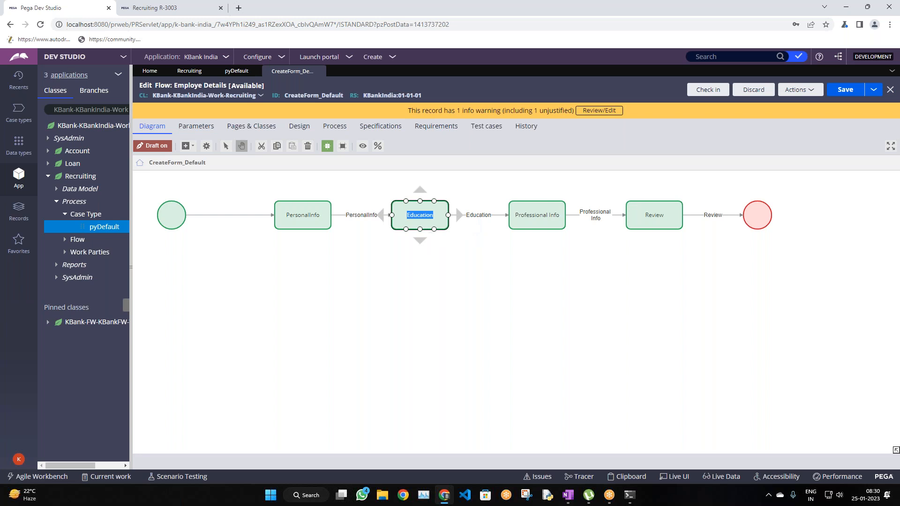
{"action": "left_click", "coordinate": [437, 255]}
{"action": "double_click", "coordinate": [428, 218]}
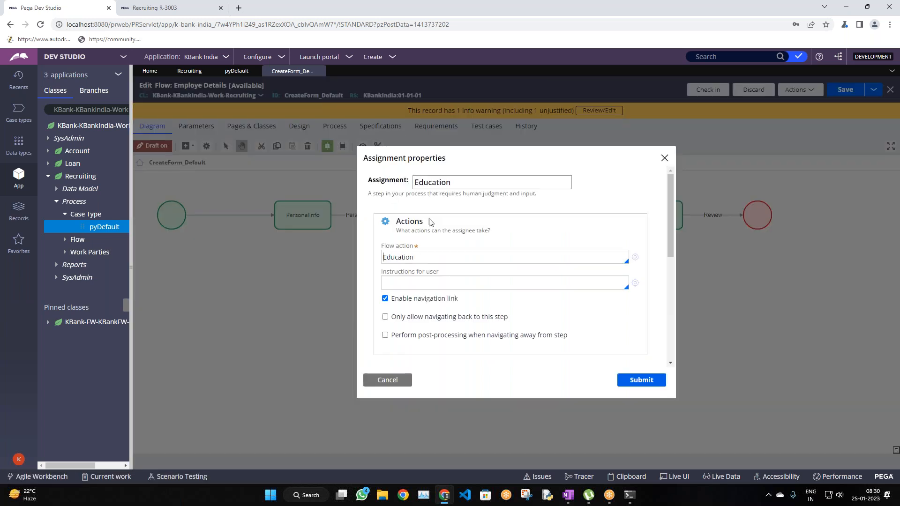
{"action": "left_click_drag", "start_coordinate": [411, 261], "coordinate": [370, 264]}
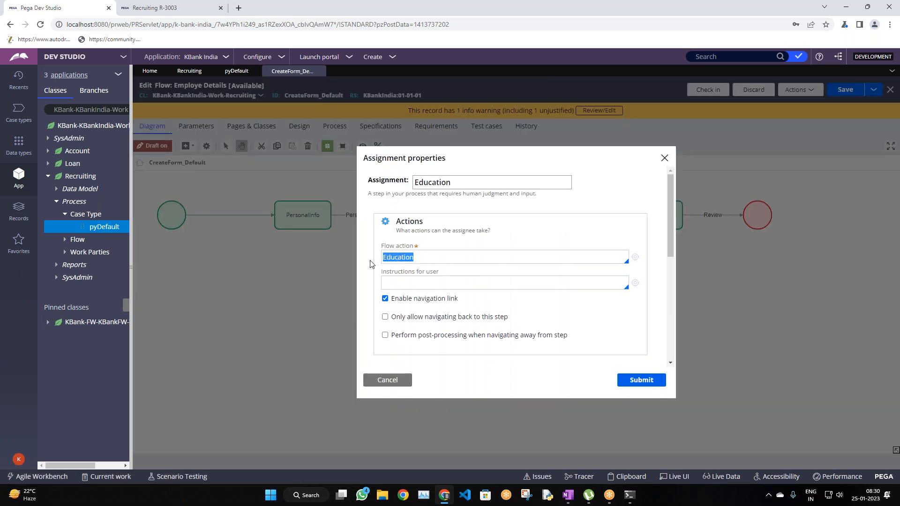
{"action": "left_click", "coordinate": [634, 258]}
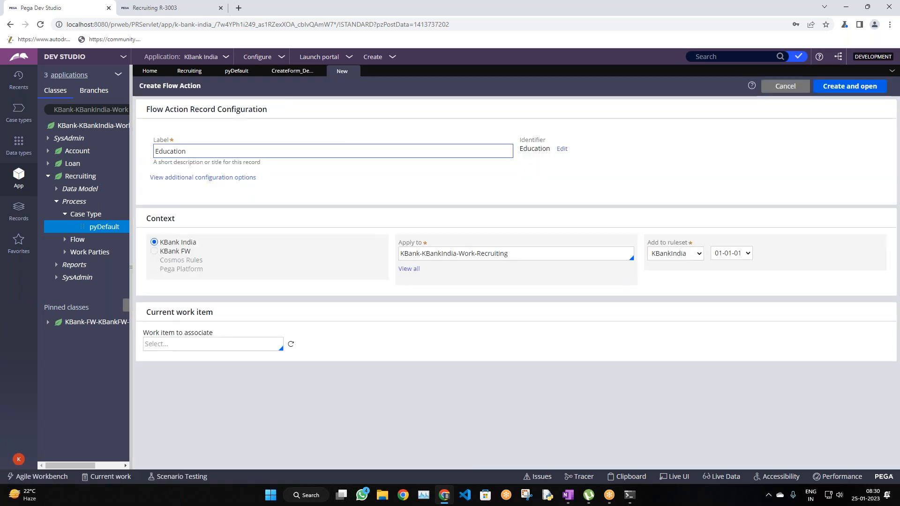
Step: Create the Education flow action in the KBank FW context, applied to the class KBank-FW-KBankFW-Work
{"action": "left_click_drag", "start_coordinate": [140, 86], "coordinate": [204, 88]}
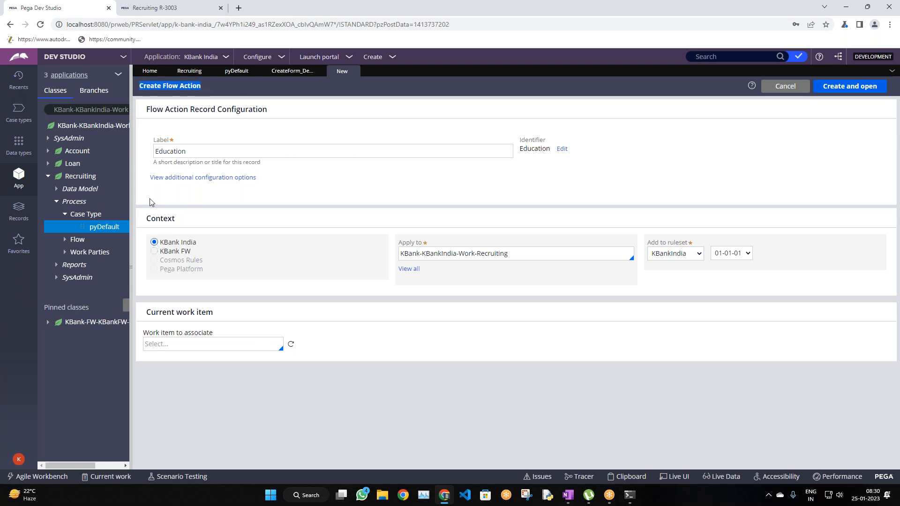
{"action": "left_click", "coordinate": [155, 251]}
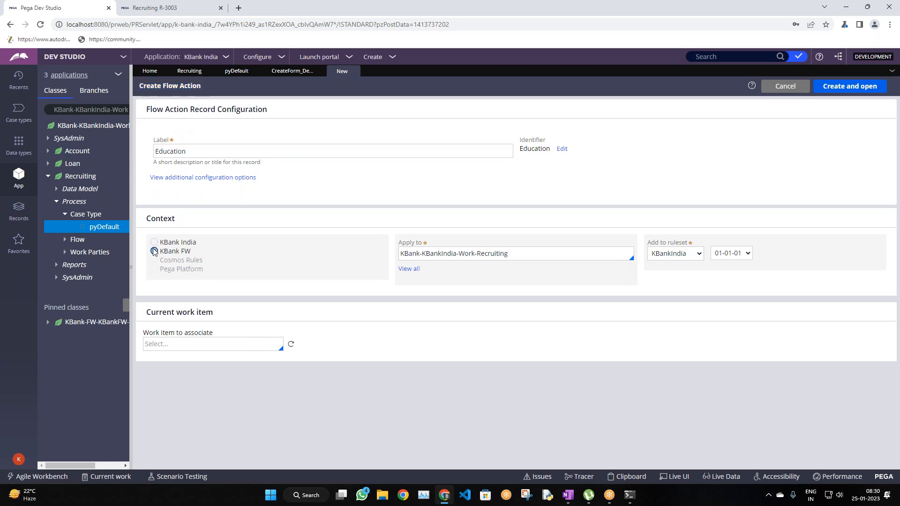
{"action": "left_click", "coordinate": [532, 252]}
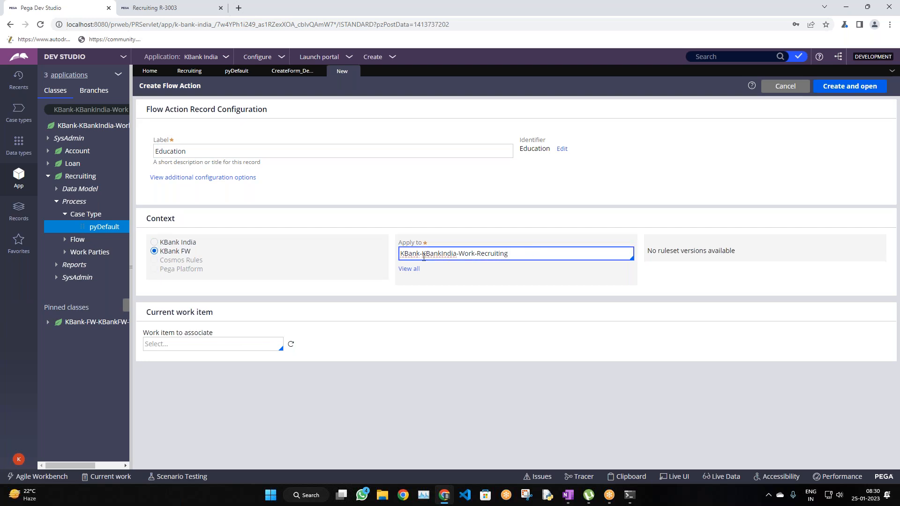
{"action": "left_click_drag", "start_coordinate": [424, 257], "coordinate": [565, 255]}
{"action": "key", "text": "BackSpace"}
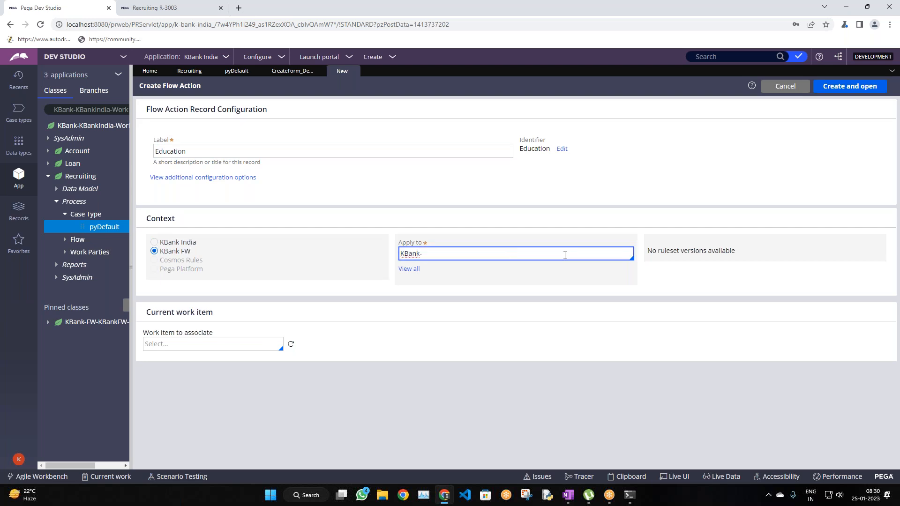
{"action": "key", "text": "BackSpace"}
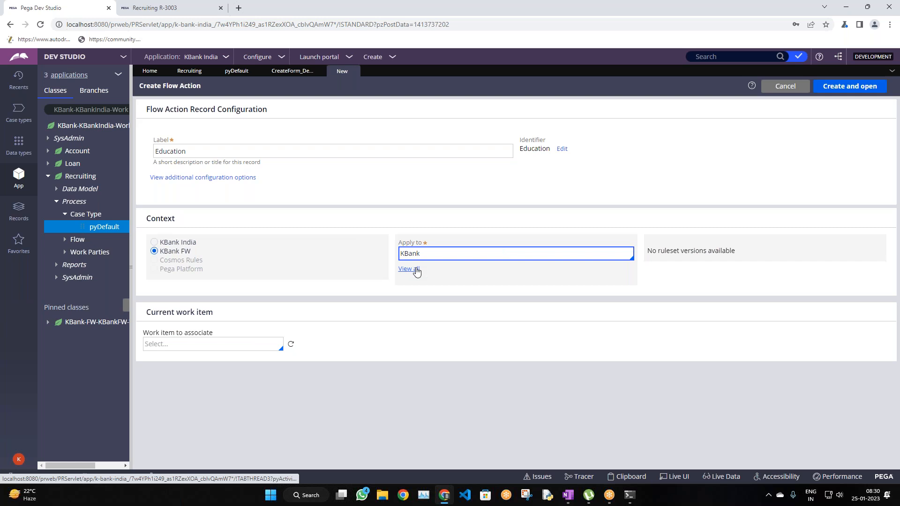
{"action": "left_click", "coordinate": [417, 272]}
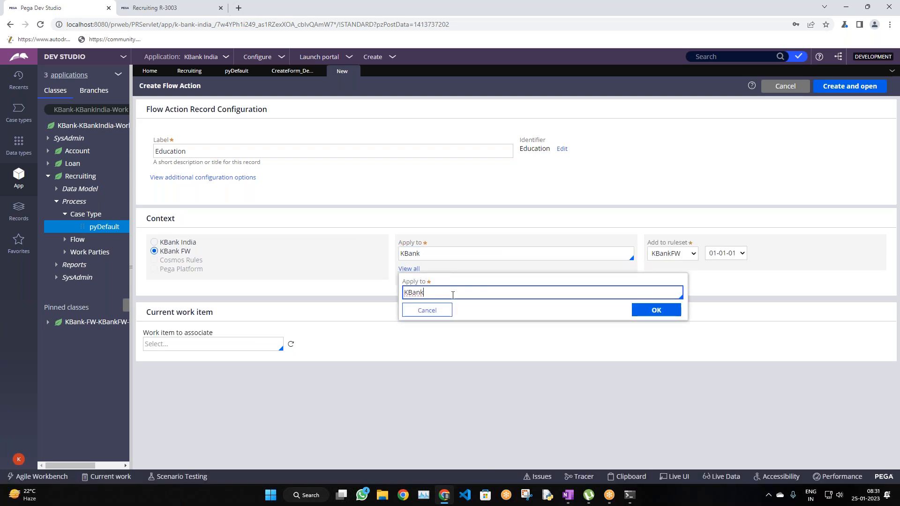
{"action": "type", "text": "-fw"}
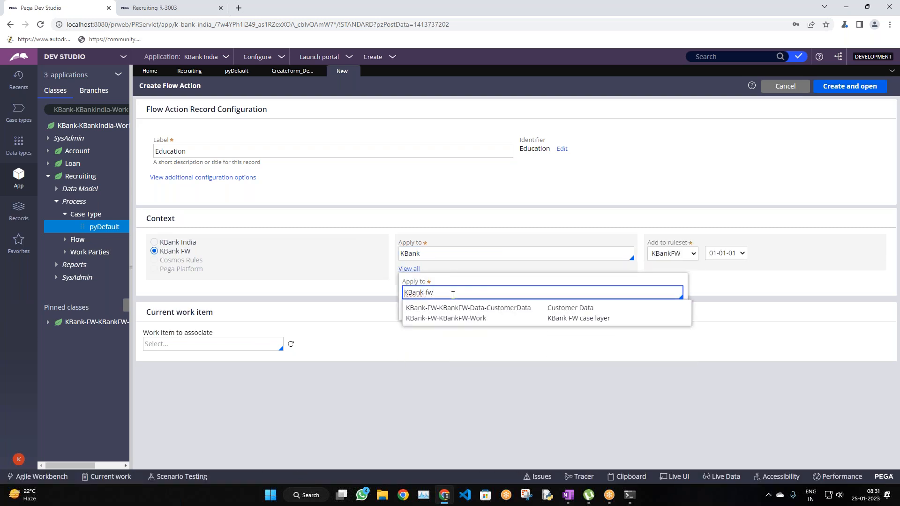
{"action": "left_click", "coordinate": [487, 318]}
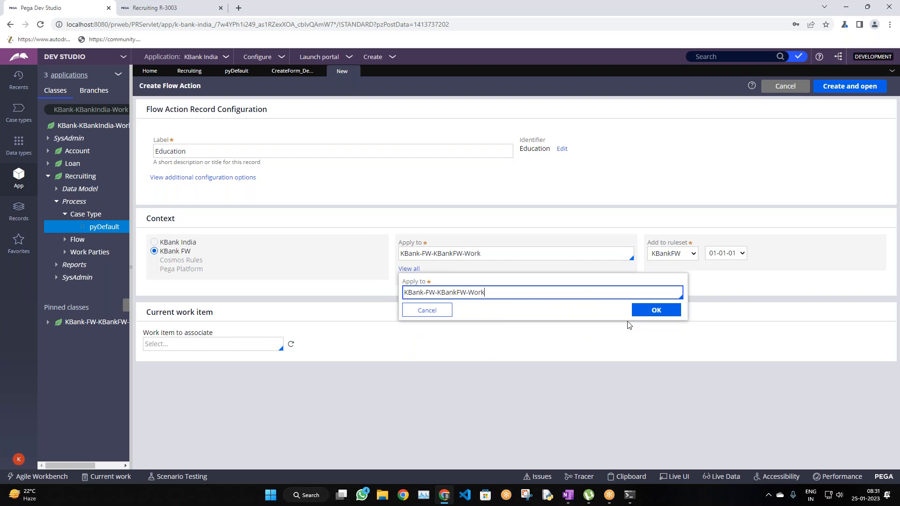
{"action": "left_click", "coordinate": [655, 308]}
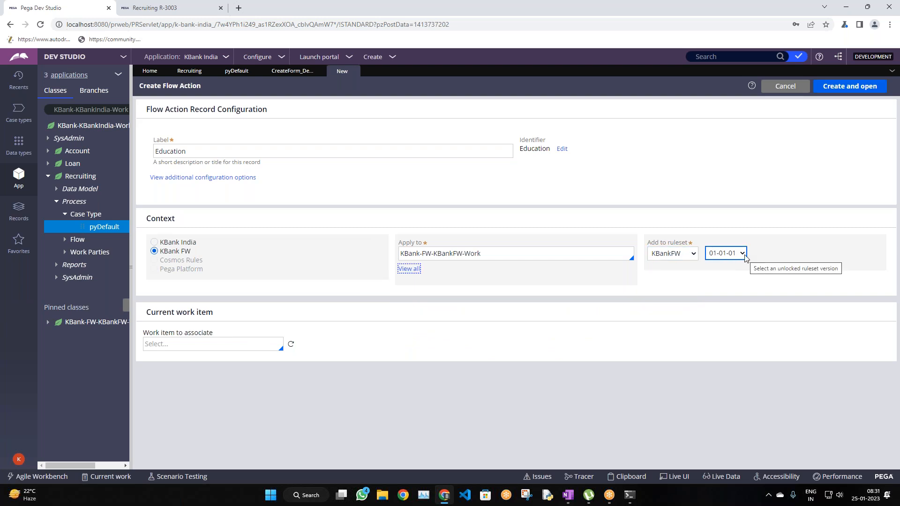
{"action": "left_click", "coordinate": [847, 90]}
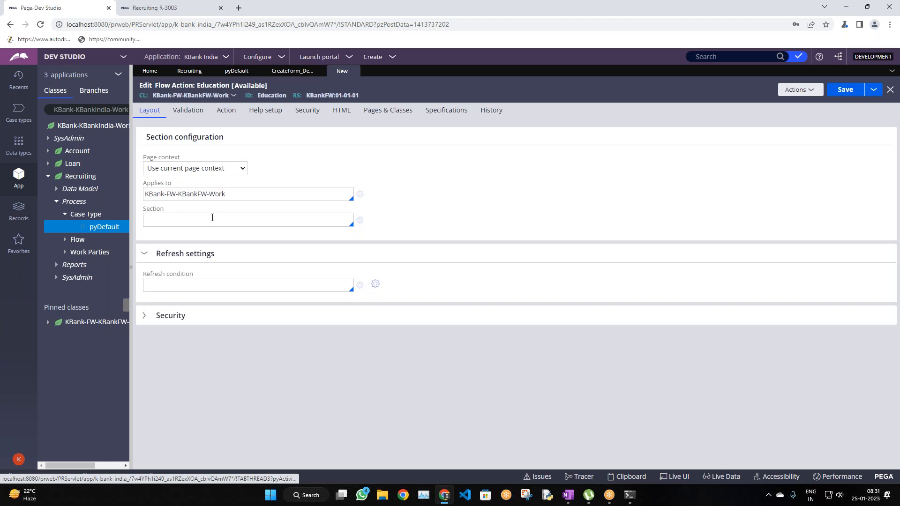
Step: Set the flow action's section to Education, copying the name from the rule's ID
{"action": "left_click", "coordinate": [214, 219]}
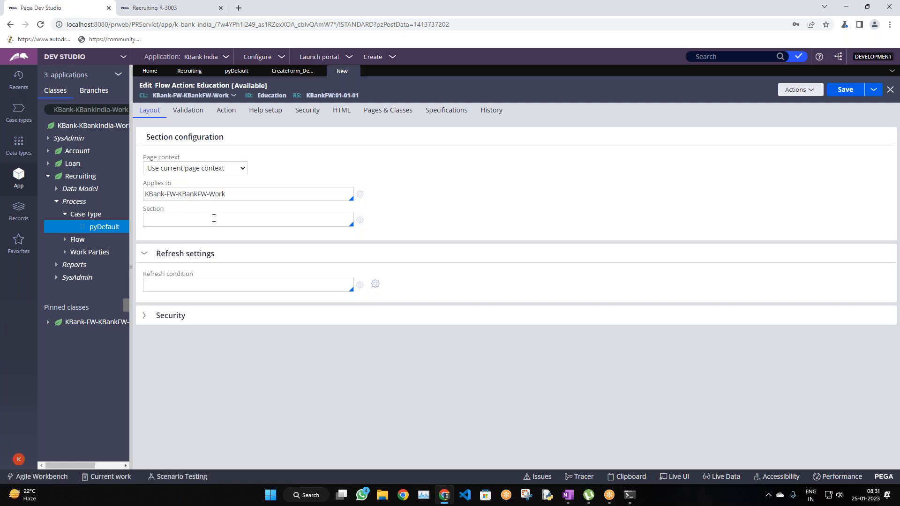
{"action": "double_click", "coordinate": [272, 95]}
{"action": "left_click", "coordinate": [193, 220]}
{"action": "type", "text": "CreateForm_Default"}
{"action": "double_click", "coordinate": [272, 95]}
{"action": "key", "text": "ctrl+c"}
{"action": "left_click", "coordinate": [215, 220]}
{"action": "double_click", "coordinate": [219, 219]}
{"action": "key", "text": "ctrl+v"}
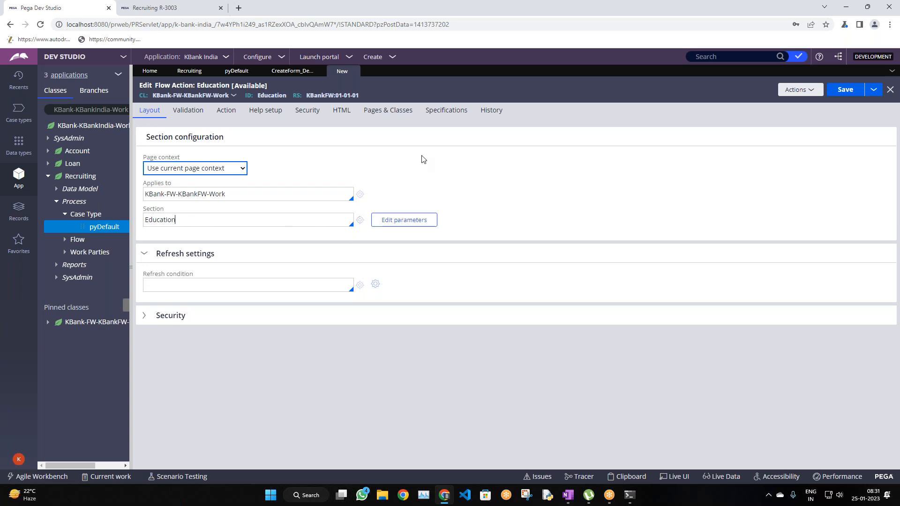
{"action": "left_click", "coordinate": [379, 60]}
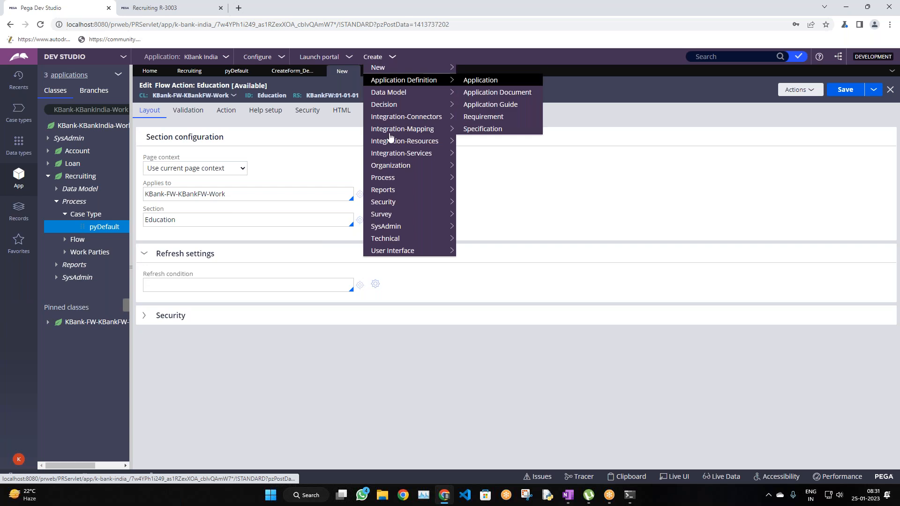
{"action": "mouse_move", "coordinate": [399, 253]}
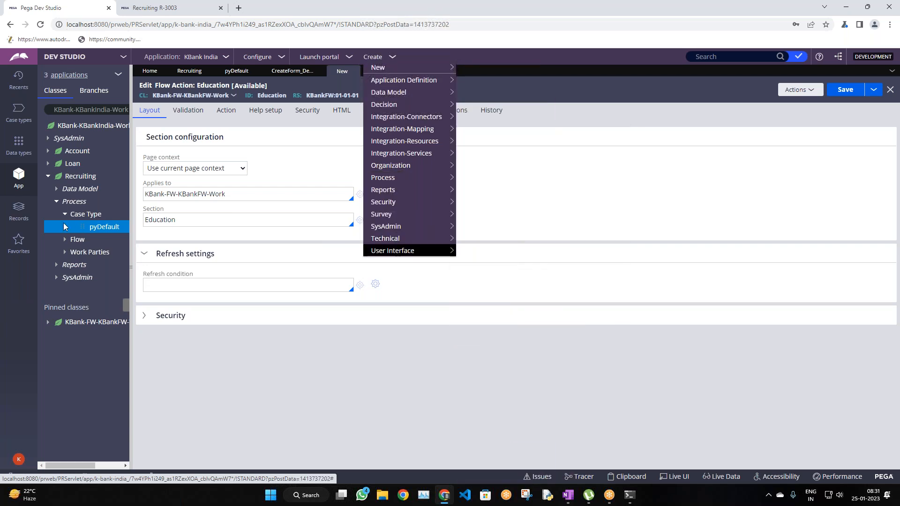
{"action": "left_click", "coordinate": [284, 161]}
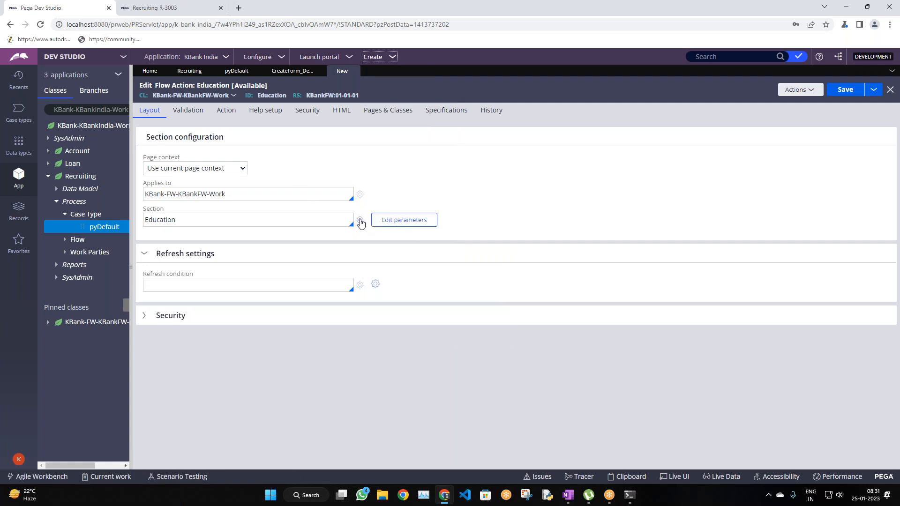
Step: Create and open the Education section in the class KBank-FW-KBankFW-Work from the flow action's section reference
{"action": "left_click", "coordinate": [361, 222]}
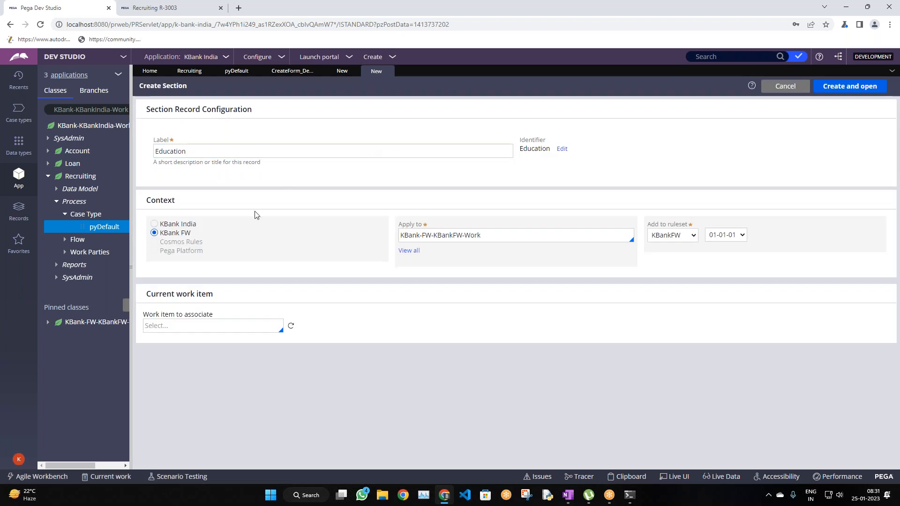
{"action": "left_click", "coordinate": [851, 87]}
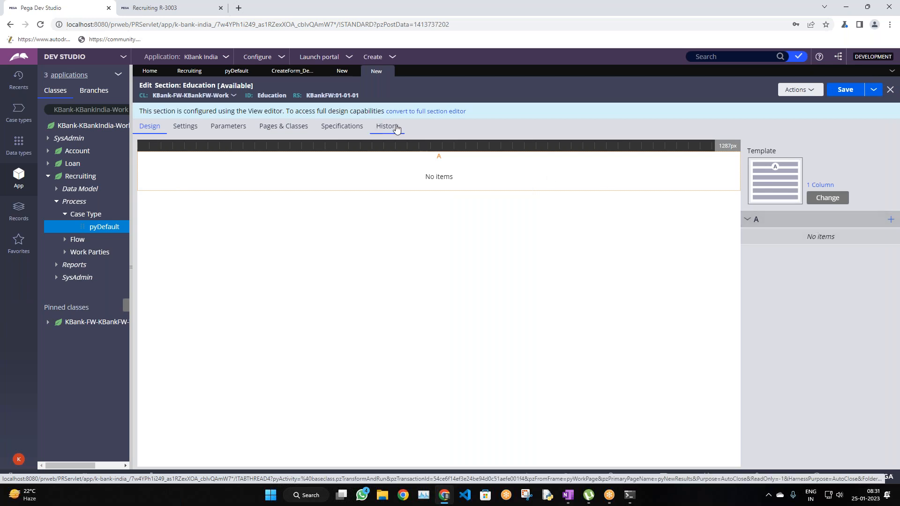
Step: Convert the Education section to the full section editor and add a dynamic layout inside the stacked layout
{"action": "left_click", "coordinate": [442, 114]}
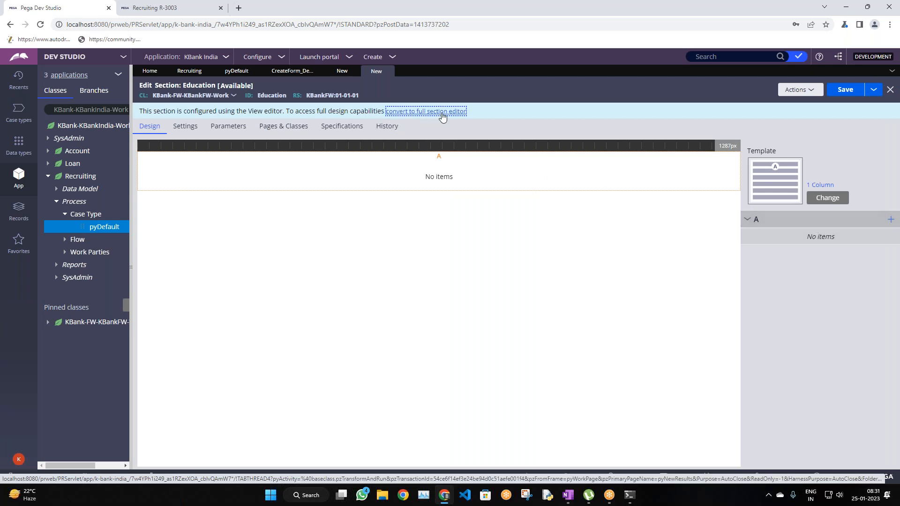
{"action": "left_click", "coordinate": [648, 317]}
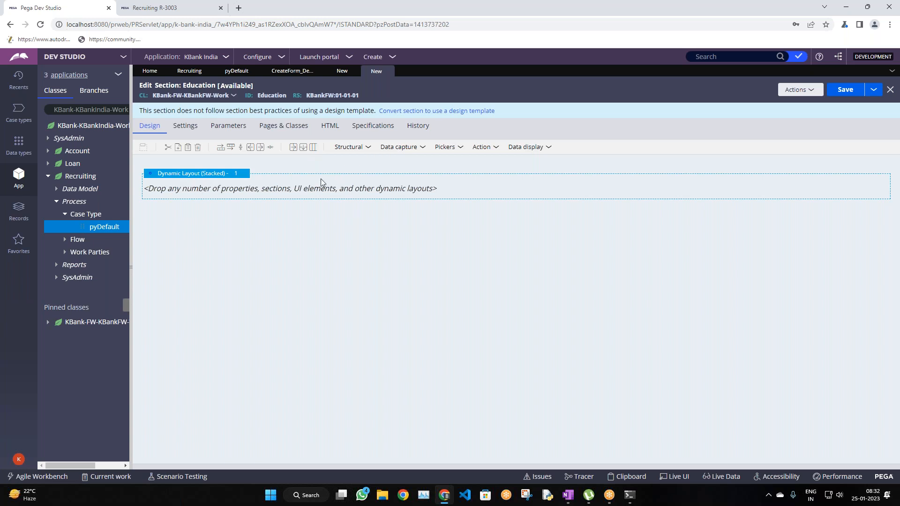
{"action": "left_click", "coordinate": [356, 149]}
{"action": "left_click_drag", "start_coordinate": [357, 169], "coordinate": [280, 192]}
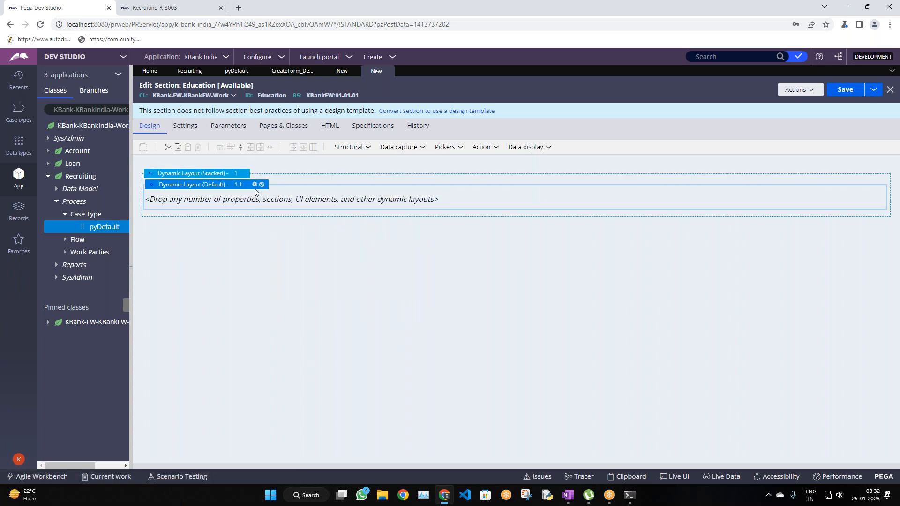
Step: Set the nested dynamic layout's format to Inline
{"action": "left_click", "coordinate": [255, 185]}
{"action": "left_click", "coordinate": [435, 180]}
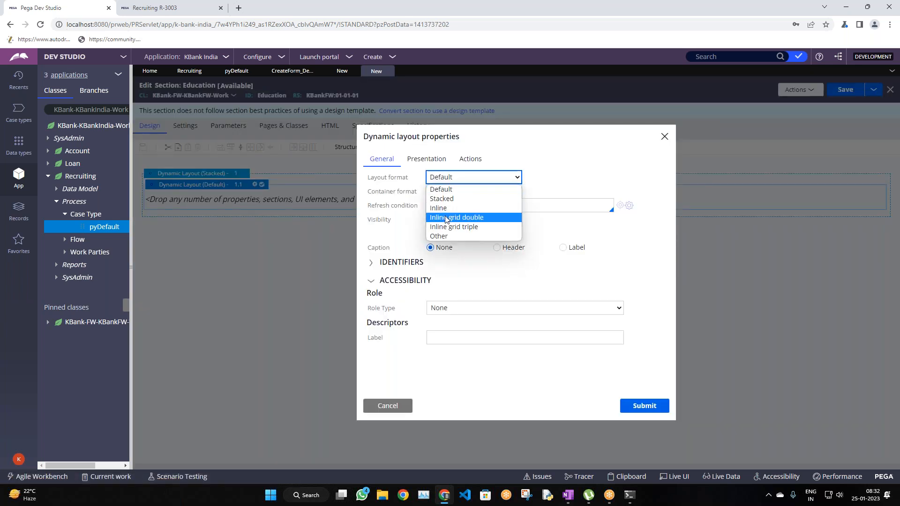
{"action": "left_click", "coordinate": [438, 207]}
{"action": "left_click", "coordinate": [662, 407]}
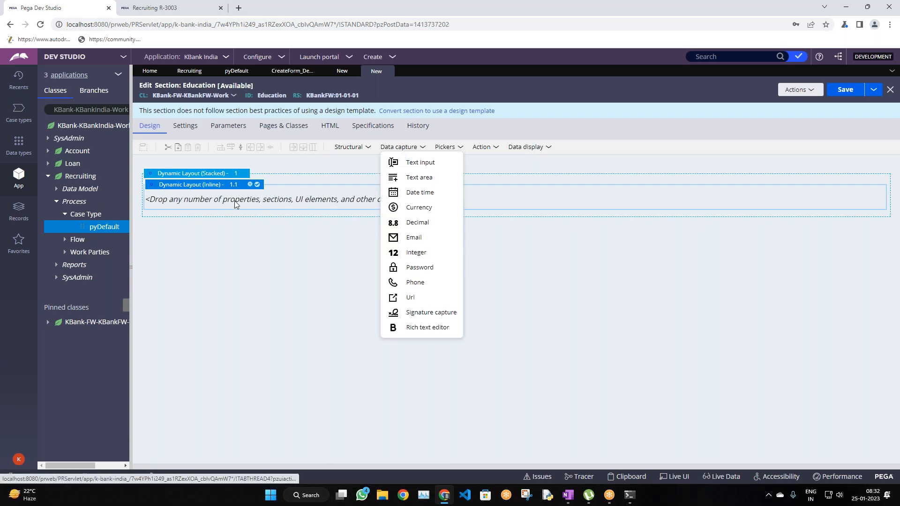
Step: Add a text input to the nested dynamic layout and set that layout's format to Inline grid double
{"action": "mouse_move", "coordinate": [399, 149]}
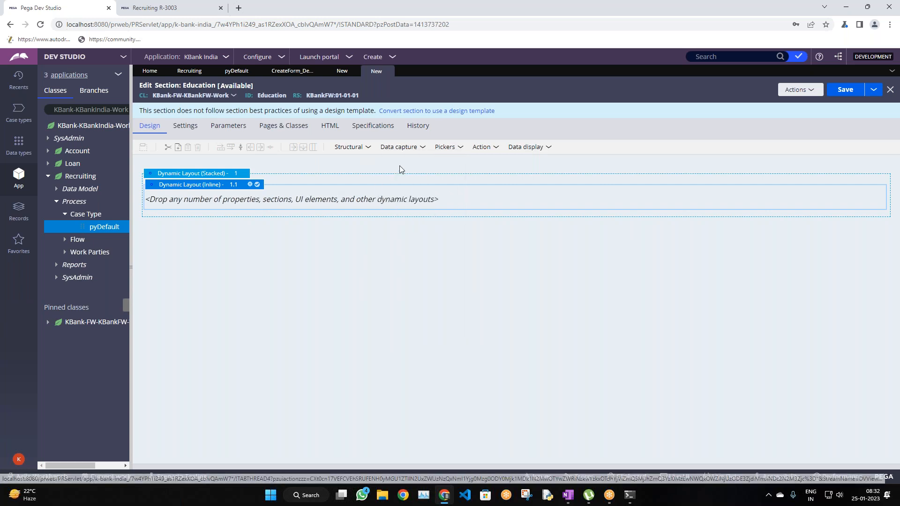
{"action": "left_click_drag", "start_coordinate": [422, 177], "coordinate": [265, 201]}
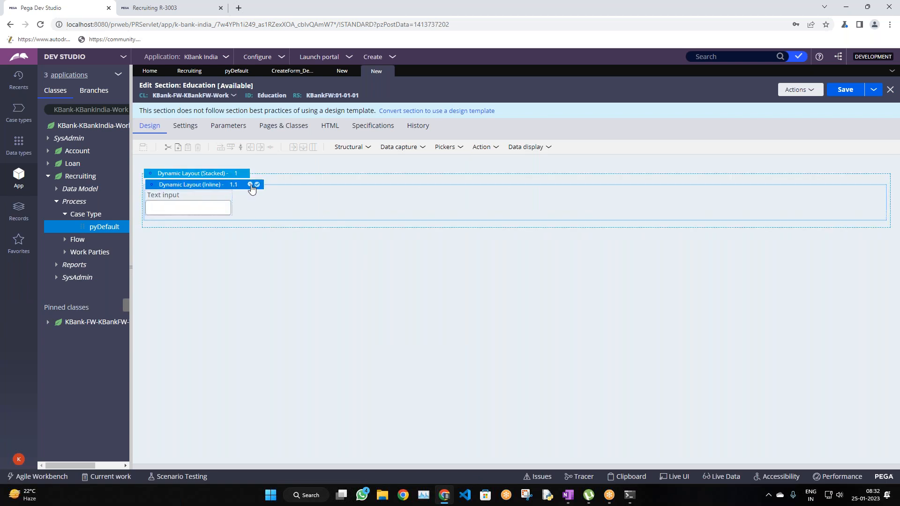
{"action": "left_click", "coordinate": [250, 184]}
{"action": "left_click", "coordinate": [492, 179]}
{"action": "left_click", "coordinate": [476, 210]}
{"action": "left_click", "coordinate": [501, 177]}
{"action": "left_click", "coordinate": [483, 219]}
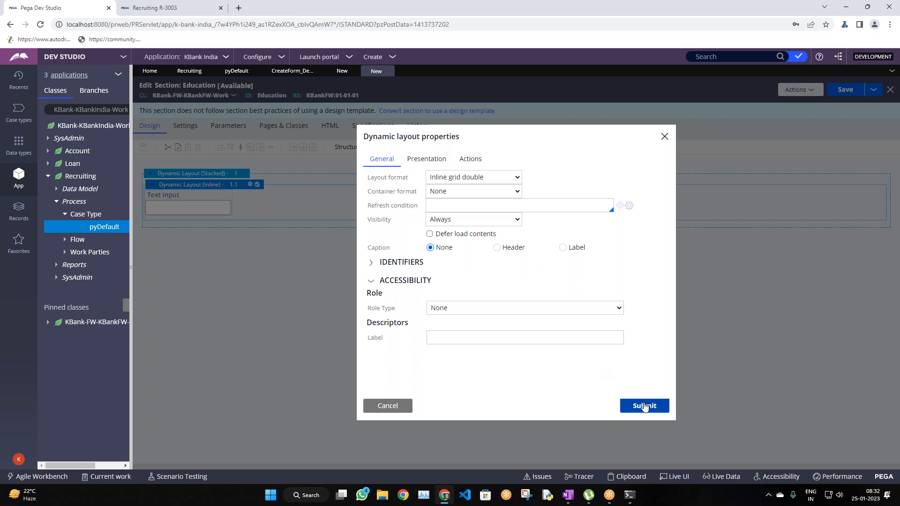
{"action": "left_click", "coordinate": [642, 406]}
Step: Bind the text input to the .Education property, keeping the property's default label
{"action": "left_click", "coordinate": [260, 203]}
{"action": "left_click", "coordinate": [519, 200]}
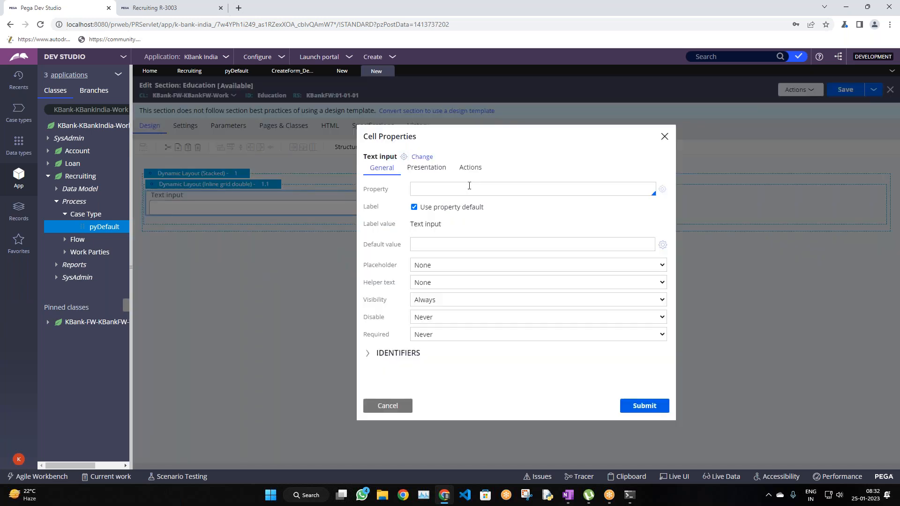
{"action": "left_click", "coordinate": [469, 186]}
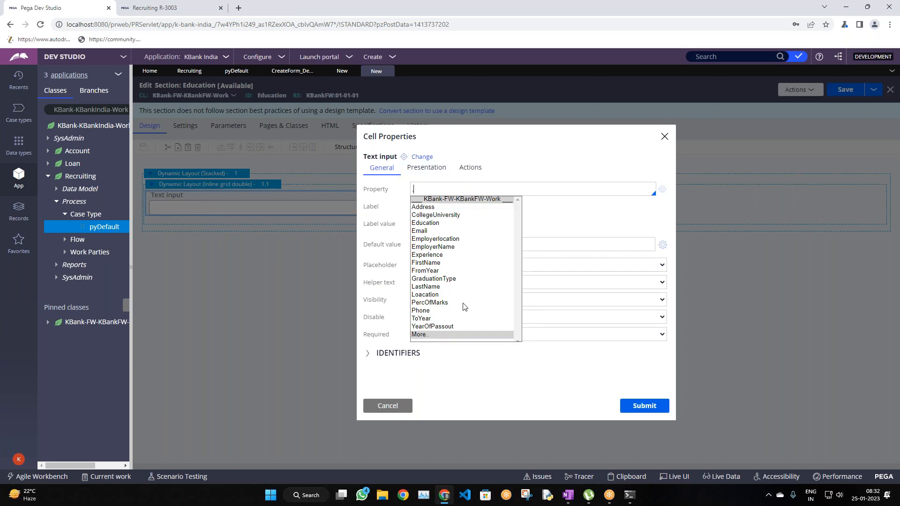
{"action": "scroll", "coordinate": [464, 308], "scroll_direction": "down", "scroll_amount": 1}
{"action": "scroll", "coordinate": [463, 313], "scroll_direction": "up", "scroll_amount": 1}
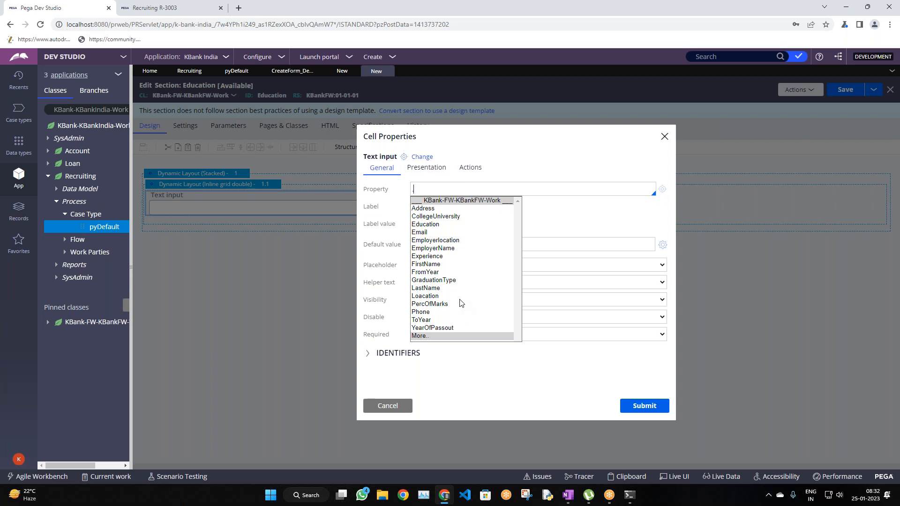
{"action": "left_click", "coordinate": [453, 227]}
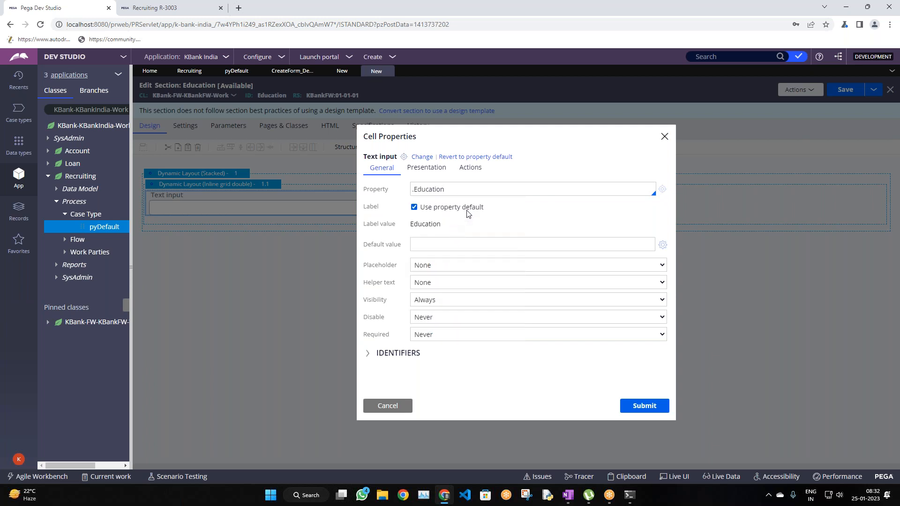
{"action": "left_click", "coordinate": [654, 407]}
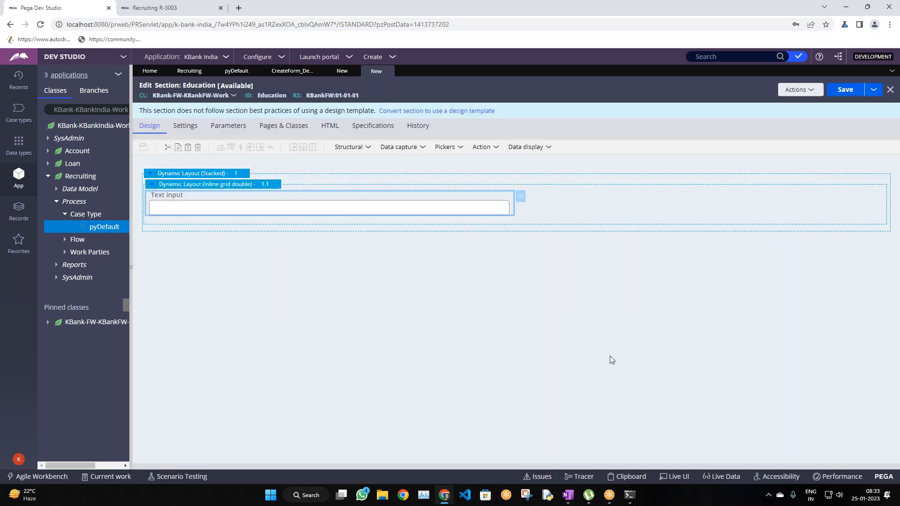
Step: Copy the Education text input and paste a duplicate into the grid's second column
{"action": "right_click", "coordinate": [470, 199]}
{"action": "left_click", "coordinate": [485, 219]}
{"action": "right_click", "coordinate": [470, 206]}
{"action": "left_click", "coordinate": [488, 232]}
Step: Bind the duplicated text input in the first row's second column to the .GraduationType property
{"action": "left_click", "coordinate": [563, 205]}
{"action": "mouse_move", "coordinate": [863, 217]}
{"action": "left_click", "coordinate": [890, 198]}
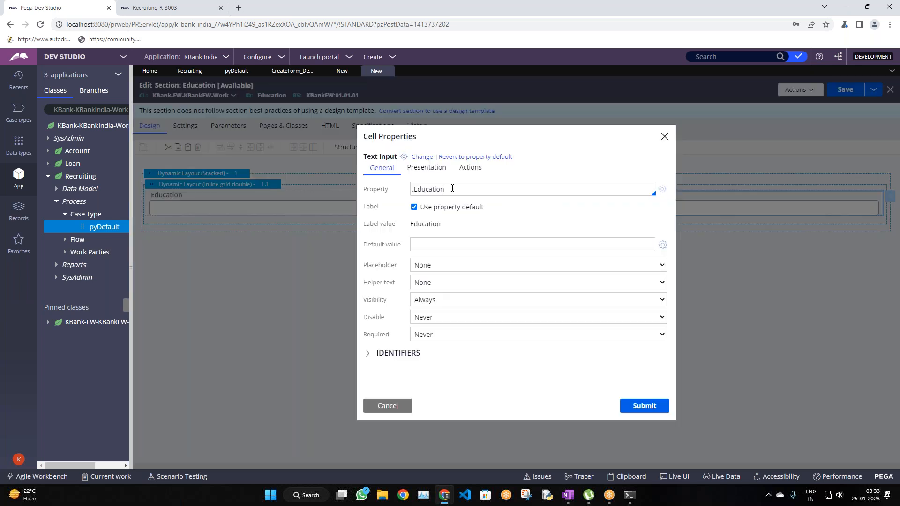
{"action": "left_click", "coordinate": [453, 188]}
{"action": "key", "text": "Down"}
{"action": "key", "text": "Down"}
{"action": "key", "text": "Down"}
{"action": "key", "text": "Down"}
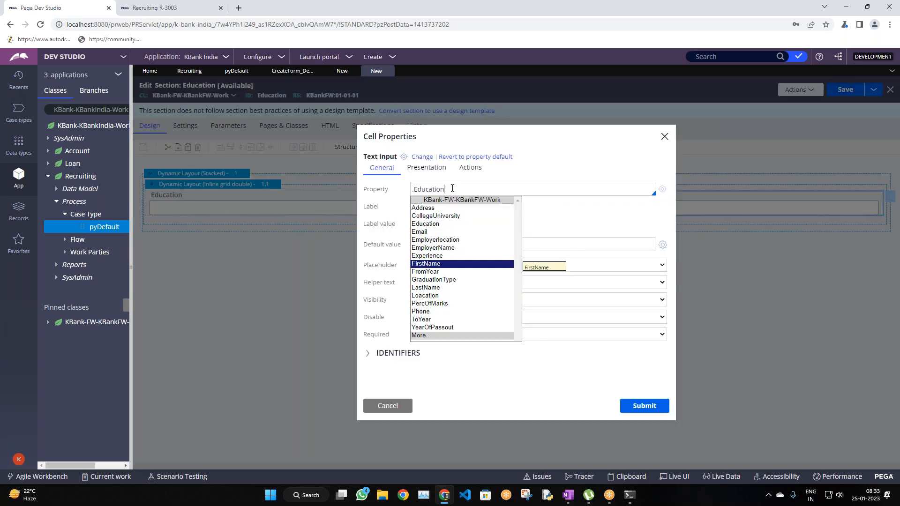
{"action": "key", "text": "Down"}
{"action": "key", "text": "Down"}
{"action": "key", "text": "Down"}
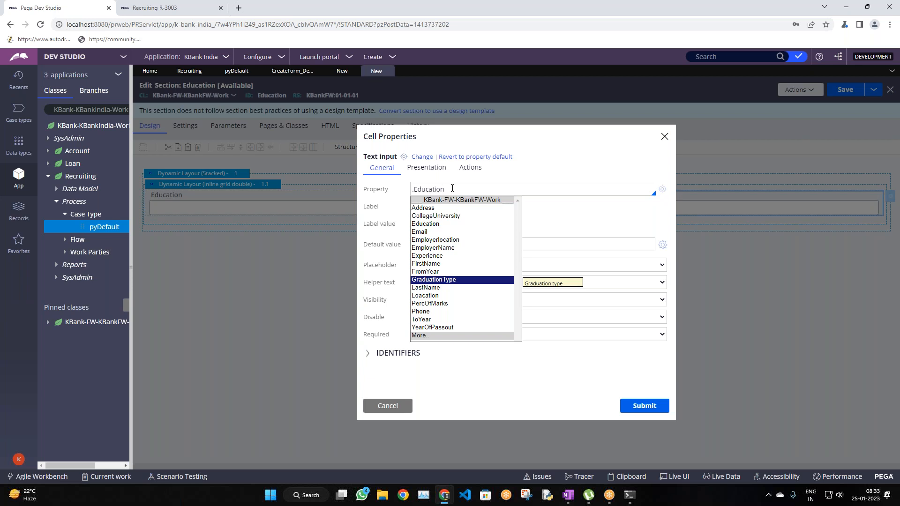
{"action": "key", "text": "Return"}
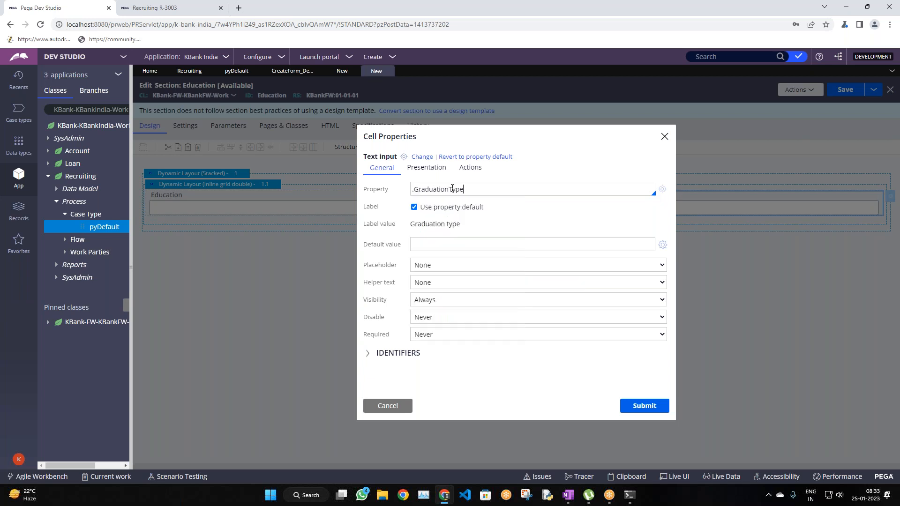
{"action": "left_click", "coordinate": [646, 406]}
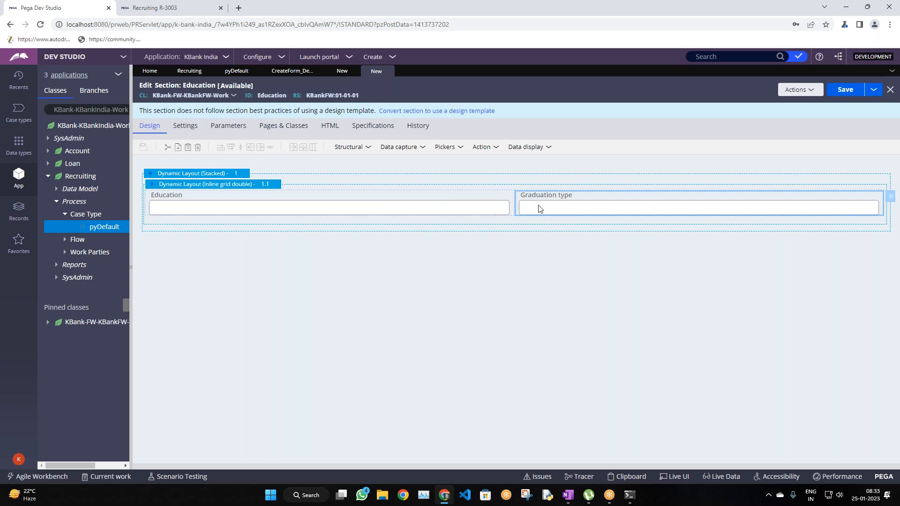
Step: Paste three more copies of the Education text input into the grid below the first row
{"action": "left_click", "coordinate": [470, 234]}
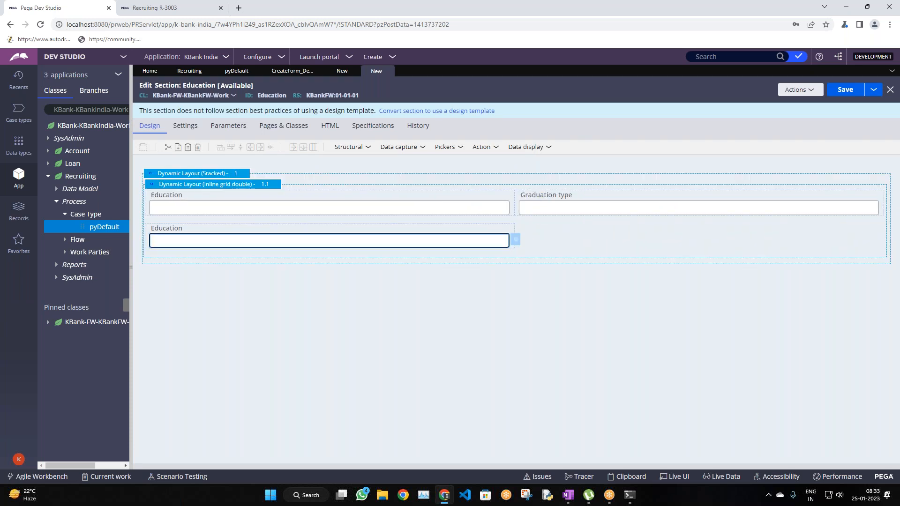
{"action": "key", "text": "ctrl+v"}
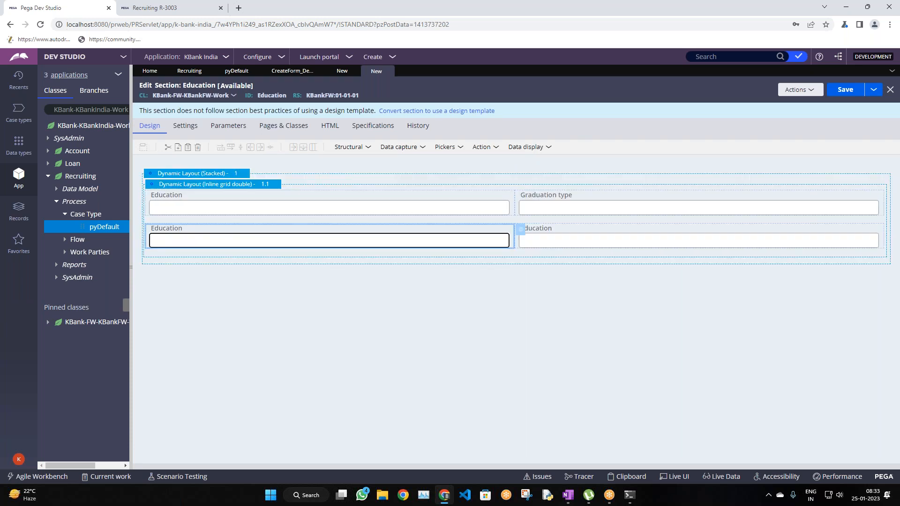
{"action": "key", "text": "ctrl+v"}
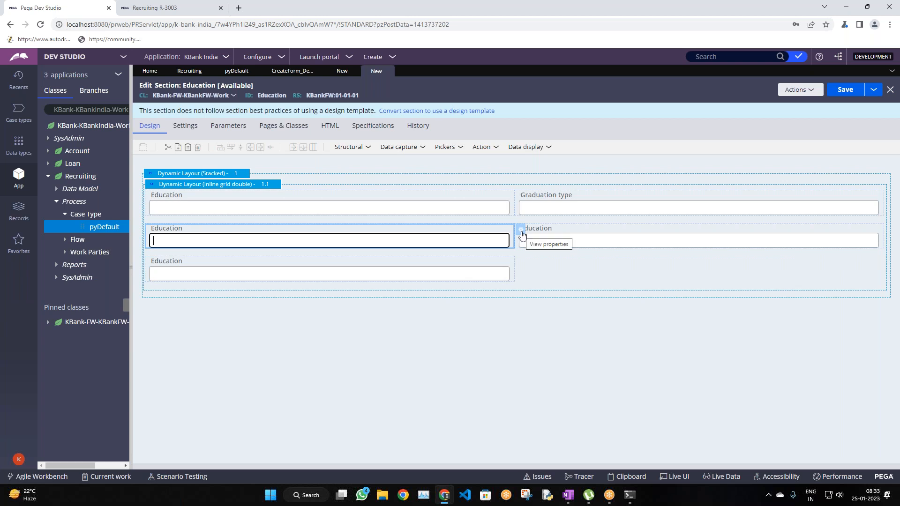
Step: Bind the text input in the second row's first column to the .CollegeUniversity property
{"action": "left_click", "coordinate": [522, 237]}
{"action": "left_click", "coordinate": [458, 190]}
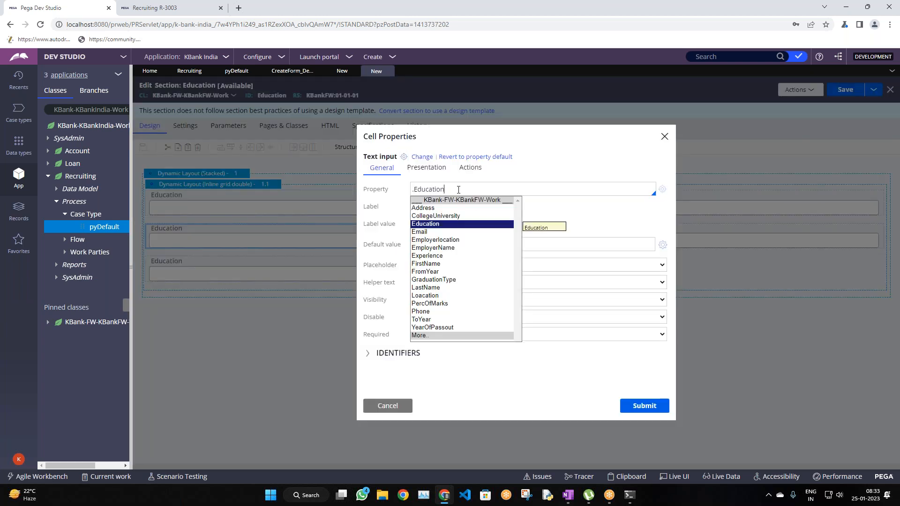
{"action": "key", "text": "Up"}
{"action": "key", "text": "Up"}
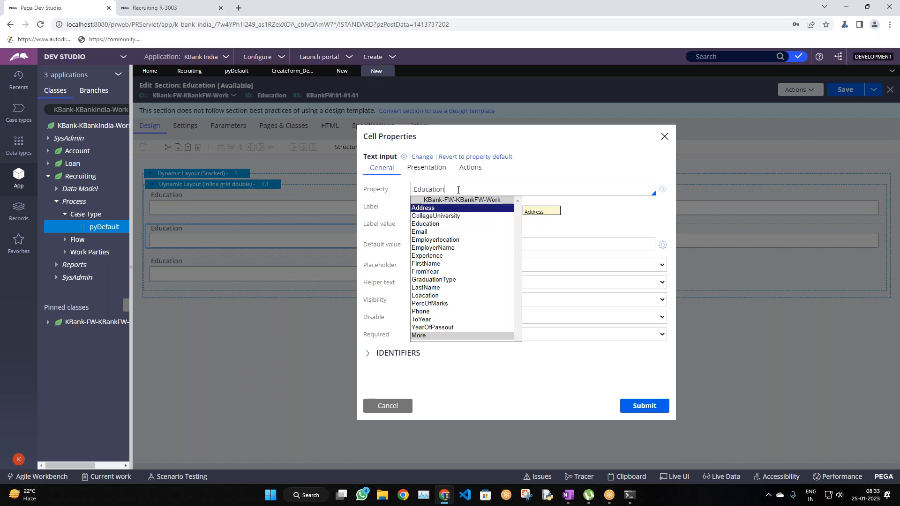
{"action": "key", "text": "Down"}
{"action": "key", "text": "Return"}
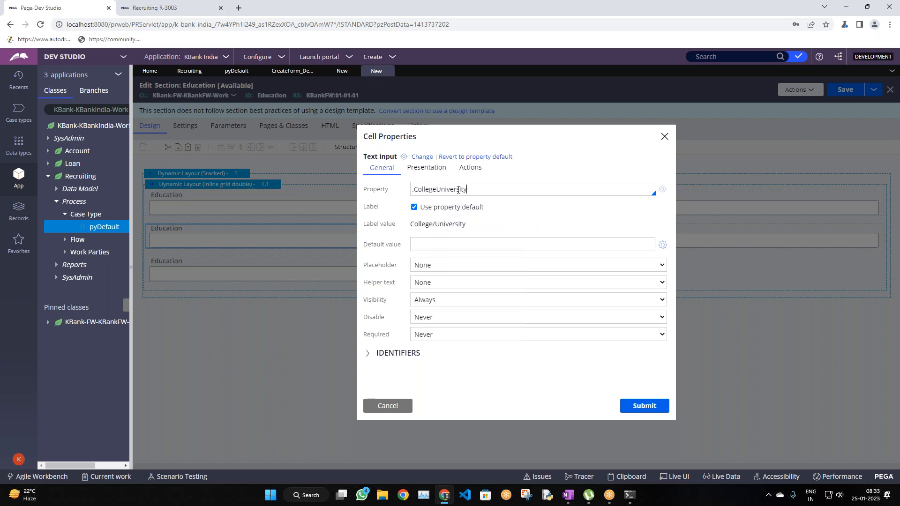
{"action": "left_click", "coordinate": [646, 405]}
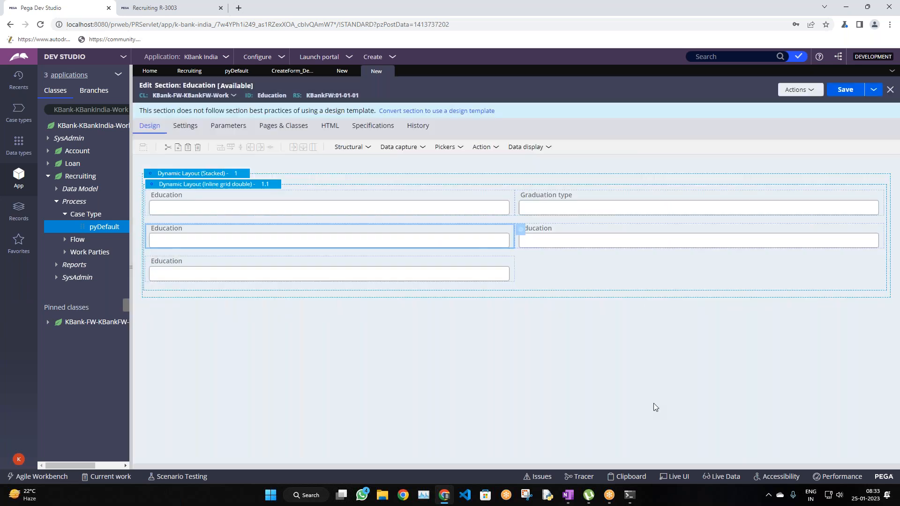
Step: Bind the text input in the second row's second column to the .YearOfPassout property
{"action": "left_click", "coordinate": [656, 242]}
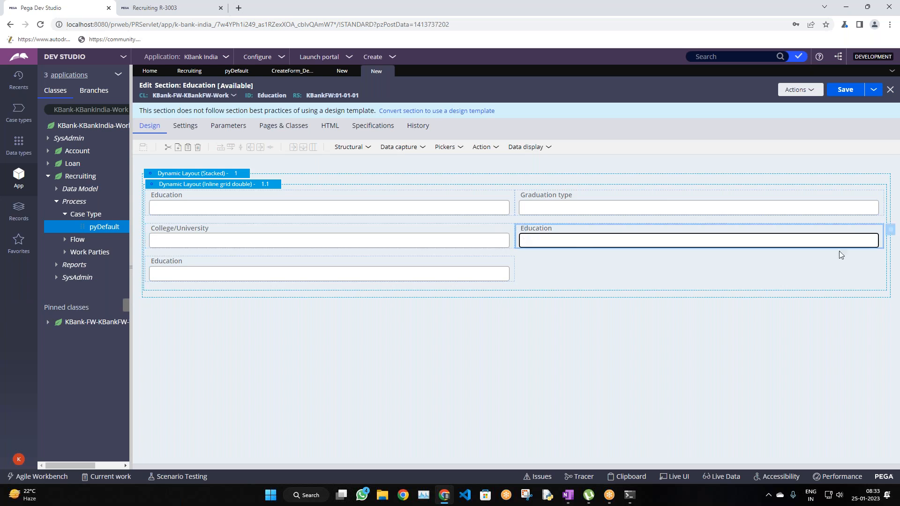
{"action": "left_click", "coordinate": [889, 231]}
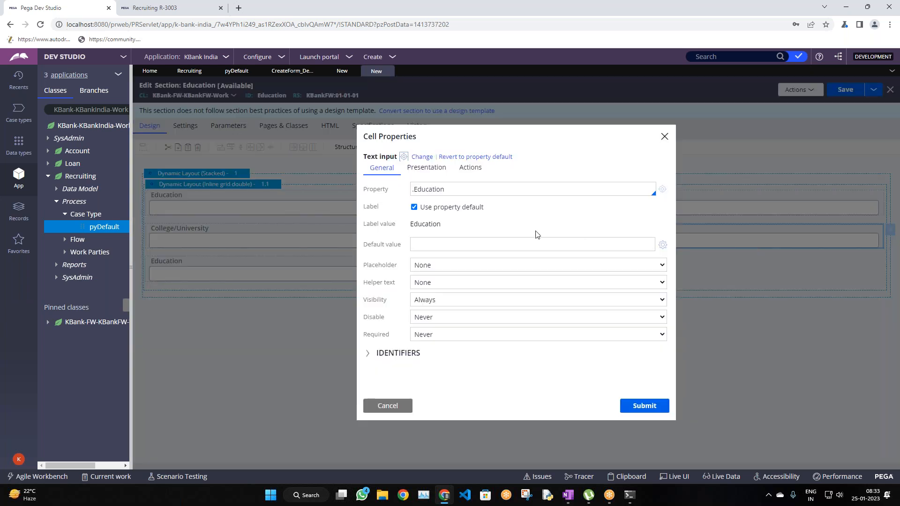
{"action": "double_click", "coordinate": [419, 188]}
{"action": "key", "text": "BackSpace"}
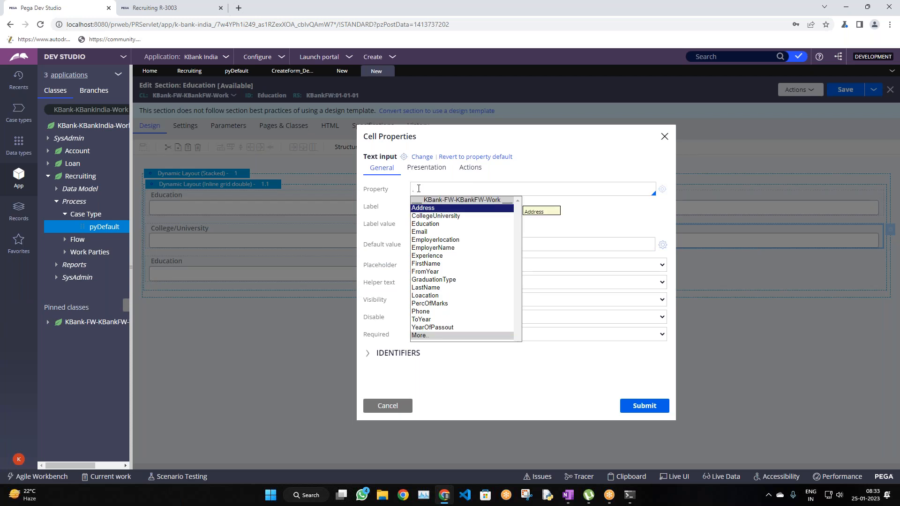
{"action": "key", "text": "Down"}
{"action": "key", "text": "Down"}
{"action": "key", "text": "Down"}
{"action": "key", "text": "Down"}
{"action": "key", "text": "Down"}
{"action": "key", "text": "Down"}
{"action": "key", "text": "Down"}
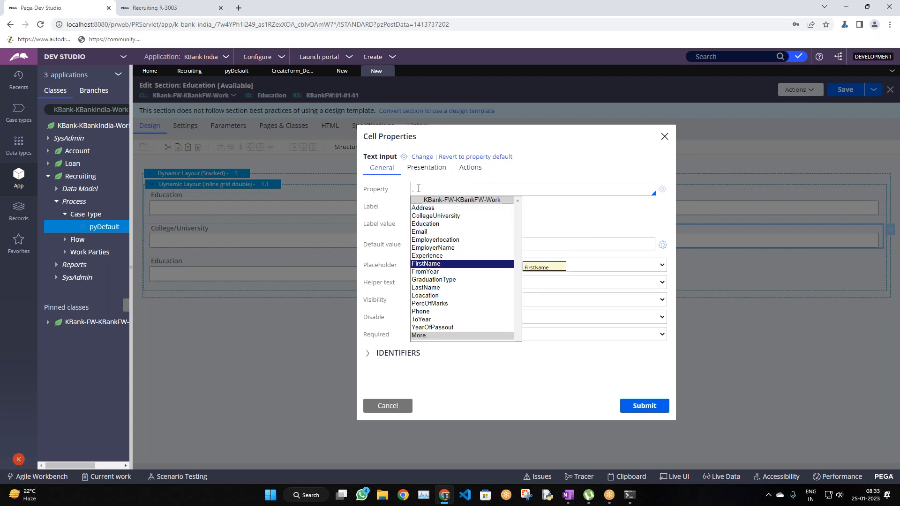
{"action": "key", "text": "Down"}
{"action": "key", "text": "Down"}
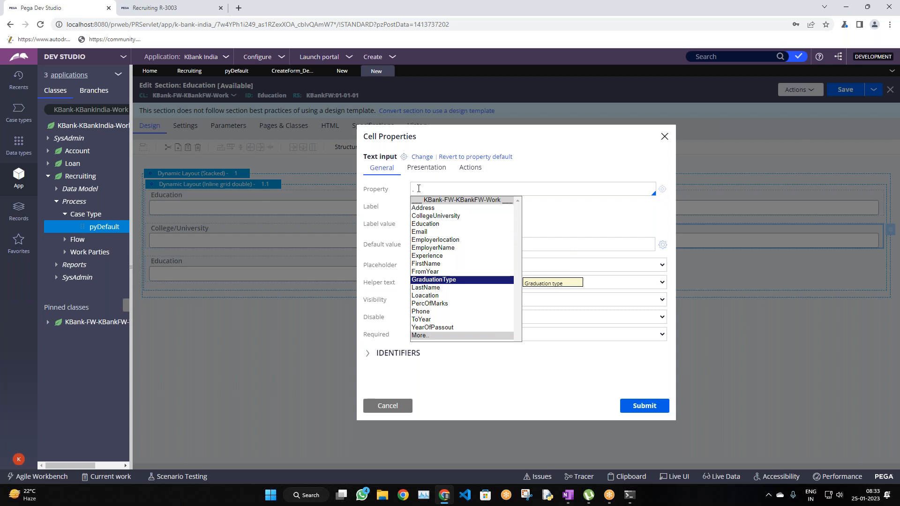
{"action": "key", "text": "Up"}
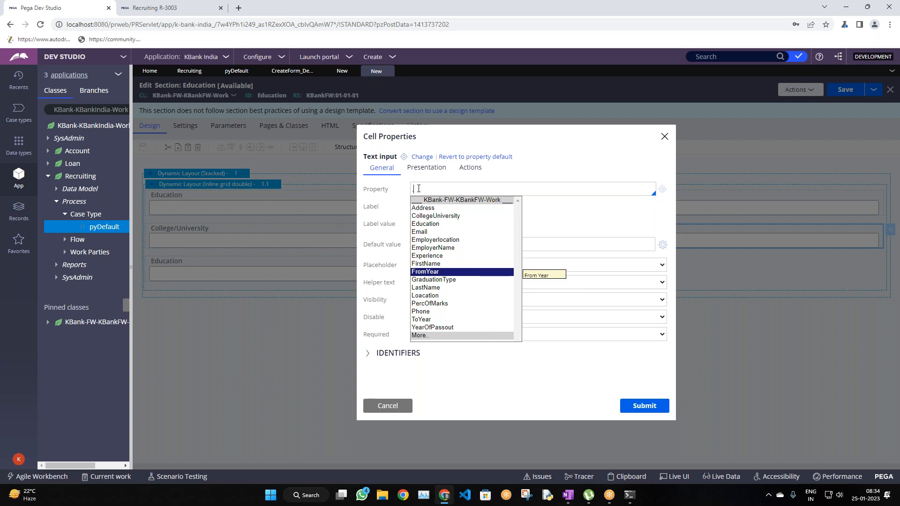
{"action": "key", "text": "Down"}
{"action": "key", "text": "Down"}
{"action": "key", "text": "Down"}
{"action": "key", "text": "Down"}
{"action": "key", "text": "Down"}
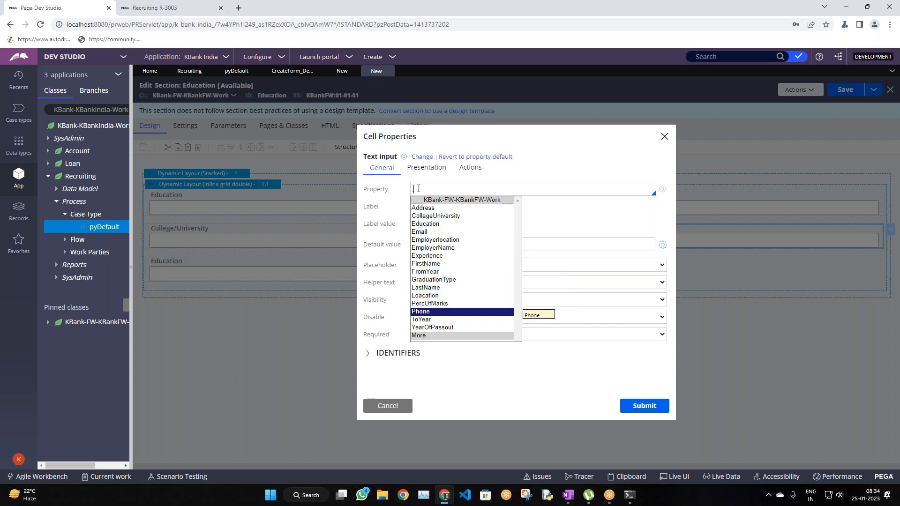
{"action": "key", "text": "Up"}
{"action": "key", "text": "Up"}
{"action": "key", "text": "Up"}
{"action": "key", "text": "Up"}
{"action": "key", "text": "Up"}
{"action": "key", "text": "Up"}
{"action": "key", "text": "Up"}
{"action": "key", "text": "Up"}
{"action": "key", "text": "Up"}
{"action": "key", "text": "Up"}
{"action": "key", "text": "Down"}
{"action": "key", "text": "Down"}
{"action": "key", "text": "Down"}
{"action": "key", "text": "Down"}
{"action": "key", "text": "Down"}
{"action": "key", "text": "Down"}
{"action": "key", "text": "Down"}
{"action": "key", "text": "Down"}
{"action": "key", "text": "Down"}
{"action": "key", "text": "Down"}
{"action": "key", "text": "Down"}
{"action": "key", "text": "Down"}
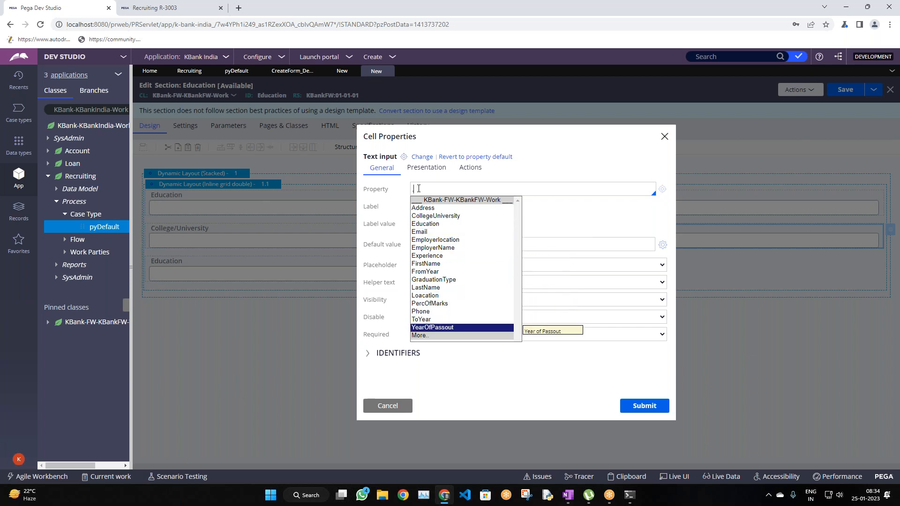
{"action": "key", "text": "Return"}
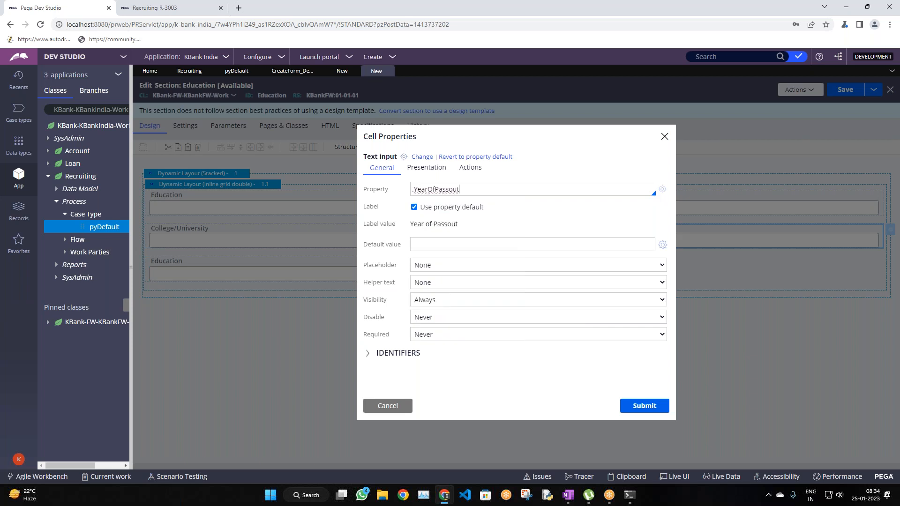
{"action": "left_click", "coordinate": [652, 406]}
Step: Bind the text input in the third row's first column to the .Loacation property
{"action": "left_click", "coordinate": [471, 274]}
{"action": "left_click", "coordinate": [520, 268]}
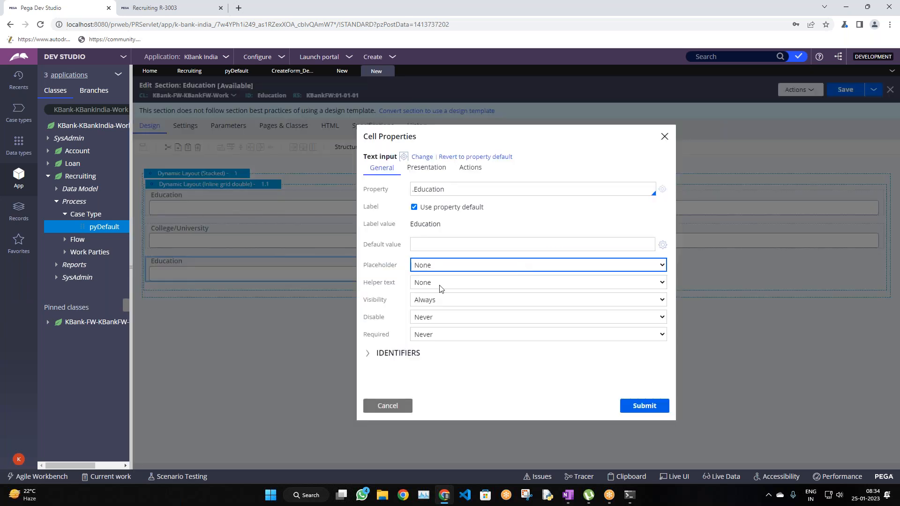
{"action": "left_click", "coordinate": [462, 189]}
{"action": "key", "text": "BackSpace"}
{"action": "key", "text": "BackSpace"}
{"action": "key", "text": "BackSpace"}
{"action": "key", "text": "BackSpace"}
{"action": "key", "text": "BackSpace"}
{"action": "key", "text": "BackSpace"}
{"action": "key", "text": "BackSpace"}
{"action": "key", "text": "BackSpace"}
{"action": "key", "text": "BackSpace"}
{"action": "type", "text": "."}
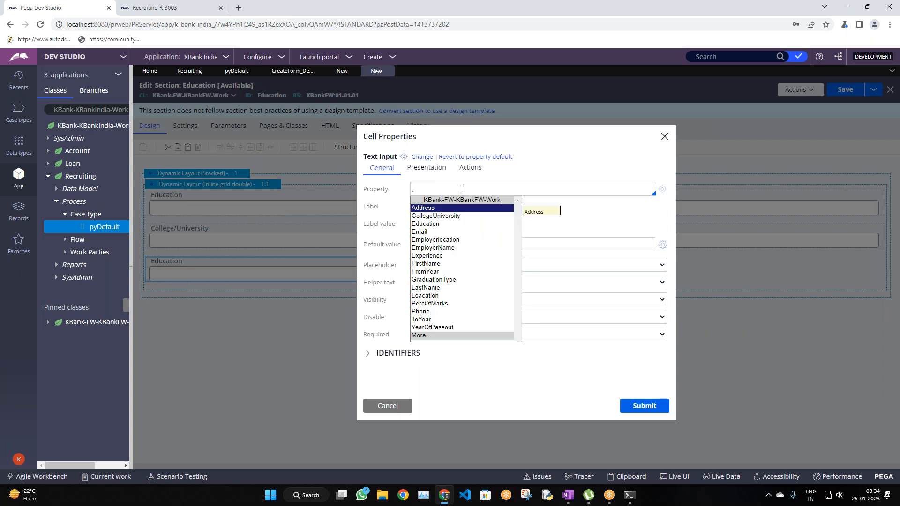
{"action": "key", "text": "Down"}
{"action": "key", "text": "Down"}
{"action": "key", "text": "Down"}
{"action": "key", "text": "Up"}
{"action": "key", "text": "Up"}
{"action": "key", "text": "Up"}
{"action": "key", "text": "Down"}
{"action": "key", "text": "Down"}
{"action": "key", "text": "Down"}
{"action": "key", "text": "Down"}
{"action": "key", "text": "Down"}
{"action": "key", "text": "Up"}
{"action": "key", "text": "Up"}
{"action": "key", "text": "Up"}
{"action": "key", "text": "Up"}
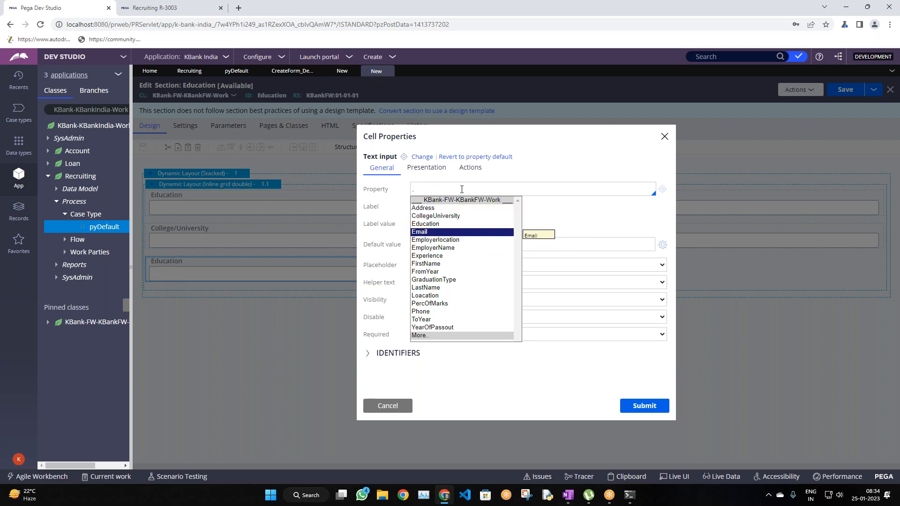
{"action": "key", "text": "Down"}
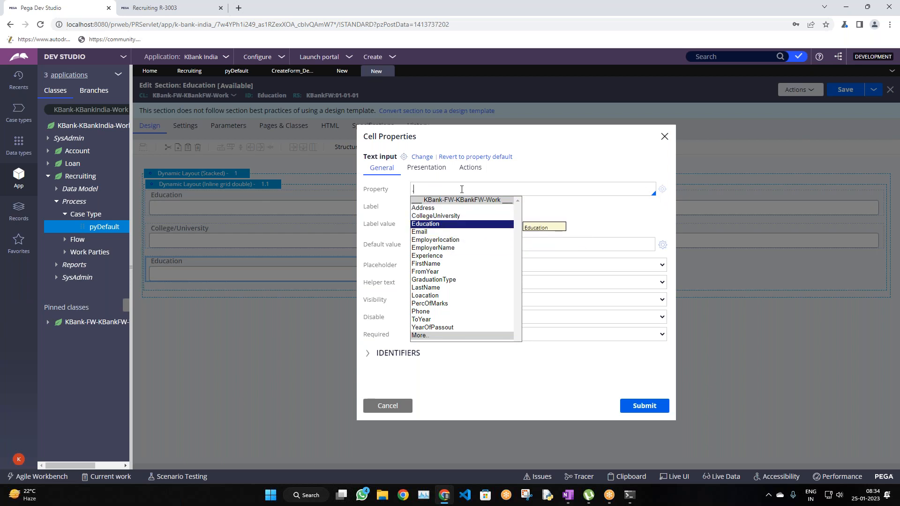
{"action": "key", "text": "Down"}
{"action": "key", "text": "Down"}
{"action": "key", "text": "Down"}
{"action": "key", "text": "Down"}
{"action": "key", "text": "Down"}
{"action": "key", "text": "Down"}
{"action": "key", "text": "Down"}
{"action": "key", "text": "Down"}
{"action": "key", "text": "Down"}
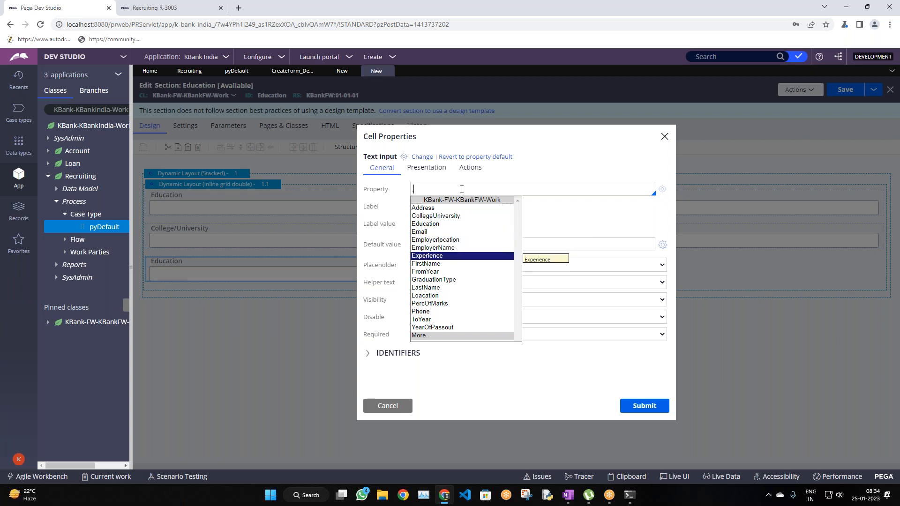
{"action": "key", "text": "Return"}
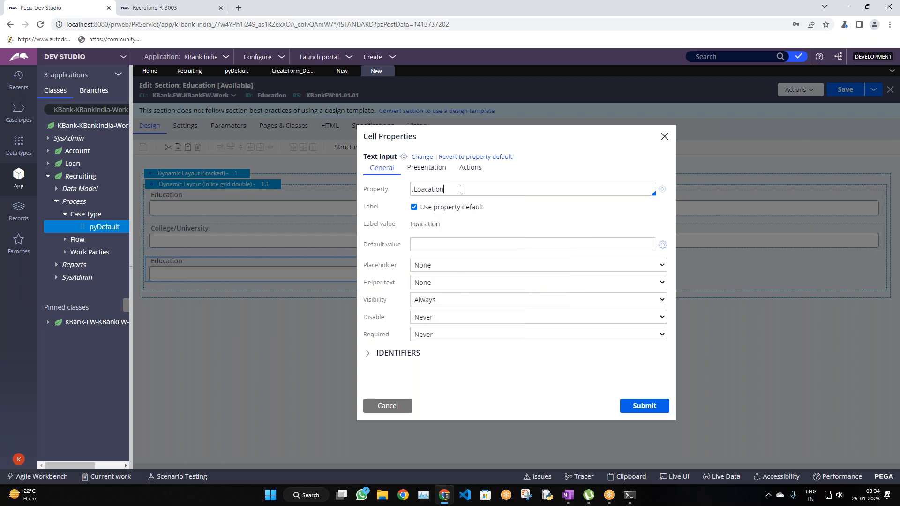
{"action": "left_click", "coordinate": [625, 406]}
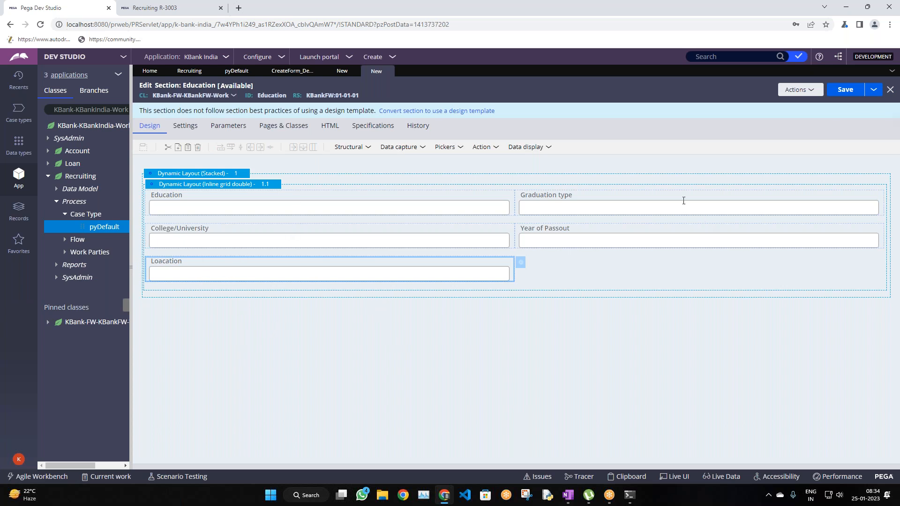
Step: Open the .Education property rule from the cell properties of the Education text input
{"action": "left_click", "coordinate": [373, 211]}
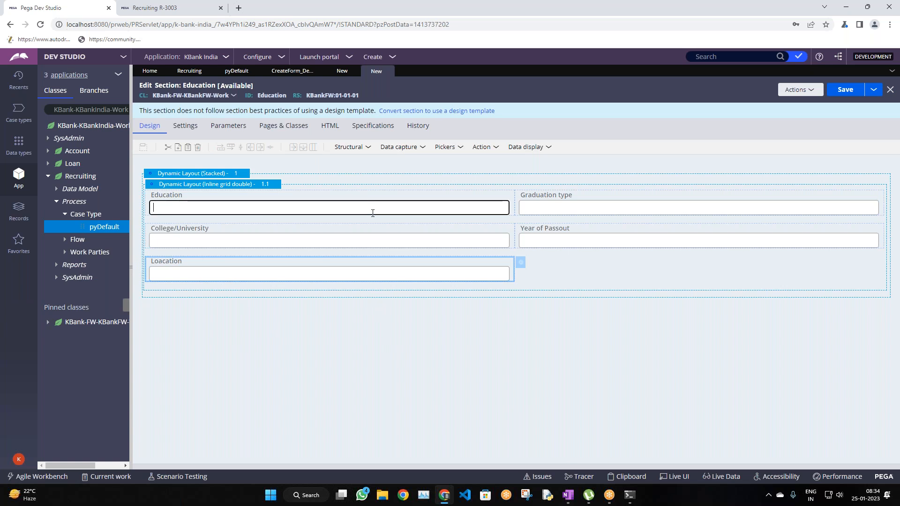
{"action": "left_click", "coordinate": [594, 209]}
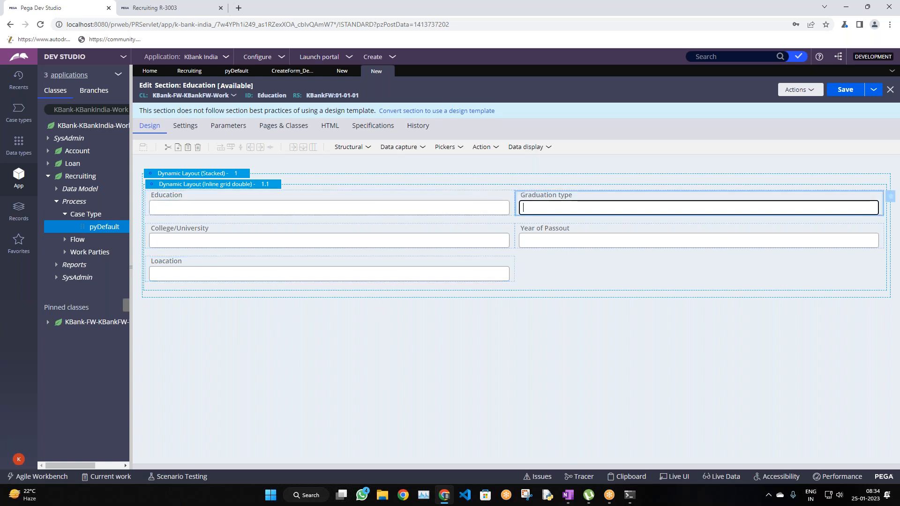
{"action": "left_click", "coordinate": [491, 208]}
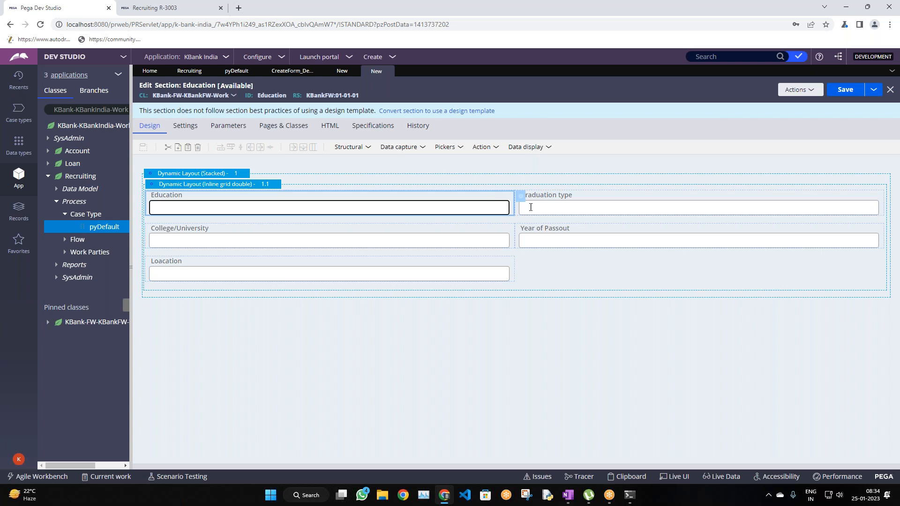
{"action": "left_click", "coordinate": [520, 196]}
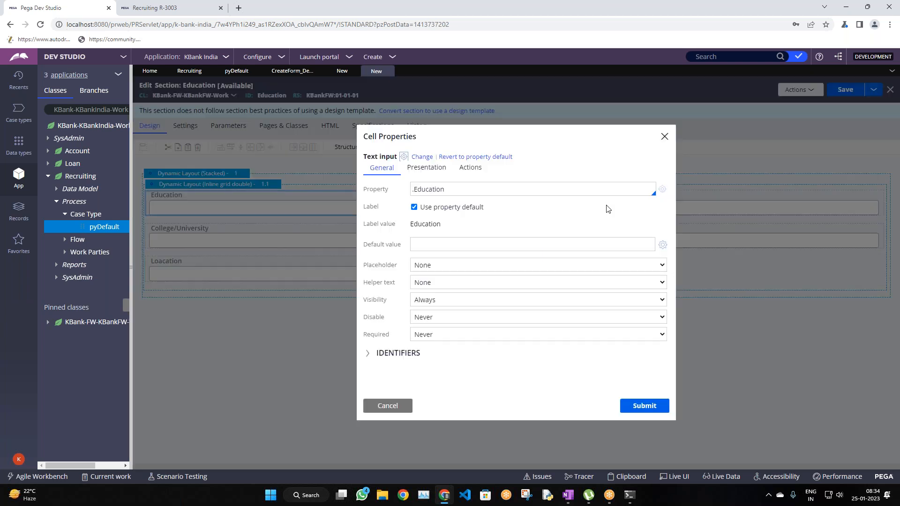
{"action": "left_click", "coordinate": [663, 190]}
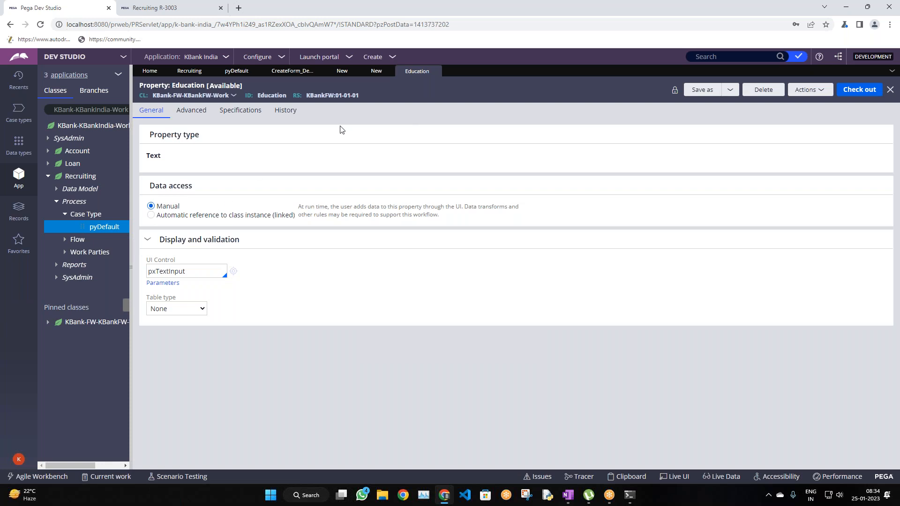
{"action": "left_click", "coordinate": [377, 74]}
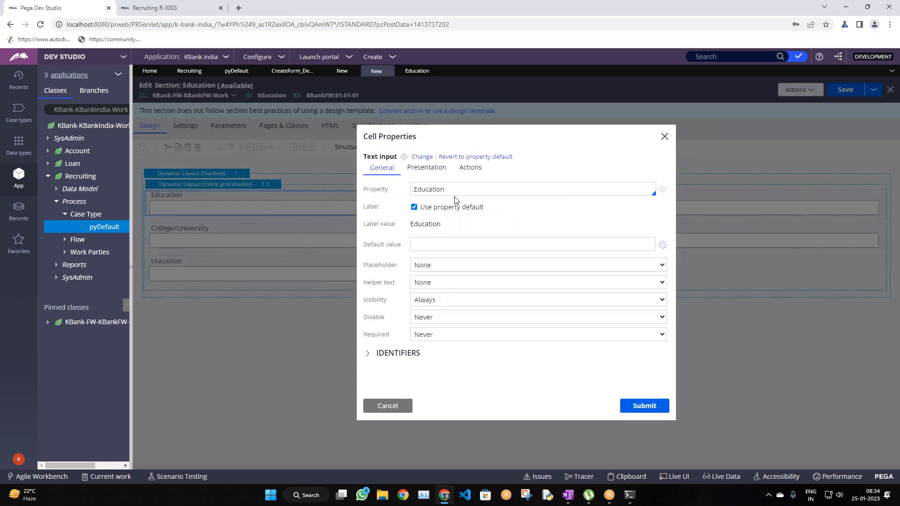
{"action": "double_click", "coordinate": [427, 190]}
{"action": "left_click", "coordinate": [417, 71]}
Step: Set the Education property's table type to Local List and enter the table values Btech and Degree
{"action": "left_click_drag", "start_coordinate": [145, 299], "coordinate": [178, 299]}
{"action": "left_click", "coordinate": [189, 309]}
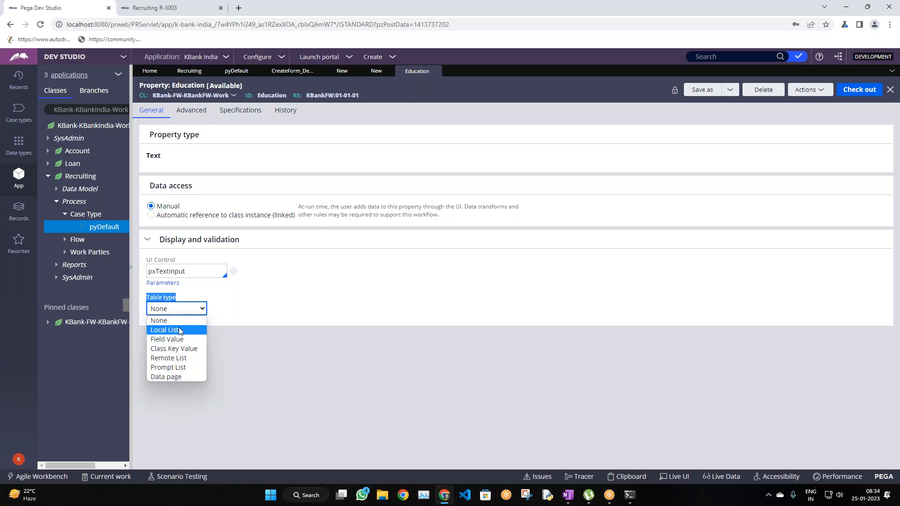
{"action": "left_click", "coordinate": [178, 330]}
{"action": "left_click", "coordinate": [202, 352]}
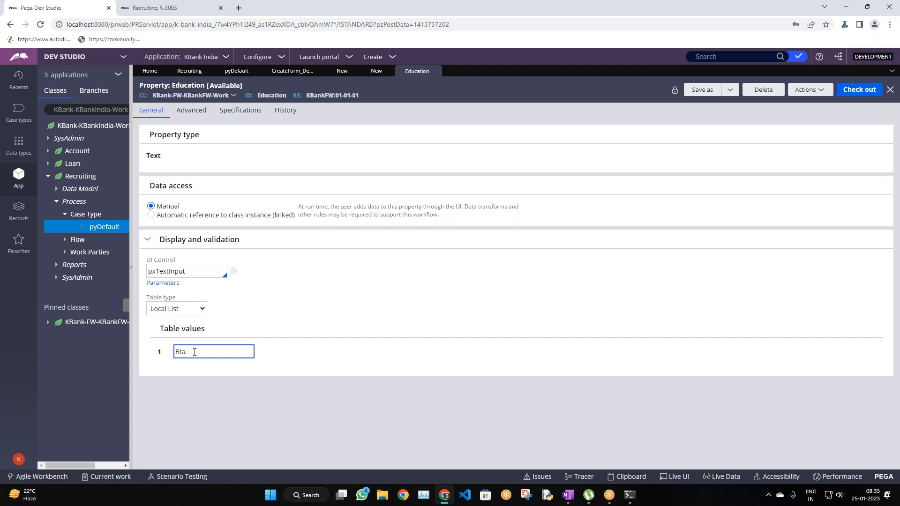
{"action": "type", "text": "ch"}
{"action": "key", "text": "Return"}
{"action": "type", "text": "De"}
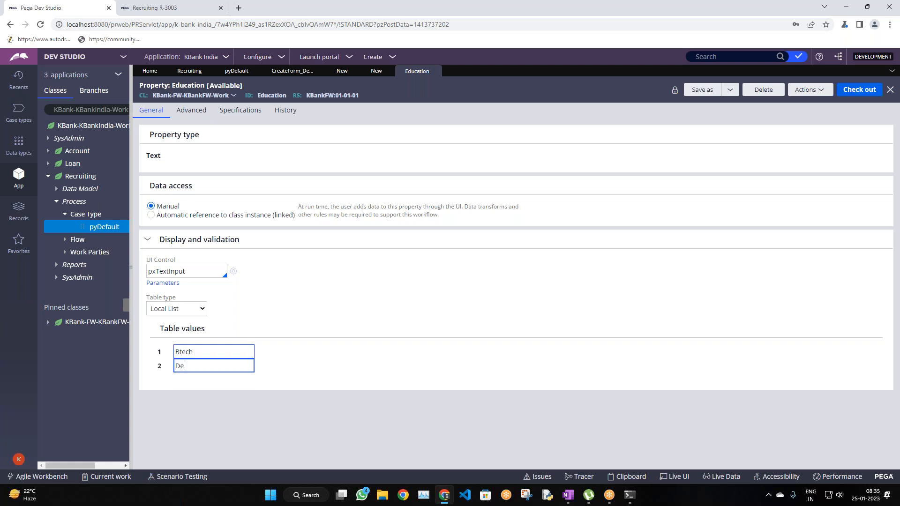
{"action": "type", "text": "gree"}
Step: Check out the Education property and save it with PG as the third table value
{"action": "left_click", "coordinate": [851, 90]}
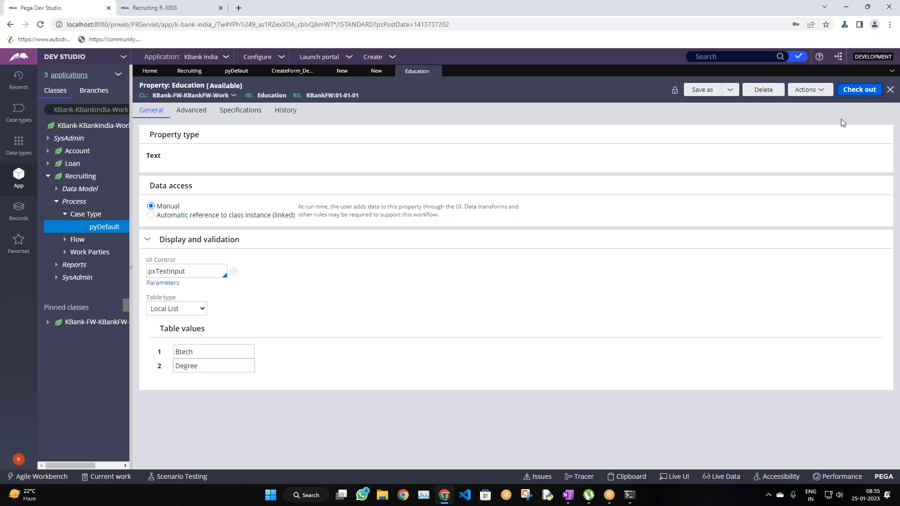
{"action": "left_click", "coordinate": [159, 407]}
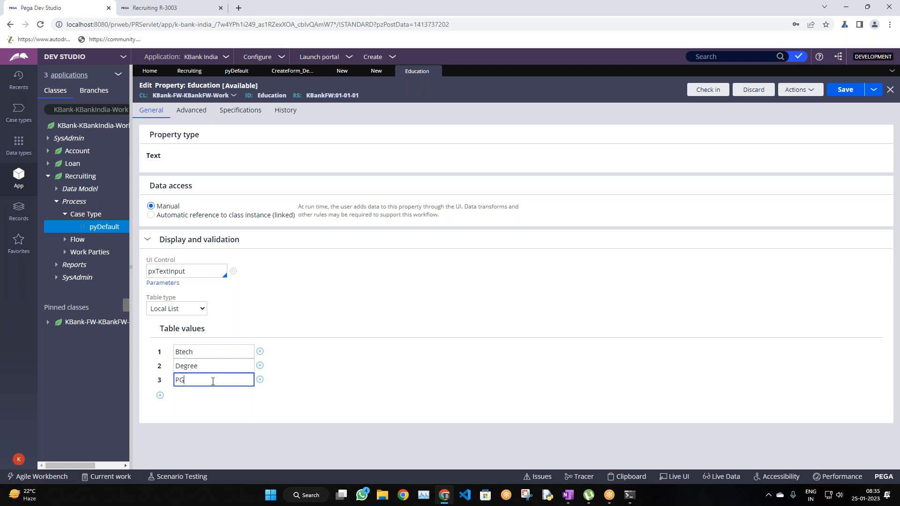
{"action": "left_click", "coordinate": [847, 91]}
Step: Check in the Education property with the comment "wip"
{"action": "left_click", "coordinate": [708, 95]}
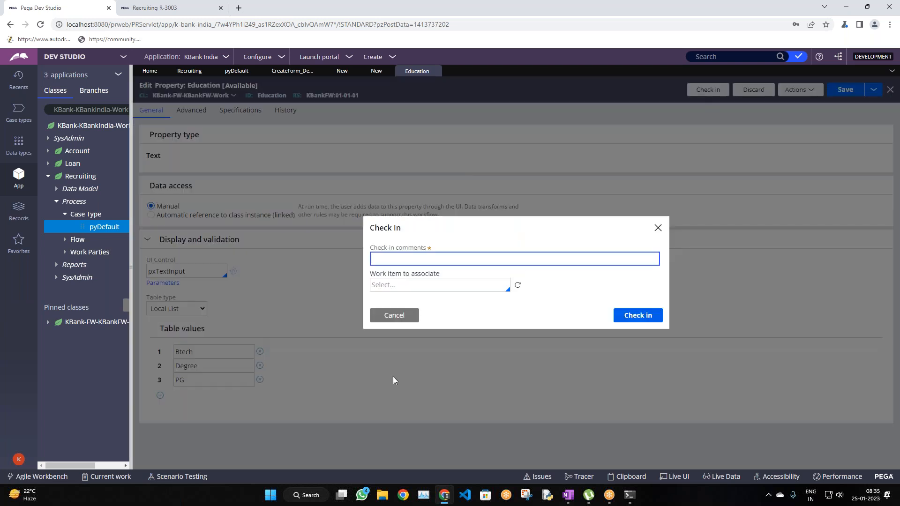
{"action": "left_click", "coordinate": [422, 265]}
{"action": "type", "text": "wip"}
{"action": "key", "text": "Return"}
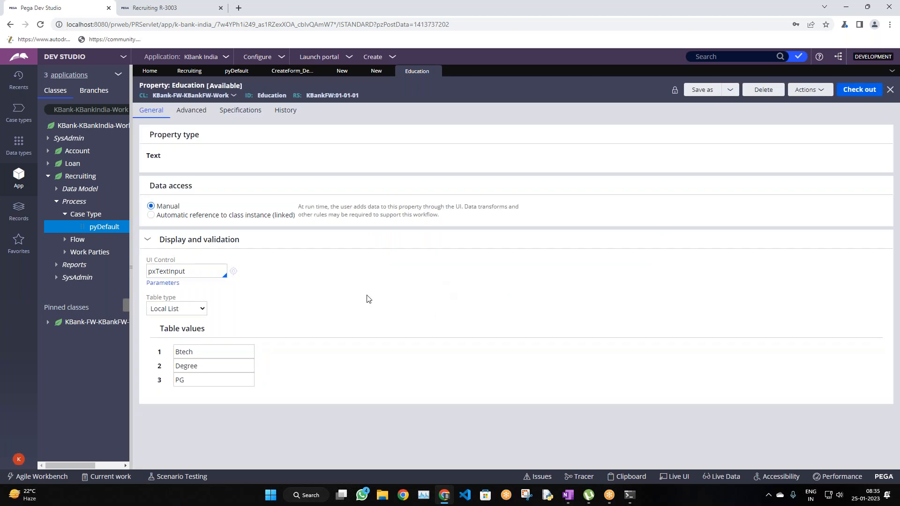
Step: Change the Education cell's control in the Education section from text input to Dropdown
{"action": "left_click", "coordinate": [376, 71]}
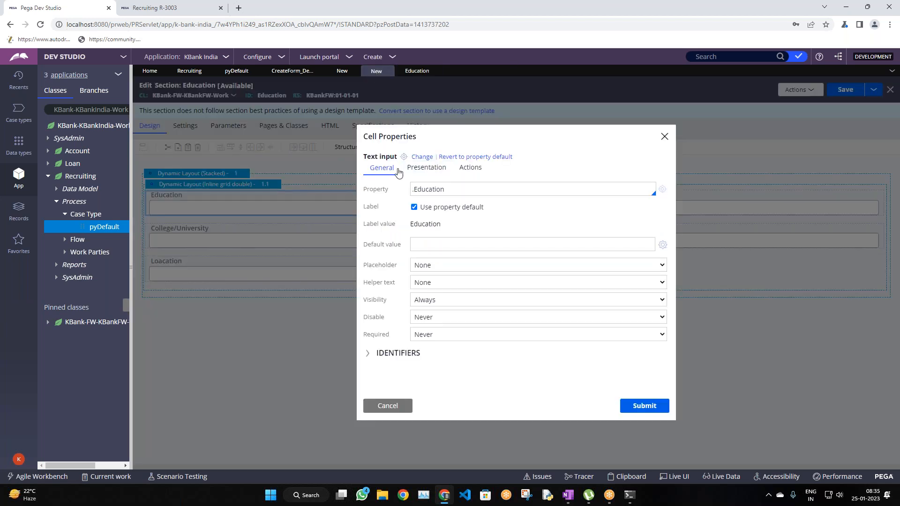
{"action": "left_click", "coordinate": [423, 158]}
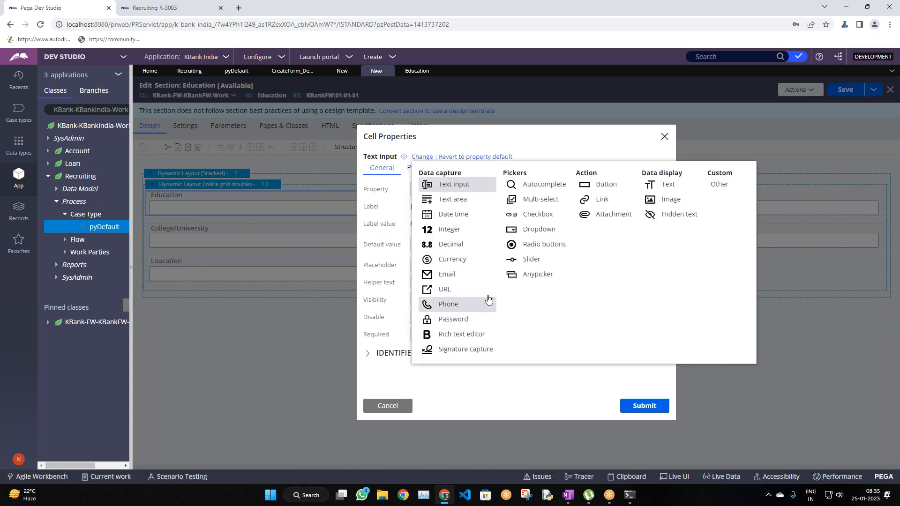
{"action": "left_click", "coordinate": [473, 392]}
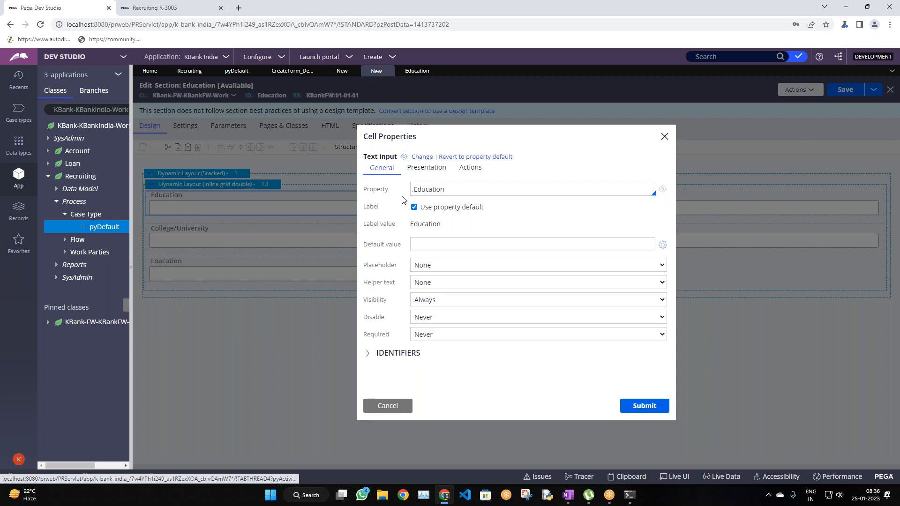
{"action": "left_click", "coordinate": [432, 157]}
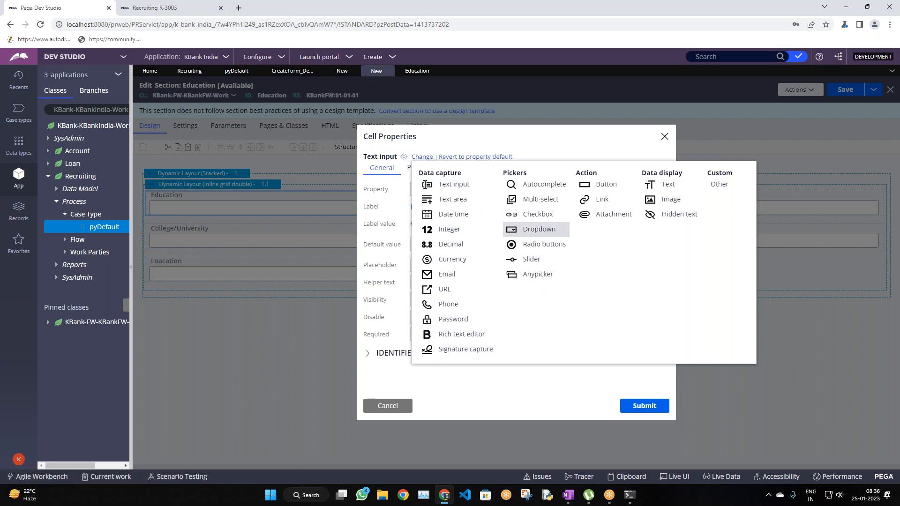
{"action": "left_click", "coordinate": [512, 229]}
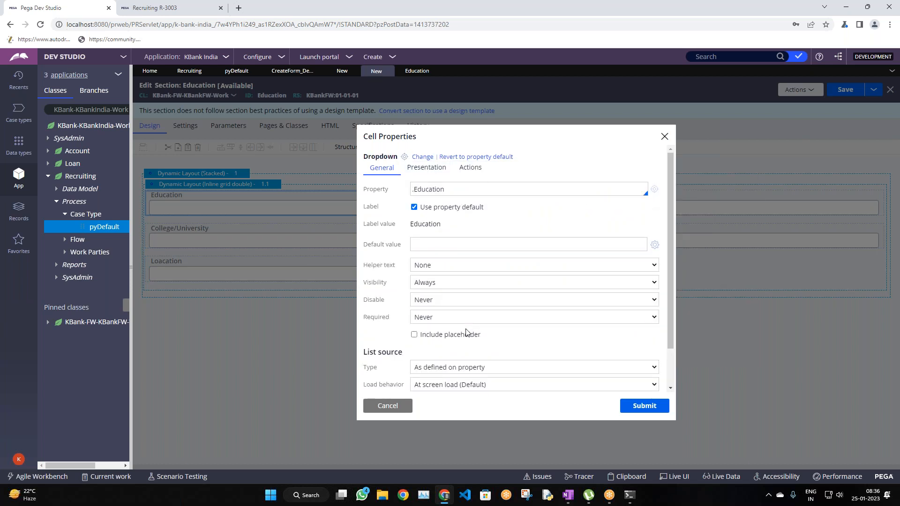
Step: Include the placeholder "Select..." in the Education dropdown and submit its cell properties
{"action": "scroll", "coordinate": [467, 332], "scroll_direction": "down", "scroll_amount": 1}
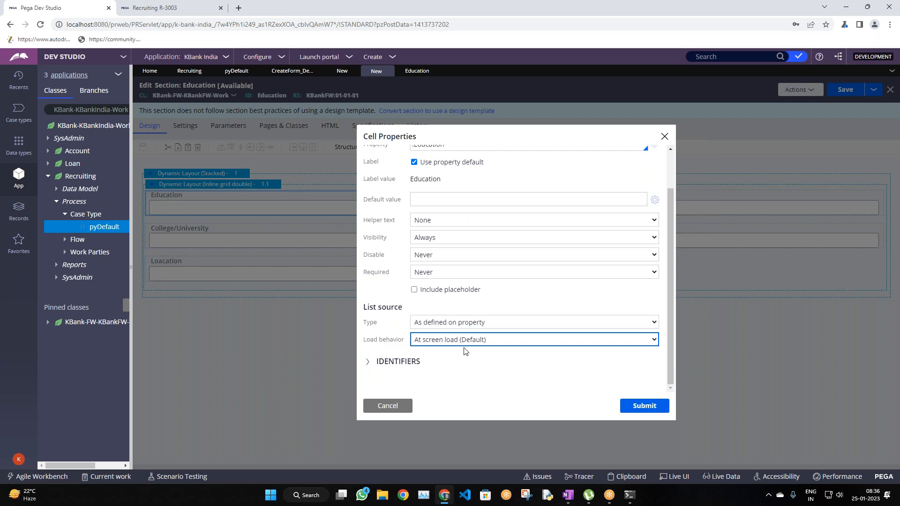
{"action": "scroll", "coordinate": [473, 341], "scroll_direction": "up", "scroll_amount": 1}
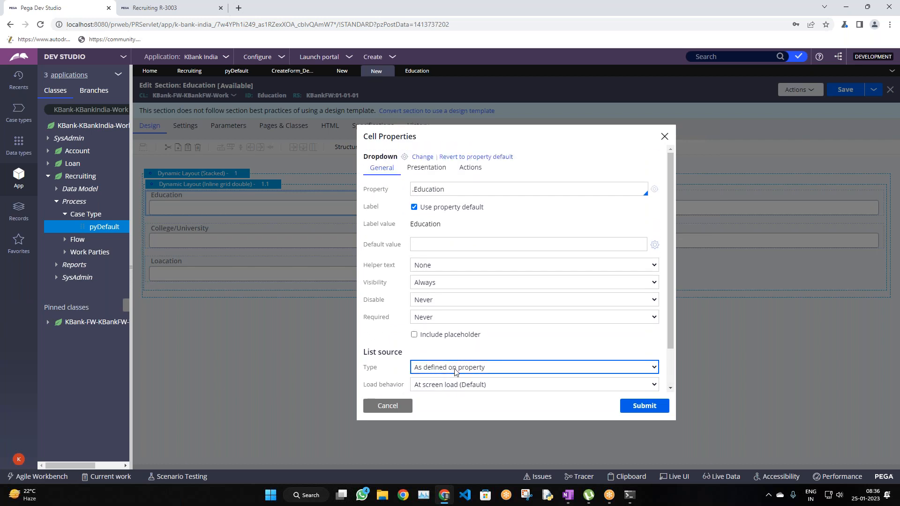
{"action": "left_click", "coordinate": [444, 335]}
{"action": "left_click", "coordinate": [468, 352]}
{"action": "type", "text": "Select..."}
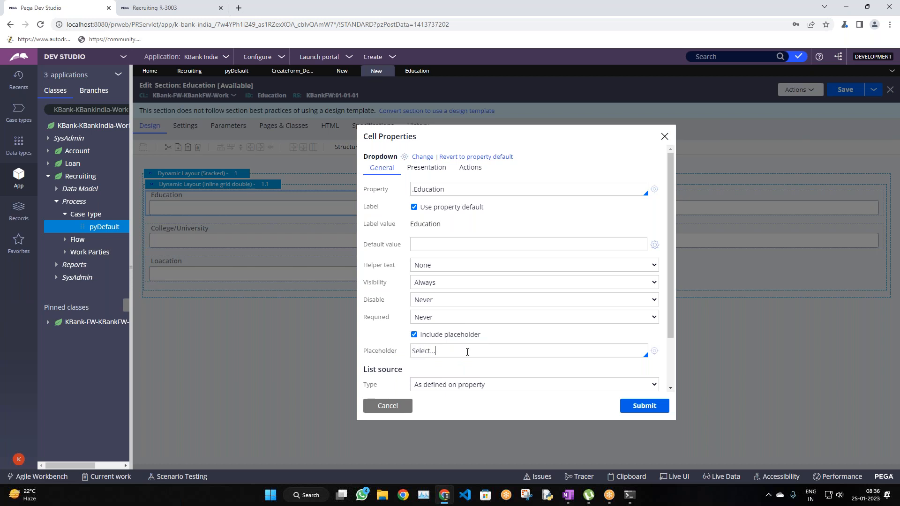
{"action": "right_click", "coordinate": [467, 353]}
{"action": "left_click", "coordinate": [645, 406]}
{"action": "left_click", "coordinate": [644, 405]}
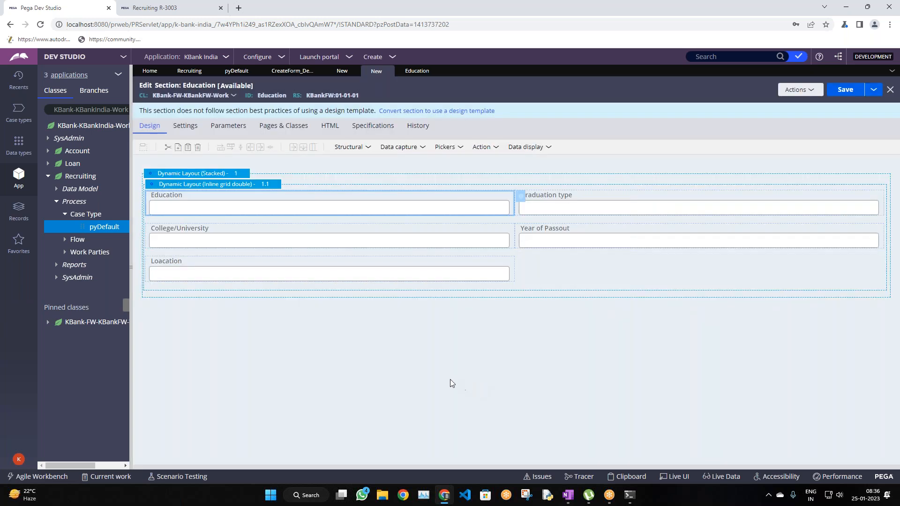
Step: Open the GraduationType property rule from the Graduation type cell's properties and check it out
{"action": "left_click", "coordinate": [600, 205]}
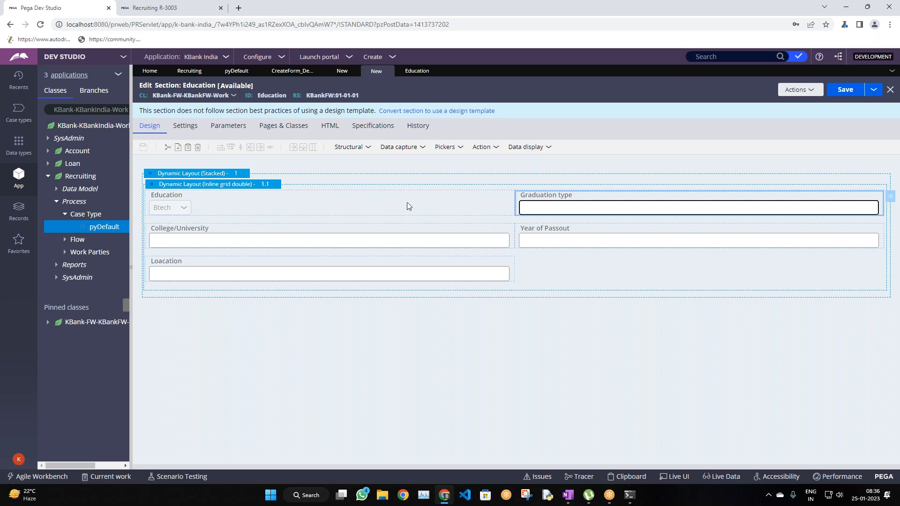
{"action": "left_click", "coordinate": [362, 208]}
{"action": "left_click", "coordinate": [577, 212]}
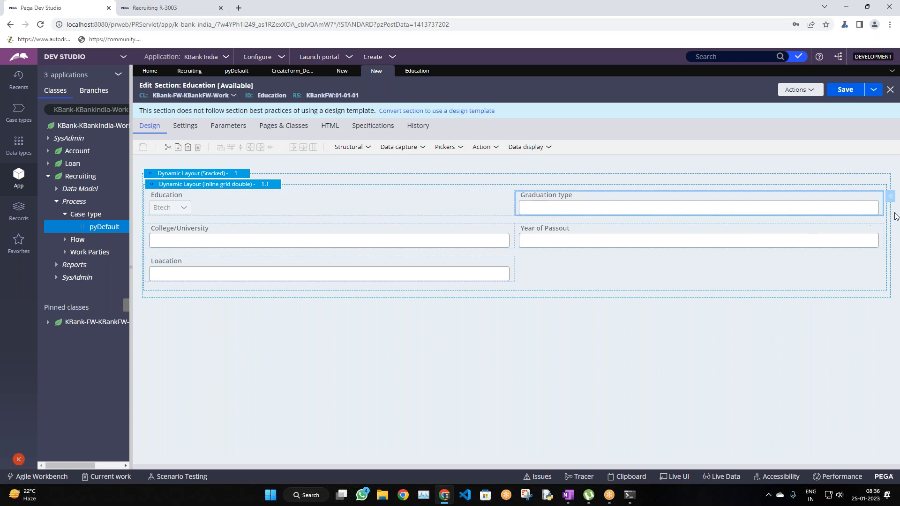
{"action": "left_click", "coordinate": [890, 197]}
{"action": "left_click", "coordinate": [653, 192]}
{"action": "left_click", "coordinate": [859, 90]}
Step: Set the Graduation type property's table type to Local List with the values Fulltime and Part time
{"action": "left_click", "coordinate": [185, 309]}
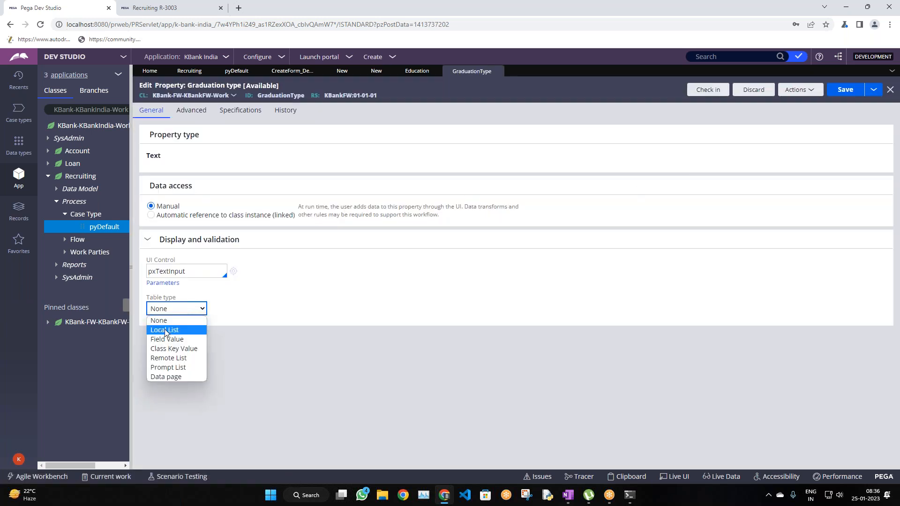
{"action": "left_click", "coordinate": [164, 329]}
{"action": "left_click", "coordinate": [185, 351]}
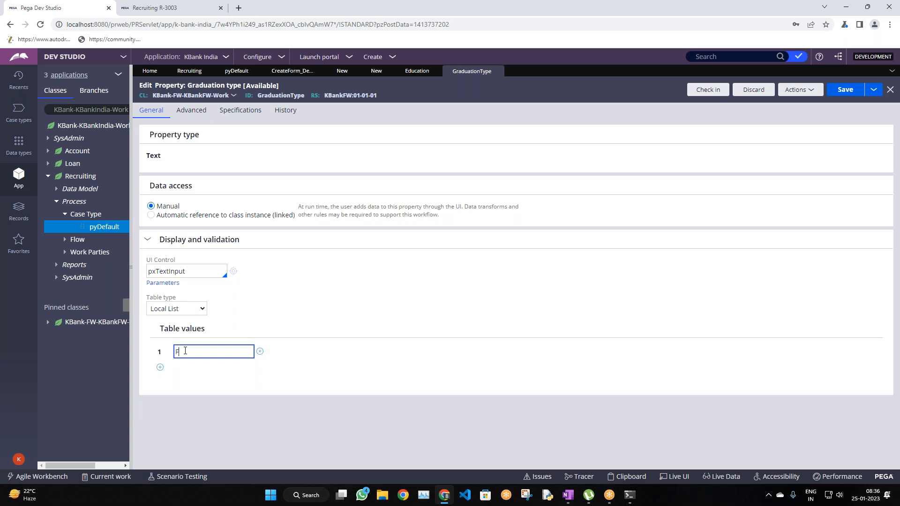
{"action": "type", "text": "Fulltime"}
{"action": "left_click", "coordinate": [160, 367]}
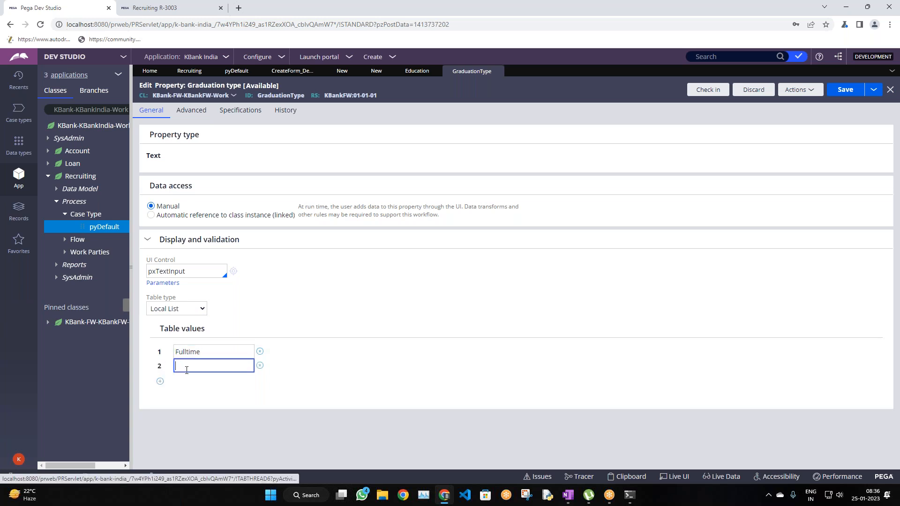
{"action": "type", "text": "Part time"}
{"action": "key", "text": "Tab"}
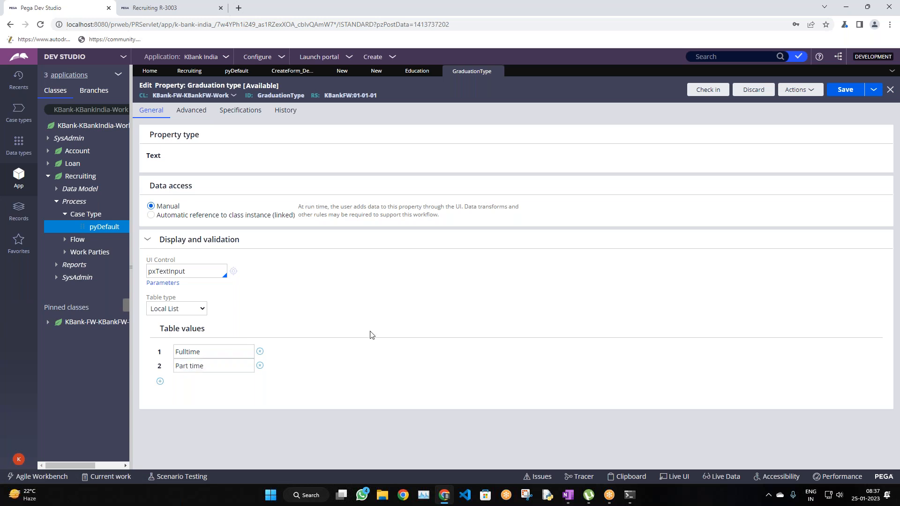
Step: Check in the Graduation type property with the comment "er" and close the Education and GraduationType property rules
{"action": "left_click", "coordinate": [715, 92]}
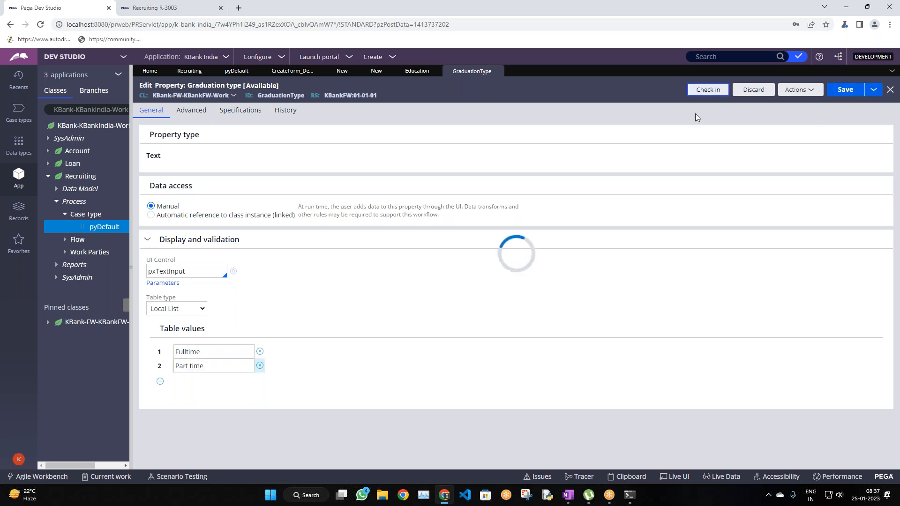
{"action": "type", "text": "er"}
{"action": "key", "text": "Return"}
{"action": "left_click", "coordinate": [425, 76]}
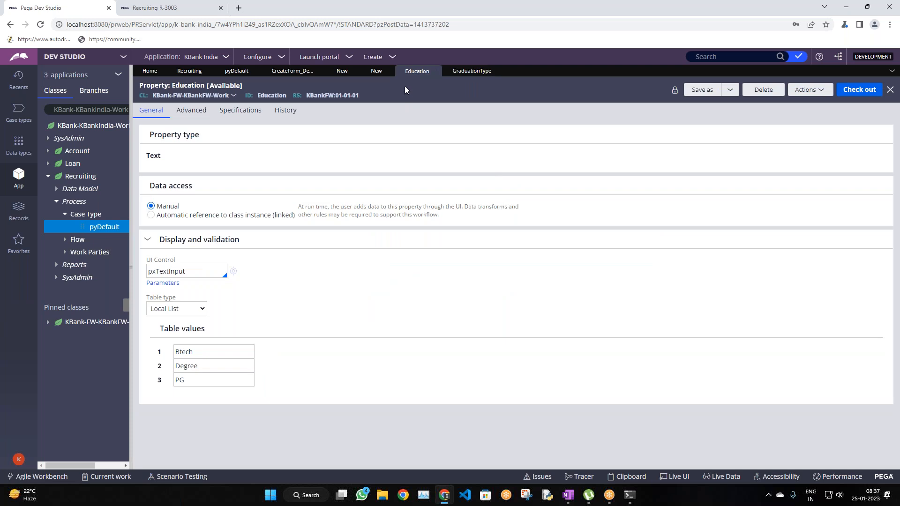
{"action": "left_click", "coordinate": [437, 71]}
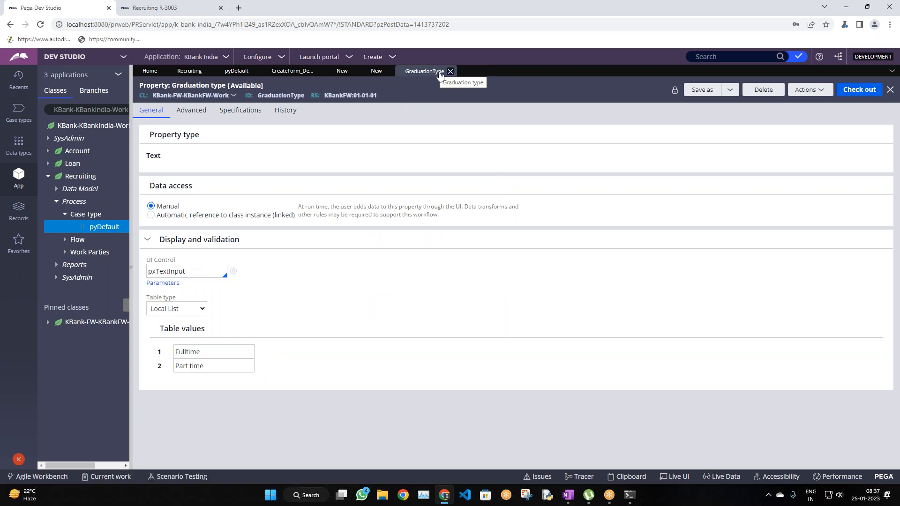
{"action": "left_click", "coordinate": [450, 72]}
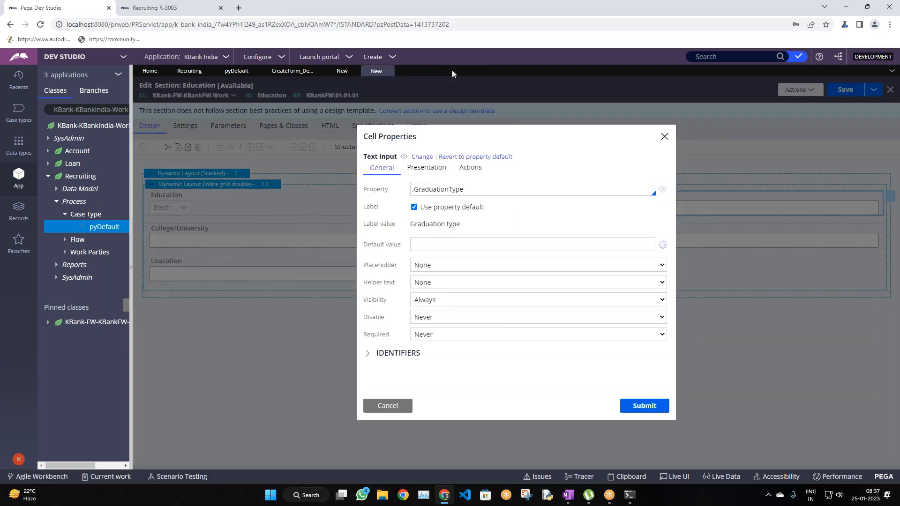
Step: Change the Graduation type cell's control to Dropdown, include the placeholder "Select.." and submit the cell properties
{"action": "left_click", "coordinate": [421, 157]}
{"action": "left_click", "coordinate": [534, 229]}
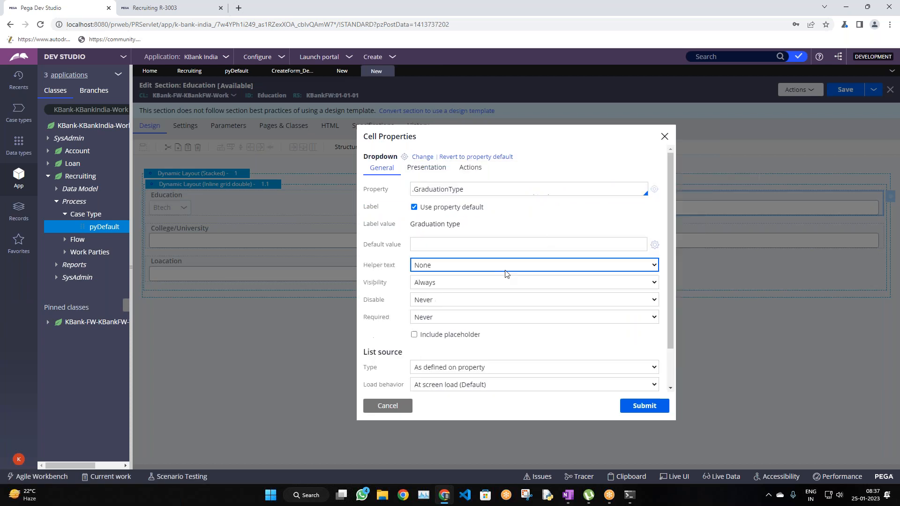
{"action": "left_click", "coordinate": [417, 334]}
{"action": "scroll", "coordinate": [424, 319], "scroll_direction": "down", "scroll_amount": 1}
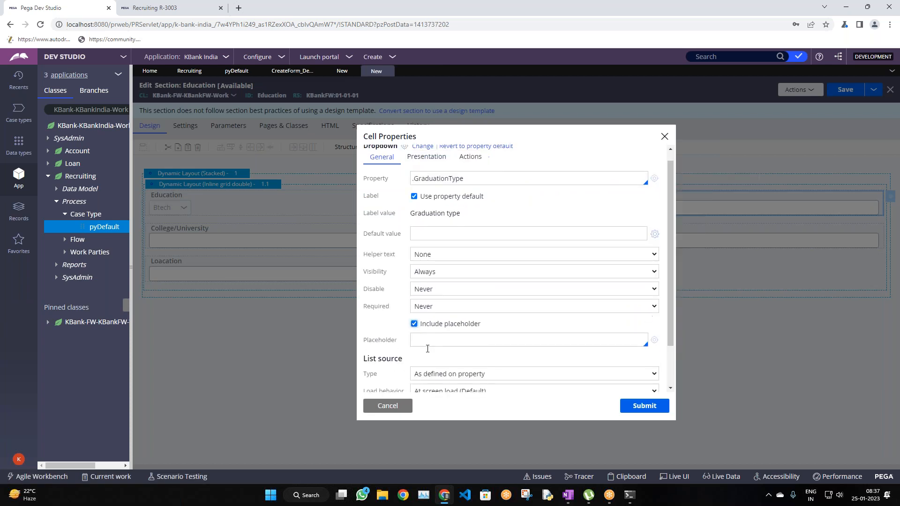
{"action": "left_click", "coordinate": [426, 301]}
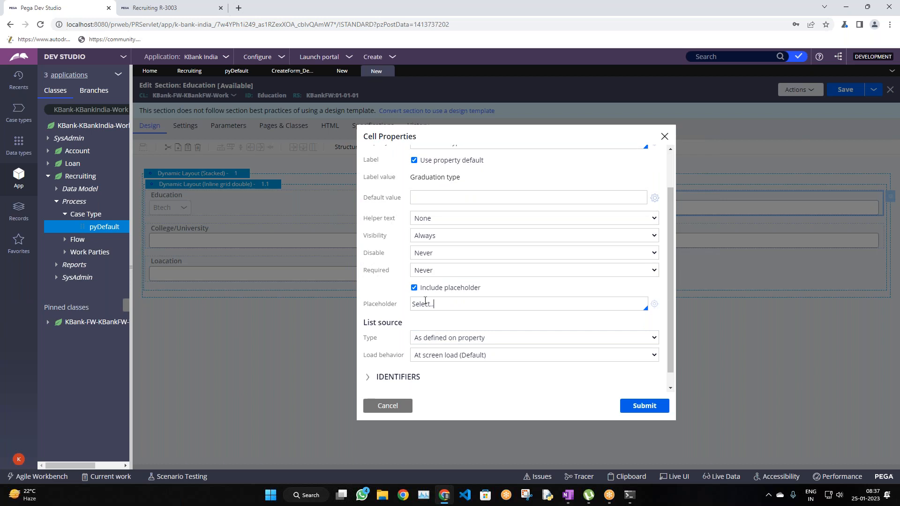
{"action": "left_click", "coordinate": [658, 407]}
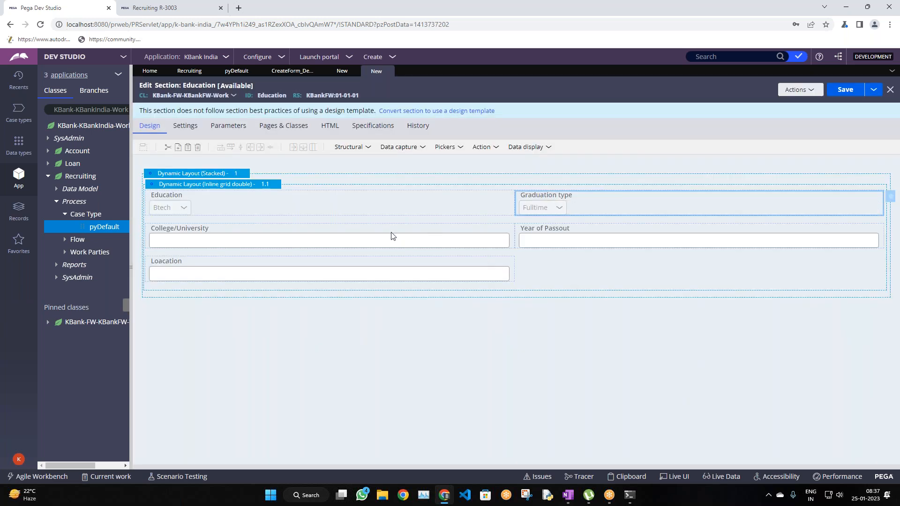
Step: Save the Education section and the Education flow action
{"action": "left_click", "coordinate": [363, 241]}
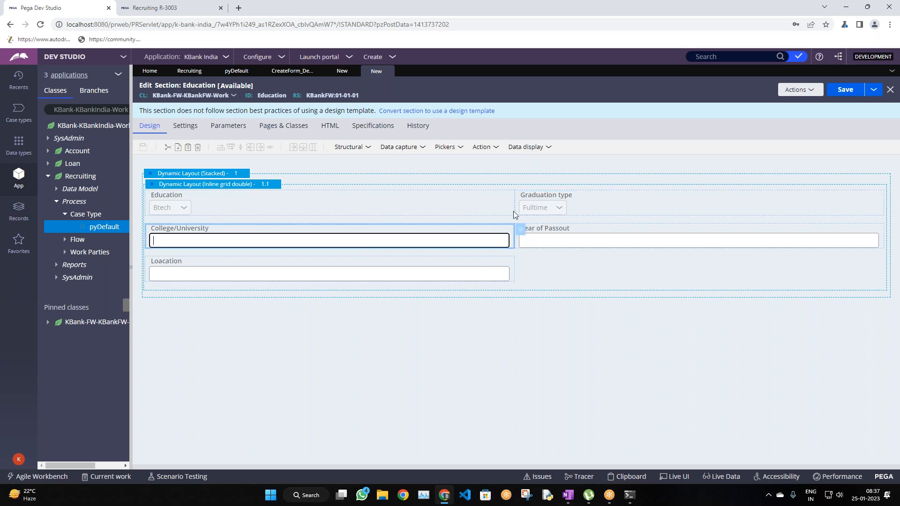
{"action": "key", "text": "Tab"}
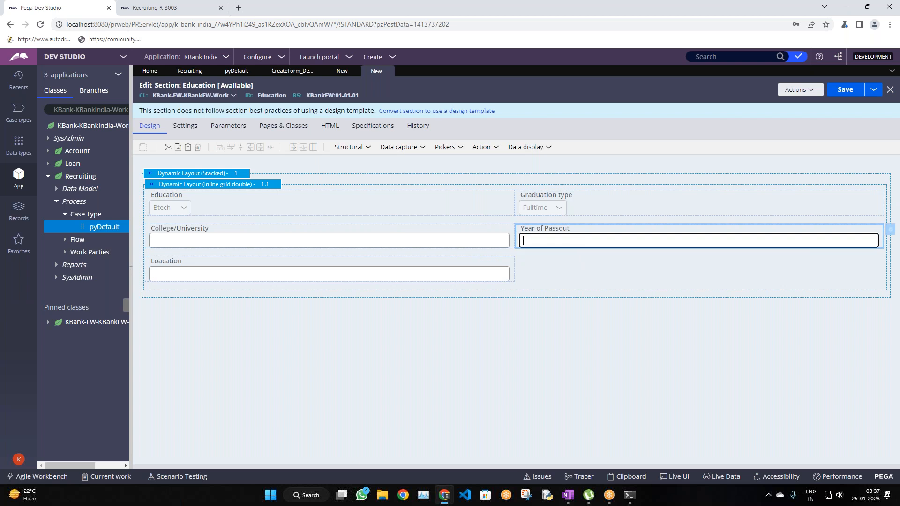
{"action": "left_click", "coordinate": [846, 89]}
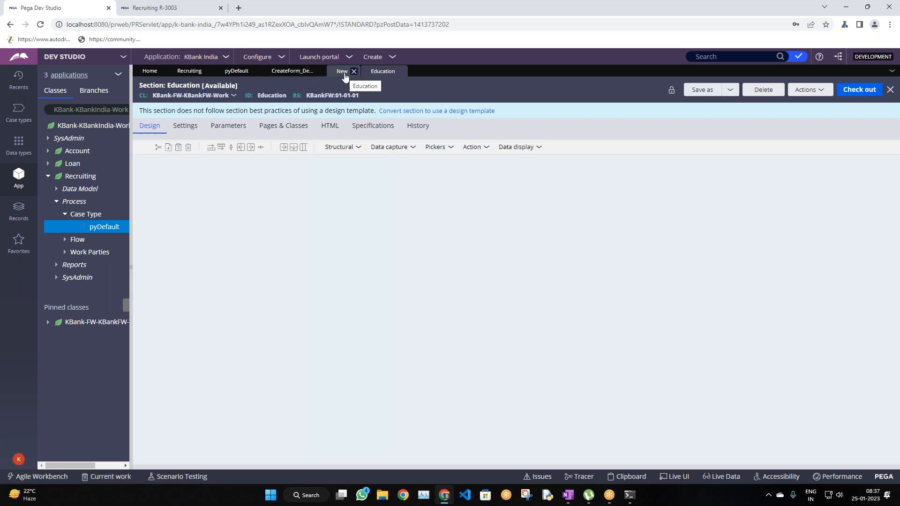
{"action": "left_click", "coordinate": [342, 71]}
{"action": "left_click", "coordinate": [844, 96]}
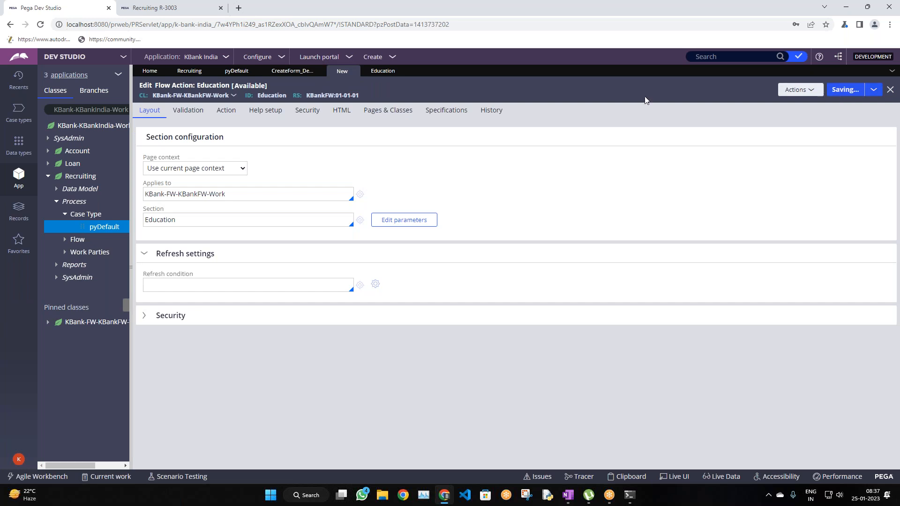
Step: Submit and reopen the Education assignment's properties in the CreateForm_Default flow, and enable "Only allow navigating back to this step"
{"action": "left_click", "coordinate": [291, 71]}
{"action": "left_click", "coordinate": [641, 380]}
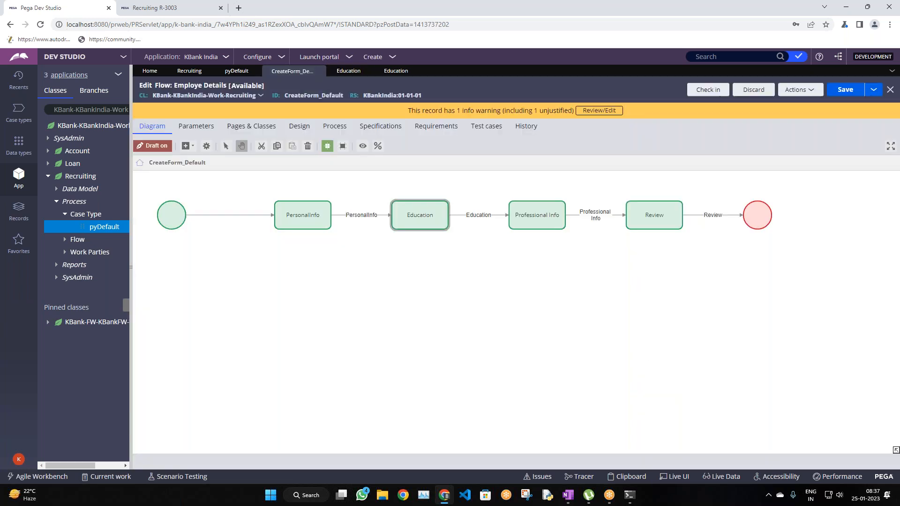
{"action": "double_click", "coordinate": [424, 214]}
{"action": "left_click_drag", "start_coordinate": [512, 318], "coordinate": [394, 319]}
{"action": "left_click", "coordinate": [411, 321]}
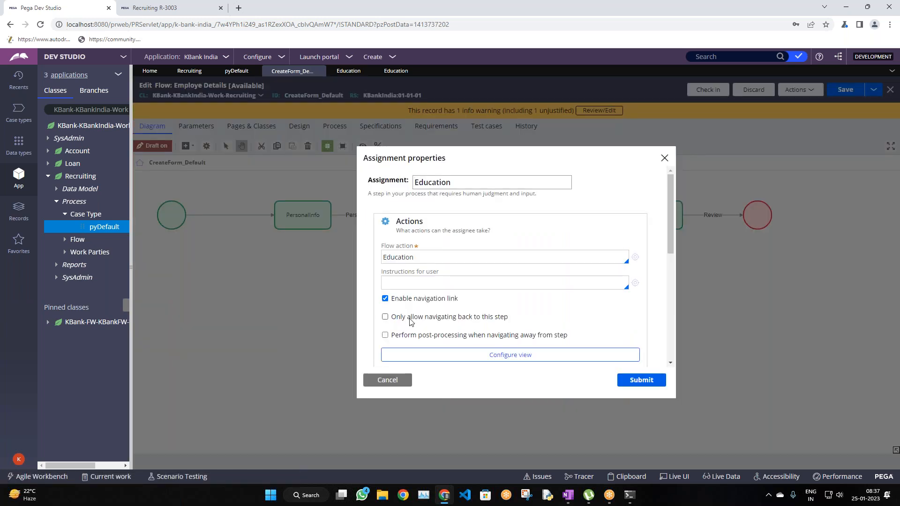
{"action": "left_click", "coordinate": [385, 317]}
{"action": "scroll", "coordinate": [609, 351], "scroll_direction": "down", "scroll_amount": 2}
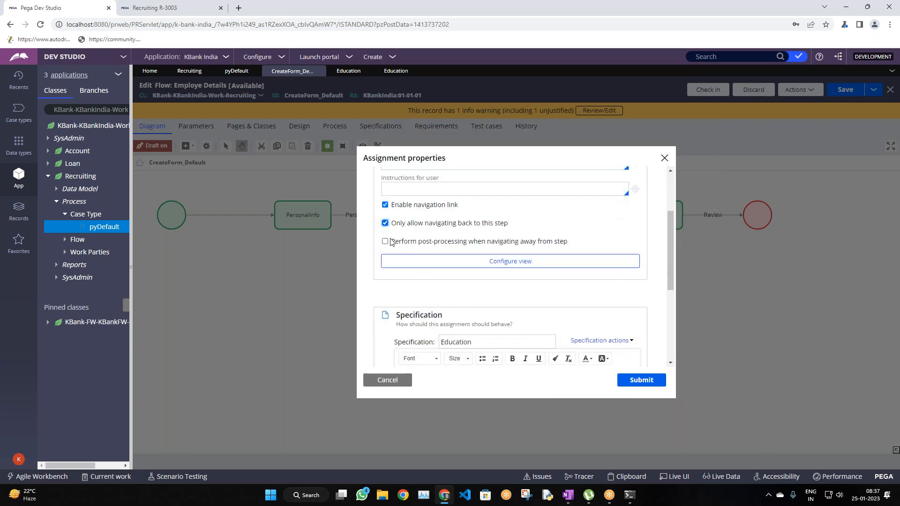
{"action": "left_click_drag", "start_coordinate": [391, 241], "coordinate": [608, 242]}
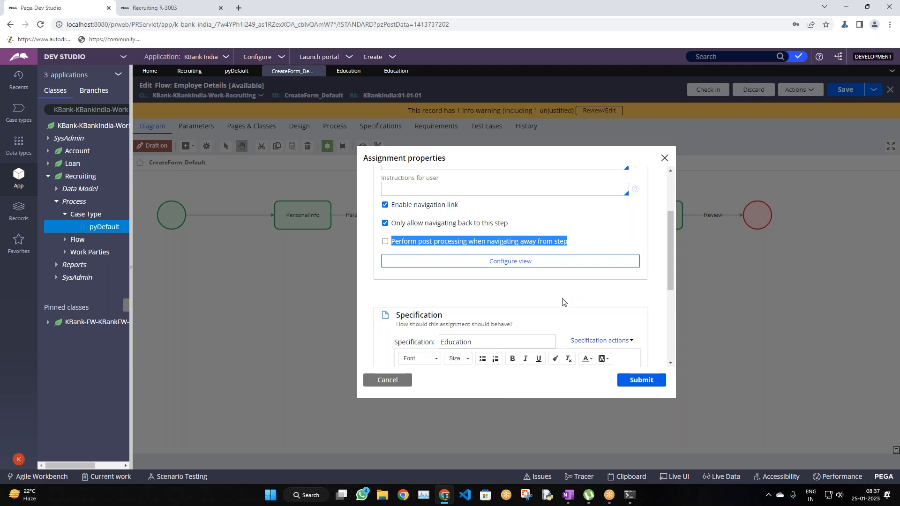
Step: Examine the pre-processing and post-processing settings of the Education flow action
{"action": "left_click", "coordinate": [349, 71]}
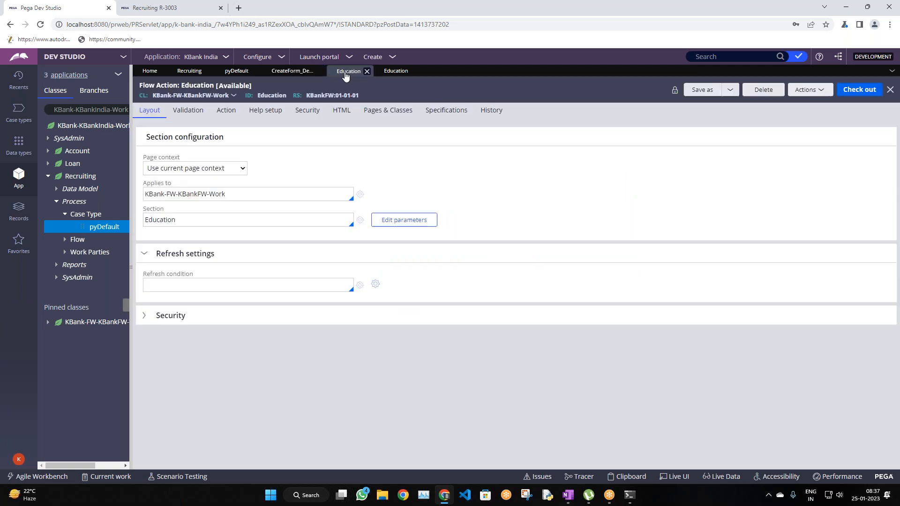
{"action": "left_click_drag", "start_coordinate": [146, 138], "coordinate": [202, 149]}
{"action": "left_click", "coordinate": [167, 199]}
{"action": "left_click", "coordinate": [168, 185]}
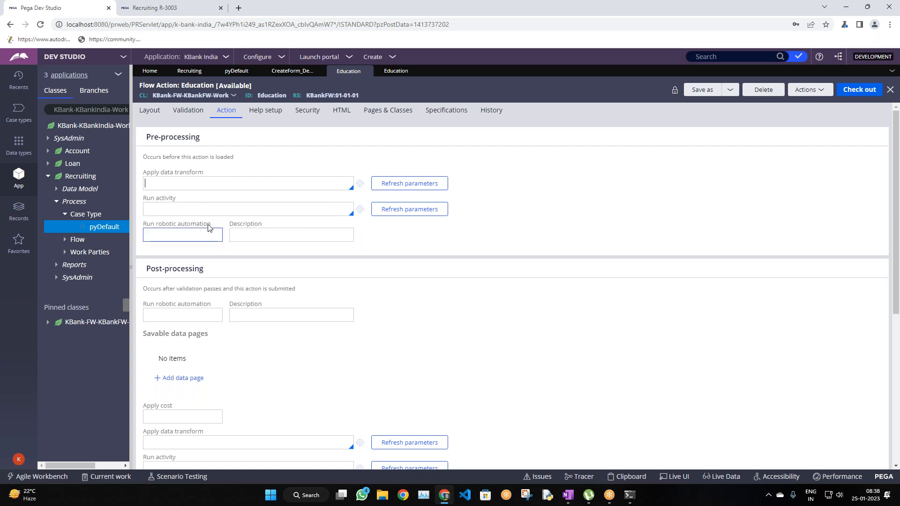
{"action": "scroll", "coordinate": [209, 228], "scroll_direction": "down", "scroll_amount": 2}
{"action": "scroll", "coordinate": [207, 267], "scroll_direction": "up", "scroll_amount": 2}
{"action": "scroll", "coordinate": [187, 290], "scroll_direction": "down", "scroll_amount": 3}
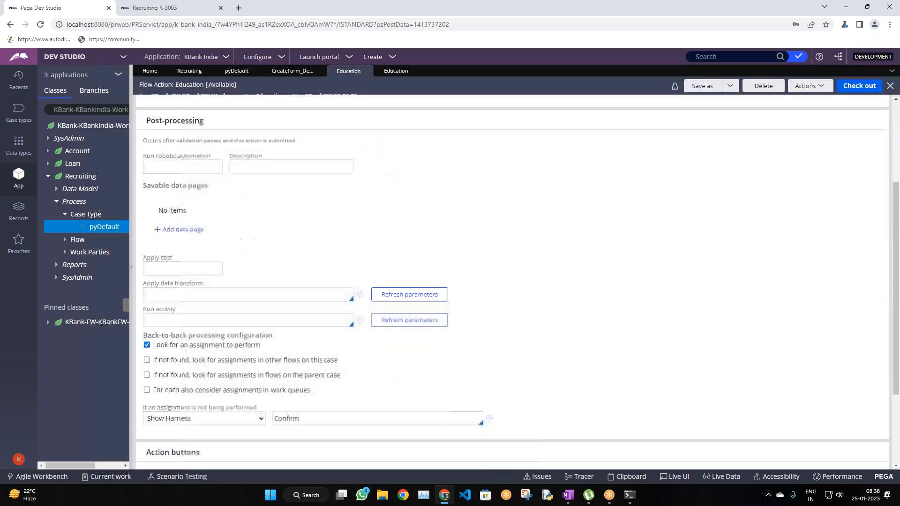
{"action": "scroll", "coordinate": [206, 322], "scroll_direction": "up", "scroll_amount": 3}
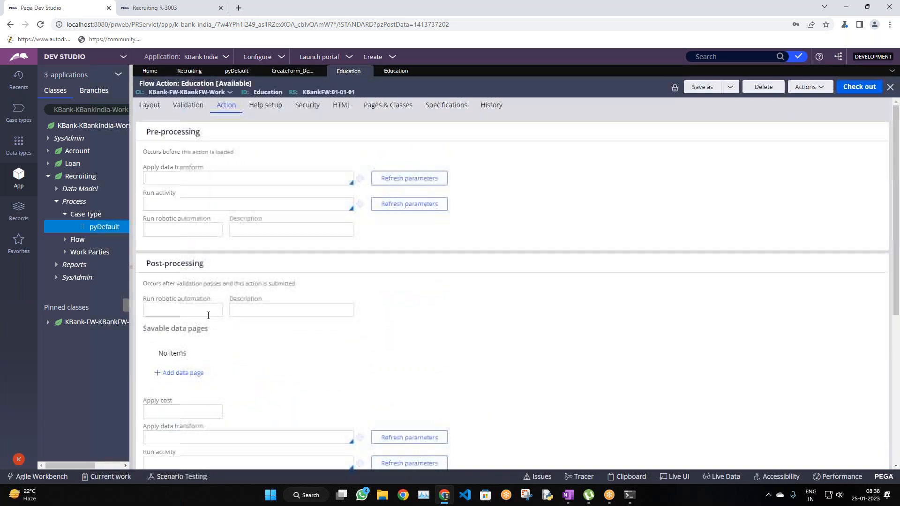
Step: Return to the CreateForm_Default flow and submit the Education assignment's properties
{"action": "left_click", "coordinate": [287, 75]}
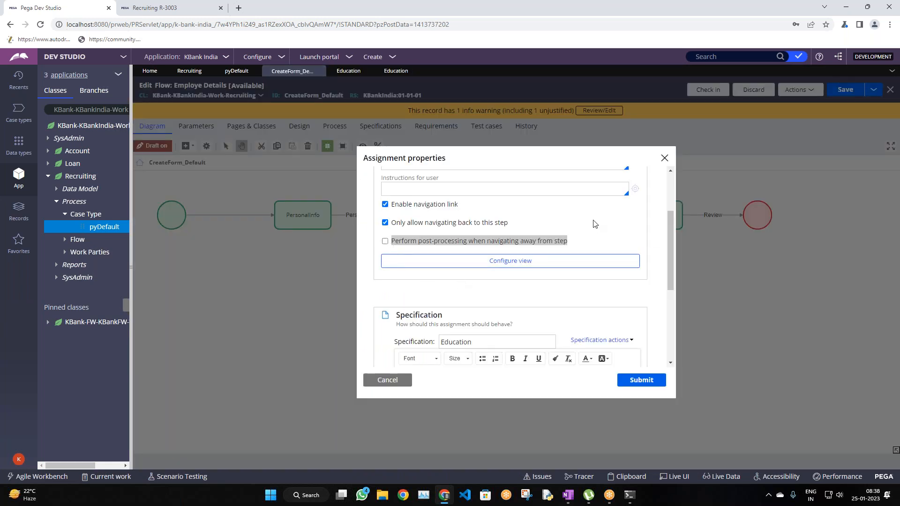
{"action": "scroll", "coordinate": [605, 245], "scroll_direction": "up", "scroll_amount": 3}
{"action": "scroll", "coordinate": [605, 244], "scroll_direction": "down", "scroll_amount": 3}
{"action": "left_click", "coordinate": [641, 380]}
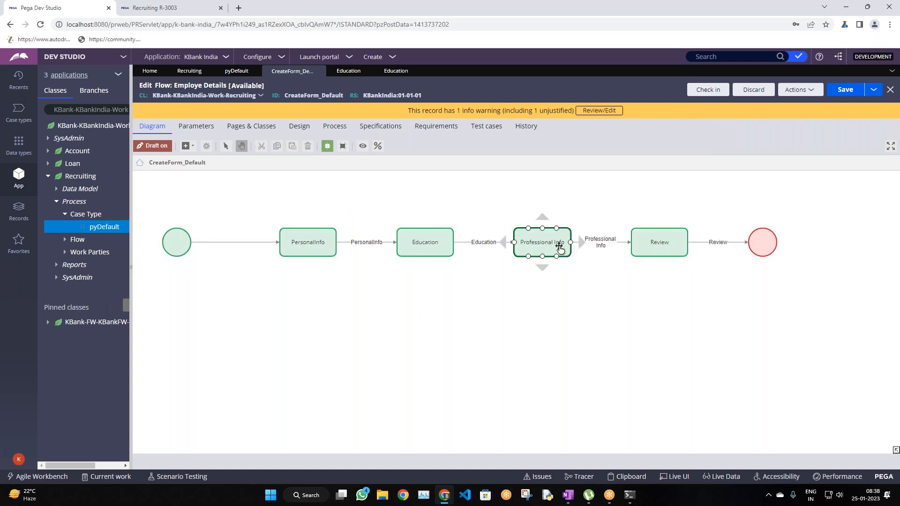
Step: Create the ProfessionalInfo flow action from the Professional Info assignment in the KBank FW context
{"action": "double_click", "coordinate": [552, 261]}
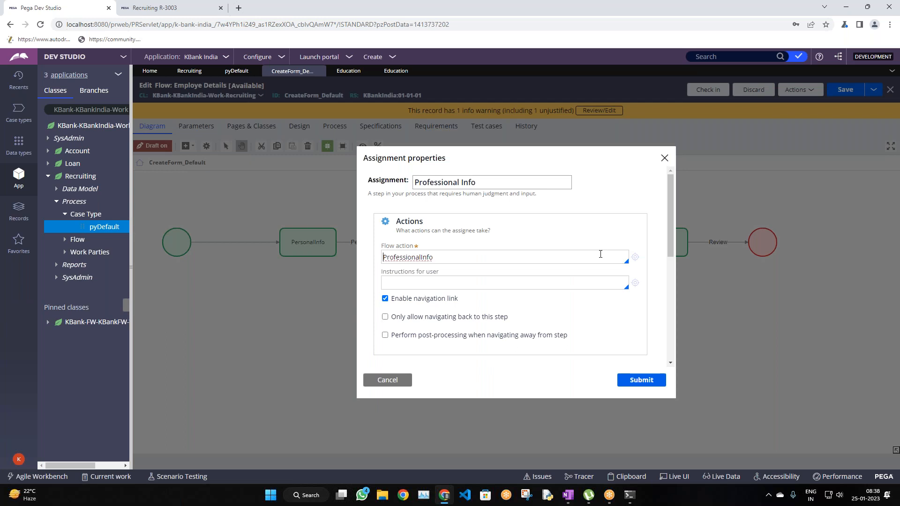
{"action": "left_click", "coordinate": [635, 257]}
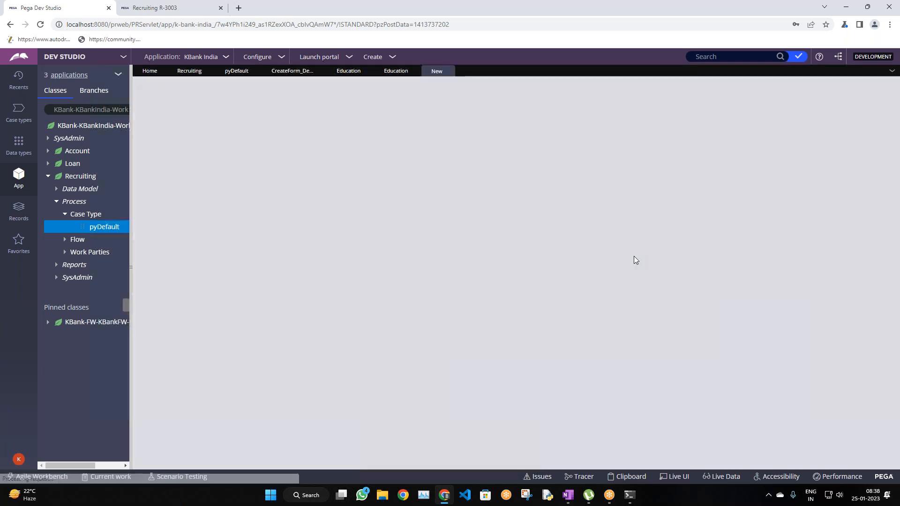
{"action": "left_click", "coordinate": [191, 253]}
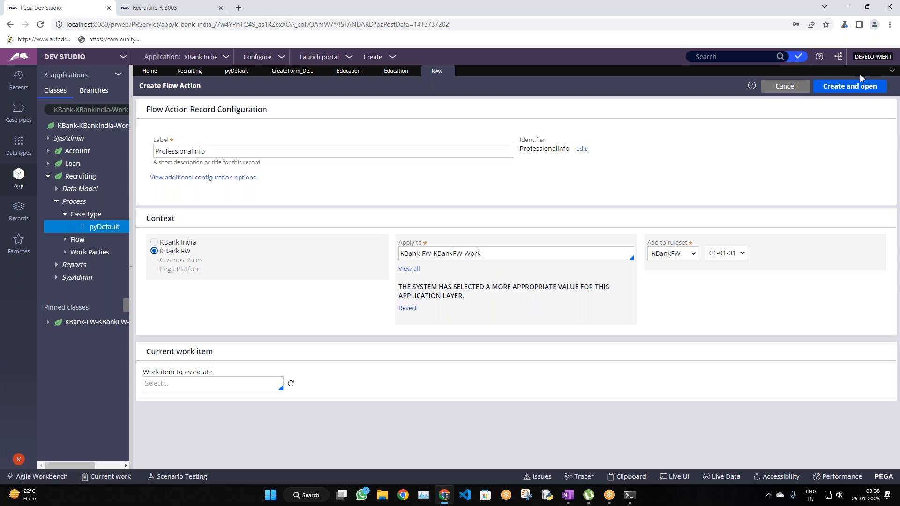
{"action": "left_click", "coordinate": [850, 86]}
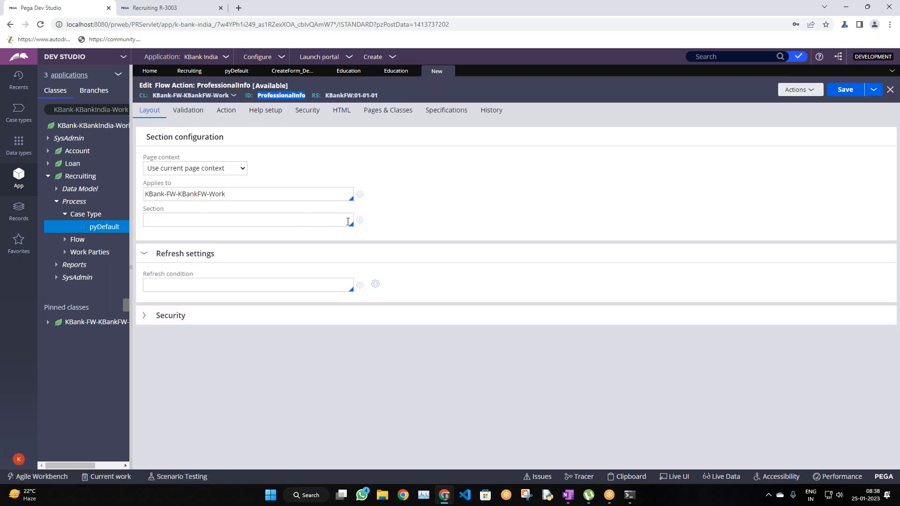
Step: Reference a section named ProfessionalInfo in the flow action and create it in class KBank-FW-KBankFW-Work, ruleset KBankFW 01-01-01
{"action": "left_click", "coordinate": [267, 221]}
{"action": "type", "text": "ProfessionalInfo"}
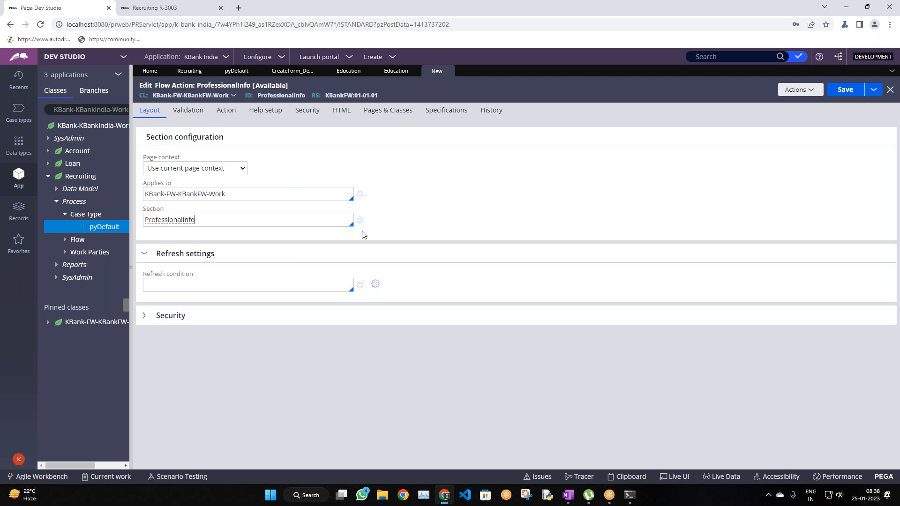
{"action": "left_click", "coordinate": [358, 222]}
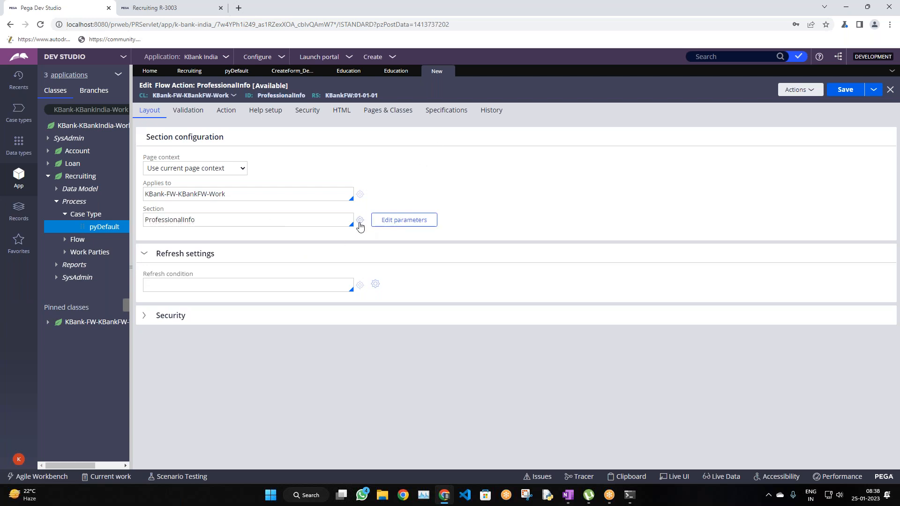
{"action": "left_click", "coordinate": [360, 220]}
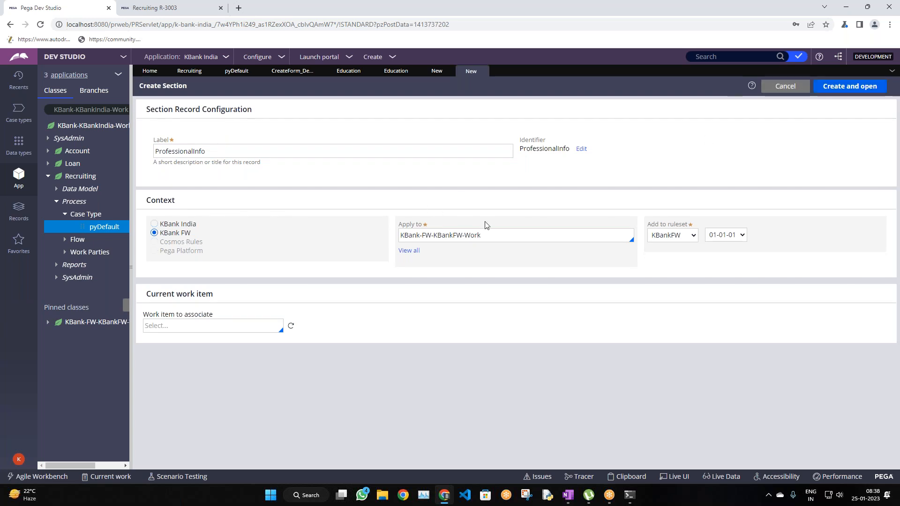
{"action": "left_click", "coordinate": [493, 234]}
{"action": "triple_click", "coordinate": [493, 233]}
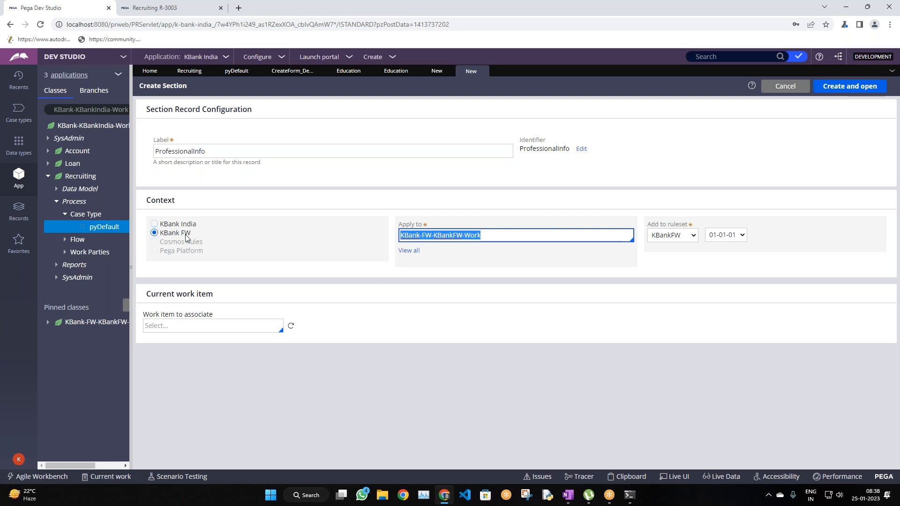
{"action": "left_click", "coordinate": [849, 87]}
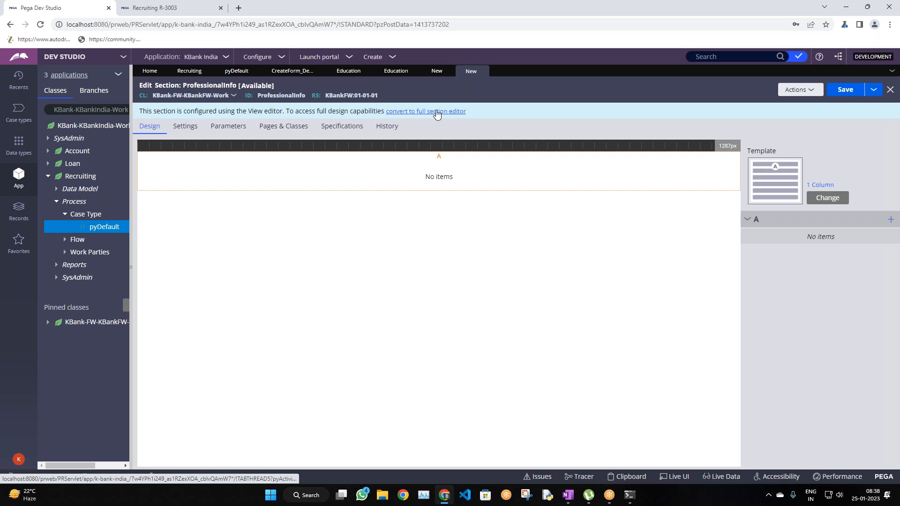
Step: Convert the ProfessionalInfo section to the full section editor and add a dynamic layout inside the stacked layout
{"action": "left_click", "coordinate": [436, 111]}
{"action": "left_click", "coordinate": [645, 319]}
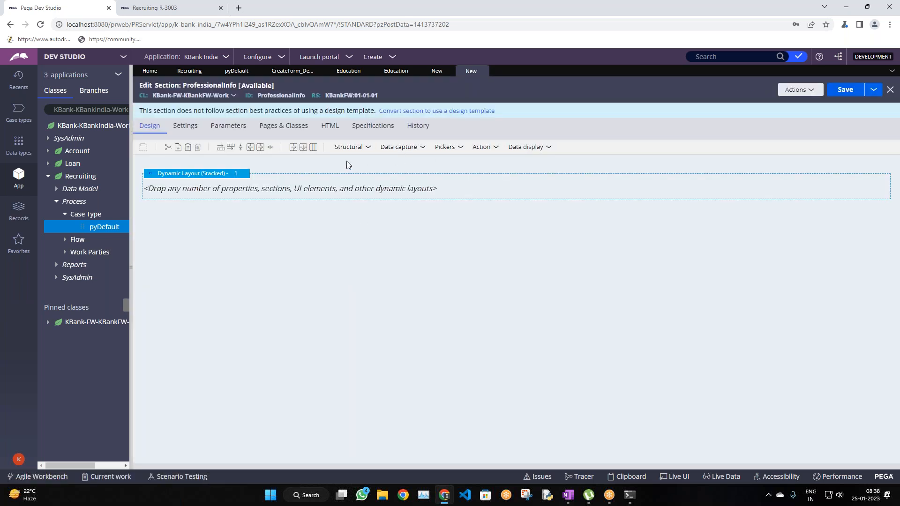
{"action": "left_click", "coordinate": [350, 148]}
{"action": "left_click_drag", "start_coordinate": [355, 164], "coordinate": [291, 191]}
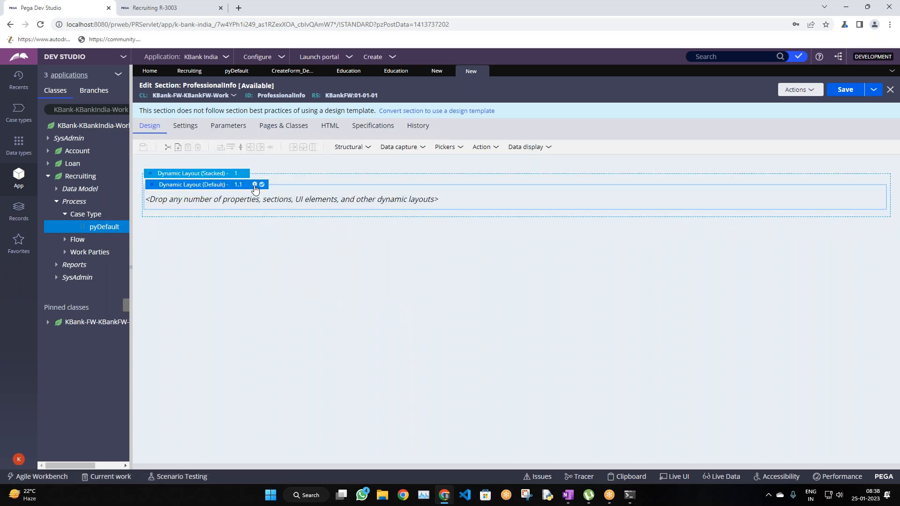
Step: Set the inner dynamic layout's format to Inline grid double and add a text input to it
{"action": "left_click", "coordinate": [255, 184]}
{"action": "left_click", "coordinate": [475, 178]}
{"action": "left_click", "coordinate": [463, 218]}
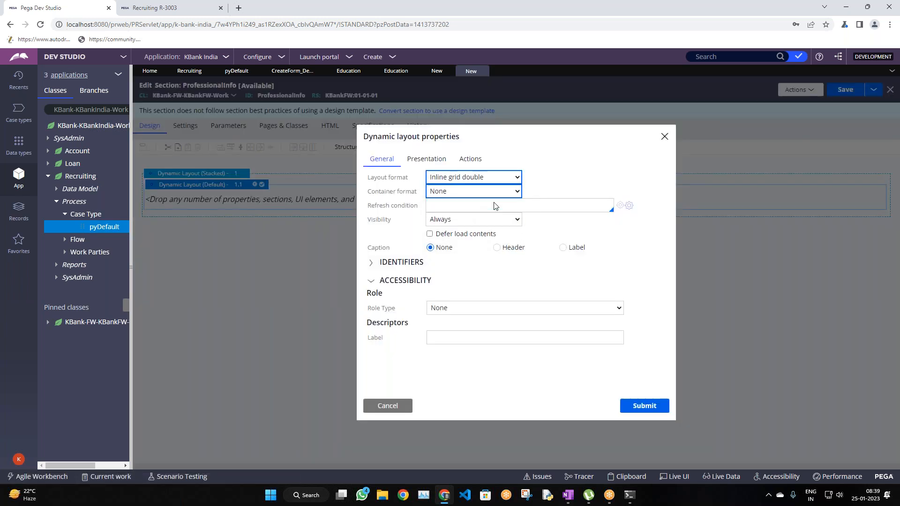
{"action": "left_click", "coordinate": [643, 405]}
{"action": "left_click", "coordinate": [391, 153]}
{"action": "left_click_drag", "start_coordinate": [412, 165], "coordinate": [320, 215]}
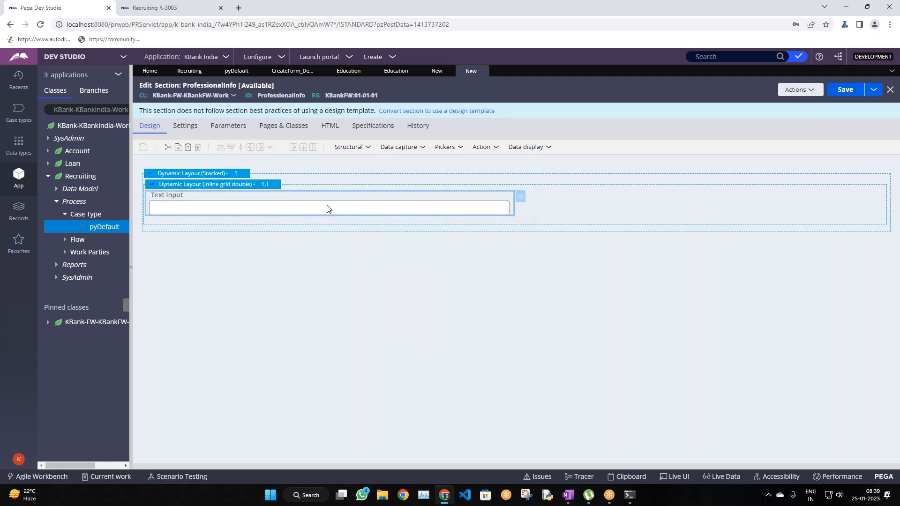
Step: Paste four copies of the text input into the Inline grid double layout of the ProfessionalInfo section
{"action": "left_click", "coordinate": [330, 209]}
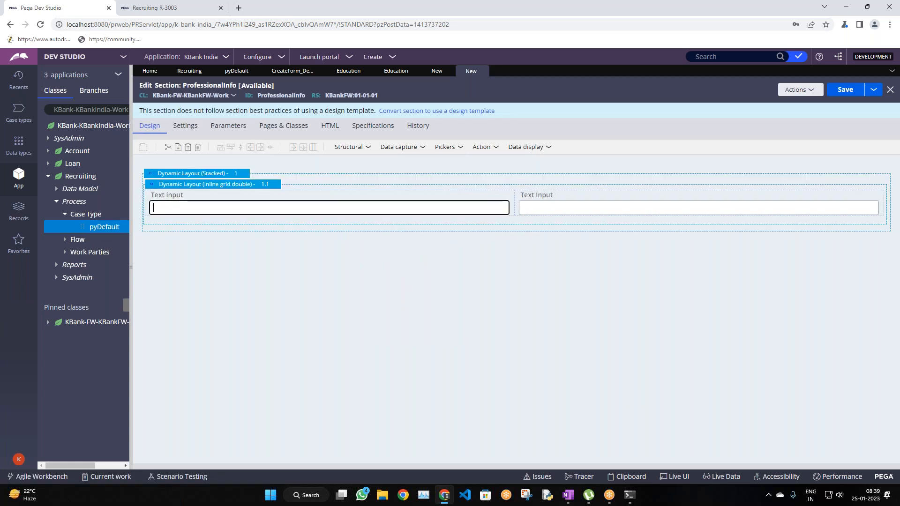
{"action": "key", "text": "ctrl+v"}
{"action": "left_click", "coordinate": [328, 207]}
{"action": "key", "text": "ctrl+v"}
{"action": "left_click", "coordinate": [421, 208]}
{"action": "key", "text": "ctrl+v"}
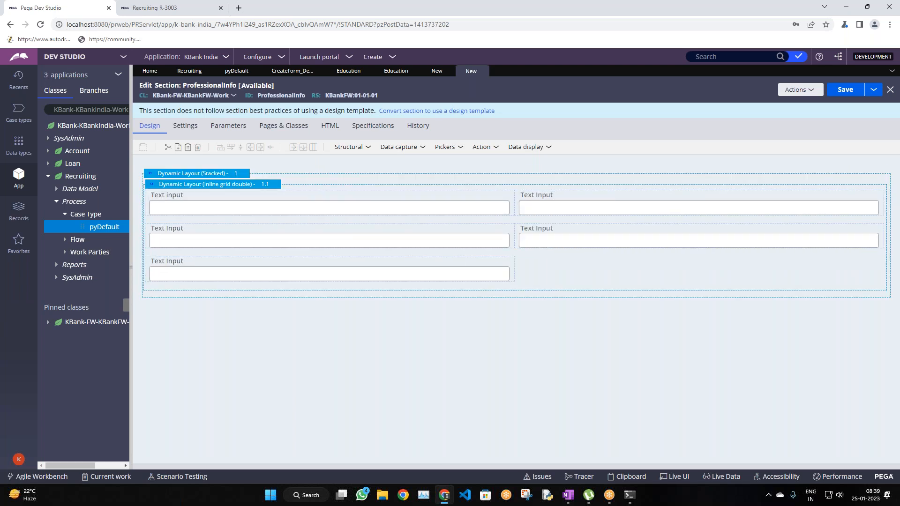
Step: Bind the first text input in the grid to the .EmployerName property
{"action": "left_click", "coordinate": [421, 208]}
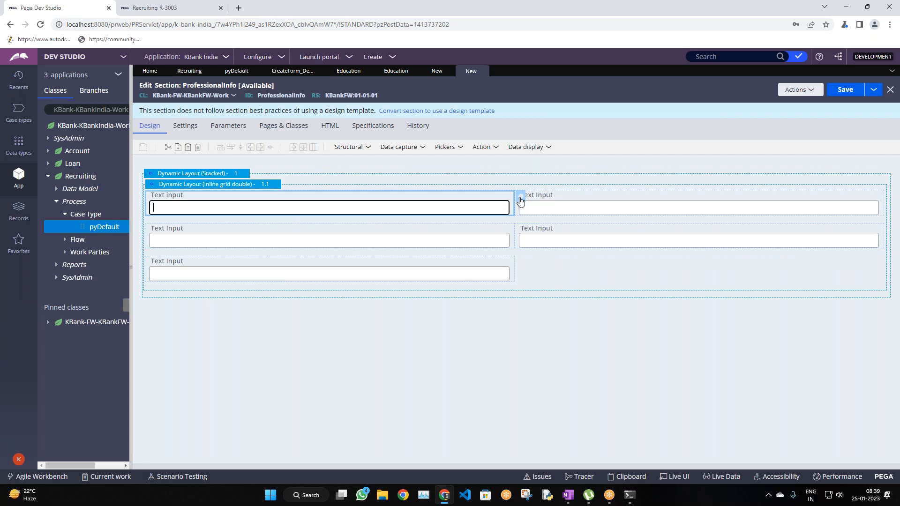
{"action": "left_click", "coordinate": [521, 199]}
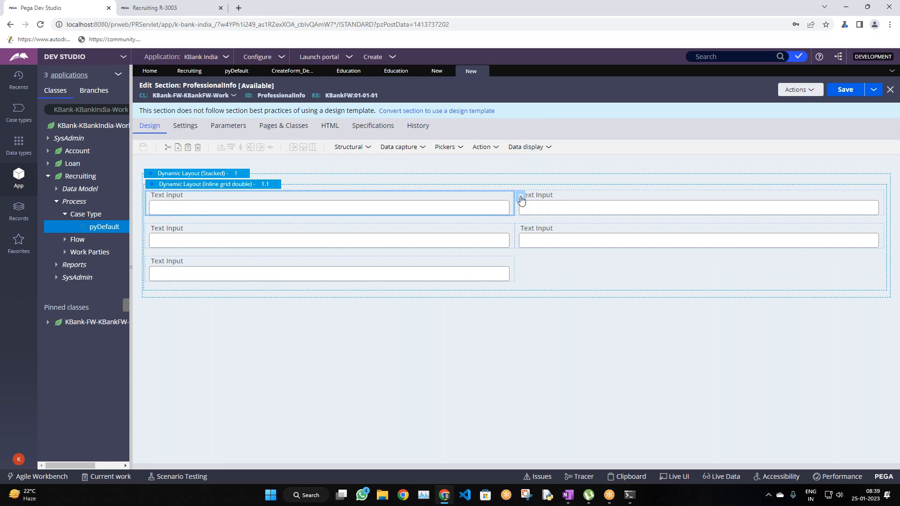
{"action": "left_click", "coordinate": [490, 192]}
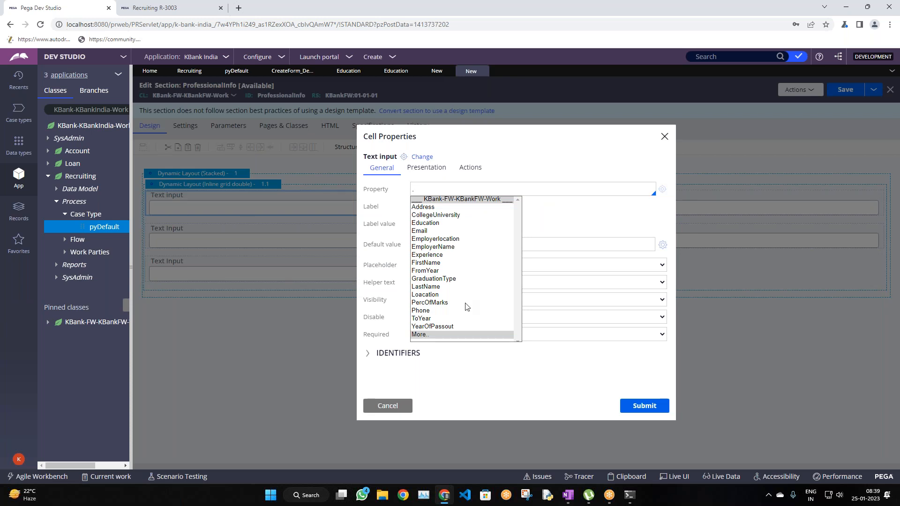
{"action": "type", "text": "."}
{"action": "left_click", "coordinate": [449, 247]}
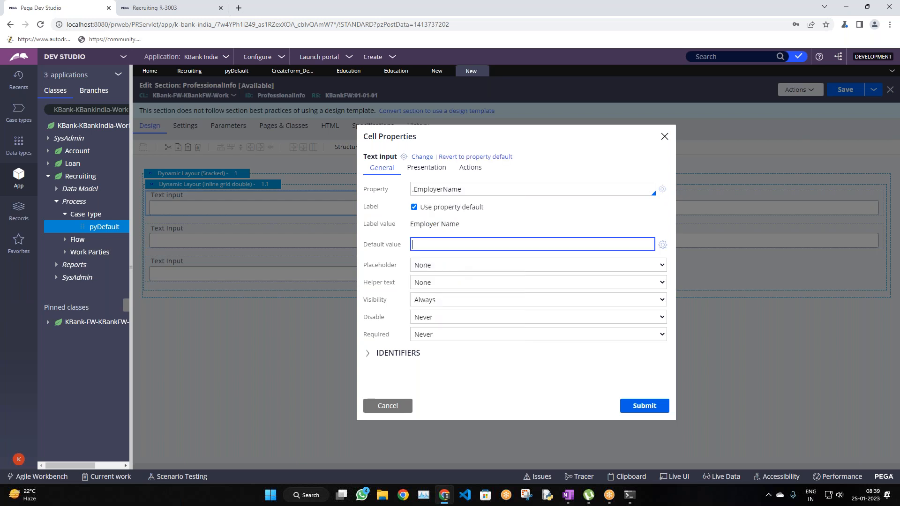
{"action": "left_click", "coordinate": [640, 406]}
Step: Bind the second text input, beside Employer Name, to the .Employerlocation property
{"action": "left_click", "coordinate": [646, 209]}
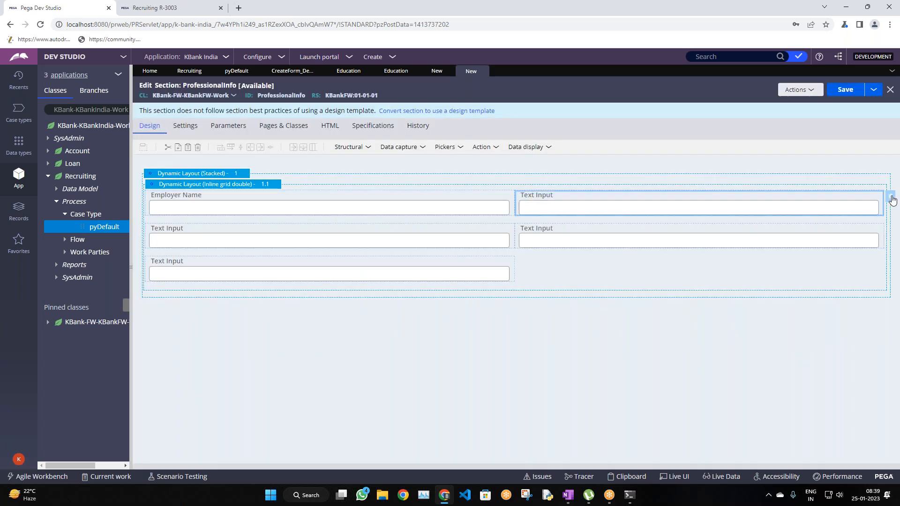
{"action": "left_click", "coordinate": [891, 197]}
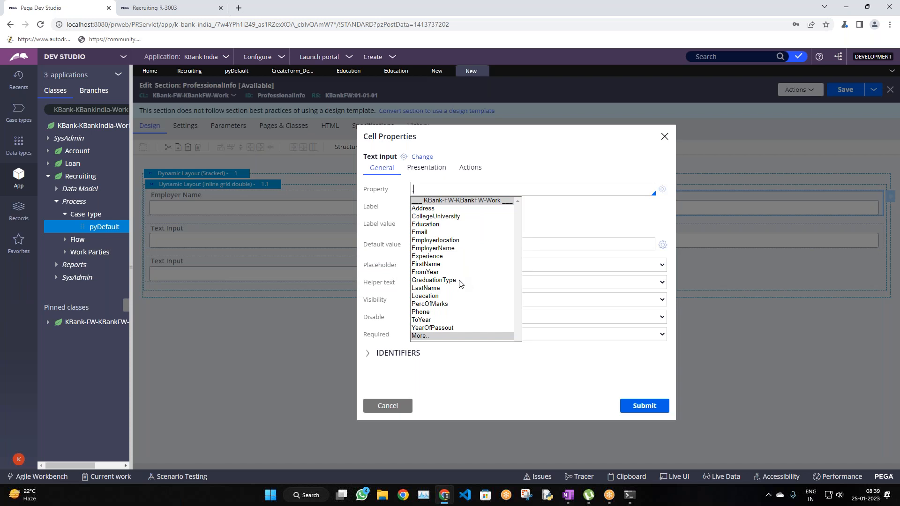
{"action": "left_click", "coordinate": [455, 241]}
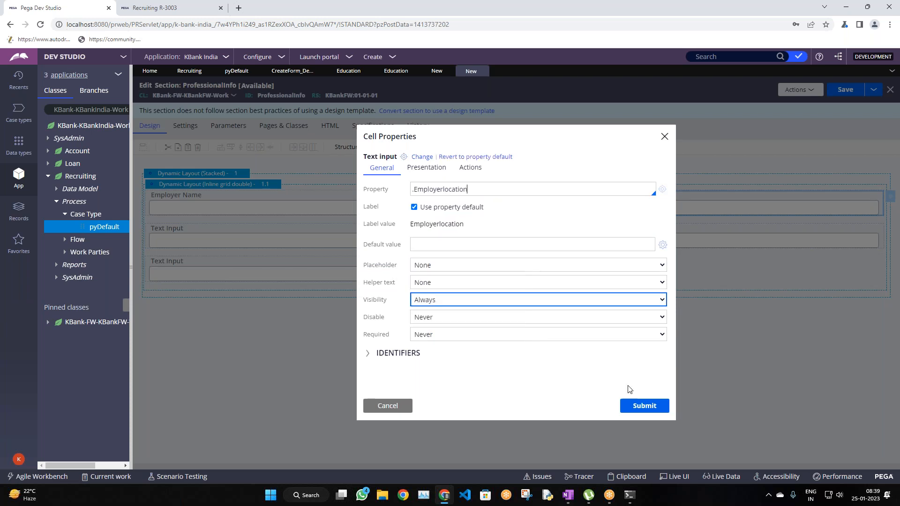
{"action": "left_click", "coordinate": [644, 403]}
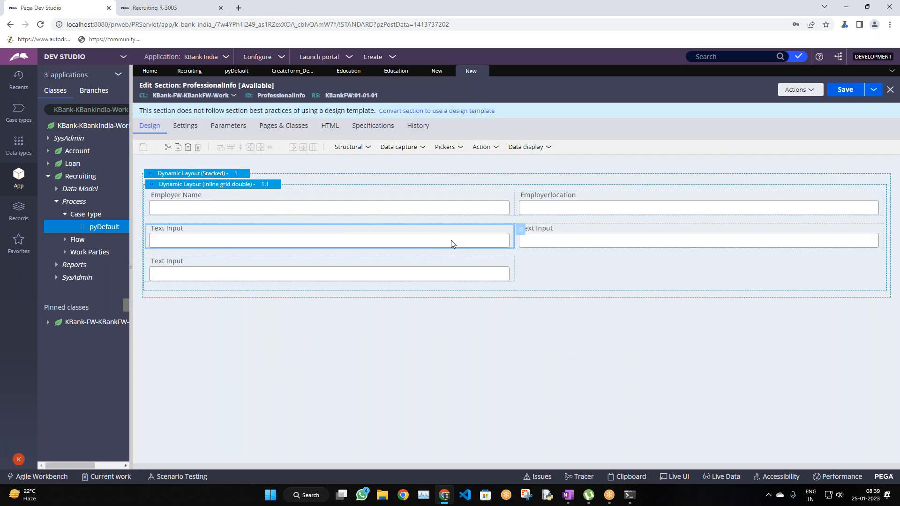
Step: Bind the third text input, below Employer Name, to the .Experience property
{"action": "left_click", "coordinate": [520, 231]}
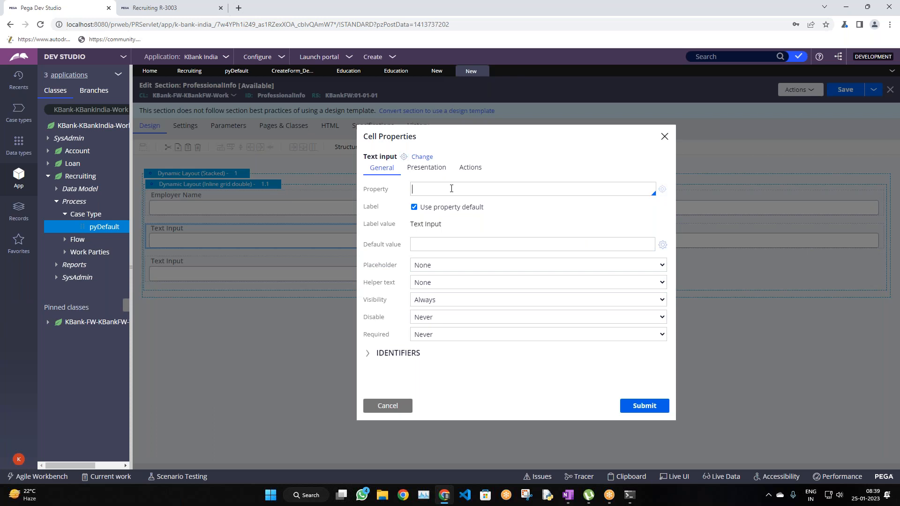
{"action": "left_click", "coordinate": [451, 189]}
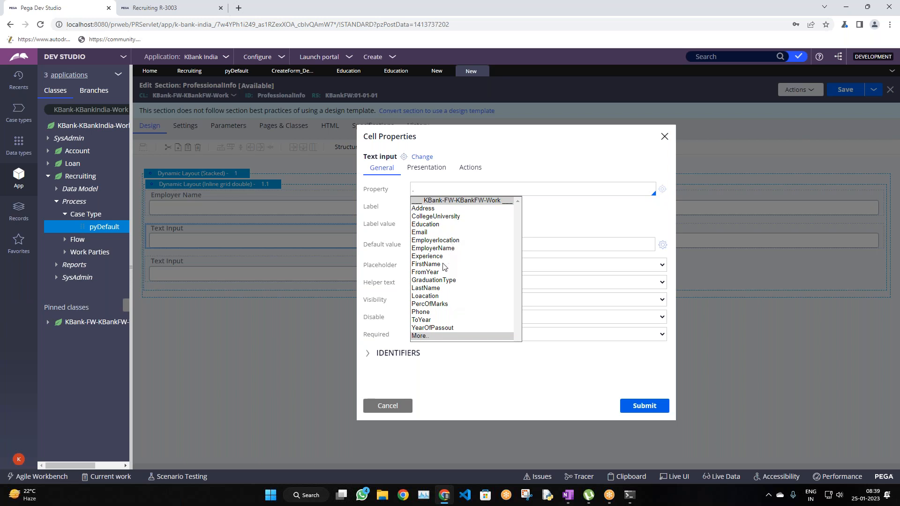
{"action": "left_click", "coordinate": [443, 256]}
{"action": "left_click", "coordinate": [644, 405]}
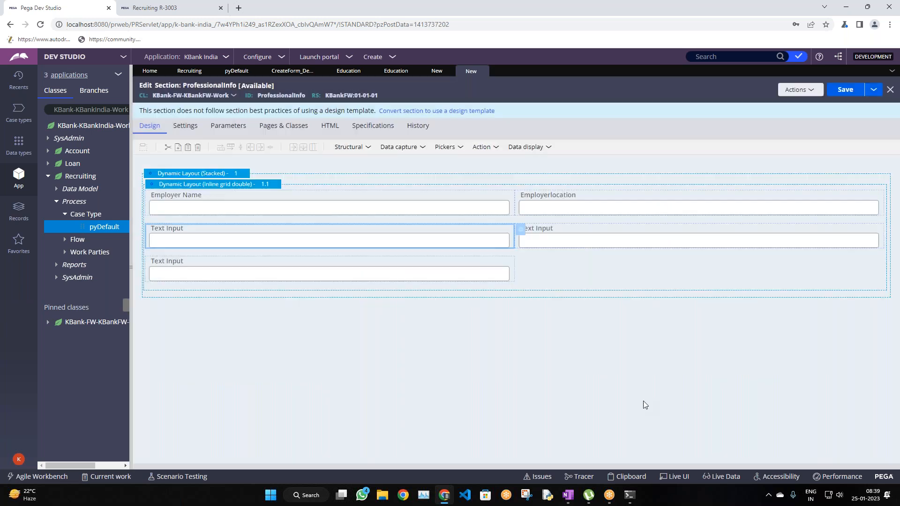
Step: Bind the fourth text input, beside Experience, to the .FromYear property
{"action": "left_click", "coordinate": [812, 246]}
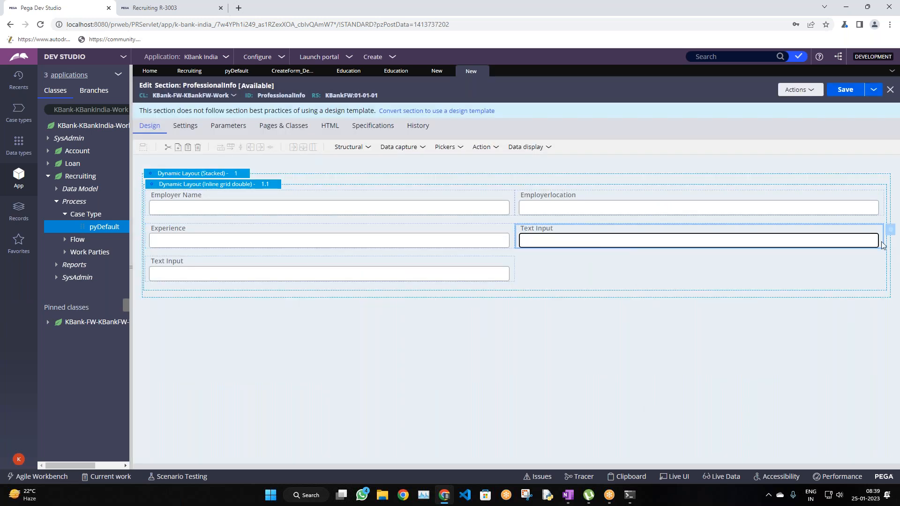
{"action": "left_click", "coordinate": [890, 229]}
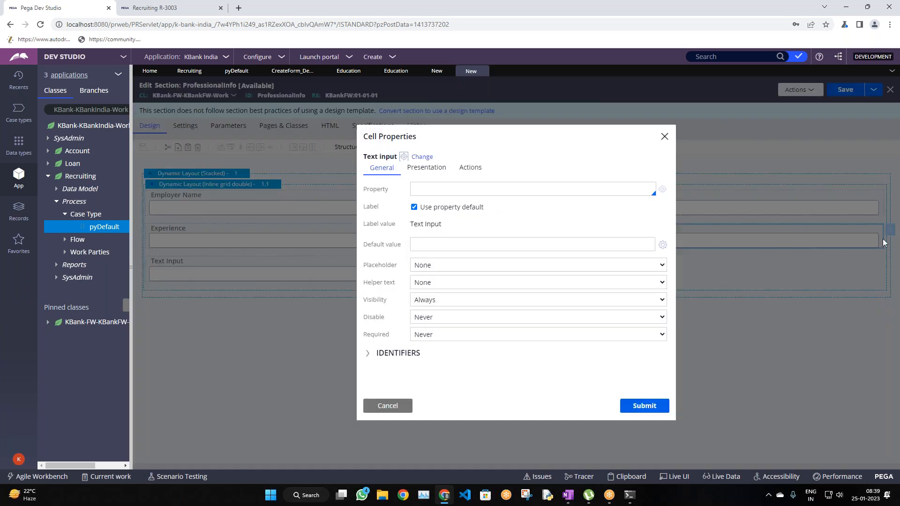
{"action": "left_click", "coordinate": [460, 190]}
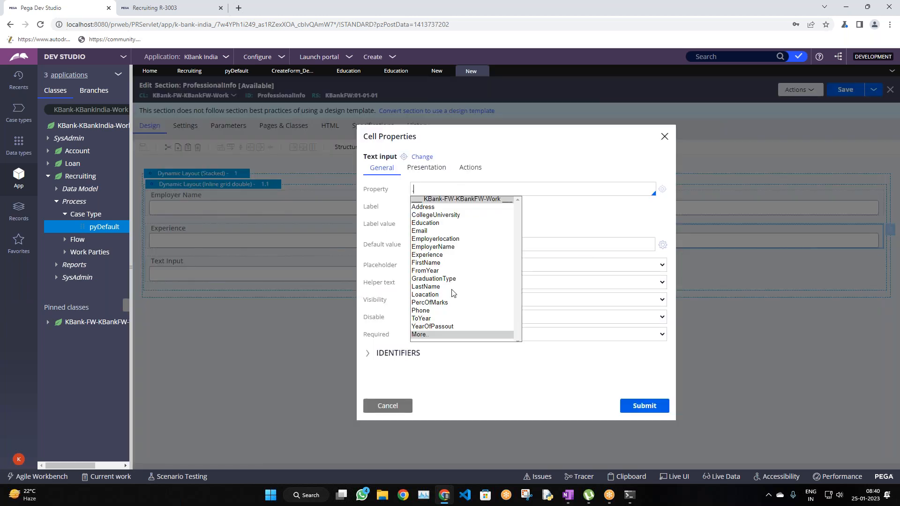
{"action": "scroll", "coordinate": [446, 321], "scroll_direction": "down", "scroll_amount": 1}
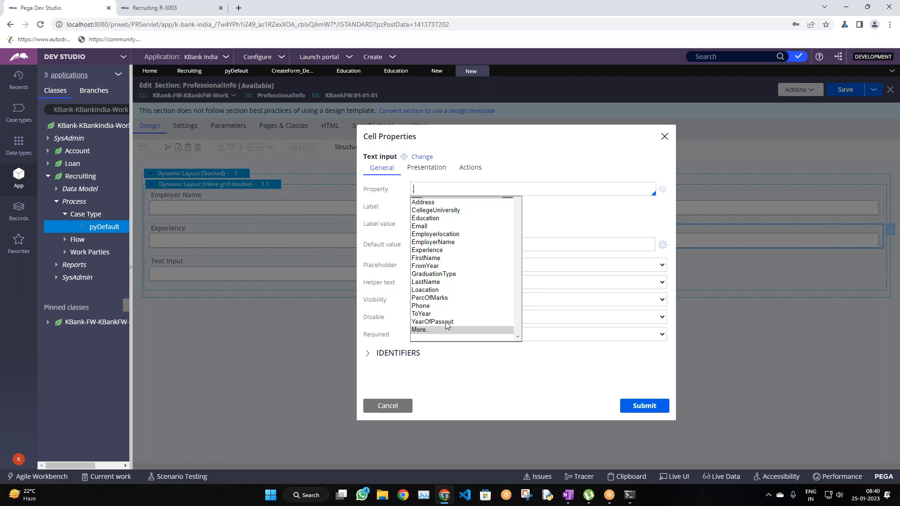
{"action": "scroll", "coordinate": [446, 323], "scroll_direction": "up", "scroll_amount": 1}
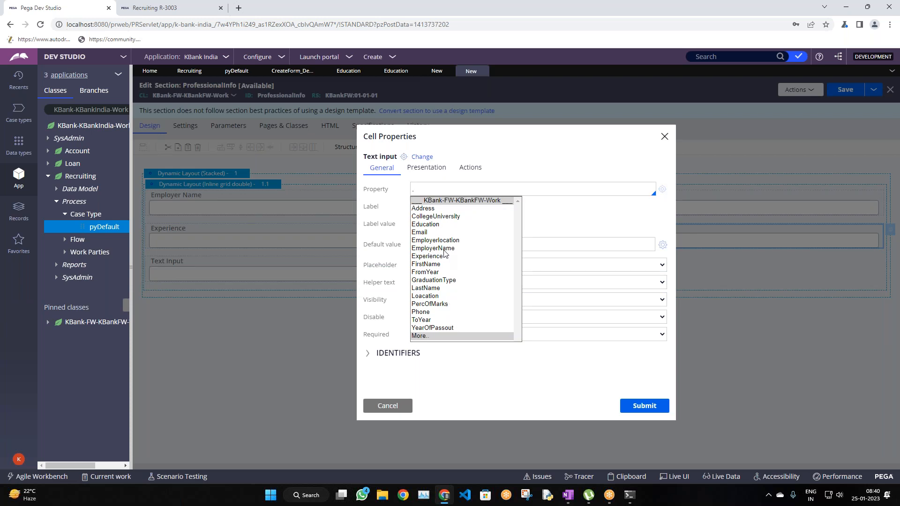
{"action": "scroll", "coordinate": [445, 253], "scroll_direction": "down", "scroll_amount": 1}
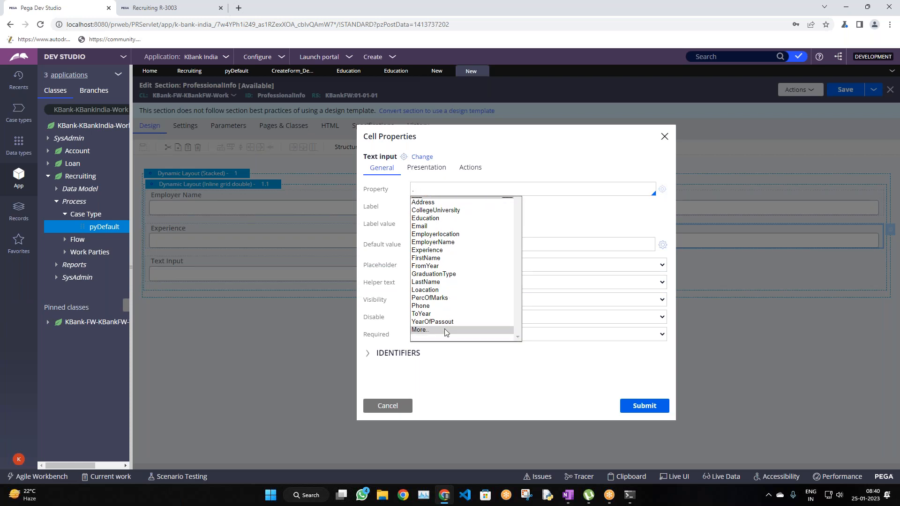
{"action": "left_click", "coordinate": [426, 316]}
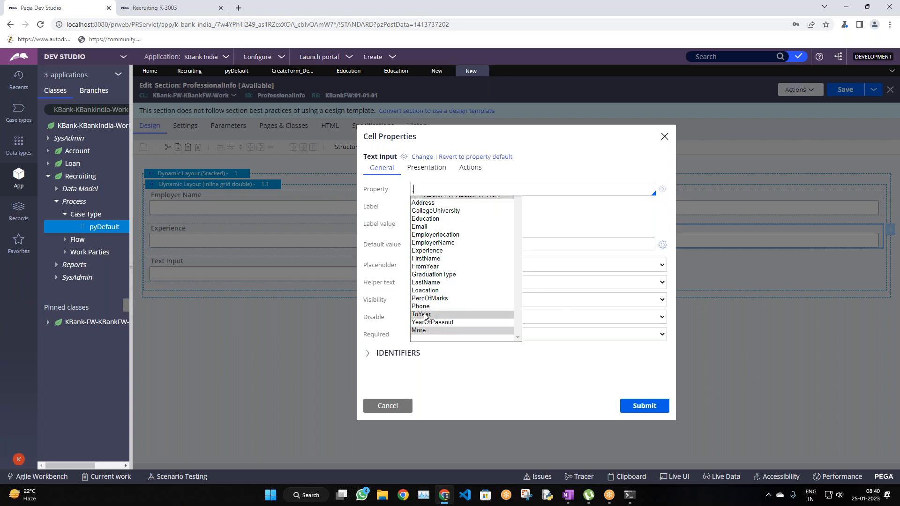
{"action": "left_click", "coordinate": [433, 268]}
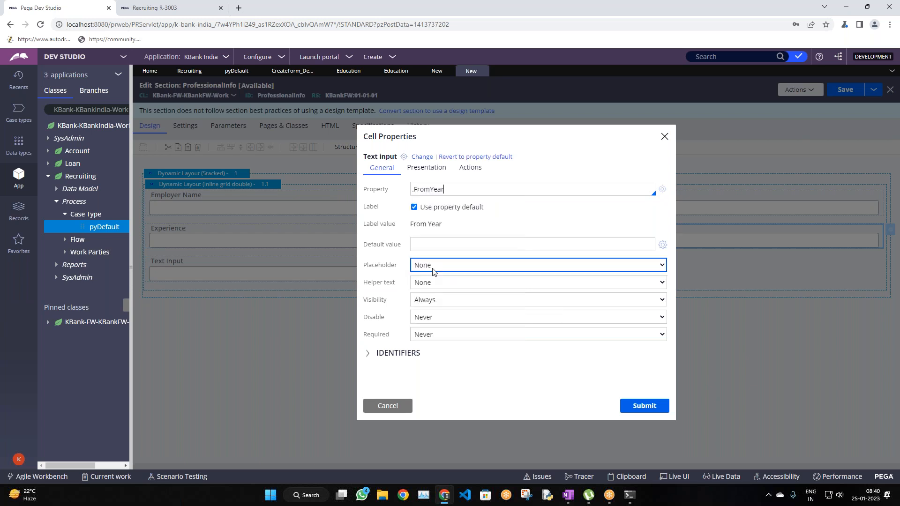
{"action": "left_click", "coordinate": [644, 405]}
Step: Bind the last text input, below Experience, to the .ToYear property
{"action": "left_click", "coordinate": [506, 280]}
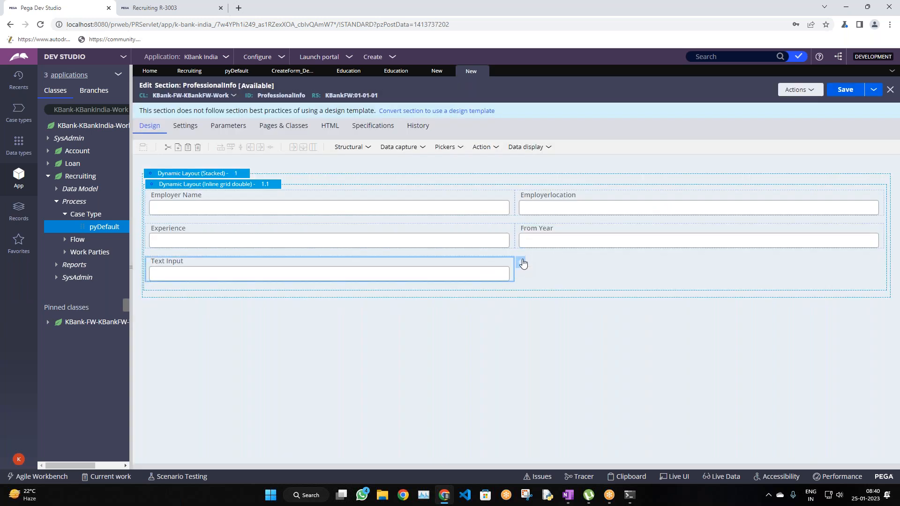
{"action": "left_click", "coordinate": [522, 265]}
{"action": "left_click", "coordinate": [429, 188]}
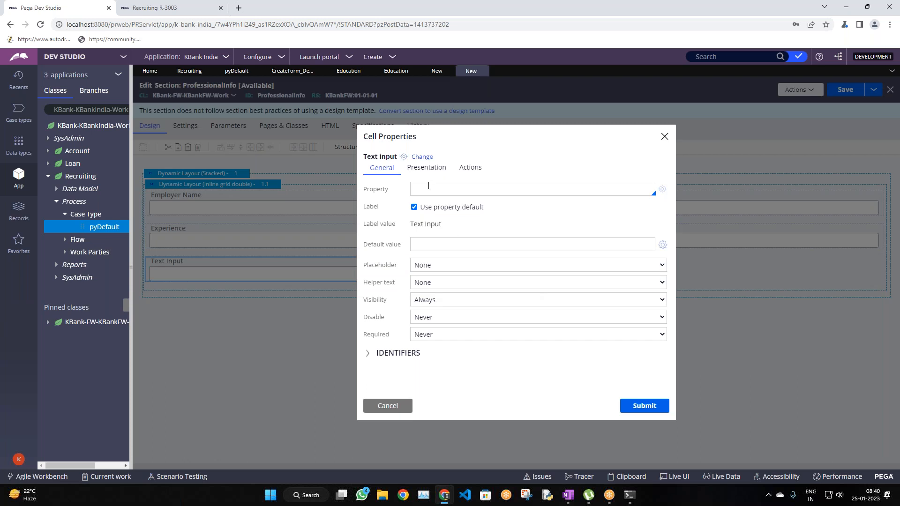
{"action": "type", "text": ".to"}
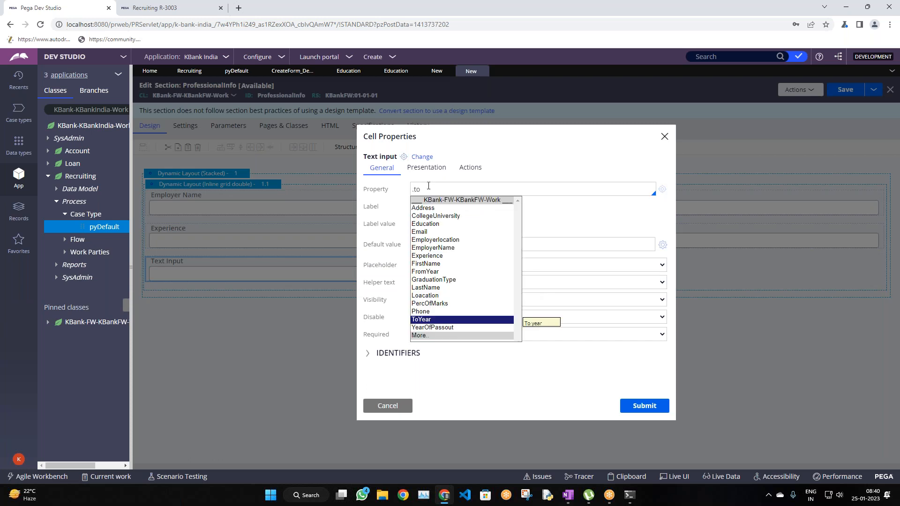
{"action": "key", "text": "Return"}
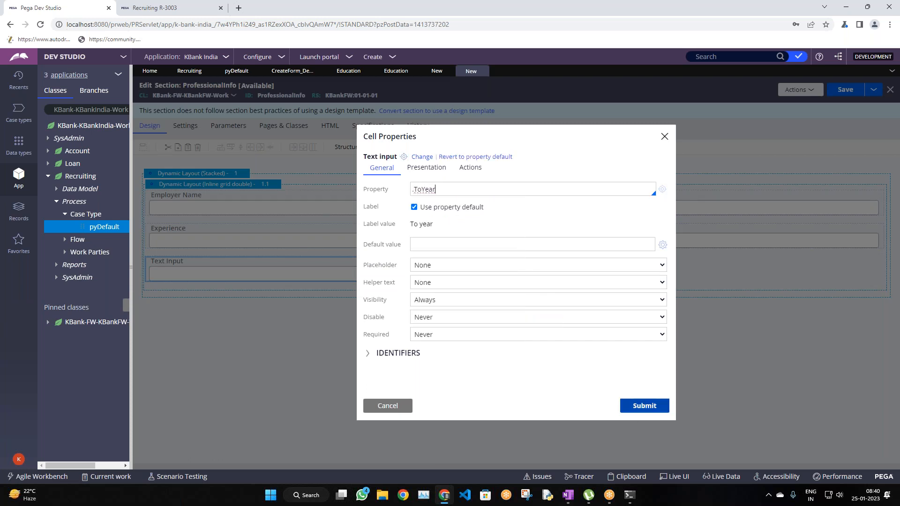
{"action": "left_click", "coordinate": [641, 406]}
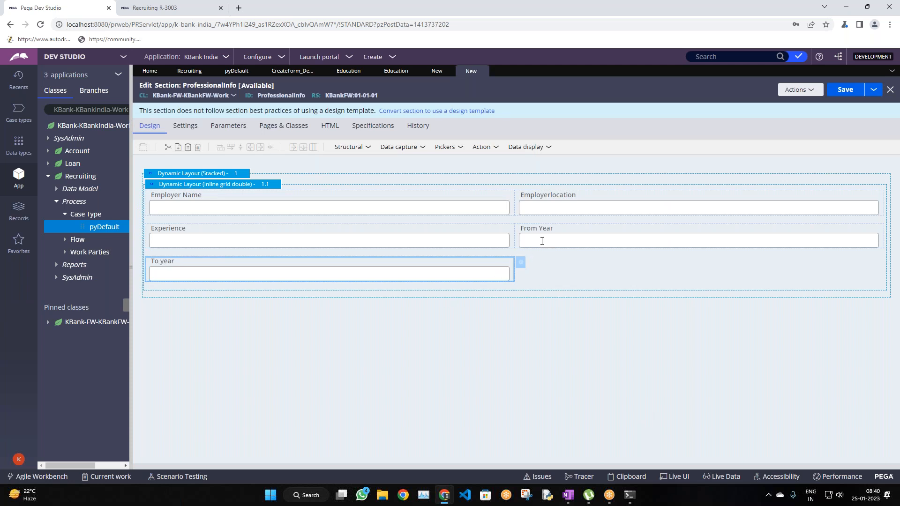
Step: Add a dynamic layout inside the Inline grid double layout and move the From Year and To year fields into it
{"action": "left_click", "coordinate": [364, 148]}
{"action": "left_click_drag", "start_coordinate": [365, 164], "coordinate": [231, 283]}
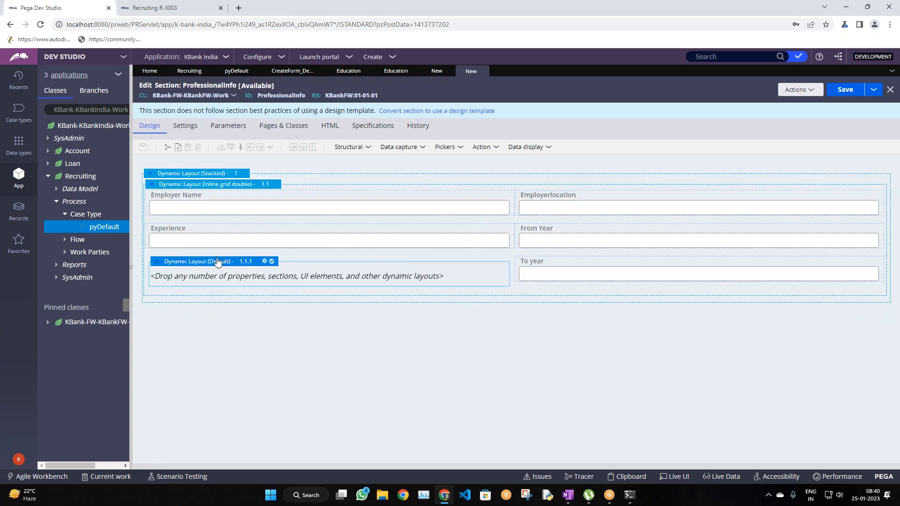
{"action": "left_click_drag", "start_coordinate": [530, 239], "coordinate": [393, 280]}
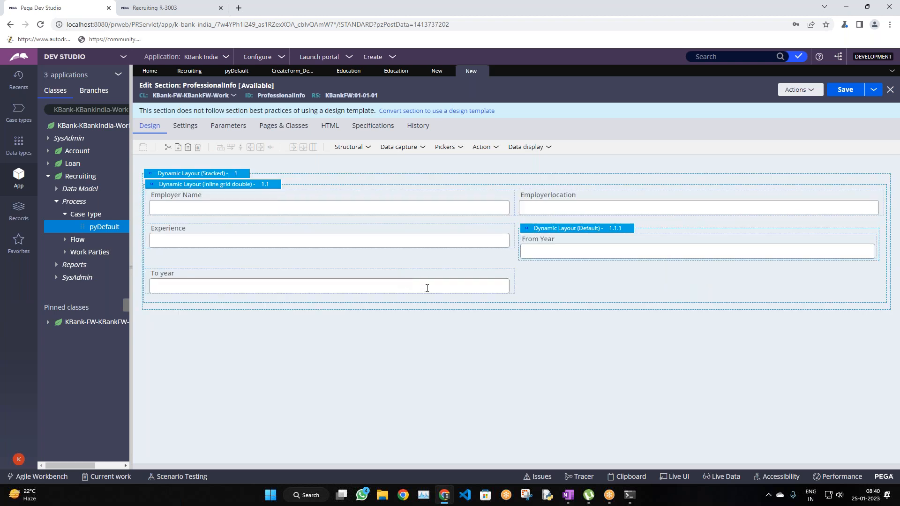
{"action": "left_click", "coordinate": [427, 289]}
{"action": "left_click_drag", "start_coordinate": [249, 291], "coordinate": [588, 246]}
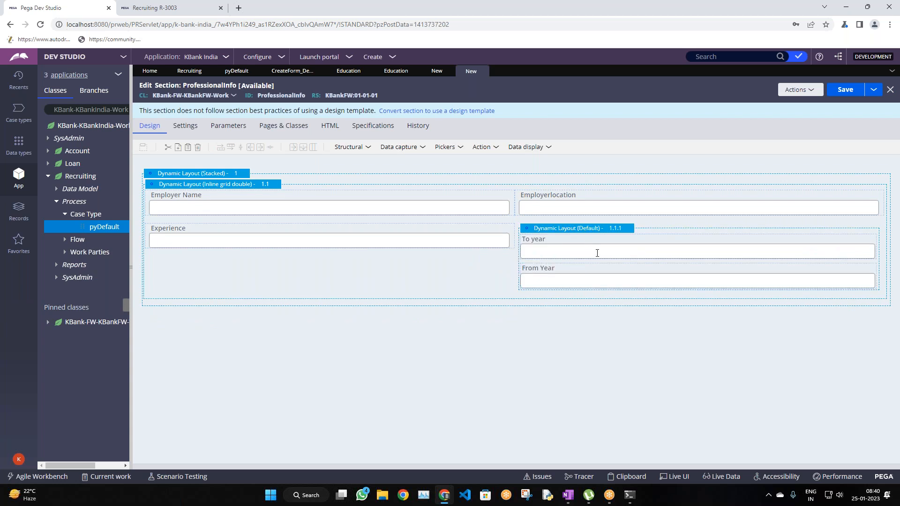
Step: Set the layout format of the nested dynamic layout holding the year fields to Inline
{"action": "left_click", "coordinate": [635, 229]}
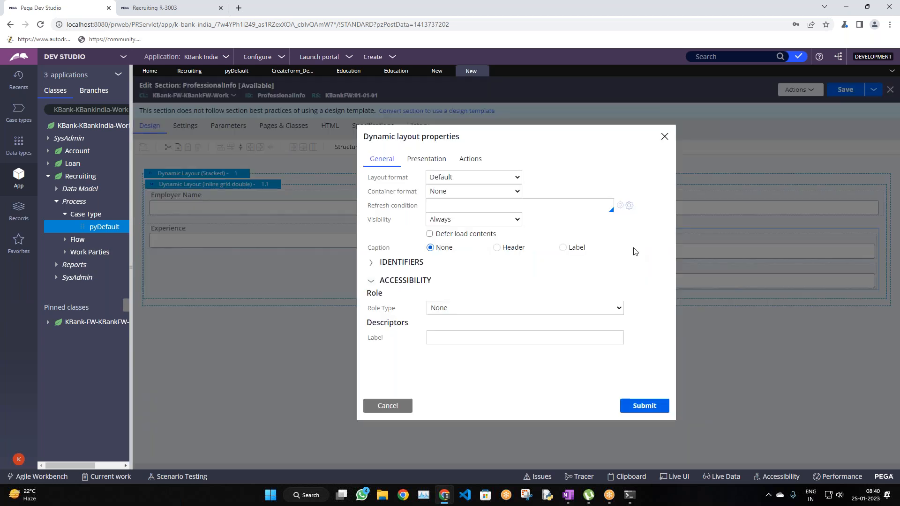
{"action": "left_click", "coordinate": [450, 178]}
{"action": "left_click", "coordinate": [450, 217]}
{"action": "left_click", "coordinate": [473, 178]}
{"action": "left_click", "coordinate": [441, 208]}
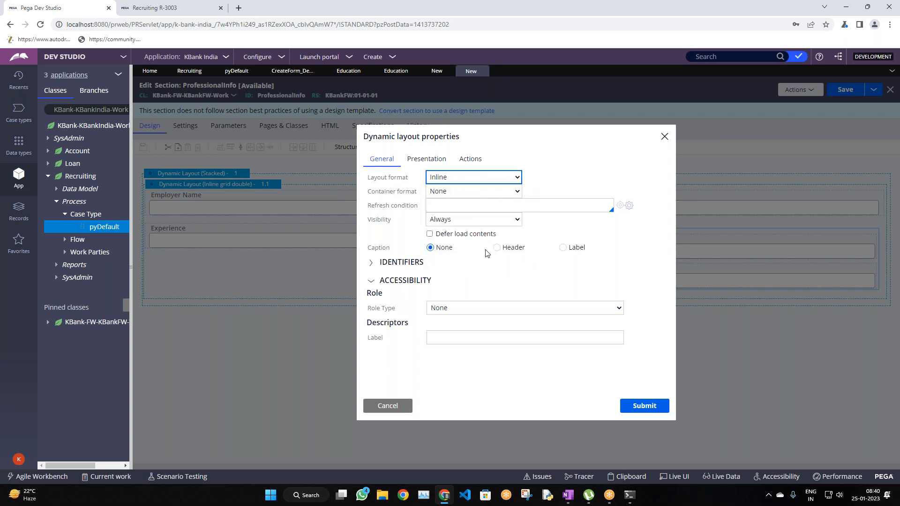
{"action": "left_click", "coordinate": [643, 406]}
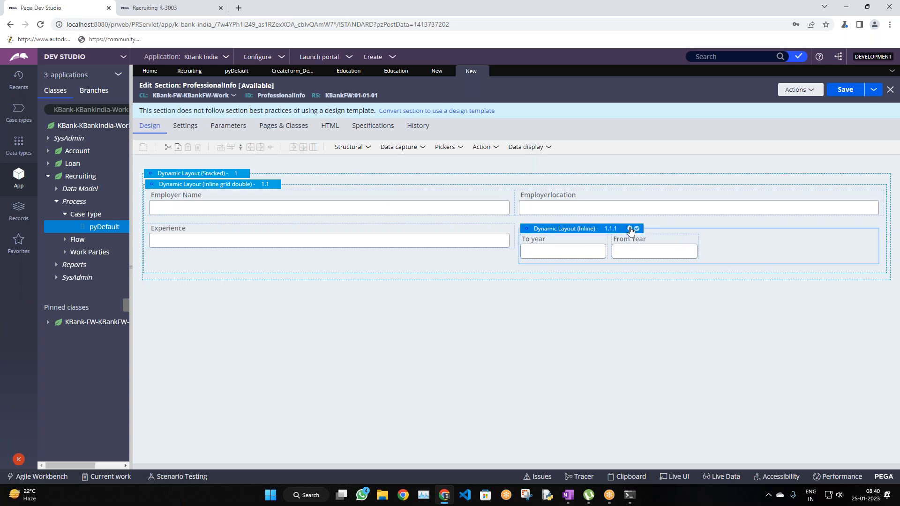
{"action": "double_click", "coordinate": [611, 230]}
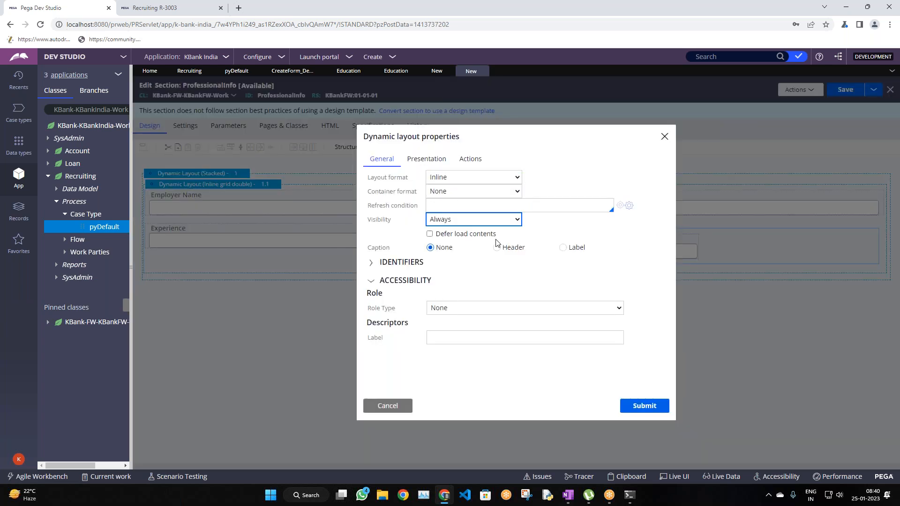
{"action": "left_click", "coordinate": [386, 403]}
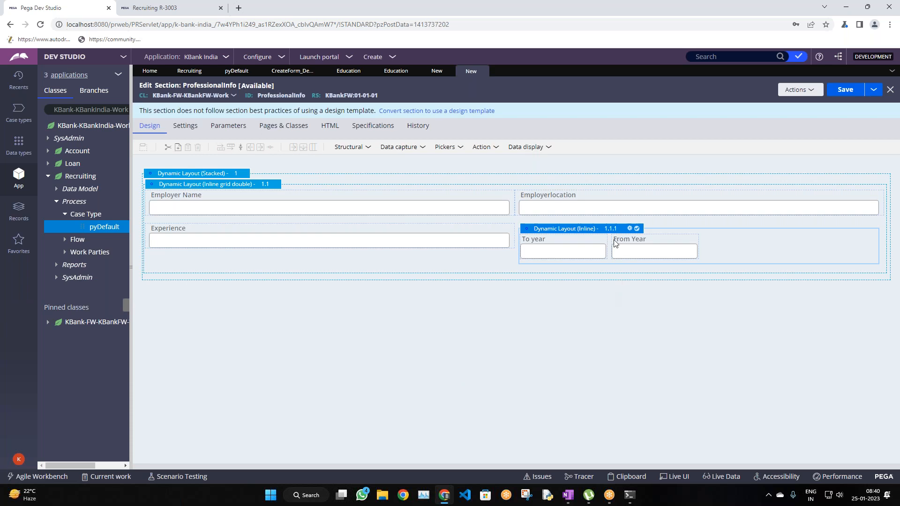
{"action": "left_click", "coordinate": [547, 252]}
{"action": "left_click", "coordinate": [633, 253]}
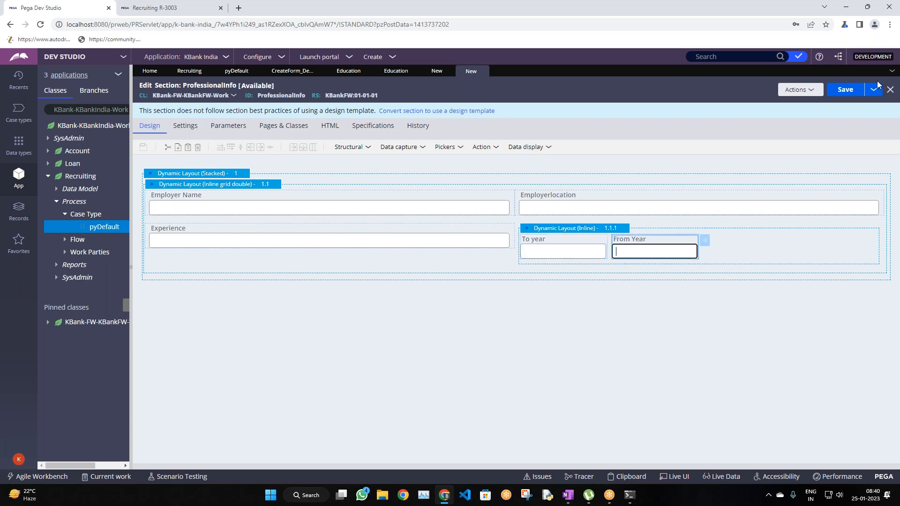
Step: Save the ProfessionalInfo section, reorder the Inline layout so From Year comes before To year, and save the section again
{"action": "left_click", "coordinate": [847, 89]}
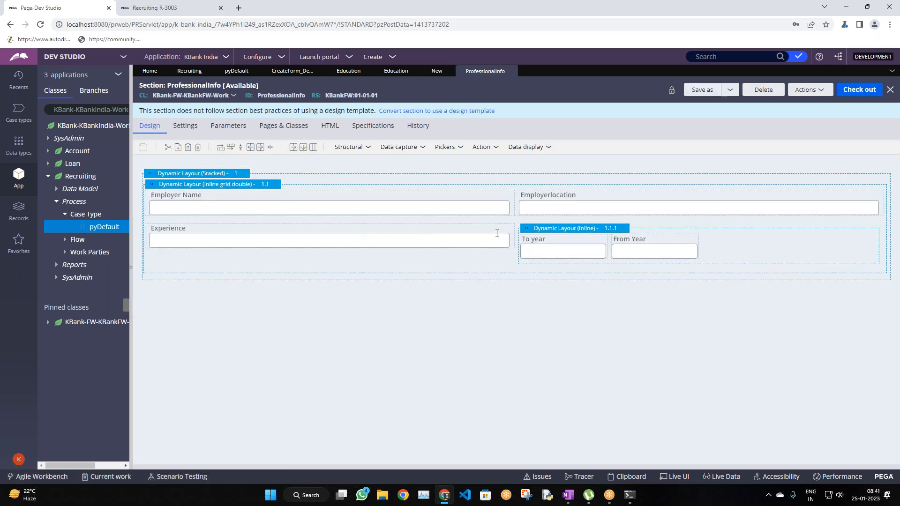
{"action": "left_click_drag", "start_coordinate": [620, 252], "coordinate": [572, 258]}
{"action": "left_click", "coordinate": [643, 249]}
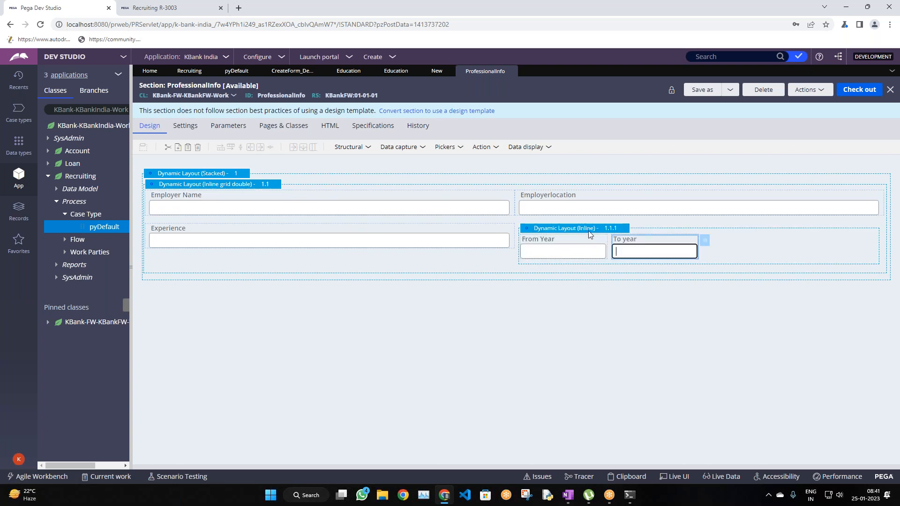
{"action": "left_click", "coordinate": [859, 89]}
{"action": "left_click", "coordinate": [850, 91]}
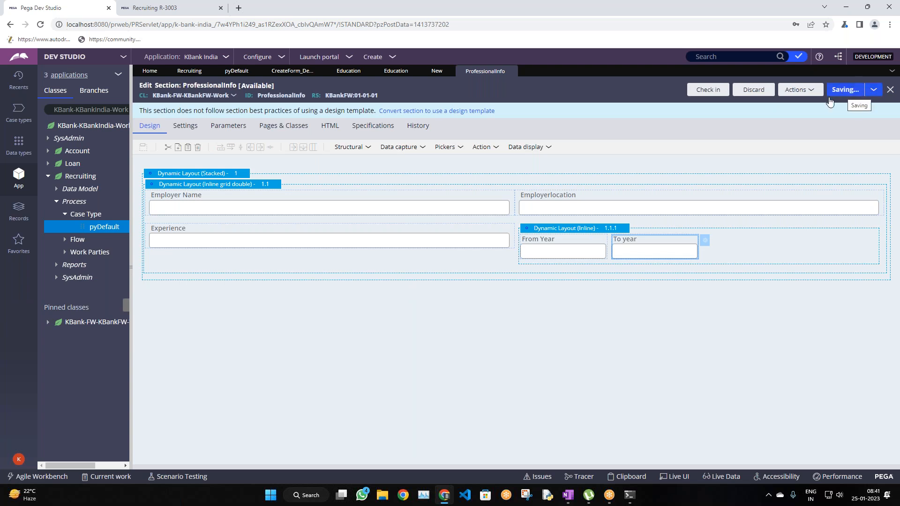
Step: Save the ProfessionalInfo flow action and check that the Education section and flow action are saved
{"action": "left_click", "coordinate": [437, 75]}
{"action": "left_click", "coordinate": [846, 89]}
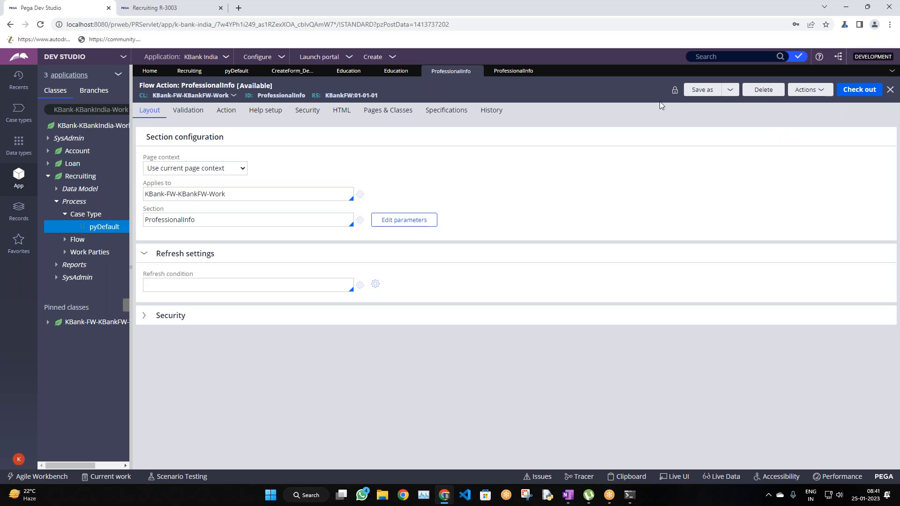
{"action": "left_click", "coordinate": [396, 74]}
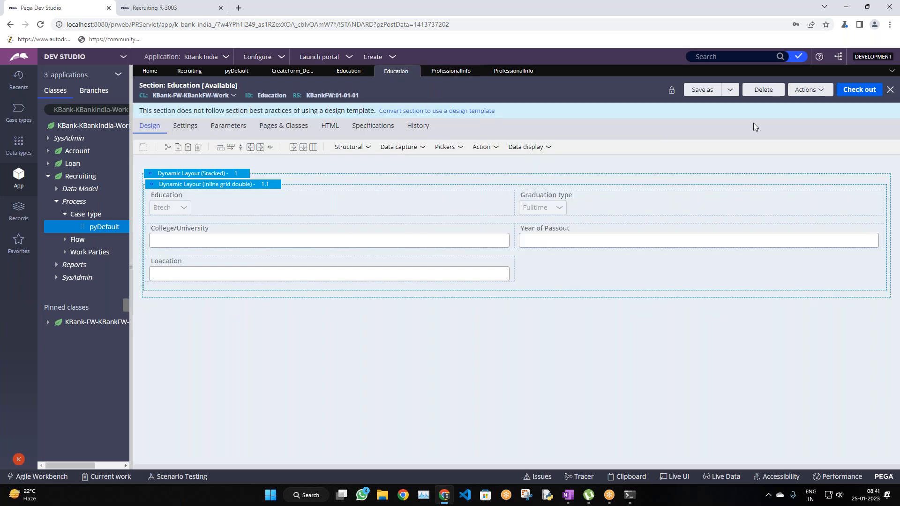
{"action": "left_click", "coordinate": [341, 75]}
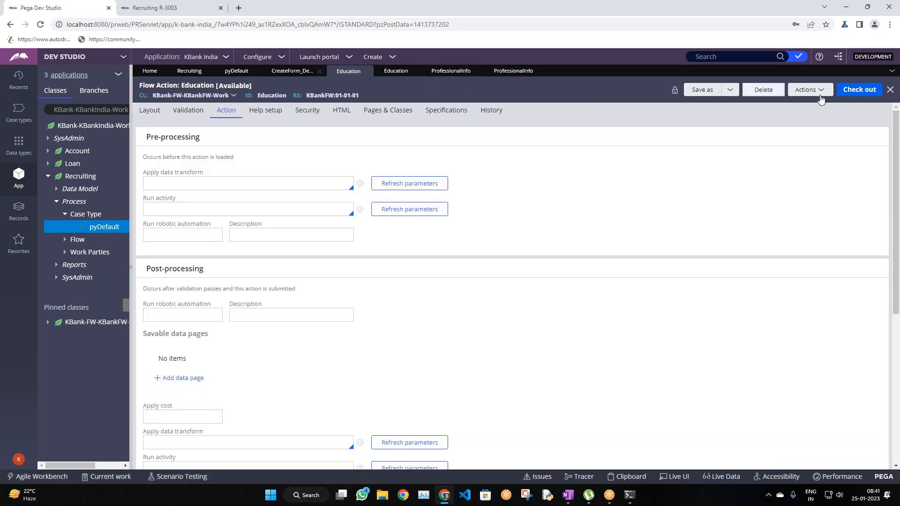
Step: Submit the Professional Info assignment properties and save the Employe Details flow
{"action": "left_click", "coordinate": [295, 73]}
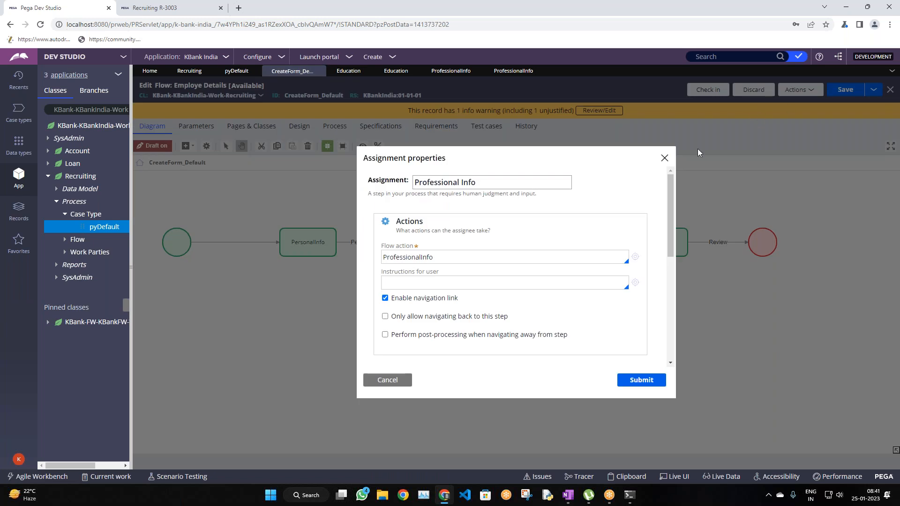
{"action": "left_click", "coordinate": [640, 379]}
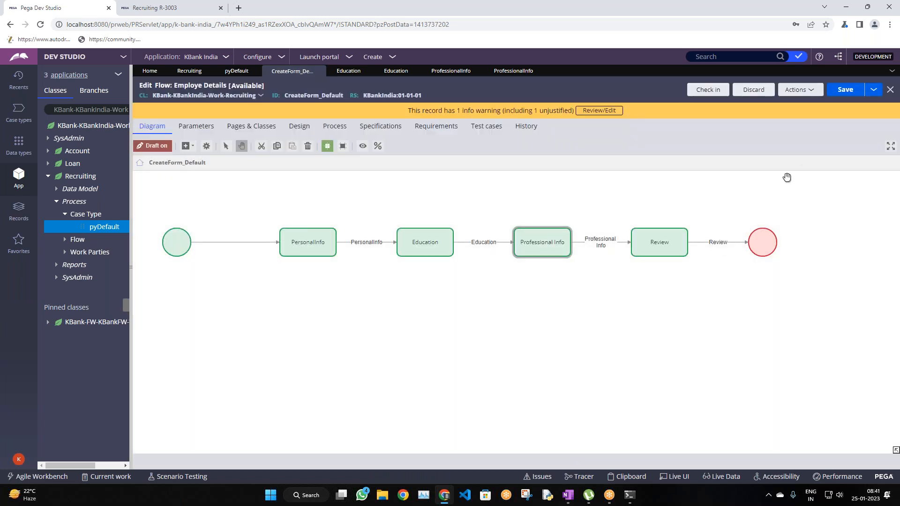
{"action": "left_click", "coordinate": [842, 95]}
Step: Switch to the running Recruiting case and, in its Education step, choose Btech as education and Fulltime as graduation type
{"action": "left_click", "coordinate": [149, 7]}
{"action": "left_click", "coordinate": [295, 137]}
{"action": "left_click", "coordinate": [424, 137]}
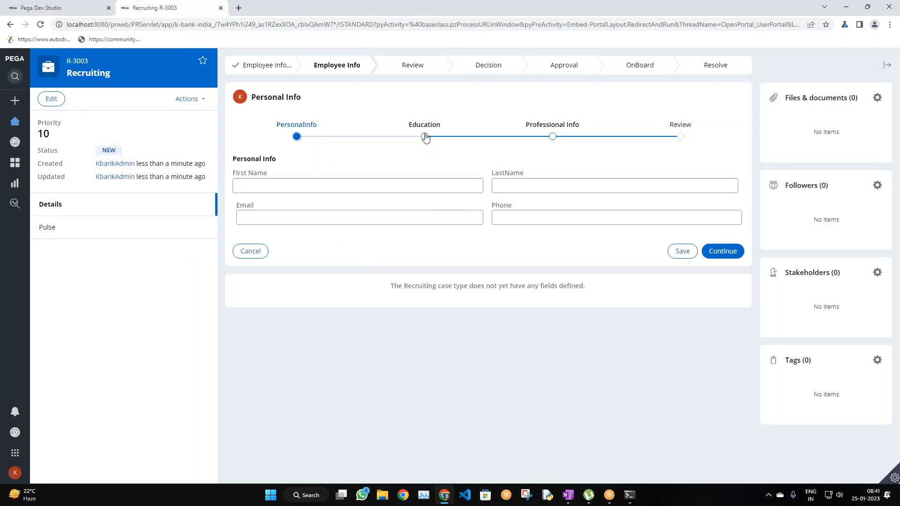
{"action": "left_click", "coordinate": [249, 167]}
{"action": "left_click", "coordinate": [249, 187]}
{"action": "left_click", "coordinate": [533, 167]}
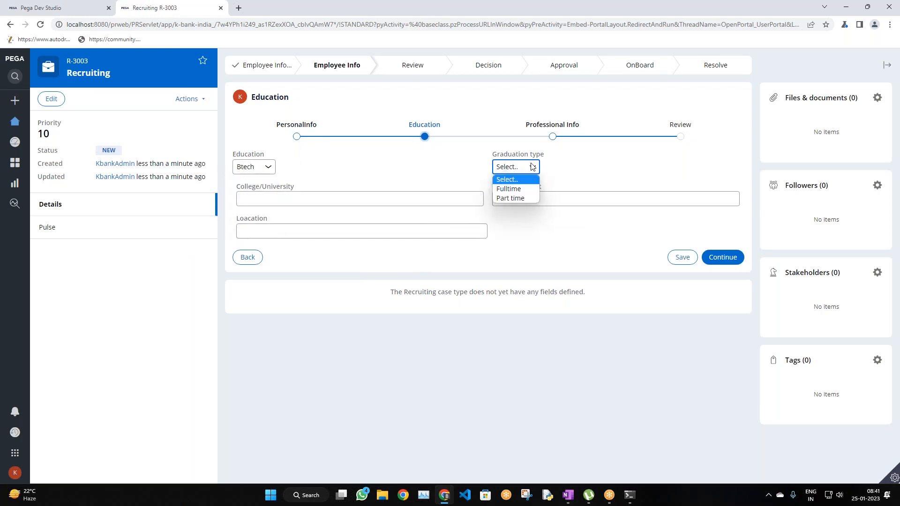
{"action": "left_click", "coordinate": [509, 188]}
{"action": "left_click", "coordinate": [323, 199]}
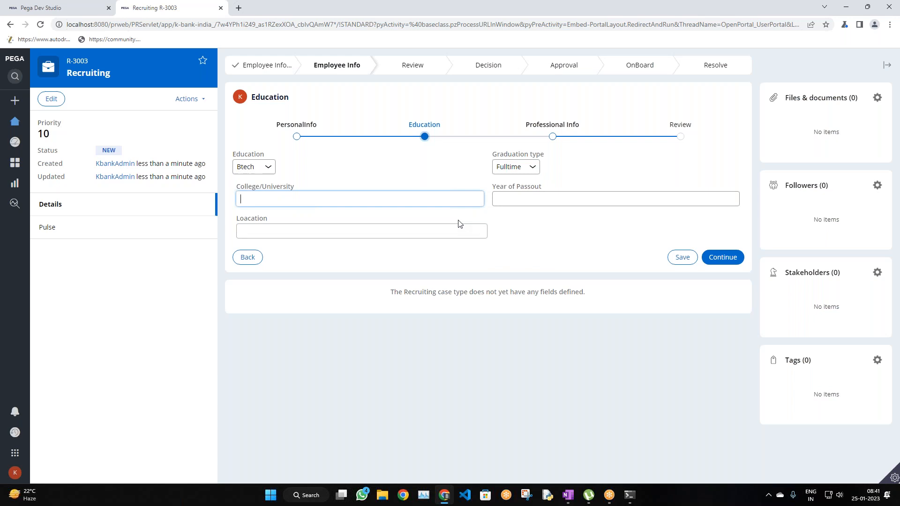
Step: Examine the case's Professional Info, Education and Review screens, and return to the flow in Dev Studio
{"action": "left_click", "coordinate": [553, 137]}
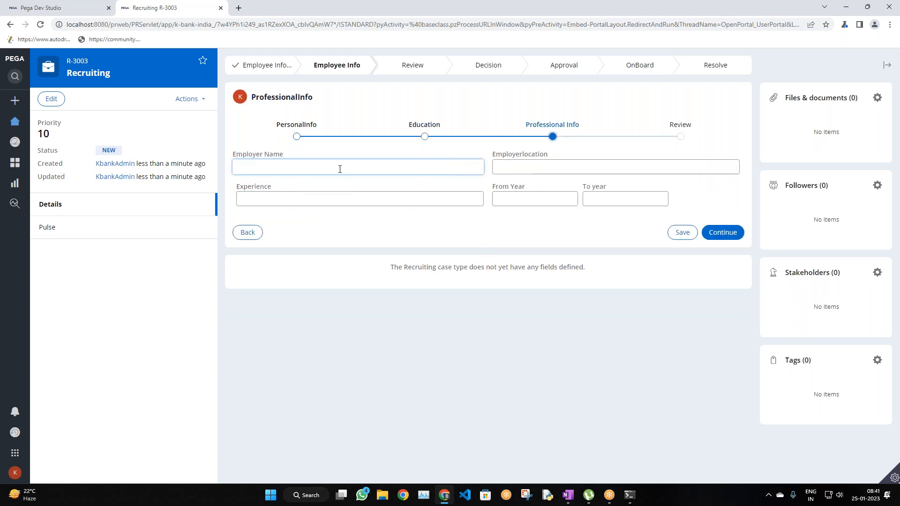
{"action": "left_click", "coordinate": [521, 198]}
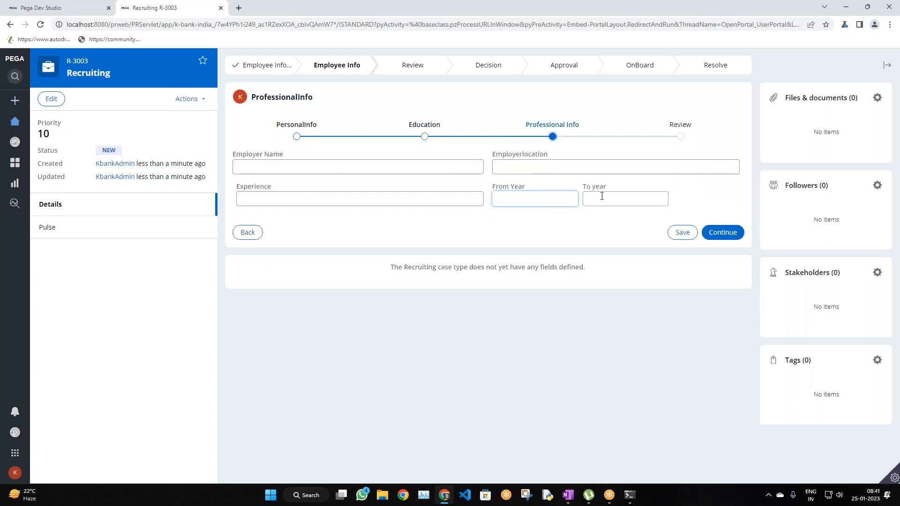
{"action": "left_click", "coordinate": [525, 167]}
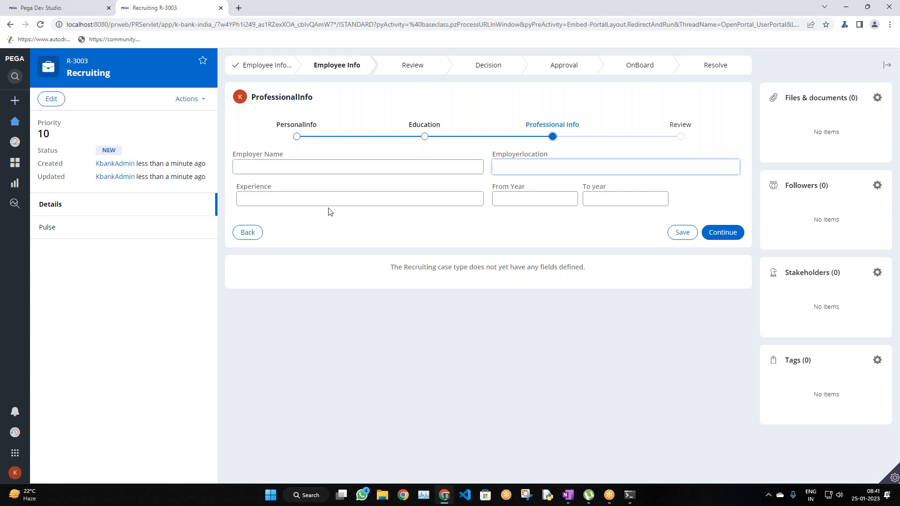
{"action": "left_click", "coordinate": [302, 141]}
{"action": "left_click", "coordinate": [425, 137]}
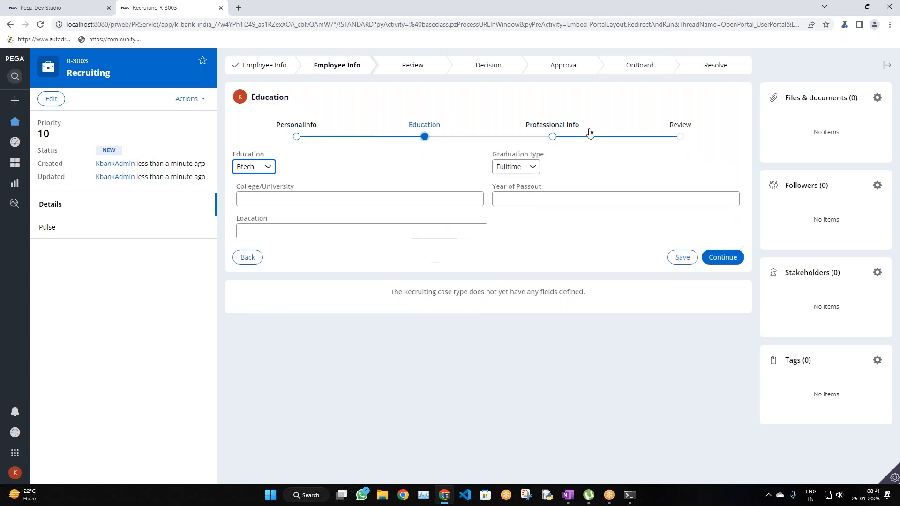
{"action": "left_click", "coordinate": [680, 137]}
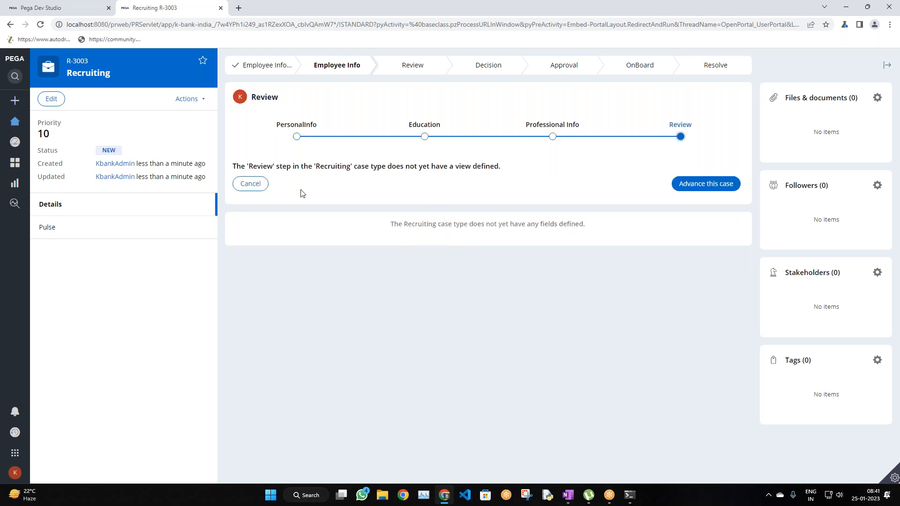
{"action": "left_click", "coordinate": [60, 11]}
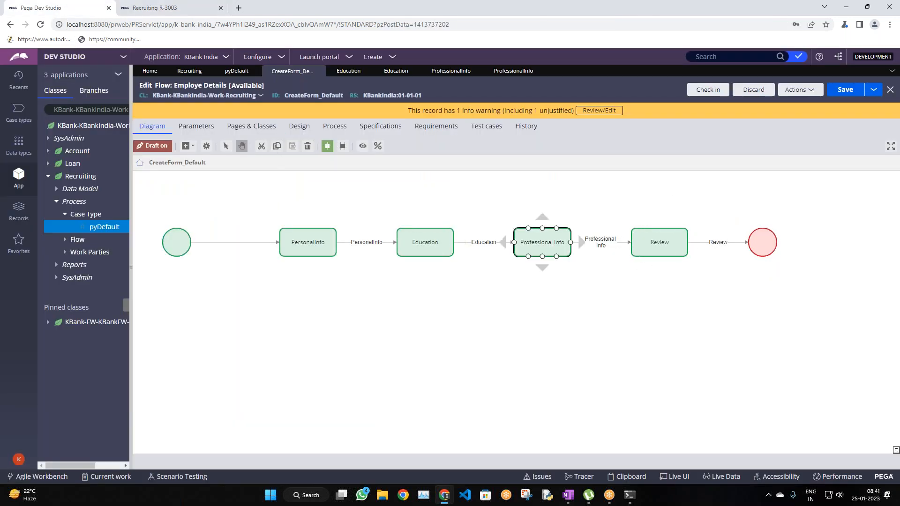
{"action": "left_click", "coordinate": [723, 244]}
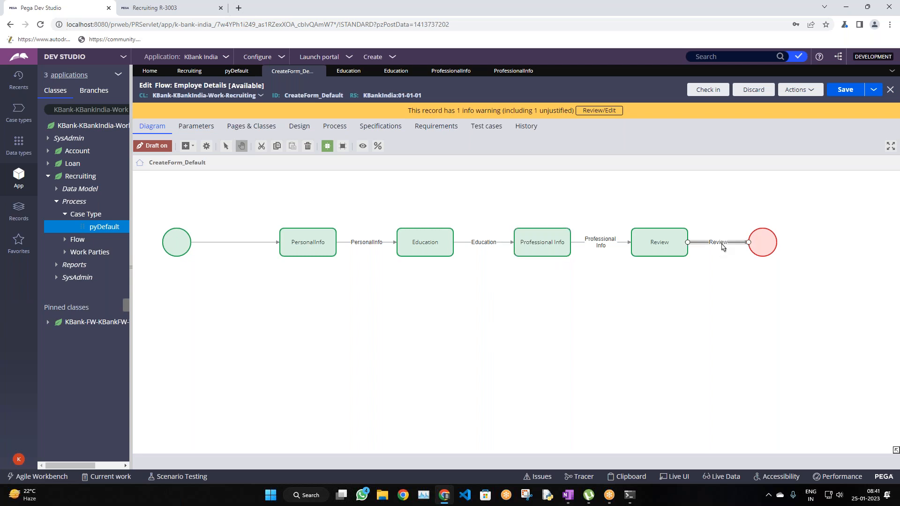
{"action": "double_click", "coordinate": [721, 242]}
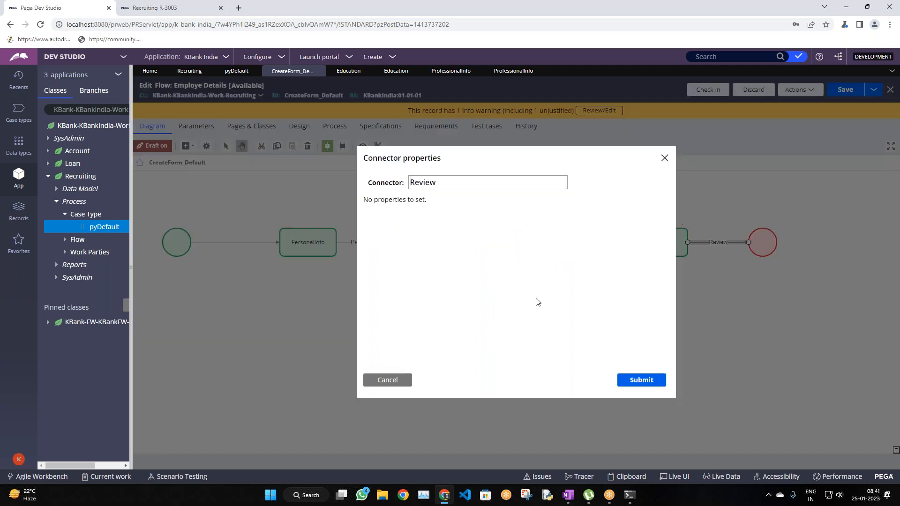
{"action": "left_click", "coordinate": [407, 380]}
Step: From the Review assignment's properties, create the Review flow action in the KBank FW context for KBank-FW-KBankFW-Work
{"action": "left_click", "coordinate": [644, 248]}
{"action": "double_click", "coordinate": [646, 252]}
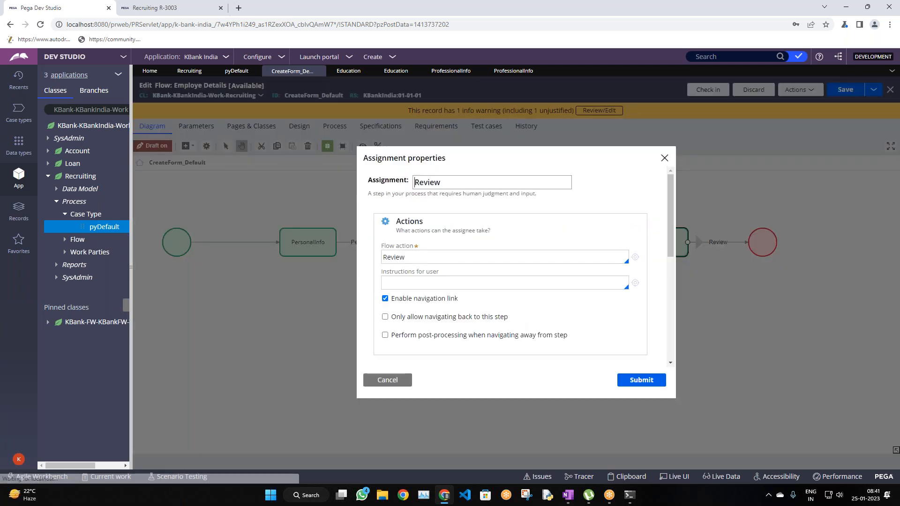
{"action": "left_click", "coordinate": [636, 258]}
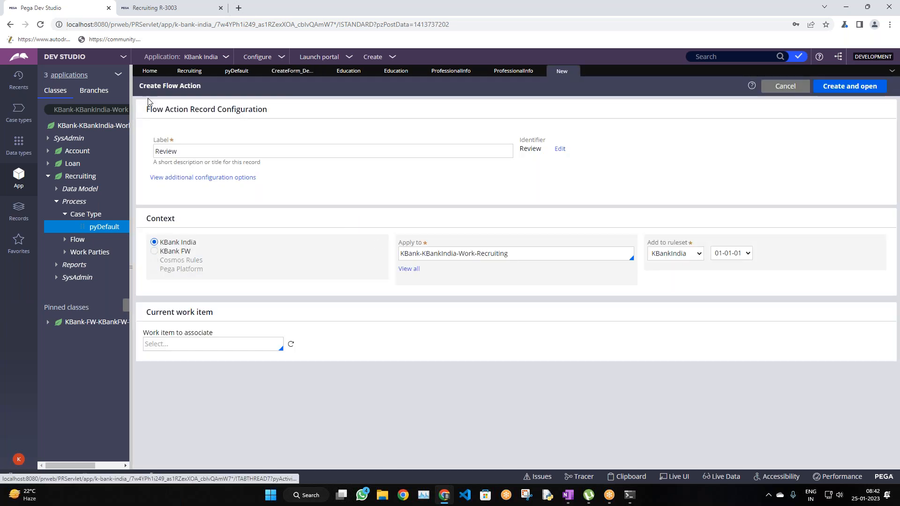
{"action": "left_click", "coordinate": [154, 251]}
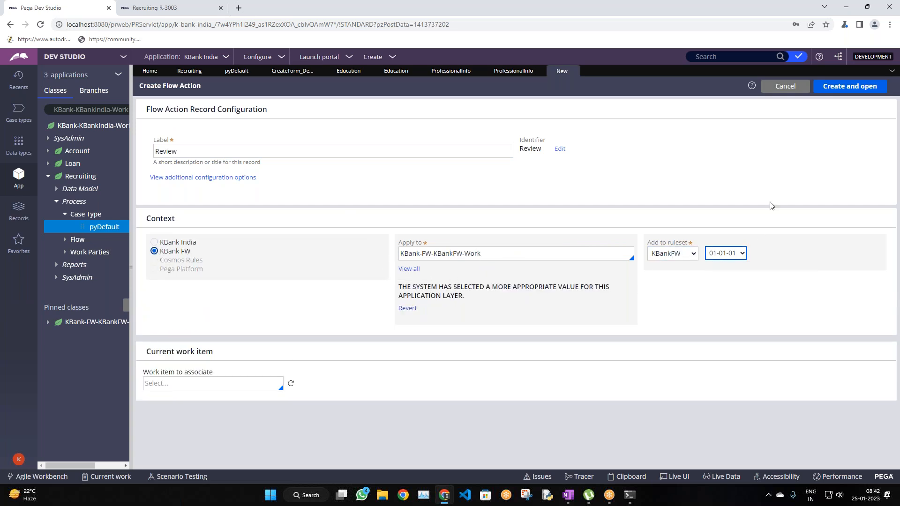
{"action": "left_click", "coordinate": [835, 89]}
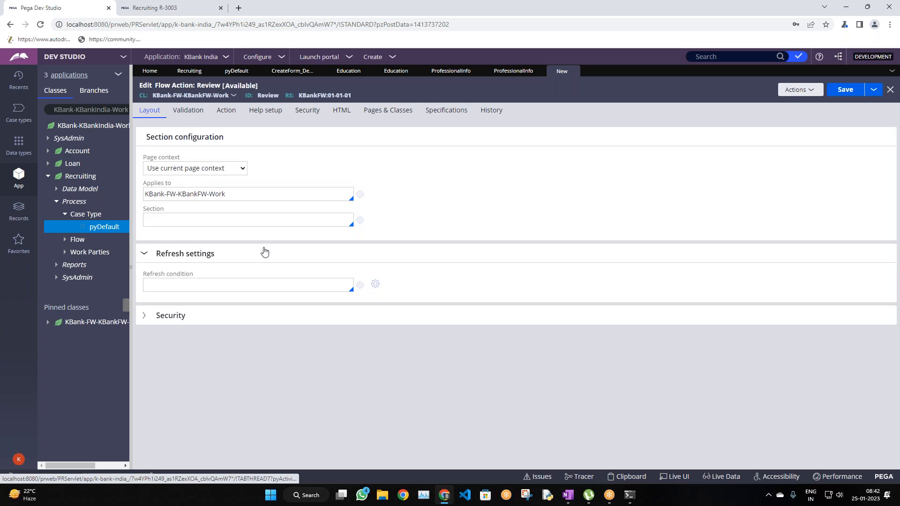
Step: Set the Review flow action's section to Review, copying the name from the rule's ID
{"action": "left_click", "coordinate": [252, 222]}
{"action": "double_click", "coordinate": [269, 95]}
{"action": "key", "text": "ctrl+c"}
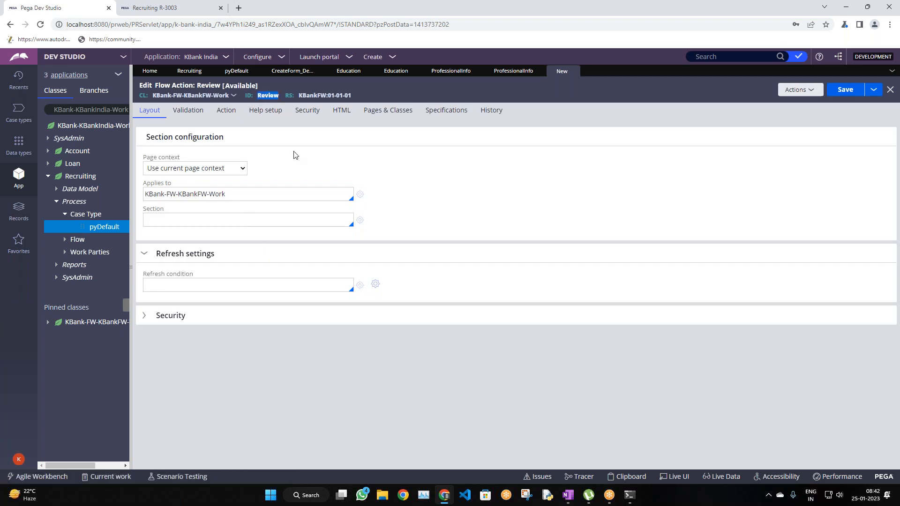
{"action": "left_click", "coordinate": [231, 220]}
{"action": "key", "text": "ctrl+v"}
{"action": "left_click", "coordinate": [615, 13]}
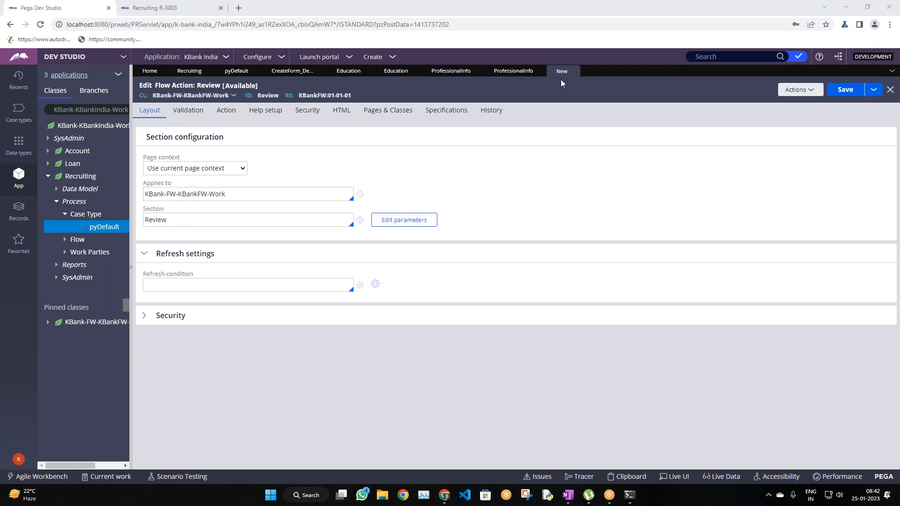
Step: Create the Review section in KBank-FW-KBankFW-Work from the flow action and convert it to the full section editor
{"action": "left_click", "coordinate": [362, 220]}
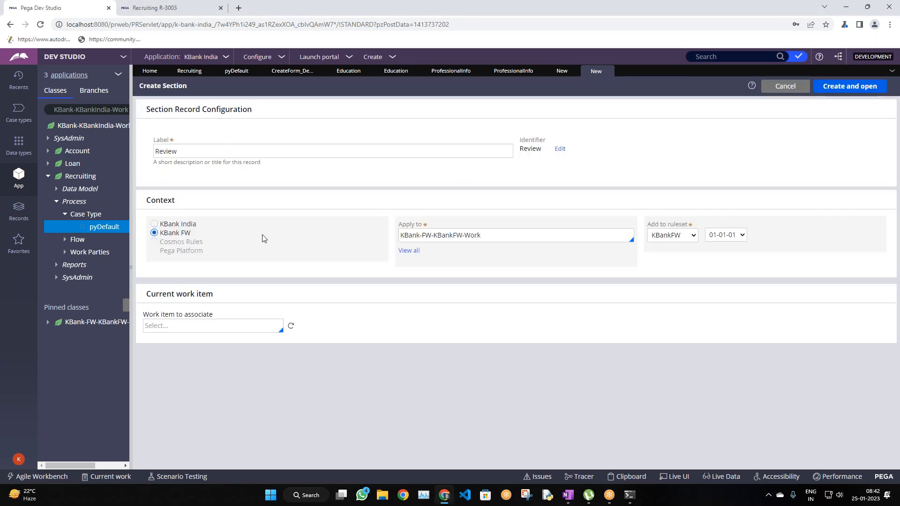
{"action": "left_click_drag", "start_coordinate": [142, 85], "coordinate": [174, 95]}
{"action": "left_click", "coordinate": [562, 73]}
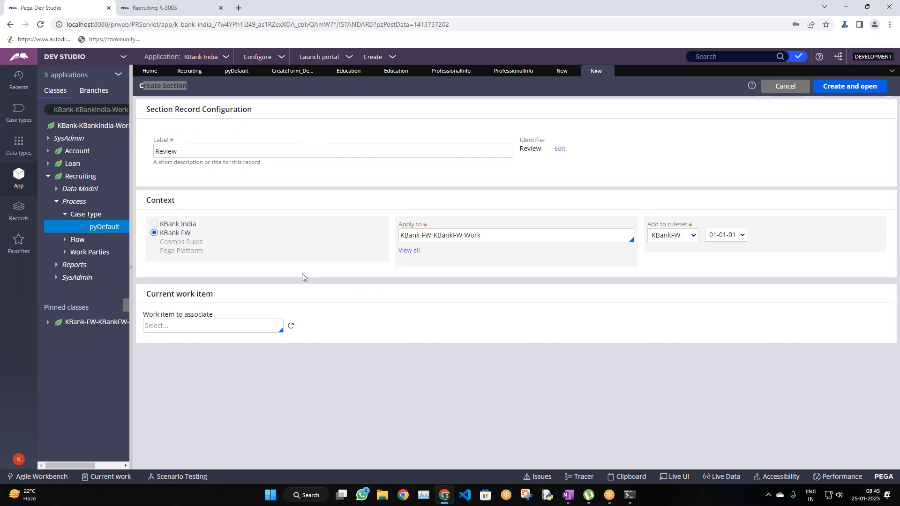
{"action": "left_click", "coordinate": [849, 87]}
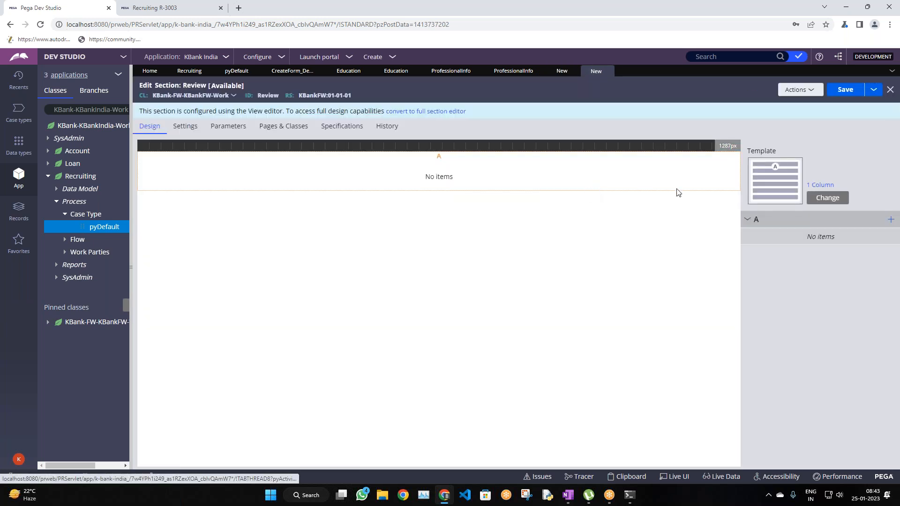
{"action": "left_click", "coordinate": [417, 112]}
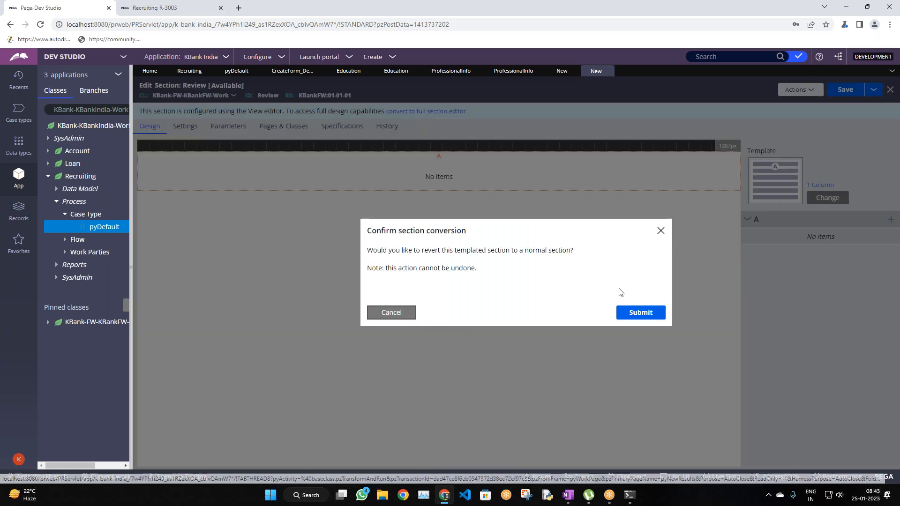
{"action": "left_click", "coordinate": [642, 313]}
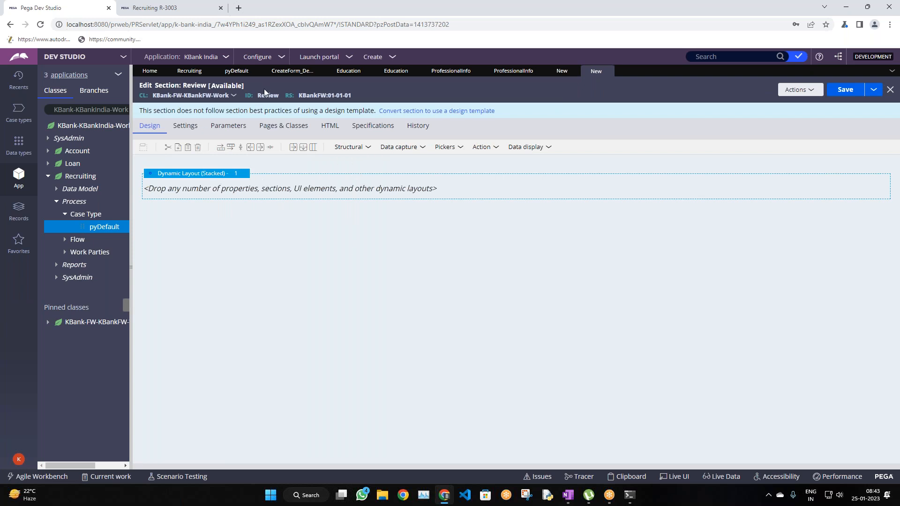
Step: Embed the CustomerForm section in the Review section's stacked dynamic layout, using the current page context
{"action": "left_click", "coordinate": [349, 148]}
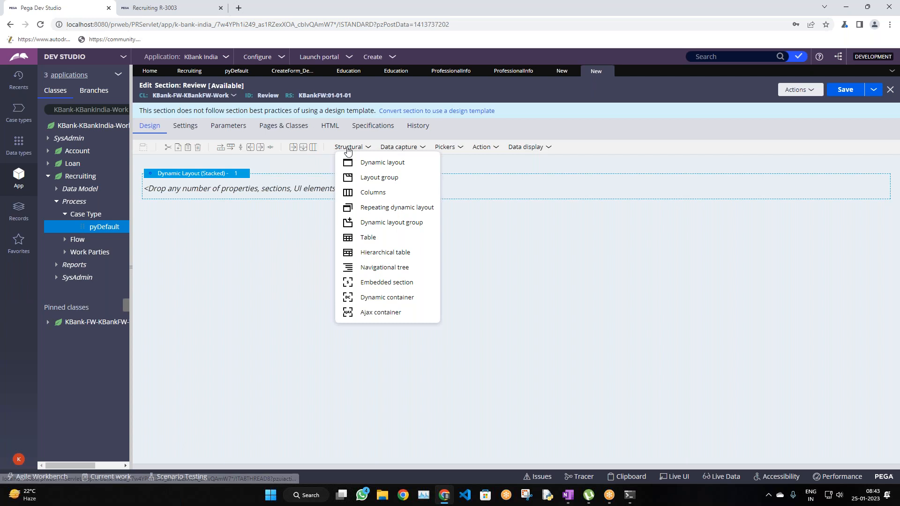
{"action": "left_click", "coordinate": [384, 283]}
{"action": "left_click", "coordinate": [247, 194]}
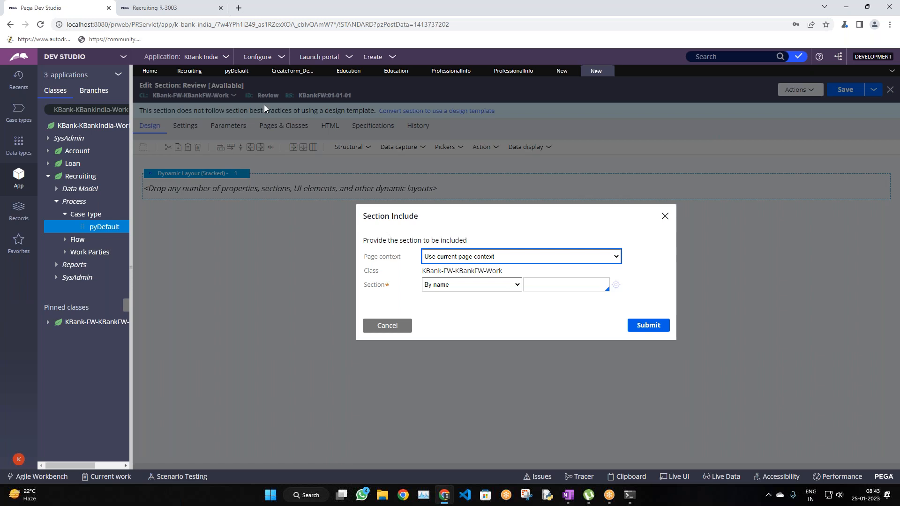
{"action": "left_click", "coordinate": [539, 291]}
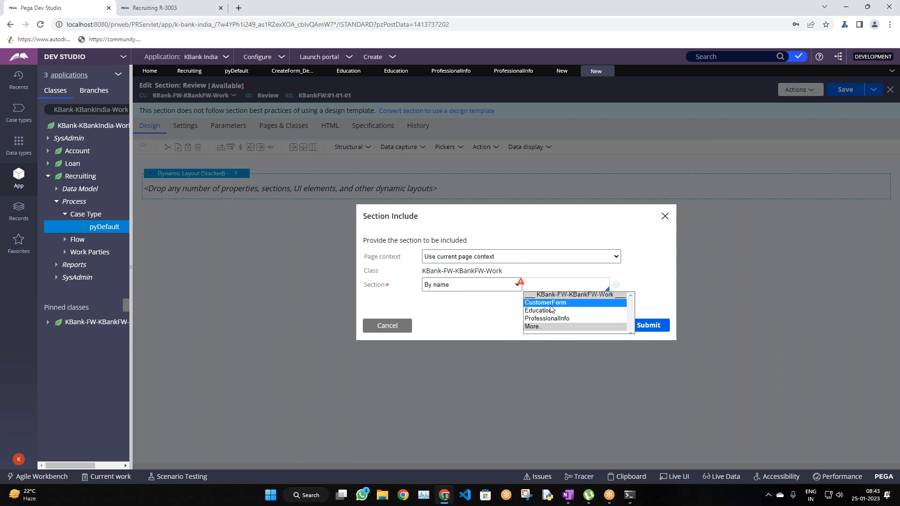
{"action": "left_click", "coordinate": [554, 303]}
{"action": "left_click", "coordinate": [638, 331]}
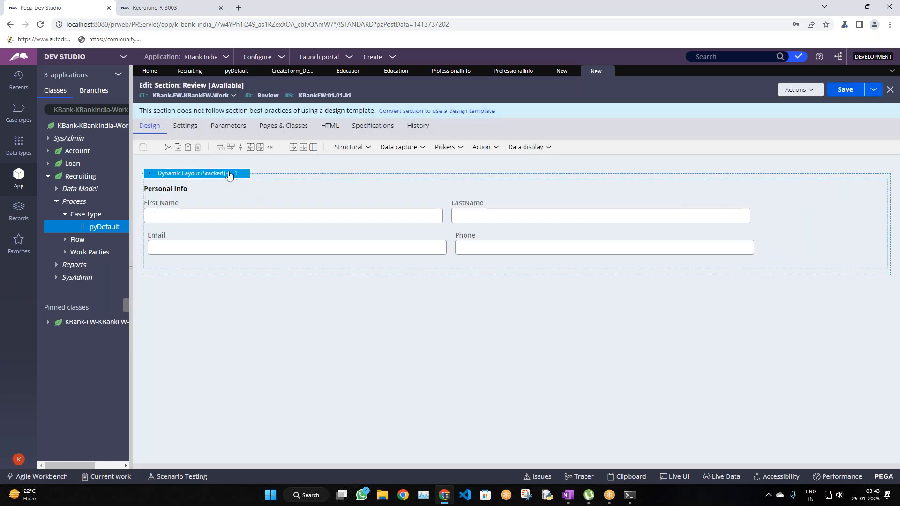
{"action": "left_click", "coordinate": [229, 174]}
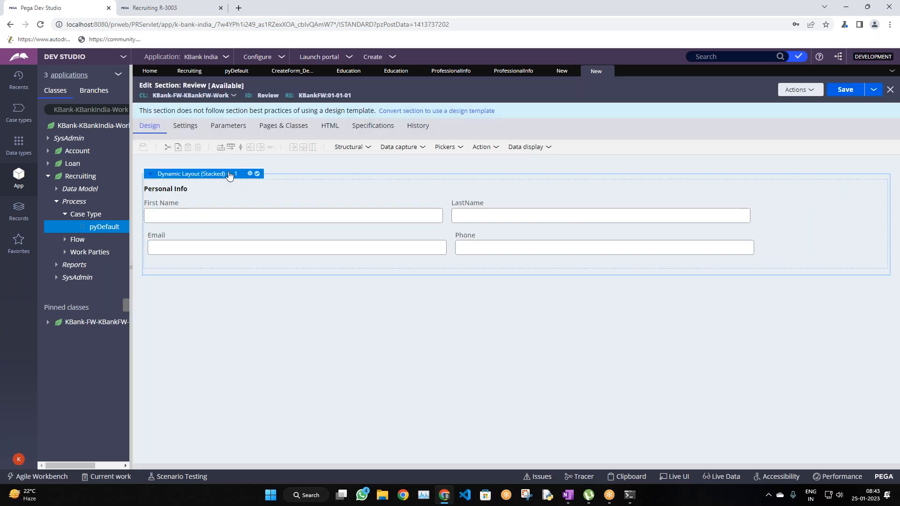
{"action": "left_click", "coordinate": [250, 173]}
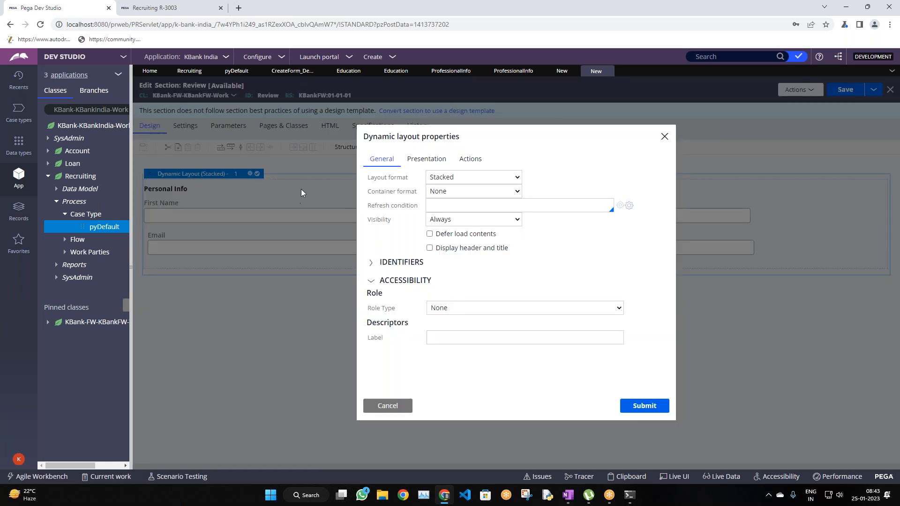
{"action": "left_click", "coordinate": [385, 406]}
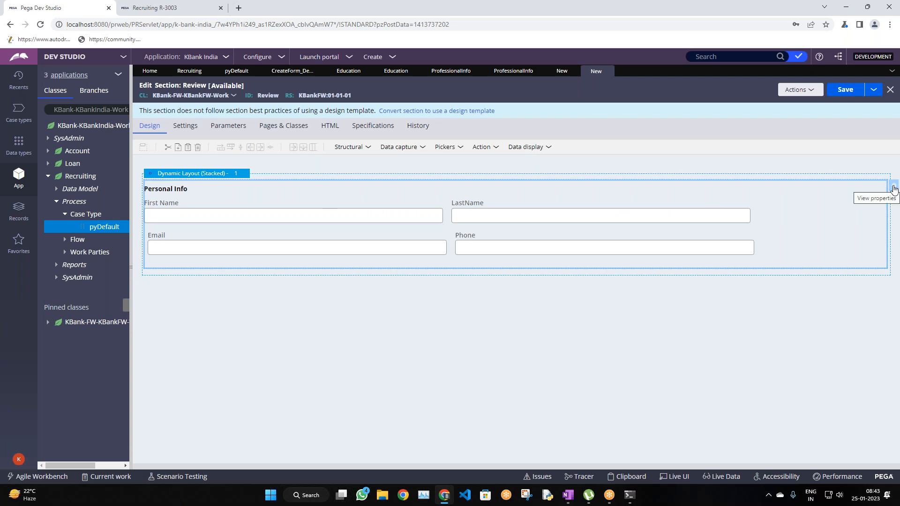
Step: Set the edit options of the embedded CustomerForm section to Read only (always) in its cell properties
{"action": "double_click", "coordinate": [477, 216]}
{"action": "left_click", "coordinate": [428, 167]}
{"action": "key", "text": "Down"}
{"action": "key", "text": "Down"}
{"action": "key", "text": "Up"}
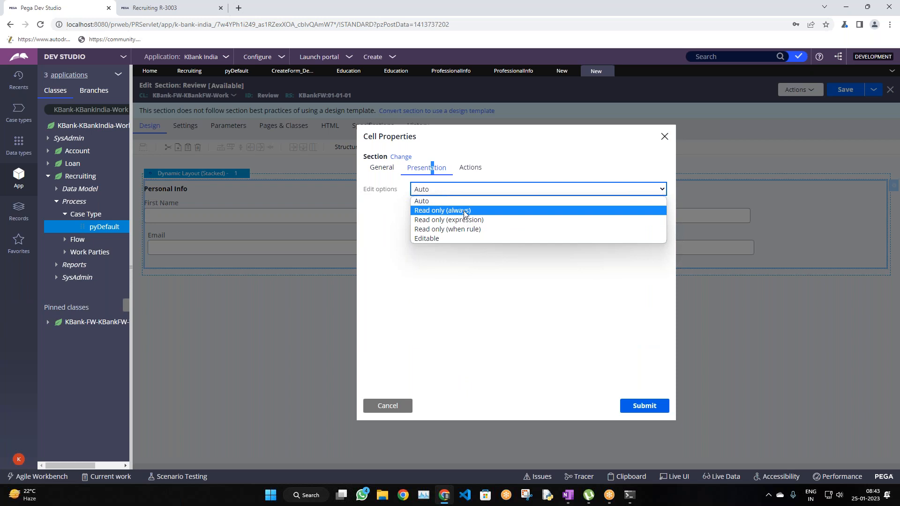
{"action": "key", "text": "Return"}
{"action": "left_click", "coordinate": [641, 409]}
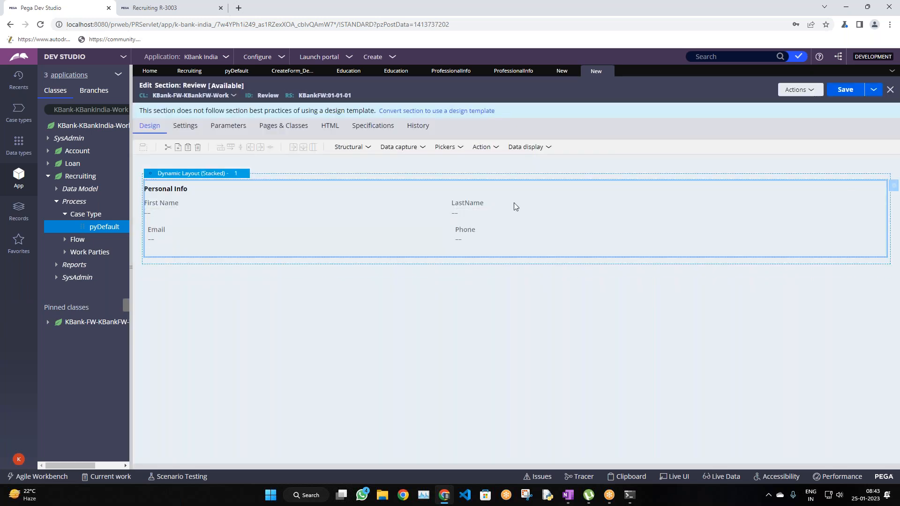
Step: Embed the Education section below the Personal Info section in the stacked dynamic layout, using the current page context
{"action": "left_click", "coordinate": [356, 148]}
{"action": "left_click_drag", "start_coordinate": [370, 291], "coordinate": [311, 271]}
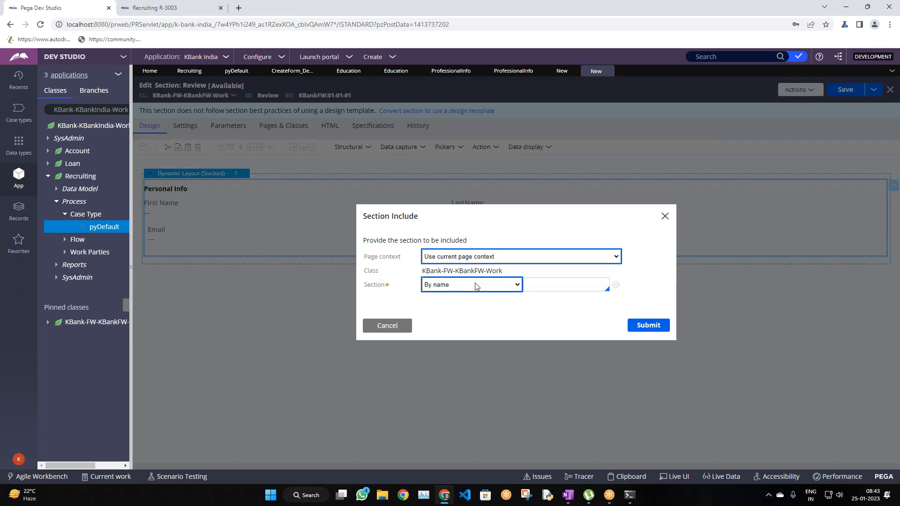
{"action": "left_click", "coordinate": [576, 281]}
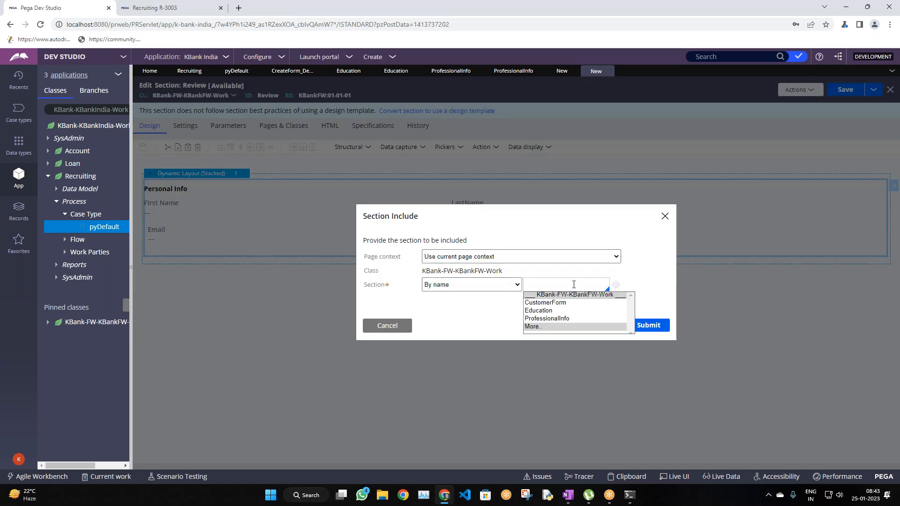
{"action": "left_click", "coordinate": [555, 311]}
{"action": "left_click", "coordinate": [659, 326]}
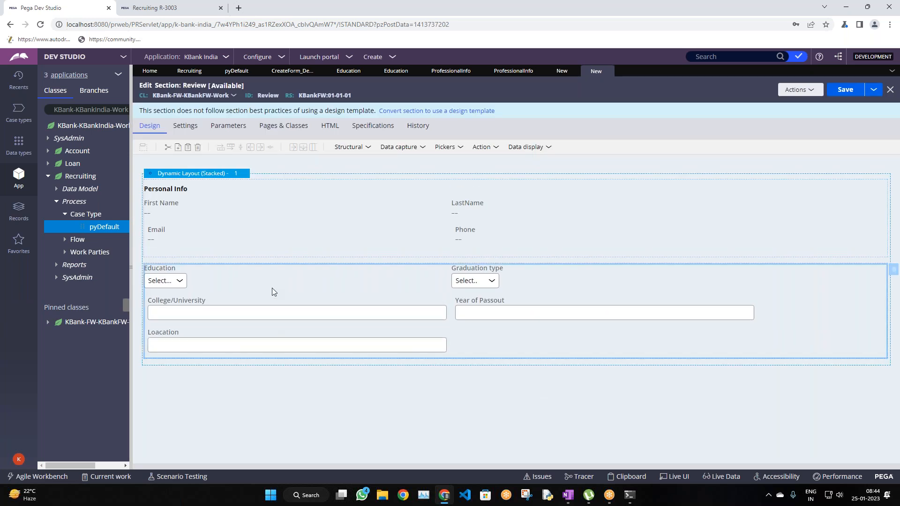
Step: Open the cell properties of the embedded Education section
{"action": "left_click", "coordinate": [894, 272]}
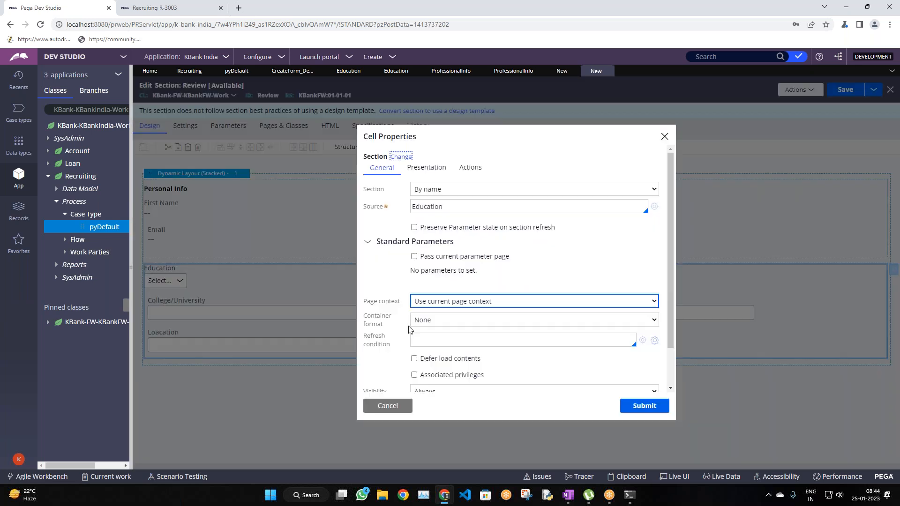
Step: Set the embedded Education section's edit options to Read only (always)
{"action": "left_click", "coordinate": [426, 168]}
{"action": "left_click", "coordinate": [434, 192]}
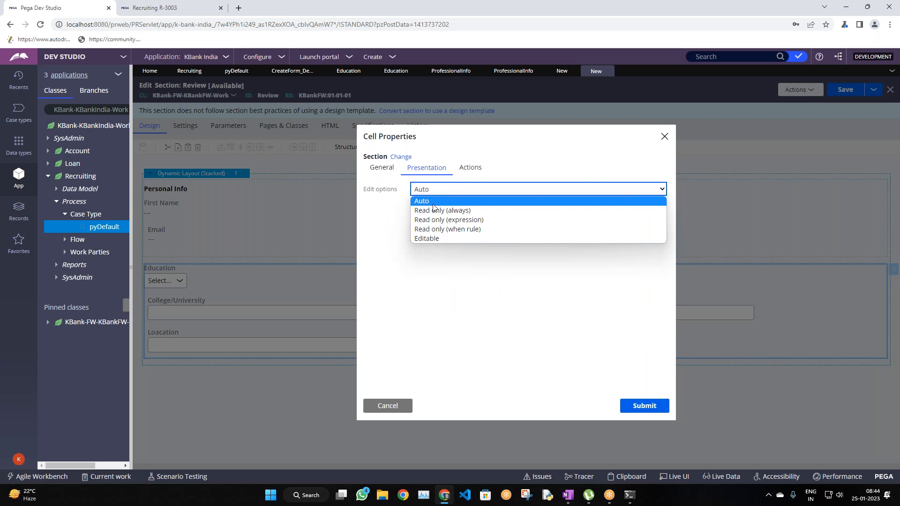
{"action": "left_click", "coordinate": [435, 210]}
{"action": "left_click", "coordinate": [653, 410]}
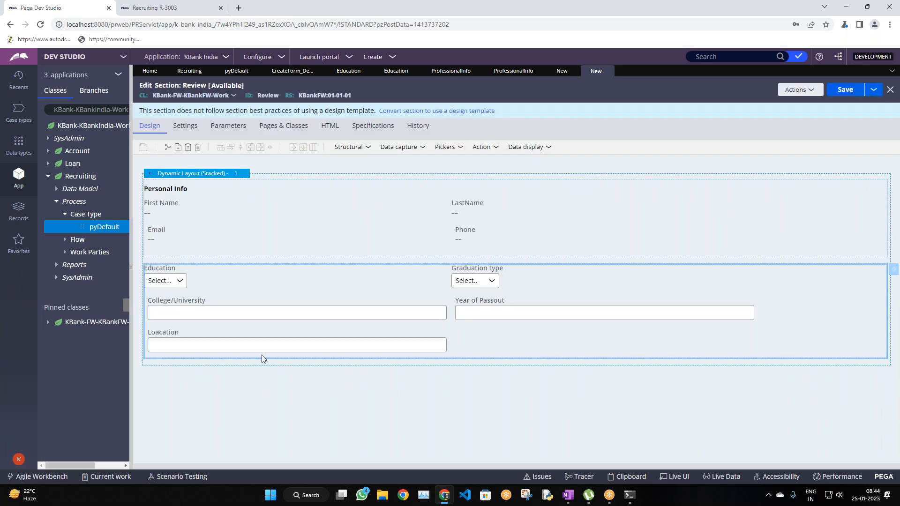
Step: Include the ProfessionalInfo section by name below the Education section in the Review section, using the current page context
{"action": "left_click", "coordinate": [341, 147]}
{"action": "left_click_drag", "start_coordinate": [375, 287], "coordinate": [301, 351]}
{"action": "left_click", "coordinate": [547, 285]}
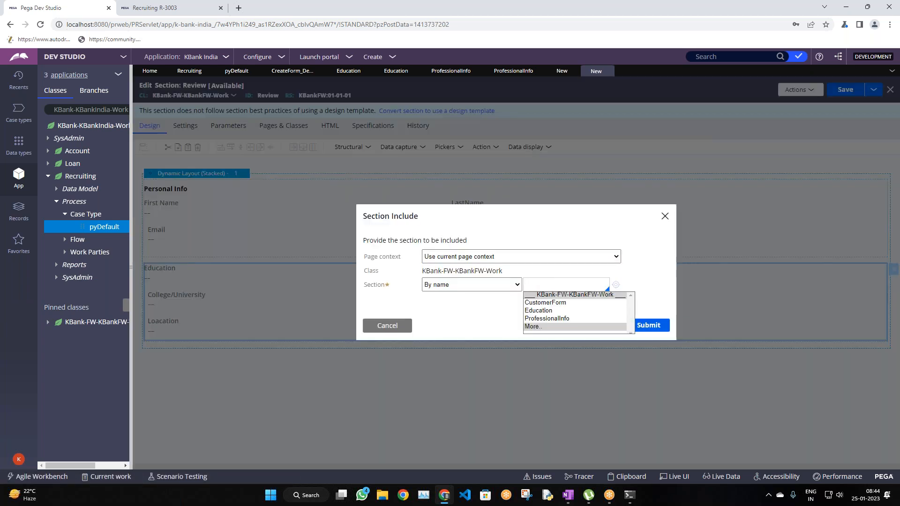
{"action": "left_click", "coordinate": [559, 319]}
{"action": "left_click", "coordinate": [662, 330]}
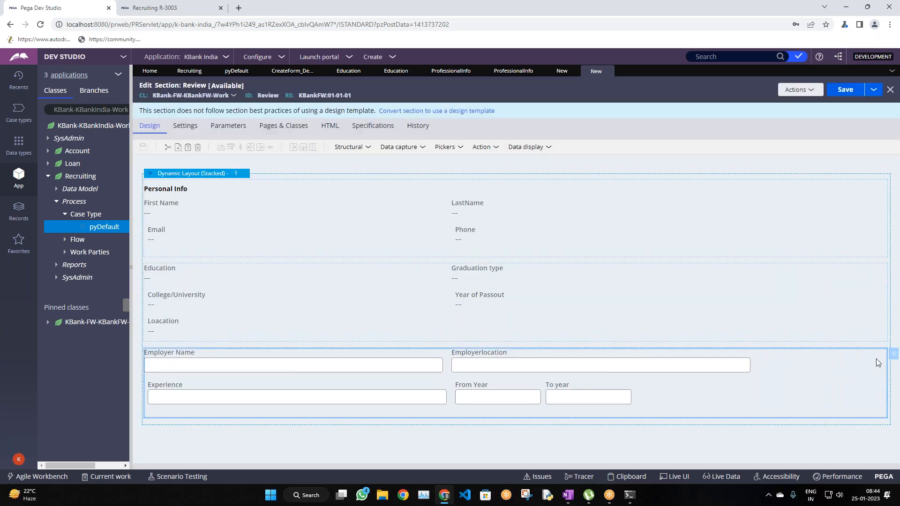
Step: Set the embedded ProfessionalInfo section's edit options to Read only (always)
{"action": "left_click", "coordinate": [894, 358]}
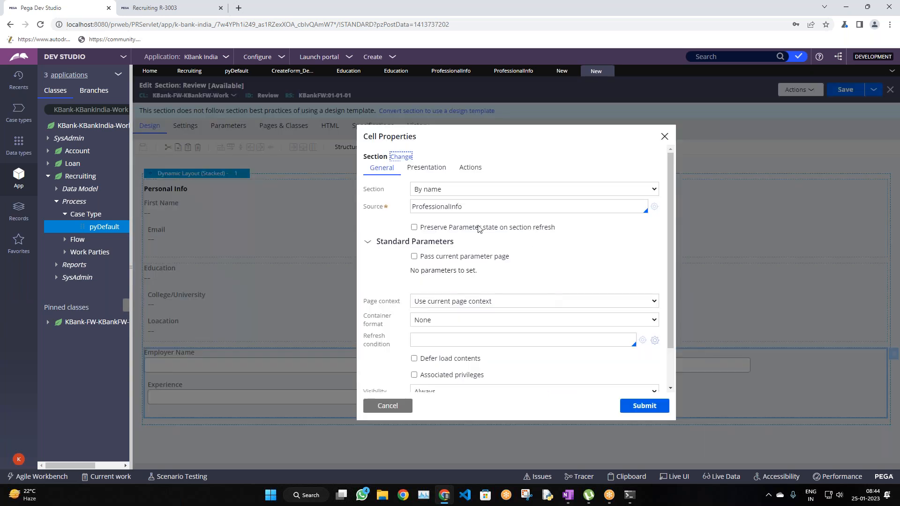
{"action": "left_click", "coordinate": [425, 171]}
{"action": "left_click", "coordinate": [441, 192]}
{"action": "key", "text": "Down"}
{"action": "key", "text": "Return"}
{"action": "left_click", "coordinate": [640, 406]}
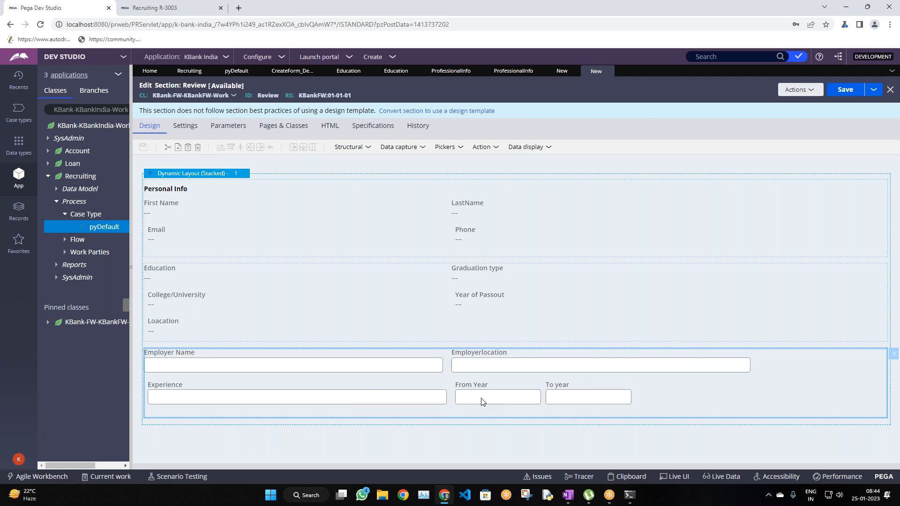
Step: Save the Review section and the Review flow action
{"action": "key", "text": "ctrl+s"}
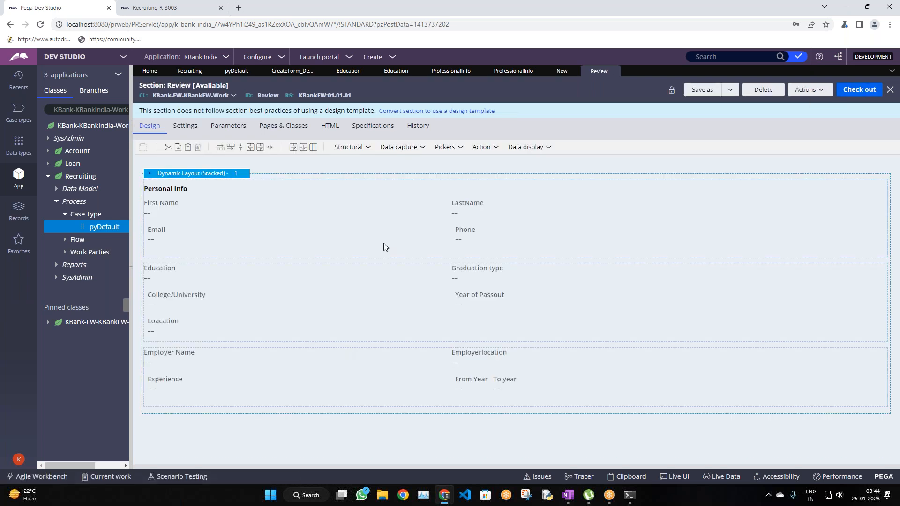
{"action": "left_click", "coordinate": [562, 71]}
{"action": "left_click", "coordinate": [833, 92]}
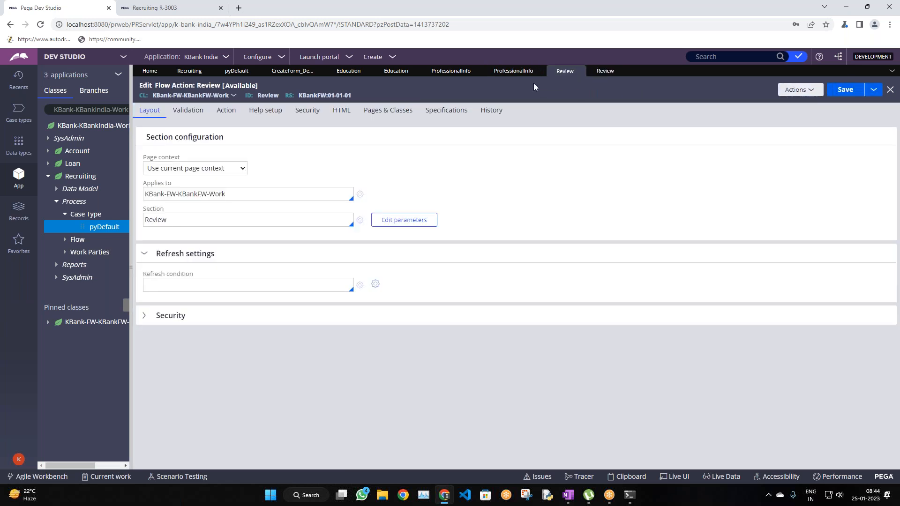
Step: Give the inline grid double layout in the ProfessionalInfo section a header caption titled "Professional Information"
{"action": "left_click", "coordinate": [522, 73]}
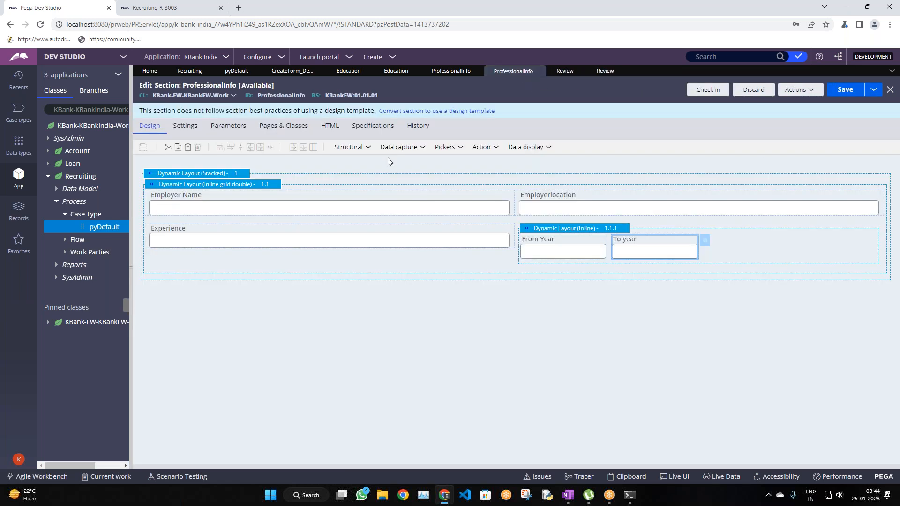
{"action": "left_click", "coordinate": [249, 187]}
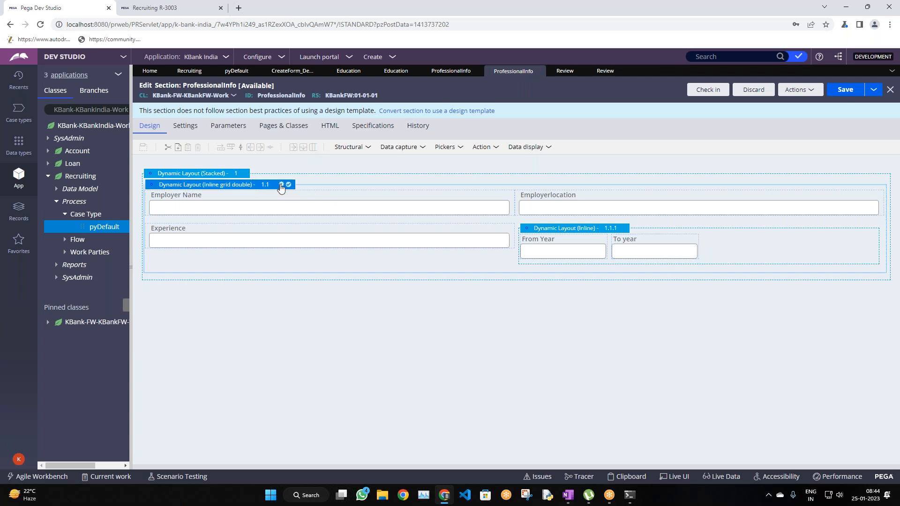
{"action": "left_click", "coordinate": [281, 185]}
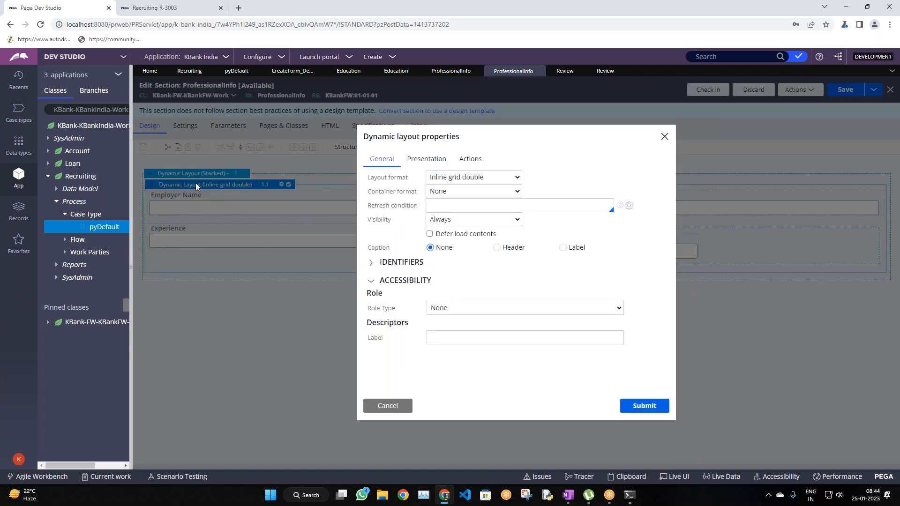
{"action": "left_click", "coordinate": [497, 248]}
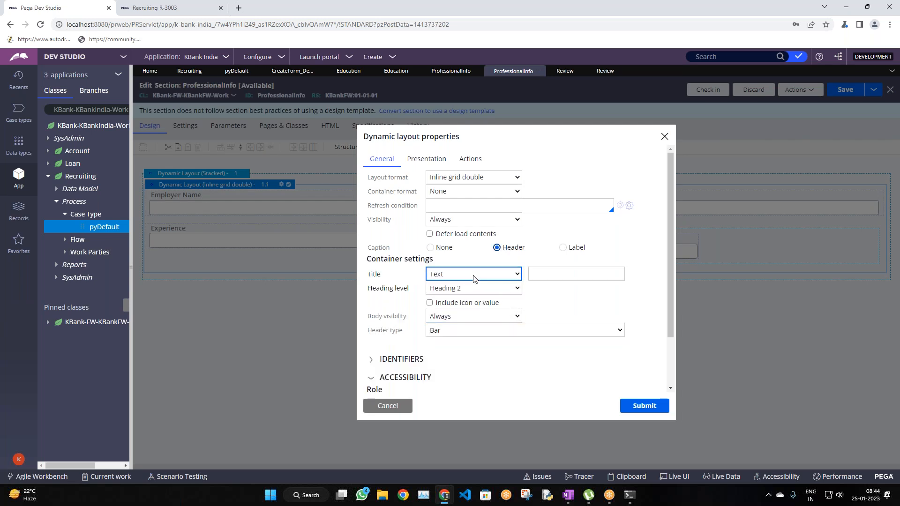
{"action": "left_click", "coordinate": [548, 276]}
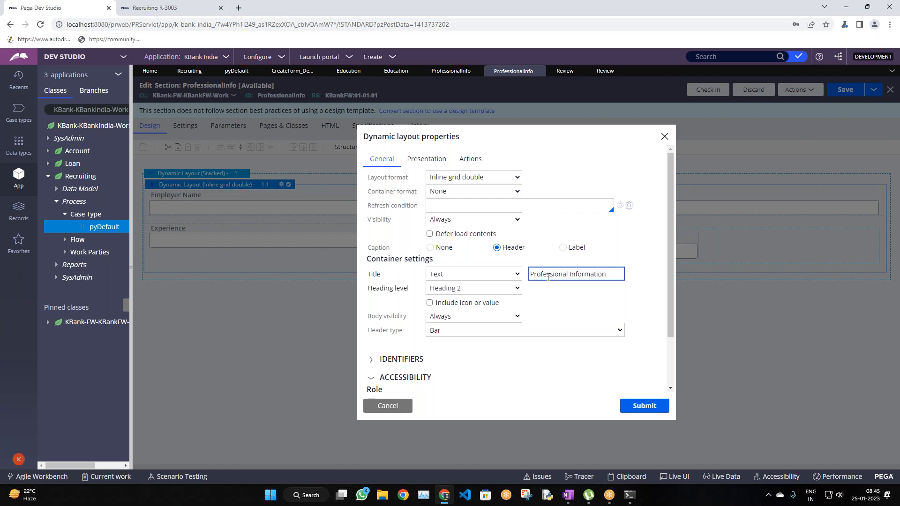
{"action": "left_click", "coordinate": [553, 313]}
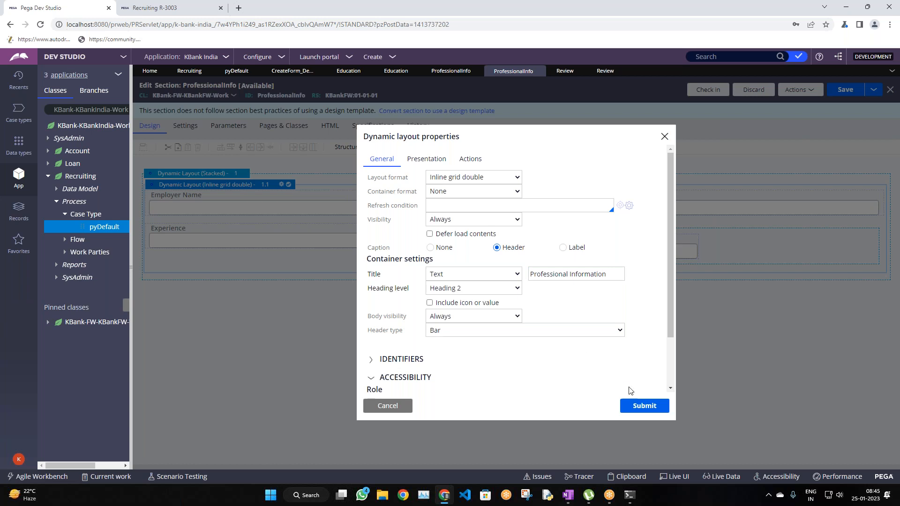
Step: Set the Professional Information header to Heading 4 with the Collapsible header type and submit the layout properties
{"action": "scroll", "coordinate": [478, 281], "scroll_direction": "down", "scroll_amount": 2}
{"action": "left_click", "coordinate": [476, 228]}
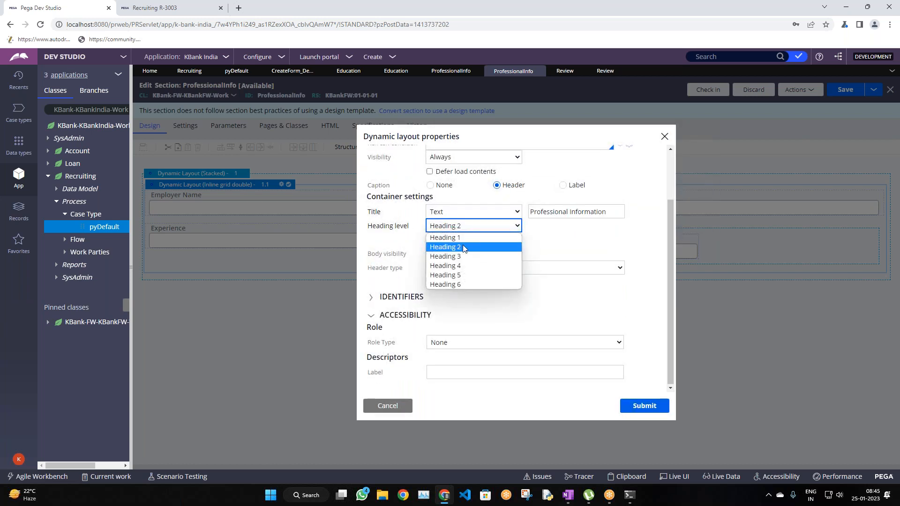
{"action": "left_click", "coordinate": [464, 263]}
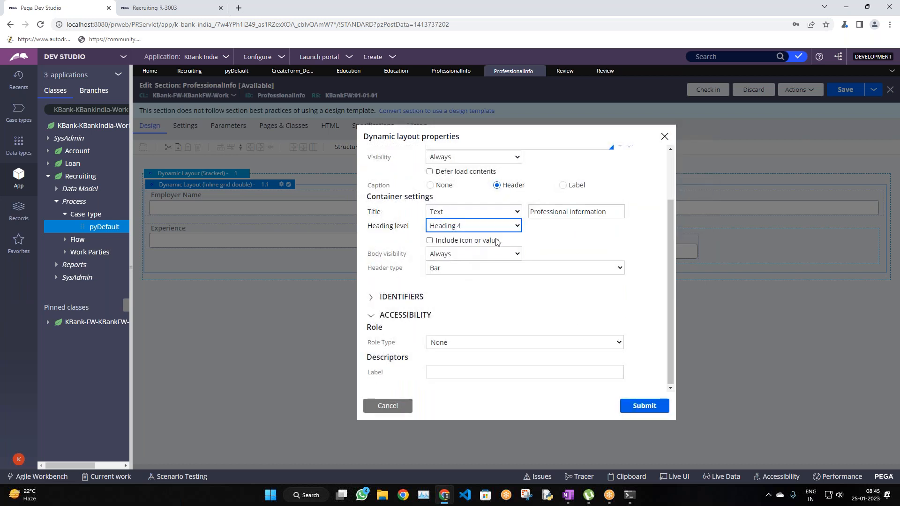
{"action": "left_click", "coordinate": [466, 266]}
{"action": "left_click", "coordinate": [455, 282]}
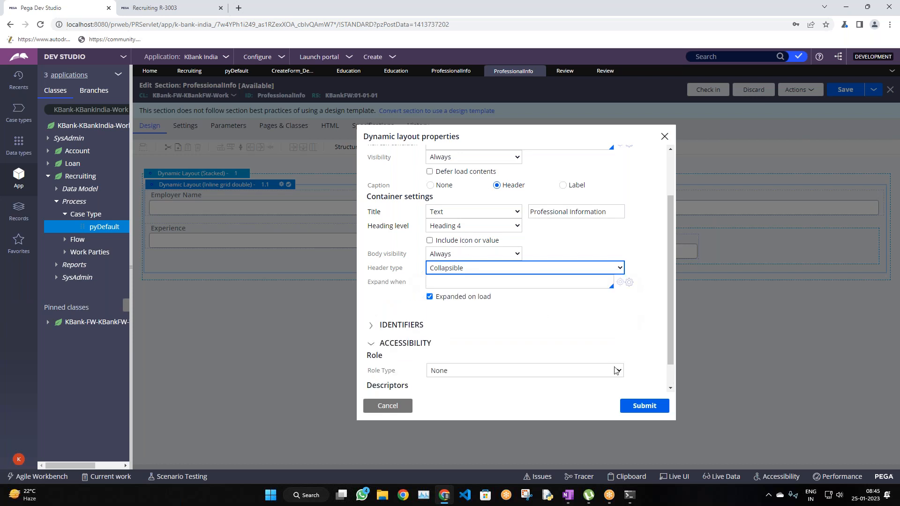
{"action": "left_click", "coordinate": [645, 406]}
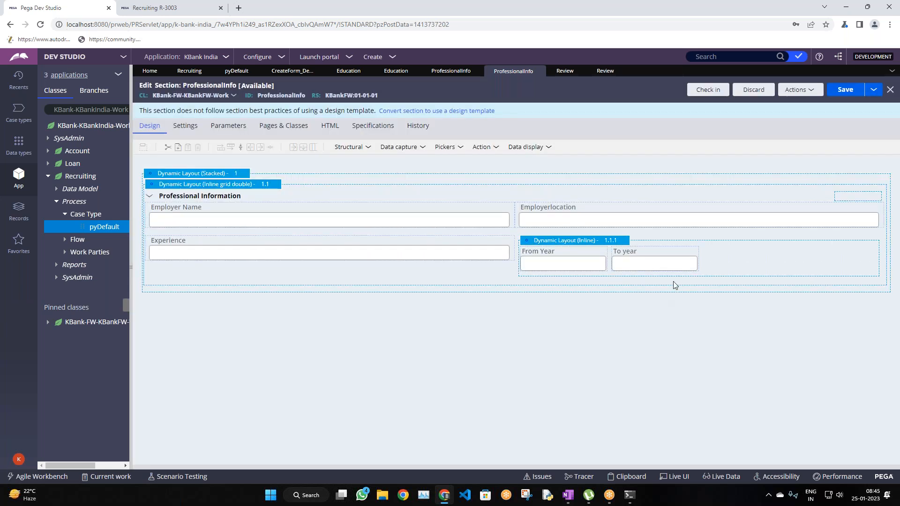
Step: Check in the ProfessionalInfo section with the comment "www"
{"action": "left_click", "coordinate": [708, 89]}
{"action": "type", "text": "www"}
{"action": "key", "text": "Return"}
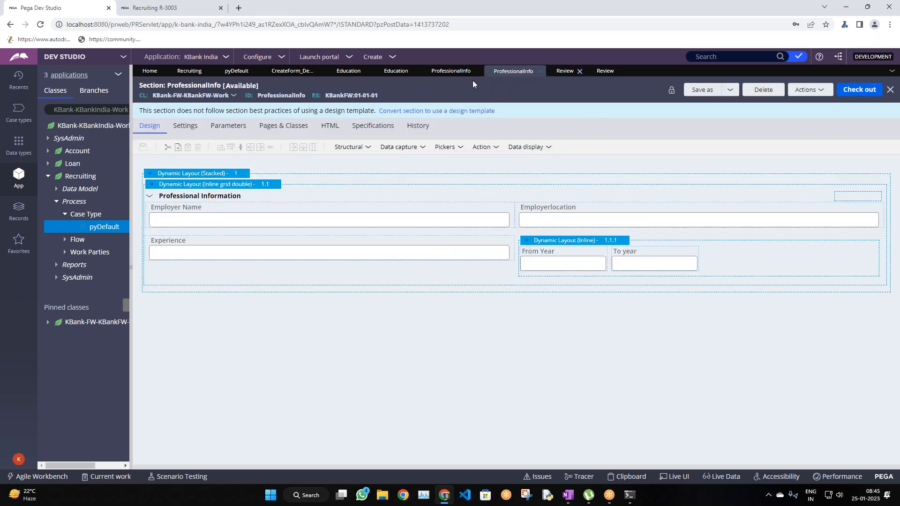
Step: Open the Education section rule for KBank-FW-KBankFW-Work
{"action": "left_click", "coordinate": [387, 72]}
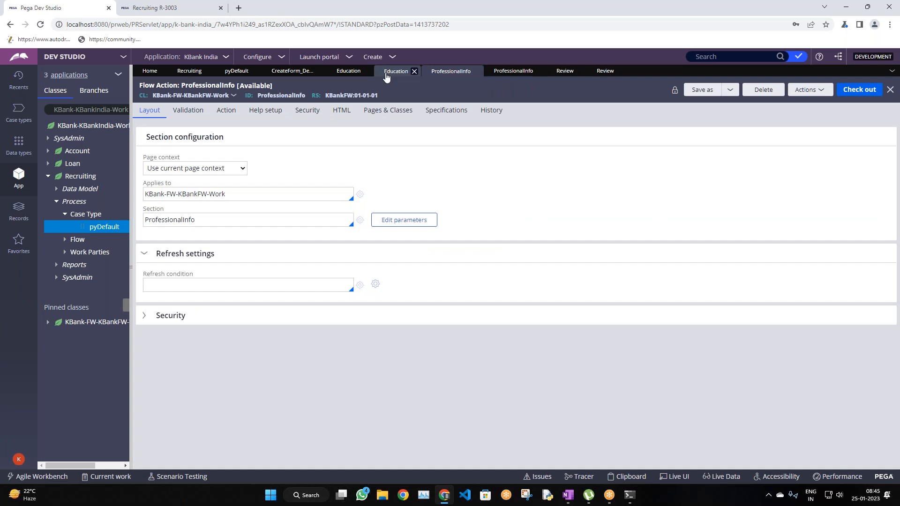
{"action": "left_click", "coordinate": [347, 72]}
{"action": "left_click", "coordinate": [390, 73]}
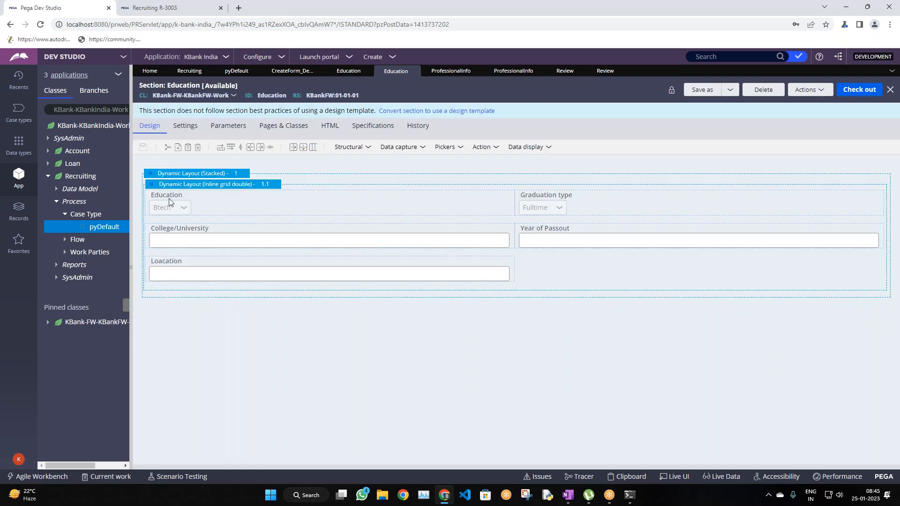
Step: Examine the Education section's inline grid double layout properties and the Education form of the running Recruiting case
{"action": "left_click", "coordinate": [282, 184]}
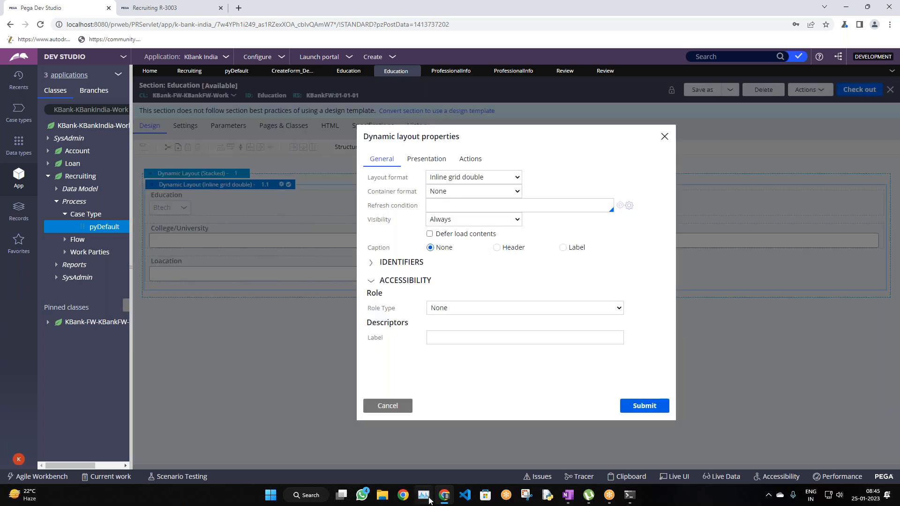
{"action": "left_click", "coordinate": [394, 407]}
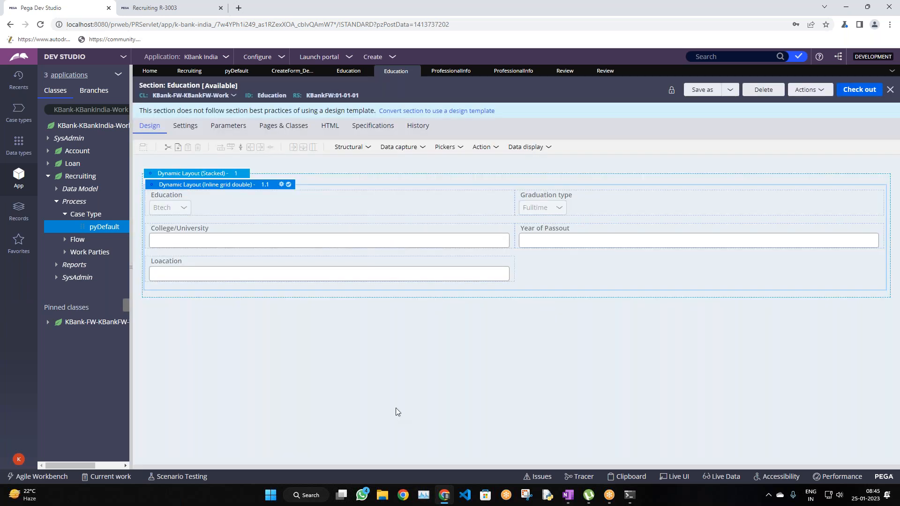
{"action": "left_click", "coordinate": [177, 7]}
{"action": "left_click", "coordinate": [425, 137]}
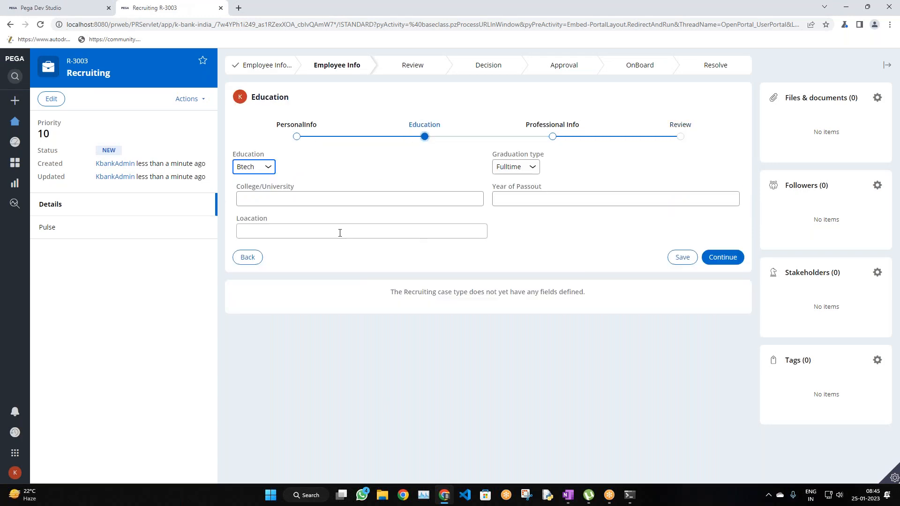
{"action": "left_click", "coordinate": [71, 8]}
{"action": "left_click", "coordinate": [281, 185]}
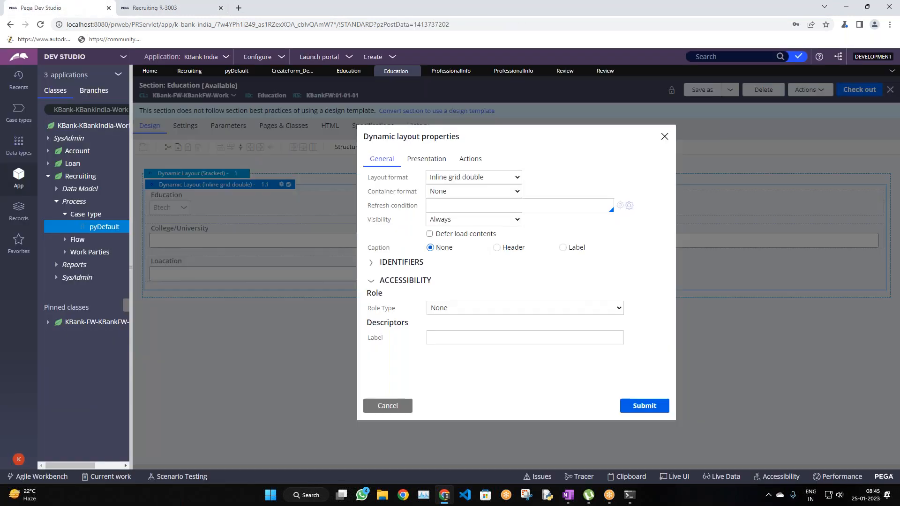
{"action": "left_click", "coordinate": [388, 406]}
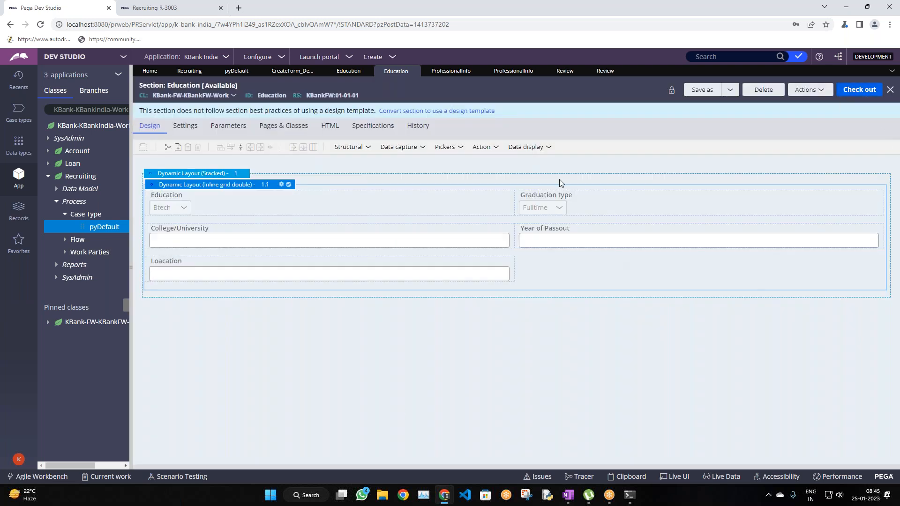
Step: Check out the Education section and give its inline grid double layout a Heading 4 header titled "Education"
{"action": "left_click", "coordinate": [860, 90]}
{"action": "left_click", "coordinate": [281, 184]}
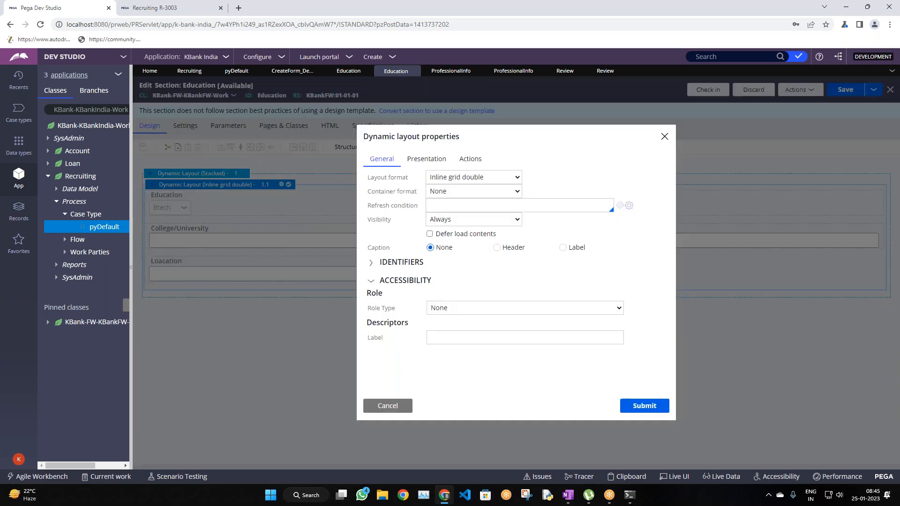
{"action": "left_click", "coordinate": [496, 249]}
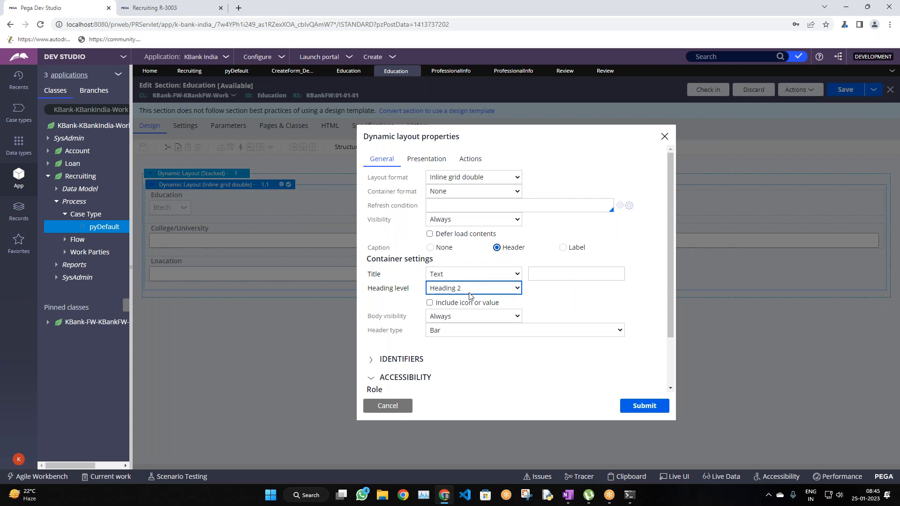
{"action": "left_click", "coordinate": [474, 288]}
{"action": "left_click", "coordinate": [464, 331]}
{"action": "left_click", "coordinate": [556, 273]}
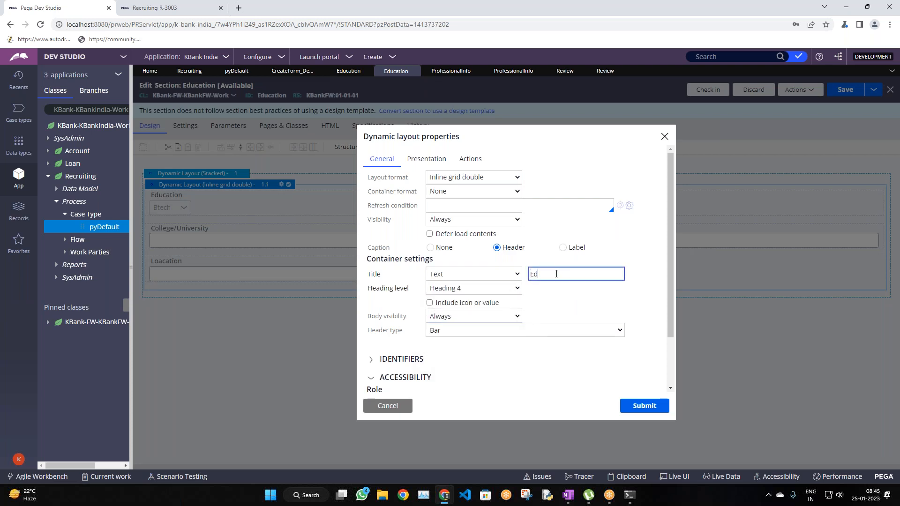
{"action": "type", "text": "Education"}
{"action": "left_click", "coordinate": [555, 303]}
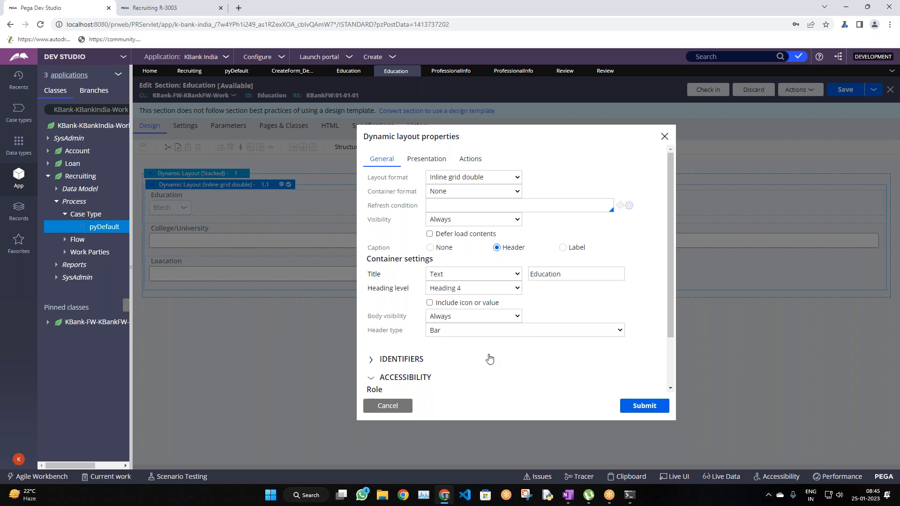
Step: Set the Education layout's header type to Collapsible, submit the properties and save the section
{"action": "left_click", "coordinate": [477, 320]}
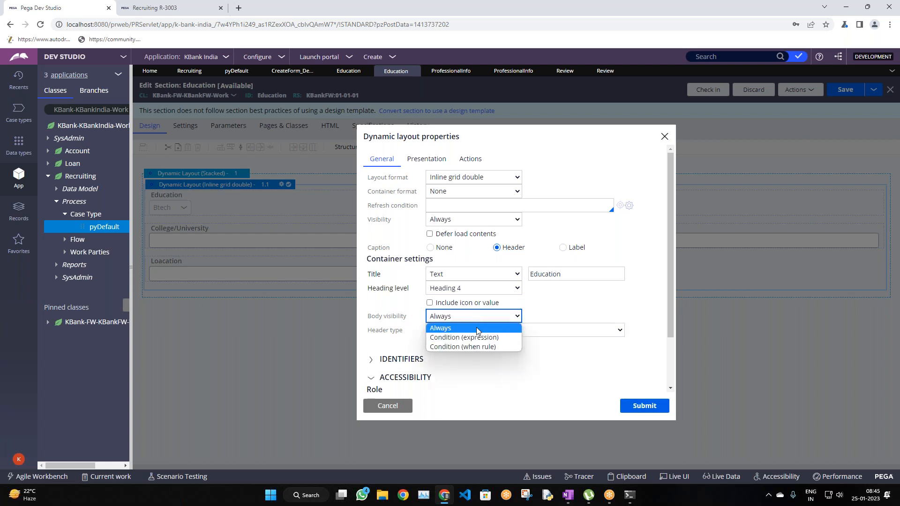
{"action": "left_click", "coordinate": [543, 336]}
{"action": "left_click", "coordinate": [500, 343]}
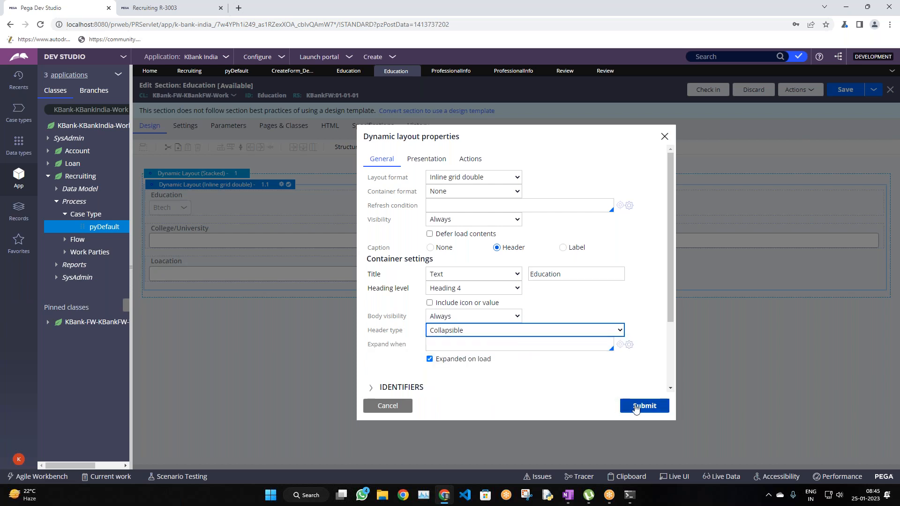
{"action": "left_click", "coordinate": [639, 407]}
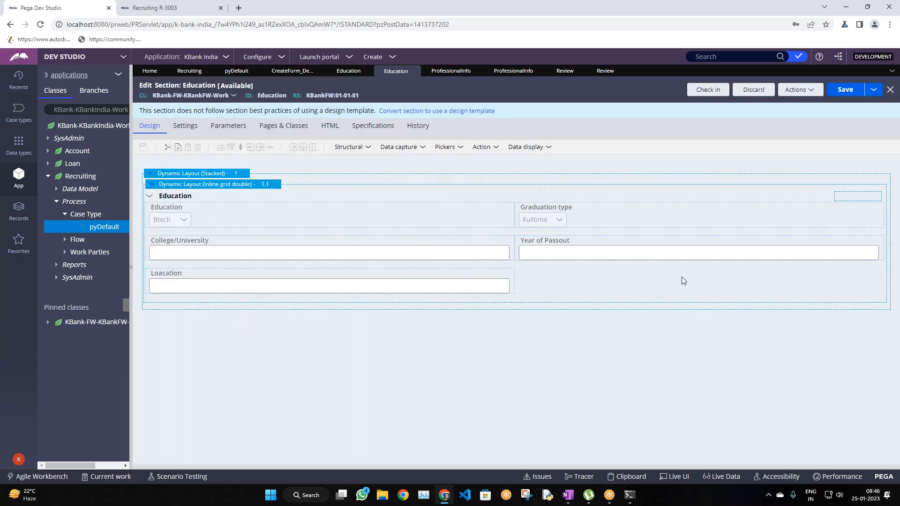
{"action": "left_click", "coordinate": [843, 91]}
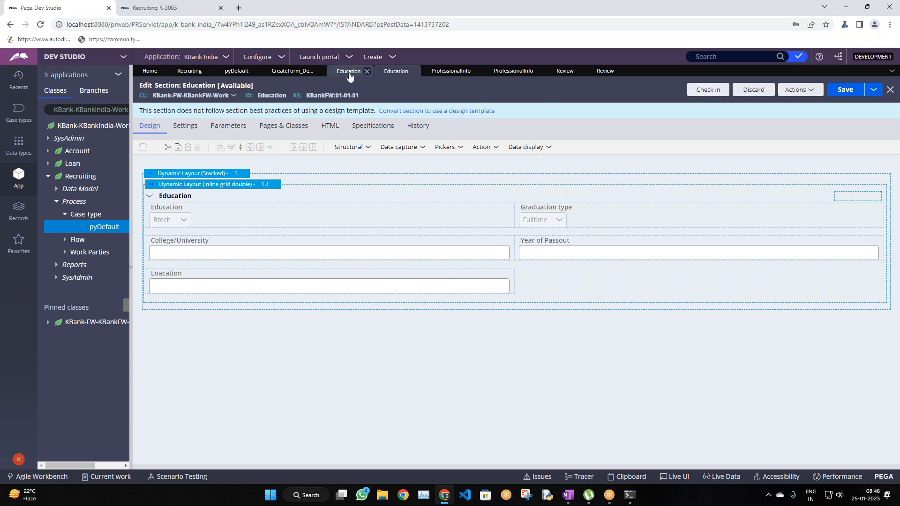
{"action": "left_click", "coordinate": [838, 88]}
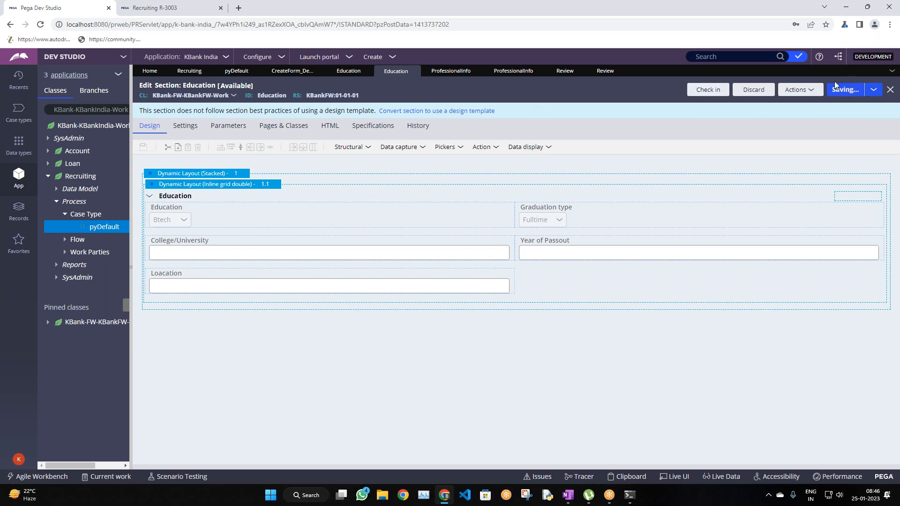
Step: Check in the Education section with a check-in comment
{"action": "left_click", "coordinate": [708, 89]}
{"action": "type", "text": "we"}
{"action": "key", "text": "BackSpace"}
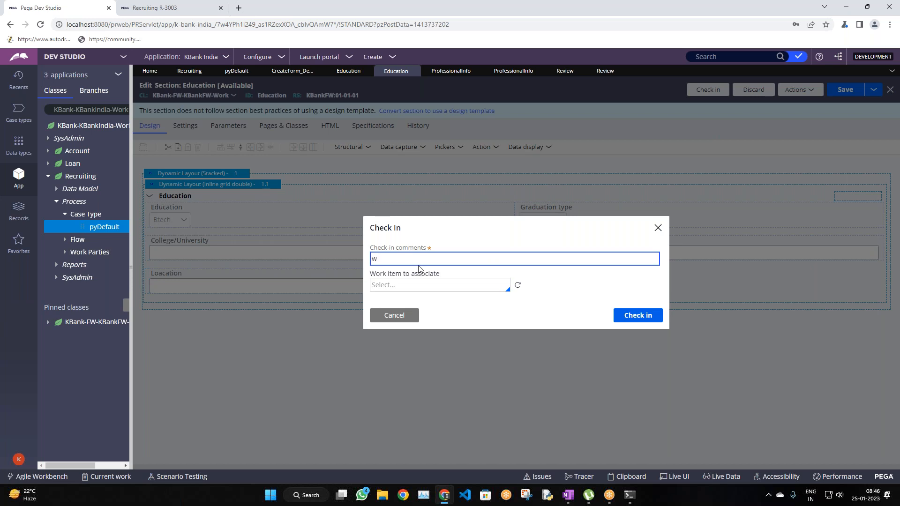
{"action": "left_click", "coordinate": [609, 317]}
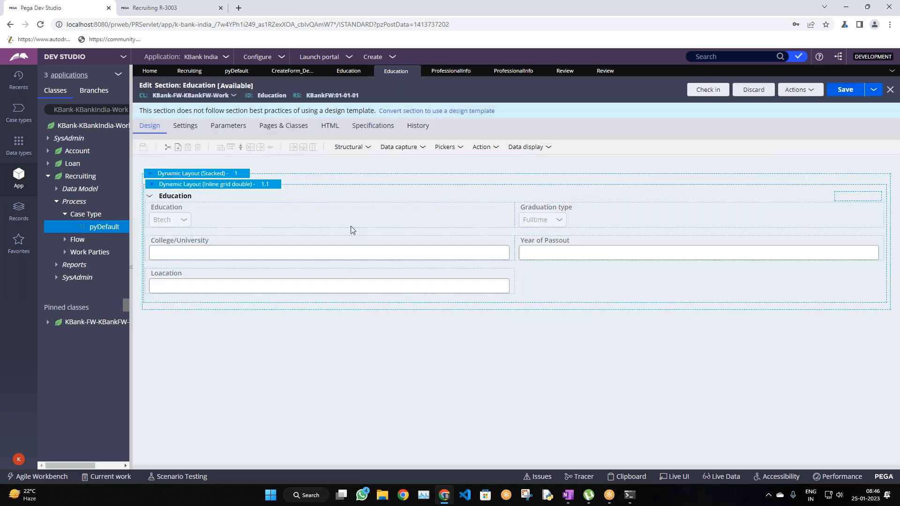
Step: Go through the running Recruiting case's PersonalInfo, Education, Professional Info and Review steps to compare their section headers
{"action": "left_click", "coordinate": [155, 5]}
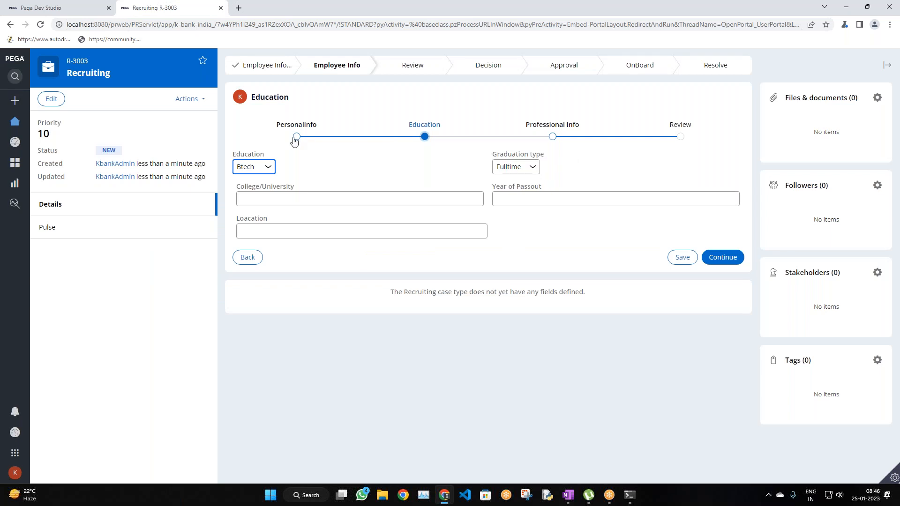
{"action": "left_click", "coordinate": [296, 138]}
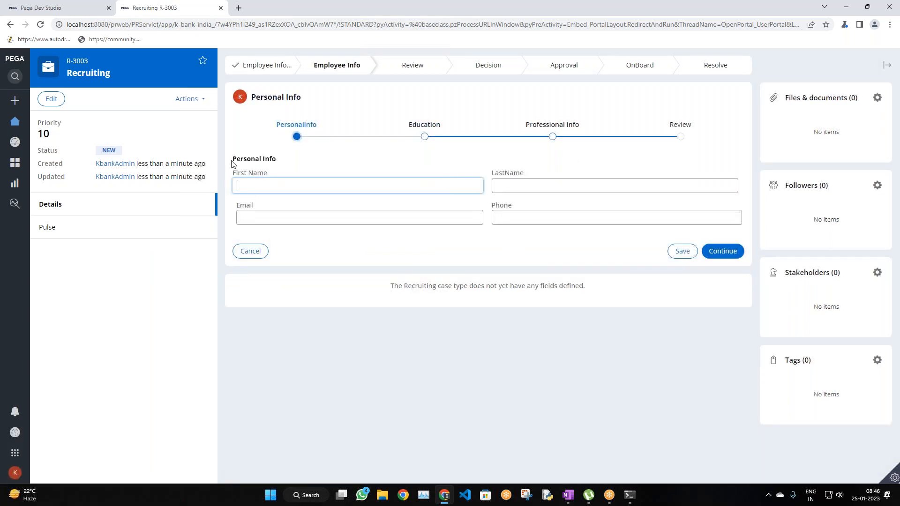
{"action": "left_click", "coordinate": [426, 137]}
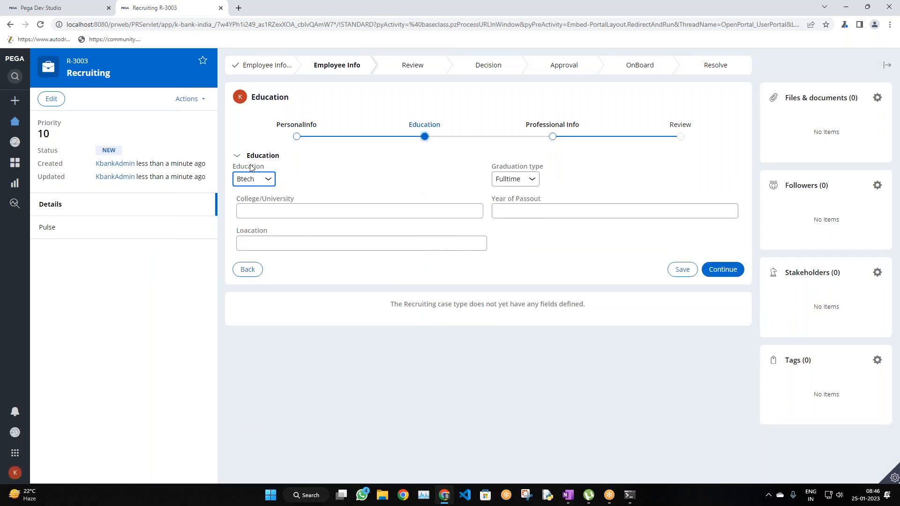
{"action": "left_click_drag", "start_coordinate": [244, 156], "coordinate": [295, 158]}
{"action": "left_click", "coordinate": [553, 136]}
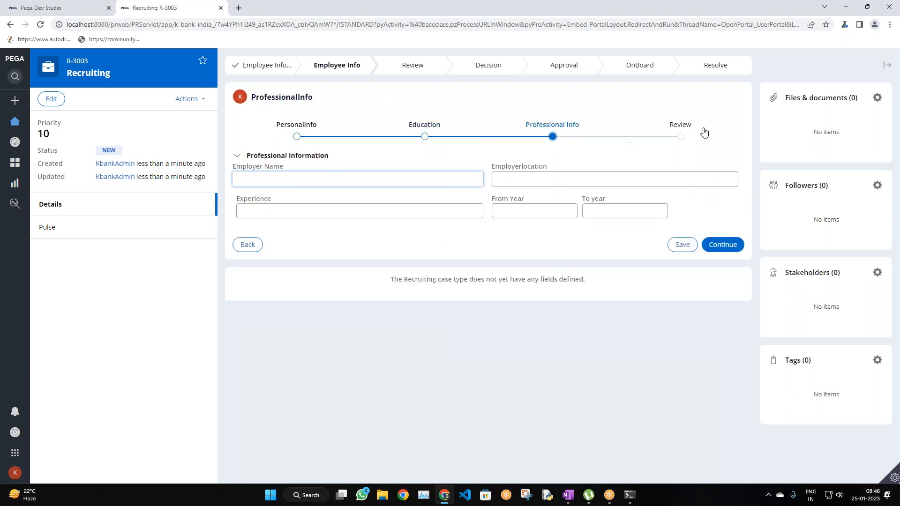
{"action": "left_click", "coordinate": [680, 137]}
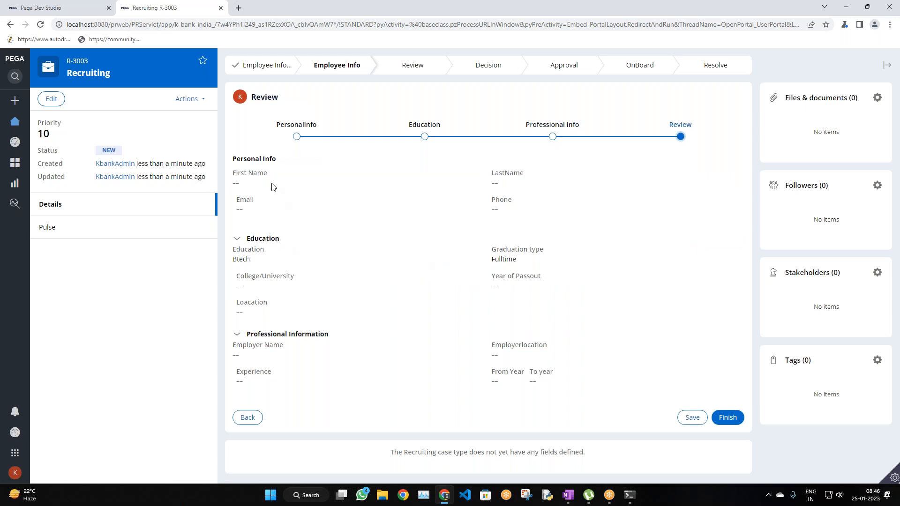
Step: Complete the case's Personal Info form with Test1 as first and last name, an email and a phone number, and continue
{"action": "left_click", "coordinate": [297, 136]}
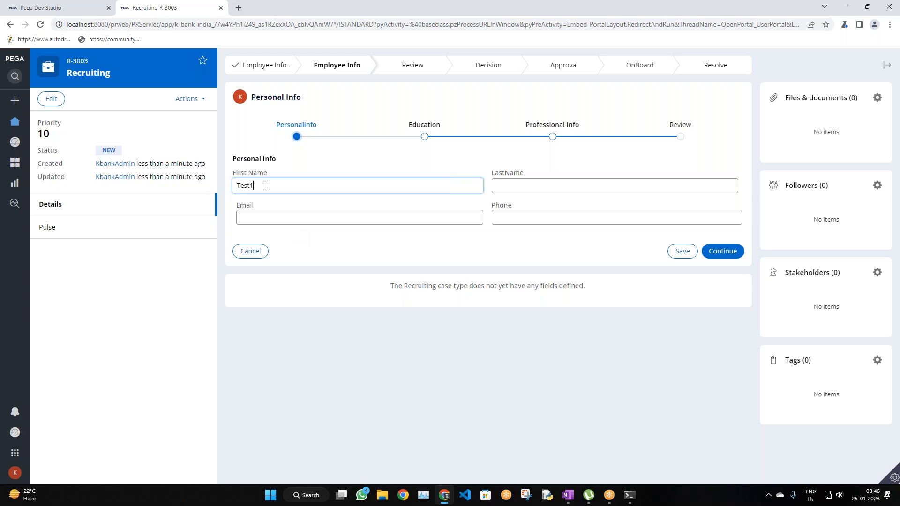
{"action": "double_click", "coordinate": [266, 185]}
{"action": "key", "text": "ctrl+c"}
{"action": "left_click", "coordinate": [586, 185]}
{"action": "type", "text": "Test1"}
{"action": "left_click", "coordinate": [320, 218]}
{"action": "key", "text": "ctrl+v"}
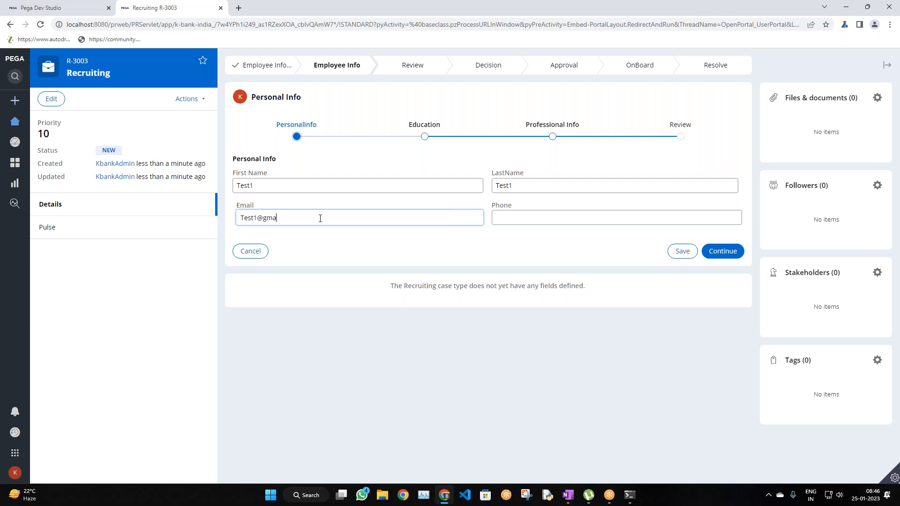
{"action": "type", "text": "@gmail.com"}
{"action": "left_click", "coordinate": [544, 219]}
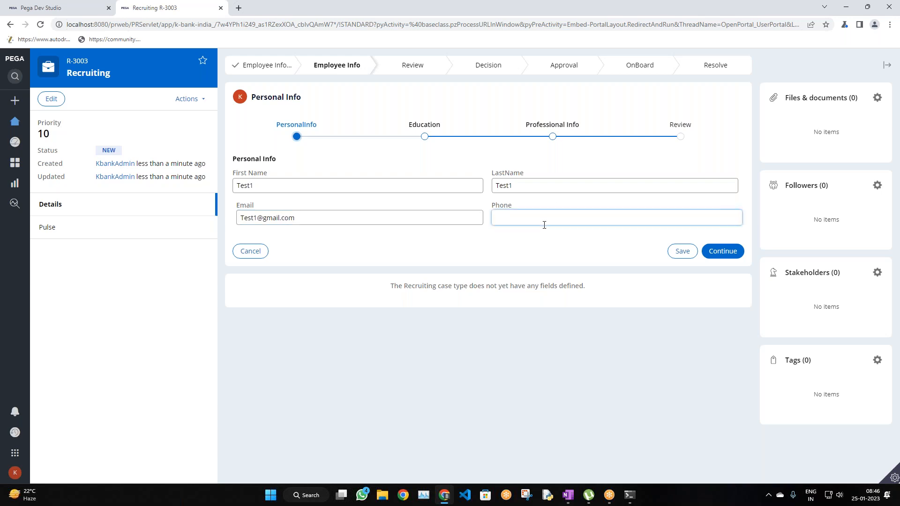
{"action": "type", "text": "912313133"}
{"action": "left_click", "coordinate": [711, 257]}
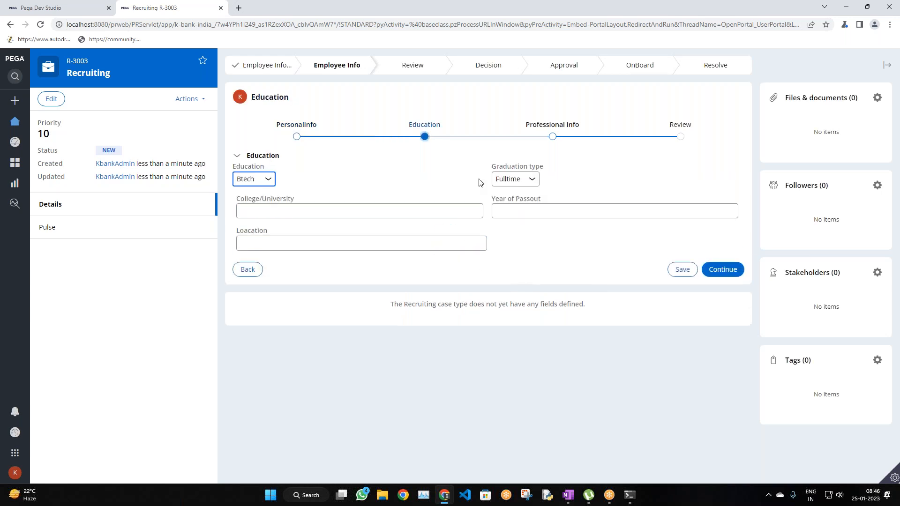
Step: Complete the Education form with college JNTU, passout year 2010 and location Hyderabad, and continue
{"action": "left_click", "coordinate": [333, 218]}
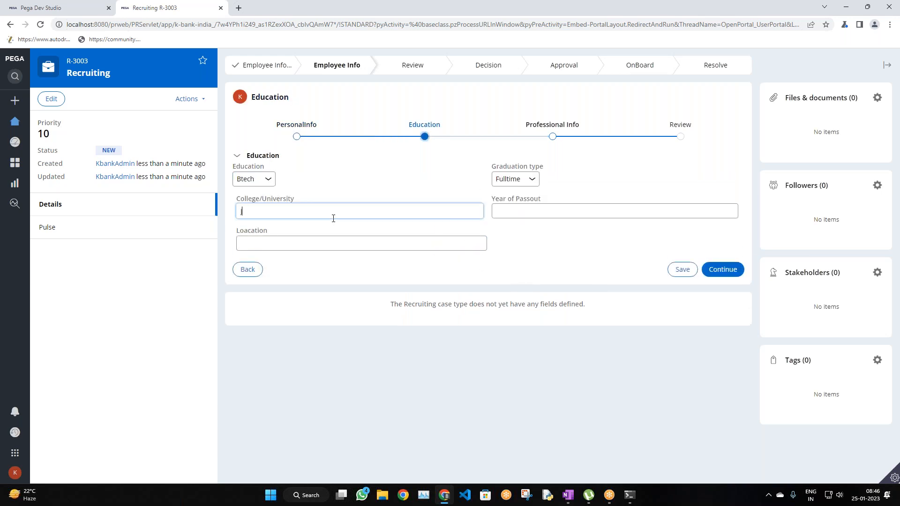
{"action": "type", "text": "JNTU"}
{"action": "left_click", "coordinate": [626, 209]}
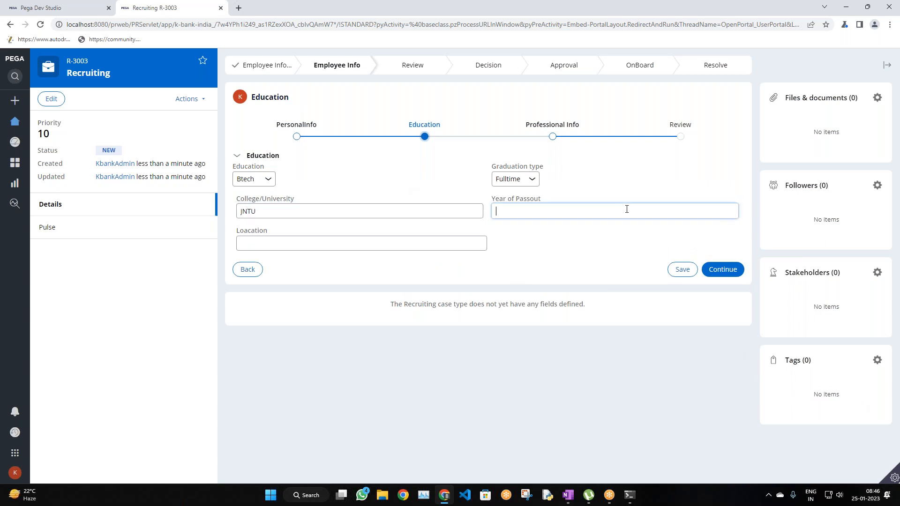
{"action": "type", "text": "2010"}
{"action": "left_click", "coordinate": [407, 237]}
{"action": "type", "text": "Hyde"}
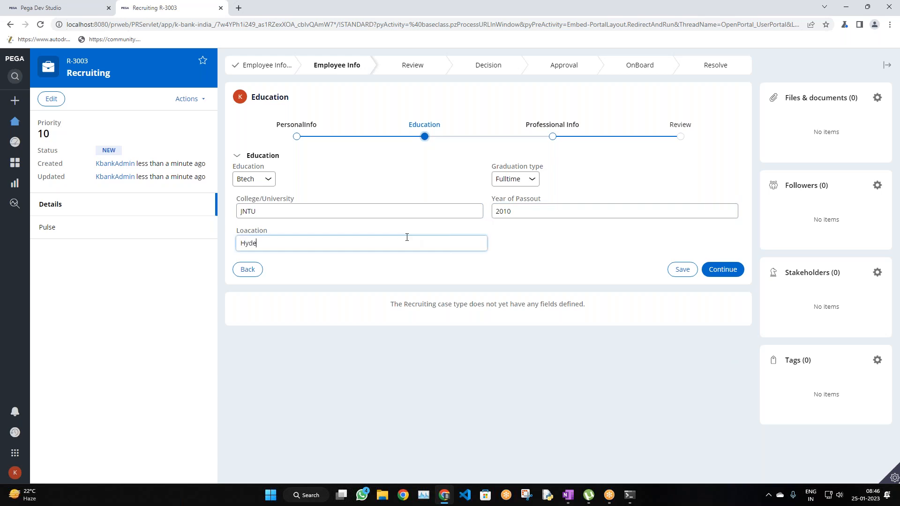
{"action": "type", "text": "rabad"}
{"action": "left_click", "coordinate": [719, 268]}
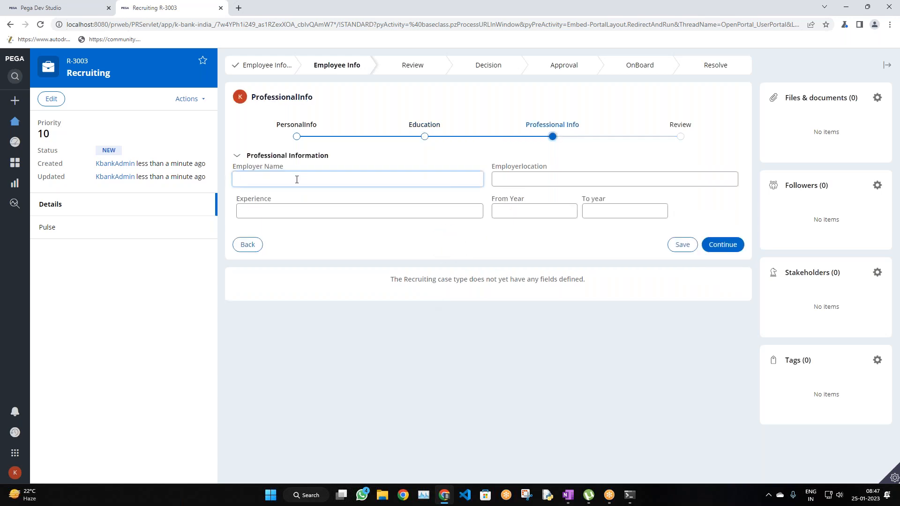
Step: Complete the Professional Information form with employer TCS, location HYd, experience 12, from year 2010 and to year 2023, and continue
{"action": "type", "text": "TCS"}
{"action": "left_click", "coordinate": [546, 178]}
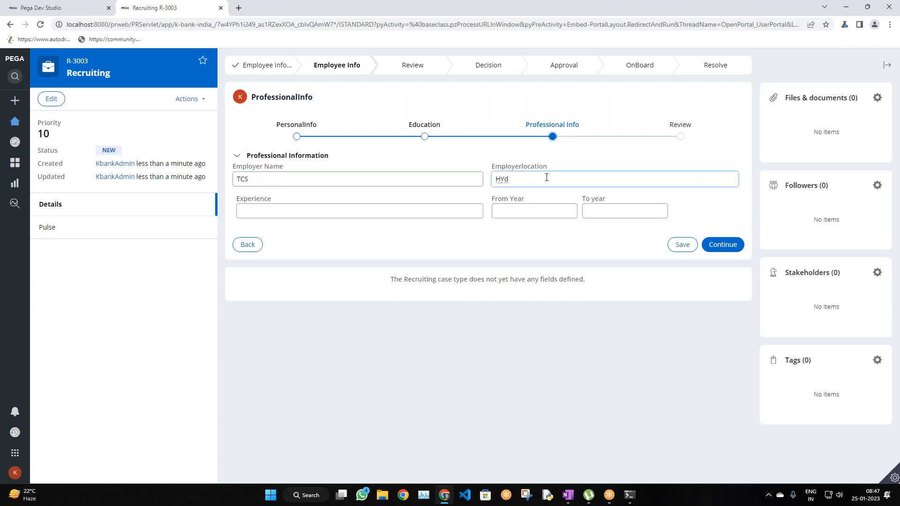
{"action": "left_click", "coordinate": [407, 207]}
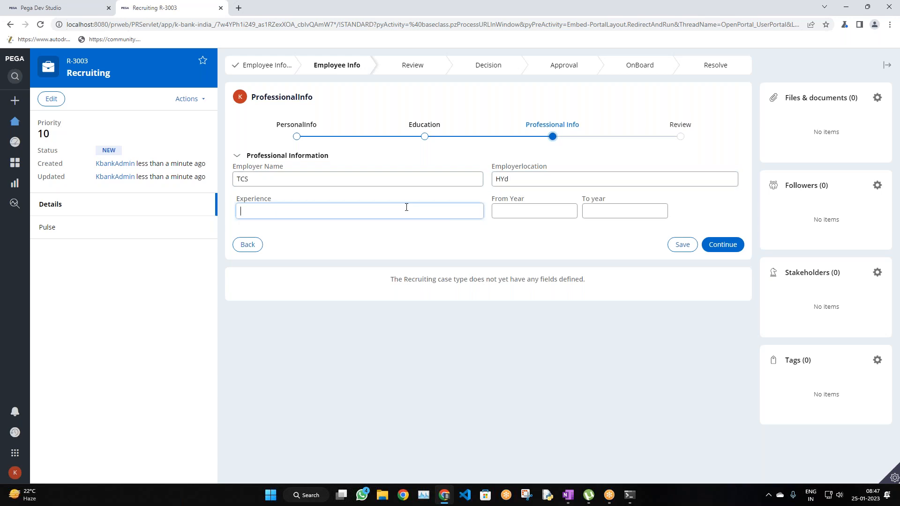
{"action": "type", "text": "12"}
{"action": "left_click", "coordinate": [514, 213]}
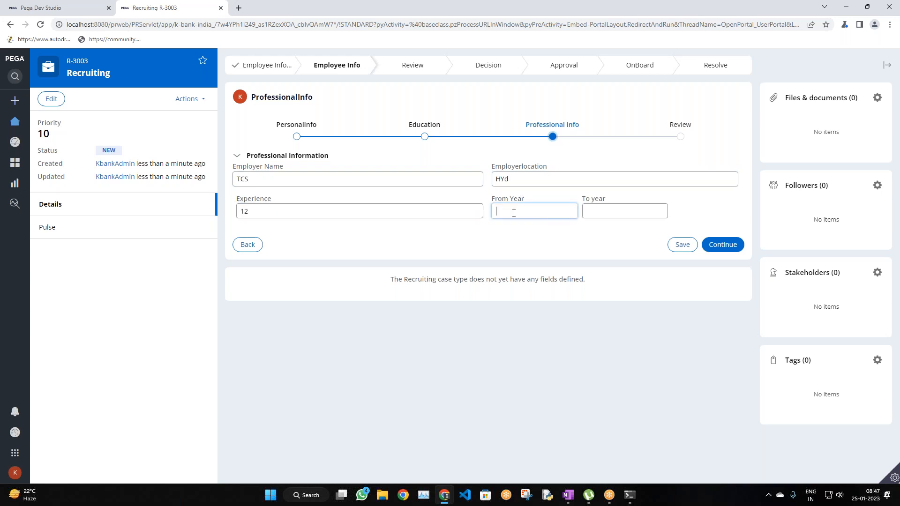
{"action": "type", "text": "2010"}
{"action": "left_click", "coordinate": [602, 208]}
{"action": "type", "text": "2023"}
{"action": "left_click", "coordinate": [730, 244]}
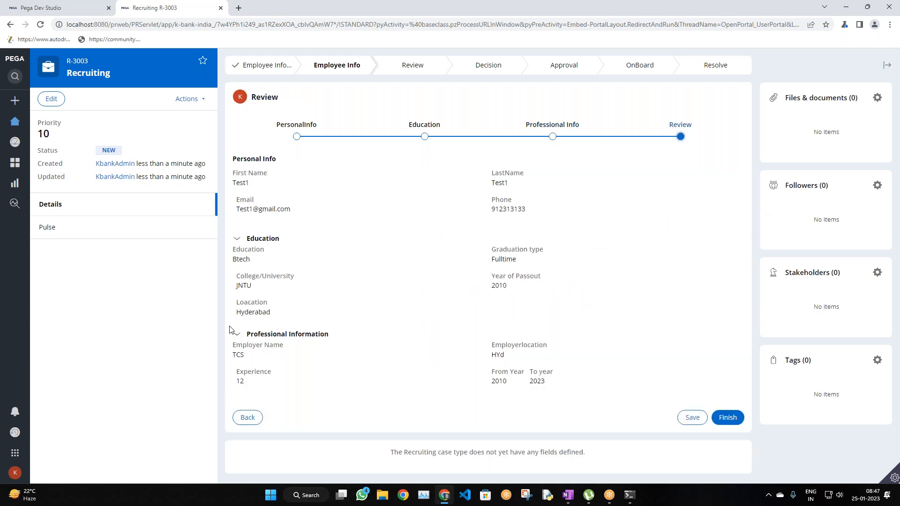
Step: Collapse the Education and Professional Information groups on the case's Review step
{"action": "left_click", "coordinate": [237, 239]}
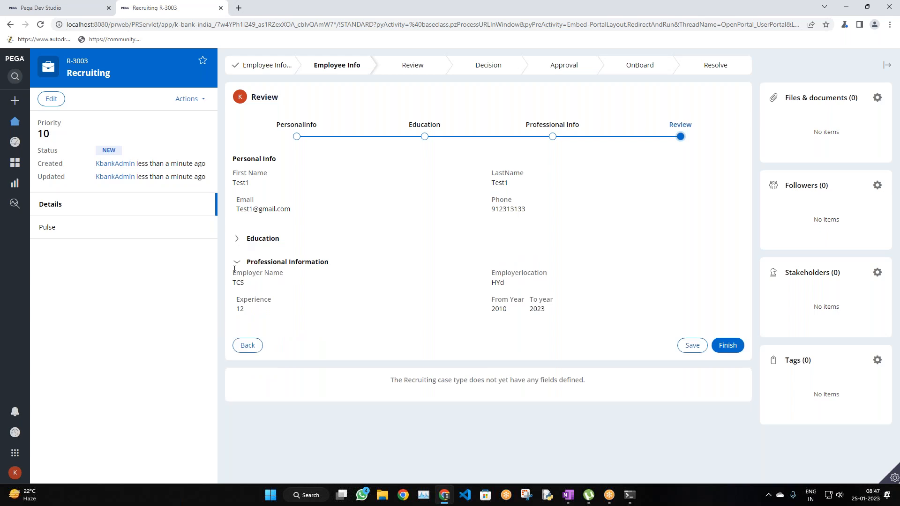
{"action": "left_click", "coordinate": [237, 262]}
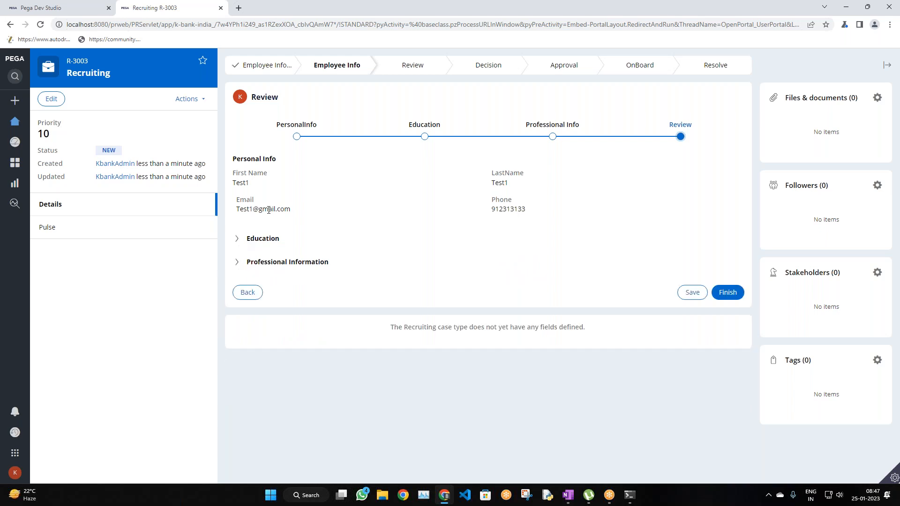
Step: Return to Dev Studio and open the CustomerForm section used by the PersonalInfo assignment's flow action in the CreateForm_Default flow
{"action": "left_click", "coordinate": [54, 8]}
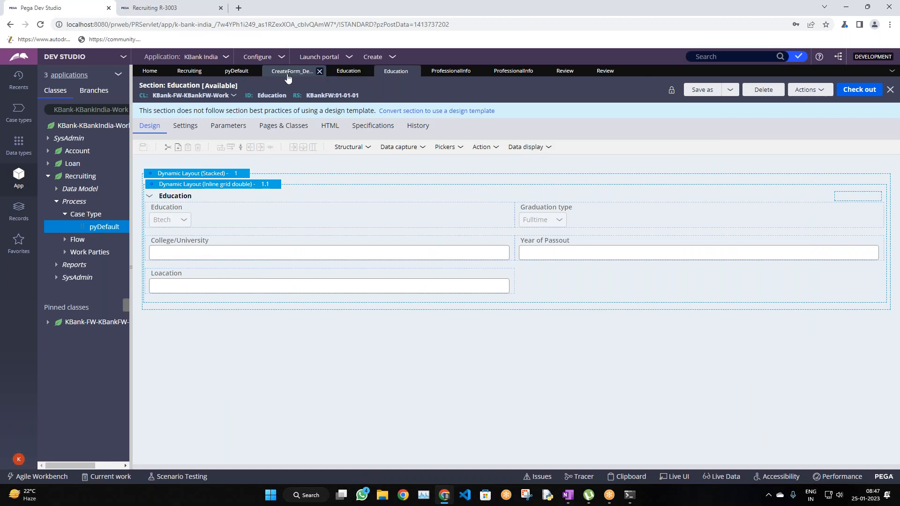
{"action": "left_click", "coordinate": [288, 77]}
{"action": "left_click", "coordinate": [382, 378]}
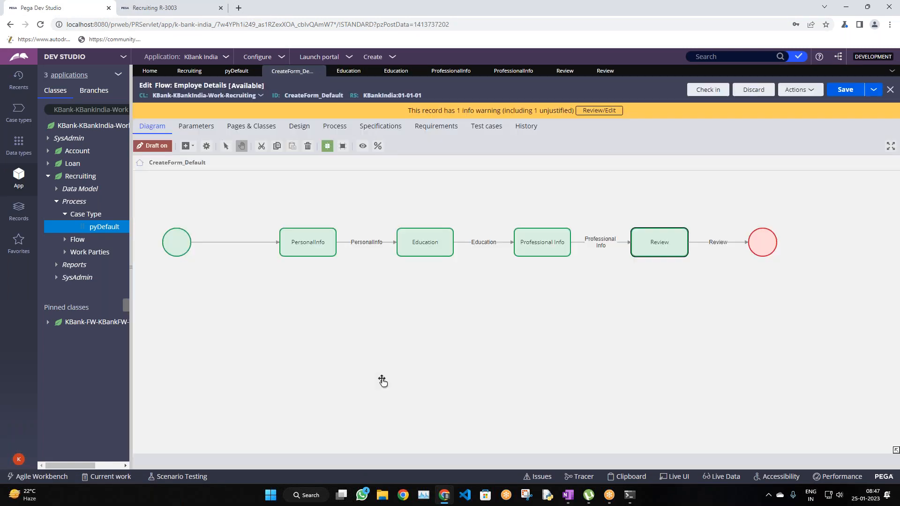
{"action": "left_click", "coordinate": [310, 248]}
{"action": "double_click", "coordinate": [309, 248]}
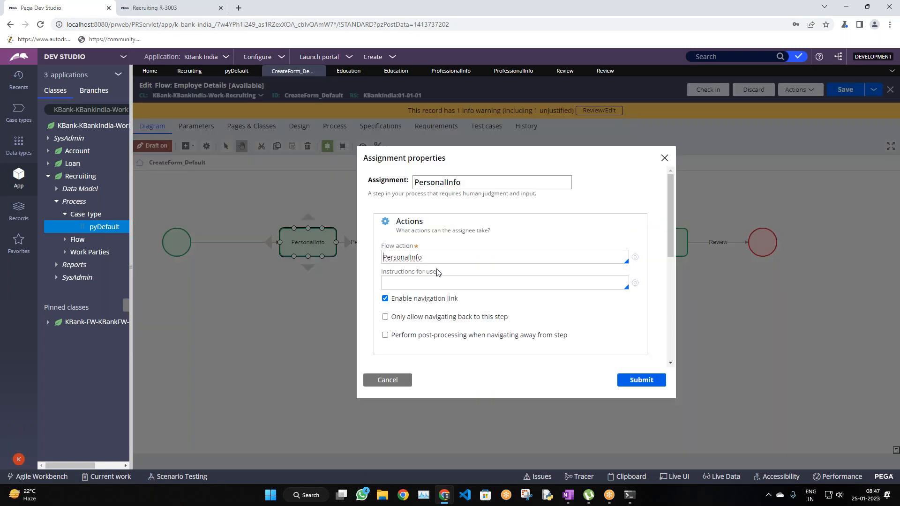
{"action": "left_click", "coordinate": [633, 256]}
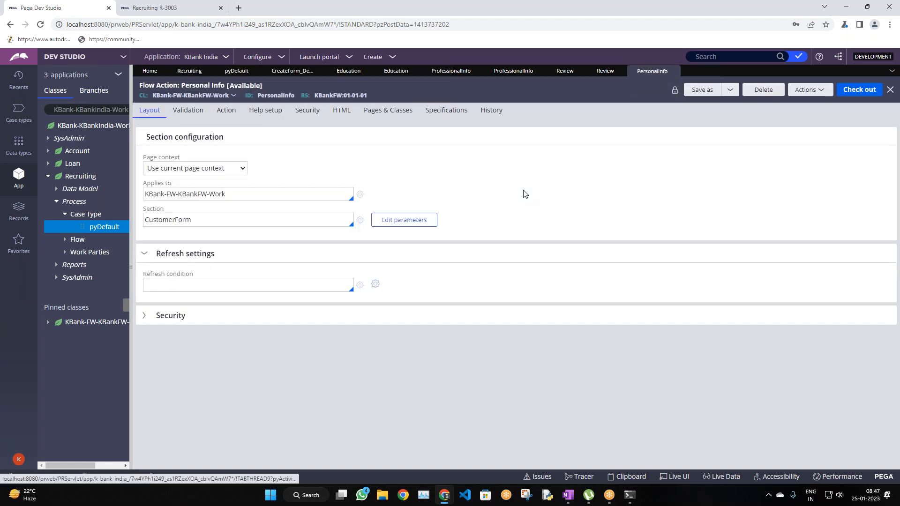
{"action": "left_click", "coordinate": [287, 74]}
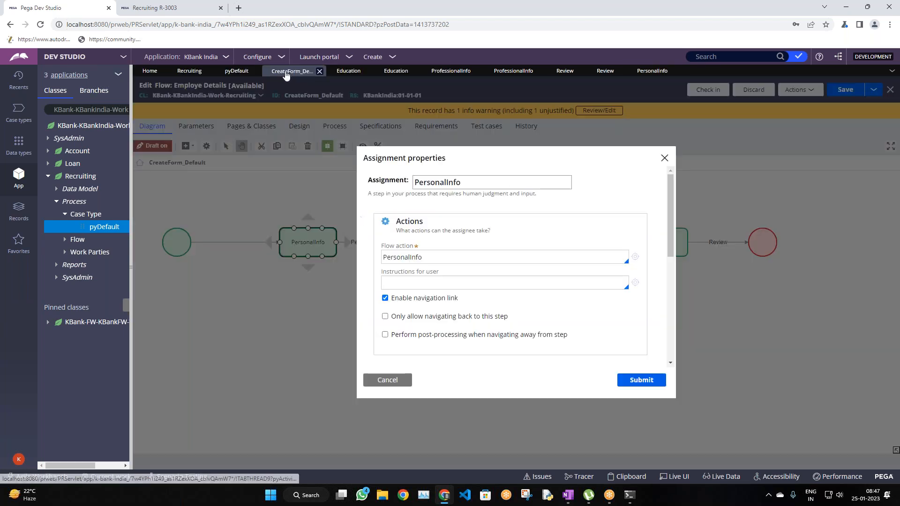
{"action": "left_click", "coordinate": [654, 71]}
{"action": "left_click", "coordinate": [360, 221]}
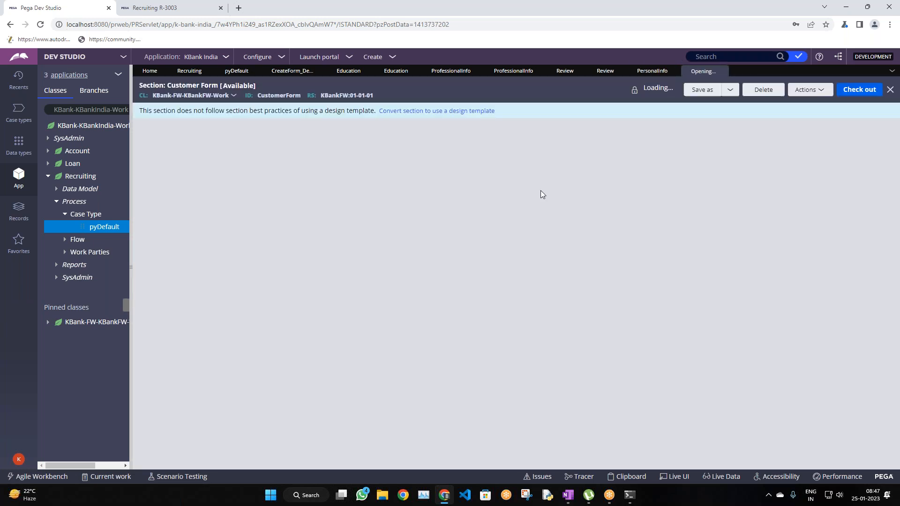
Step: Check out the CustomerForm section and set its inline grid double layout's header type to Collapsible
{"action": "left_click", "coordinate": [859, 90]}
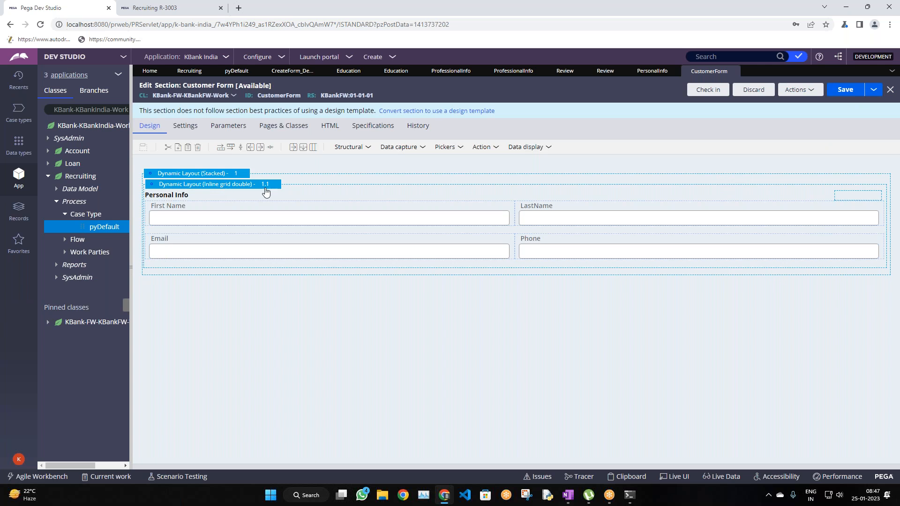
{"action": "left_click", "coordinate": [282, 184]}
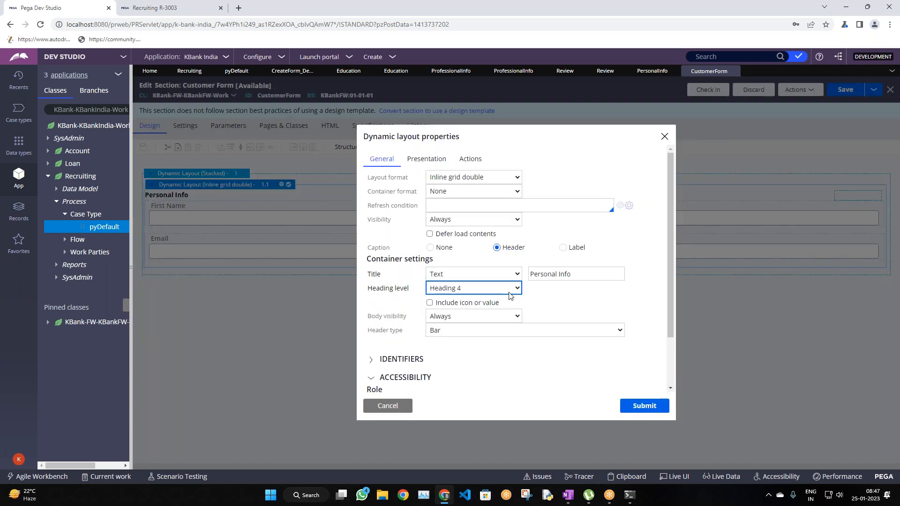
{"action": "left_click", "coordinate": [438, 332]}
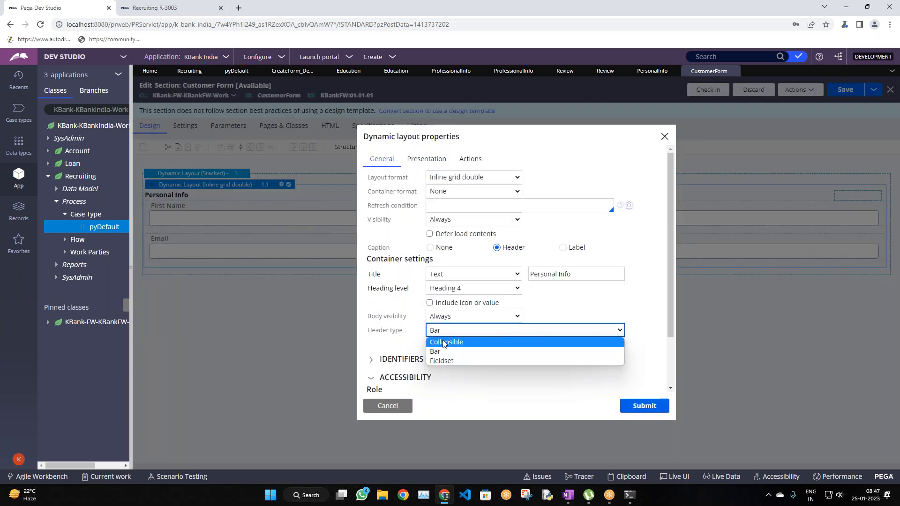
{"action": "left_click", "coordinate": [439, 342]}
{"action": "left_click", "coordinate": [643, 406]}
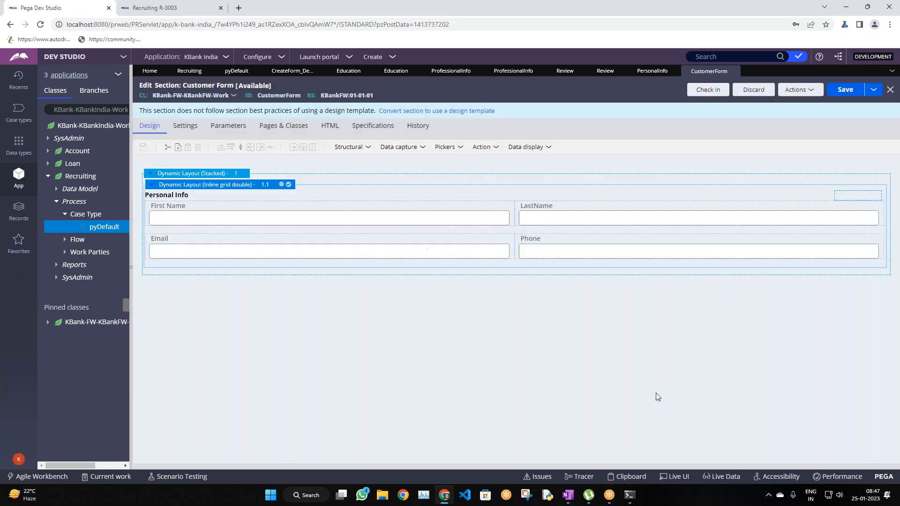
Step: Save the CustomerForm section and check it in with the comment "wip"
{"action": "left_click", "coordinate": [854, 92]}
{"action": "left_click", "coordinate": [710, 90]}
{"action": "type", "text": "wip"}
{"action": "key", "text": "Return"}
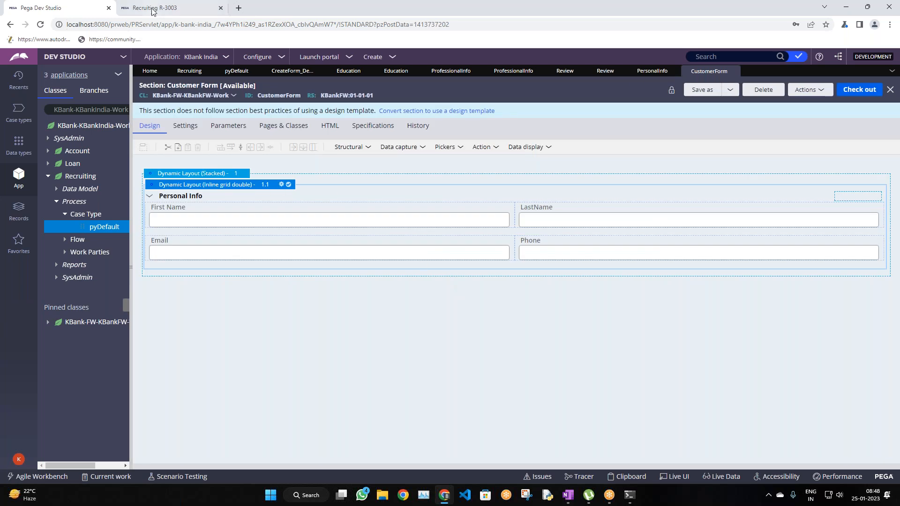
Step: Reload the Review step of the running Recruiting case and collapse its Personal Info, Education and Professional Information groups
{"action": "left_click", "coordinate": [153, 8]}
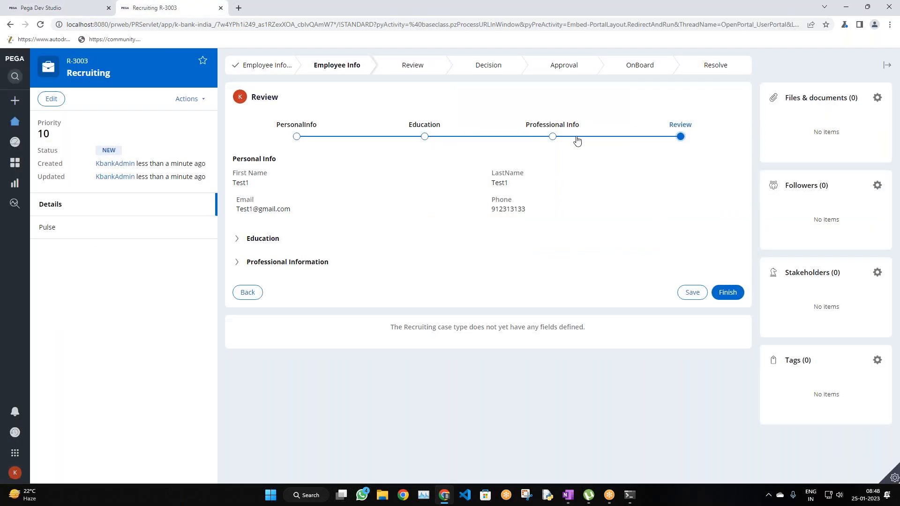
{"action": "left_click", "coordinate": [553, 137]}
{"action": "left_click", "coordinate": [682, 137]}
{"action": "left_click", "coordinate": [283, 156]}
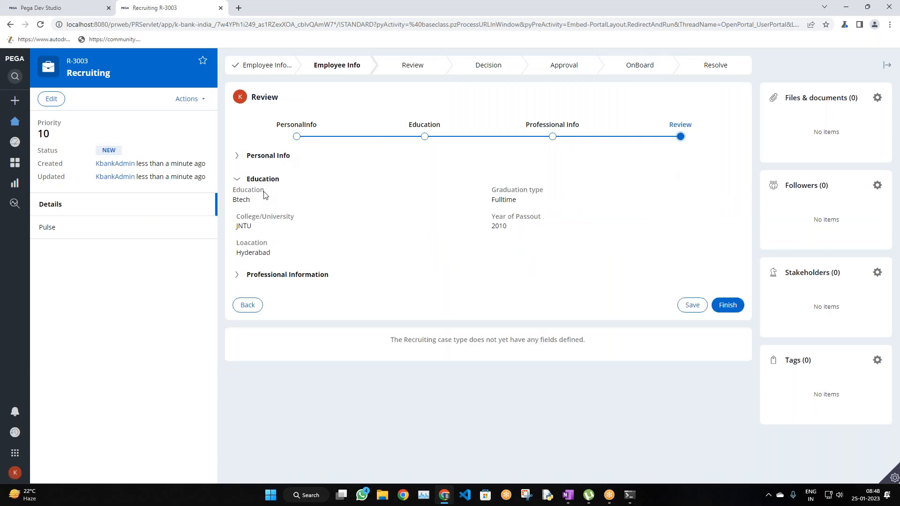
{"action": "left_click", "coordinate": [265, 182]}
{"action": "left_click", "coordinate": [273, 203]}
{"action": "left_click", "coordinate": [274, 203]}
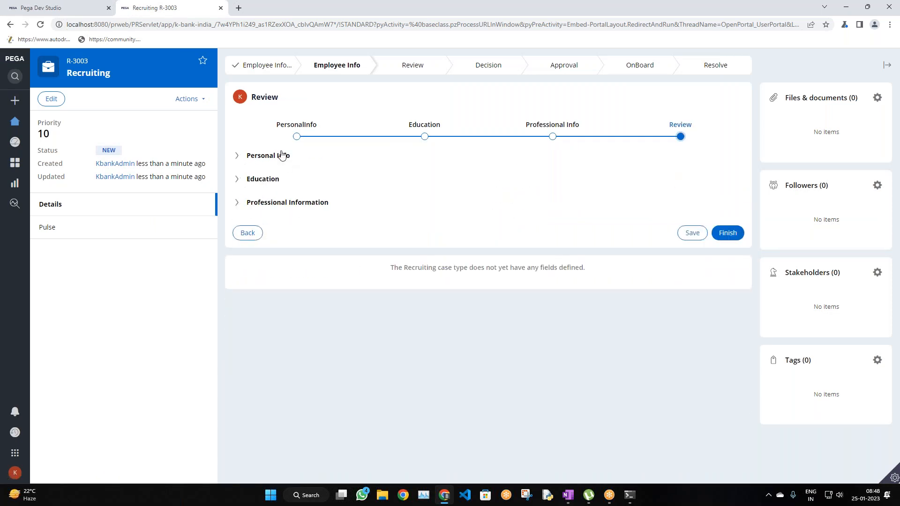
Step: Test the collapsible Personal Info, Education and Professional Information groups on the Review step, leaving all three expanded
{"action": "left_click", "coordinate": [271, 156]}
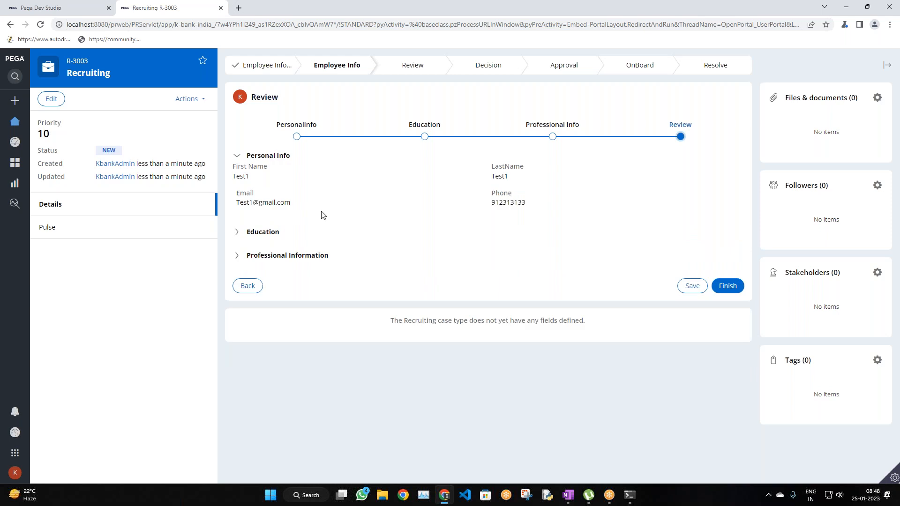
{"action": "left_click", "coordinate": [271, 234]}
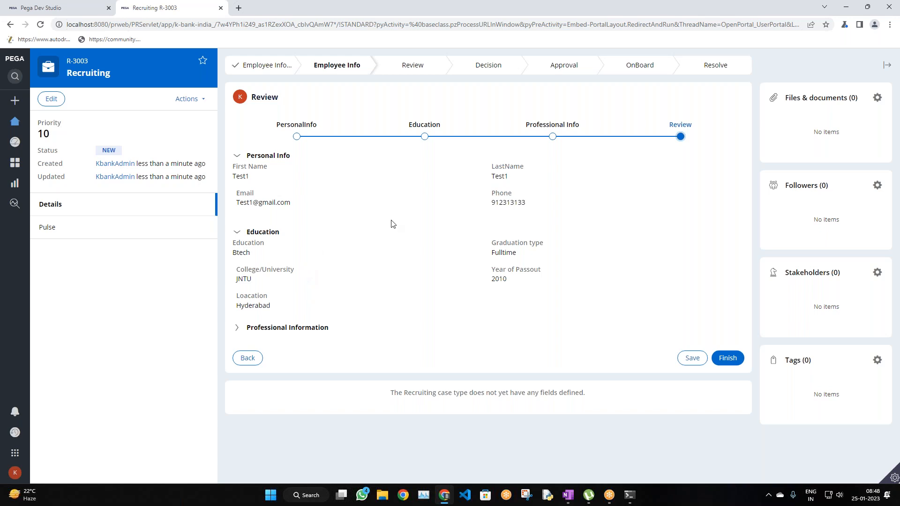
{"action": "left_click", "coordinate": [309, 328]}
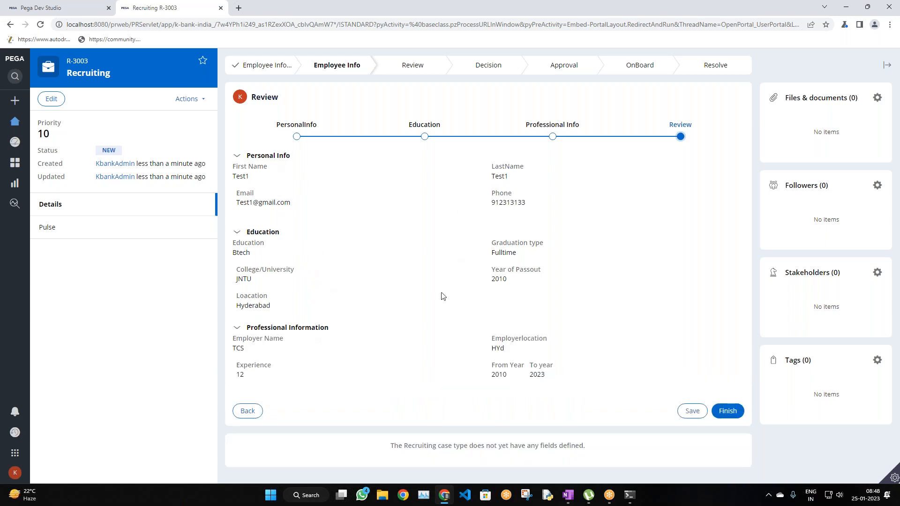
{"action": "left_click", "coordinate": [278, 160]}
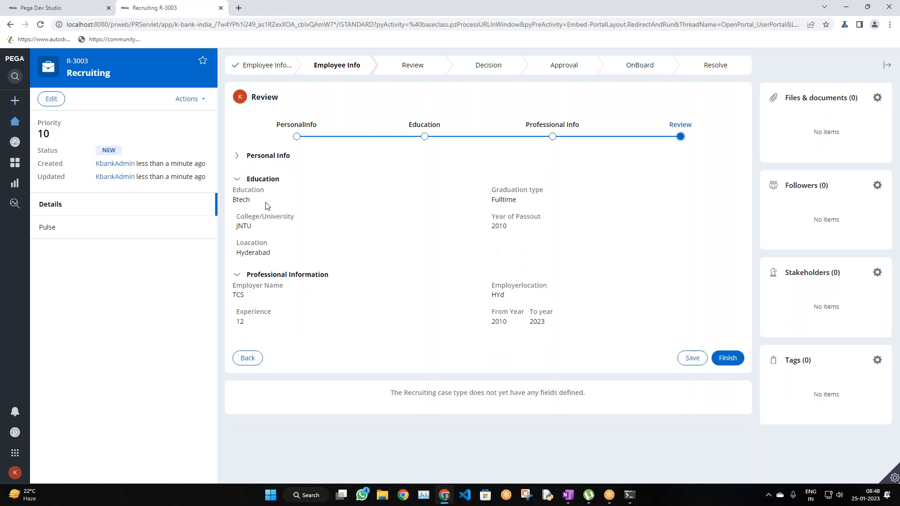
{"action": "left_click", "coordinate": [266, 187]}
{"action": "left_click", "coordinate": [286, 202]}
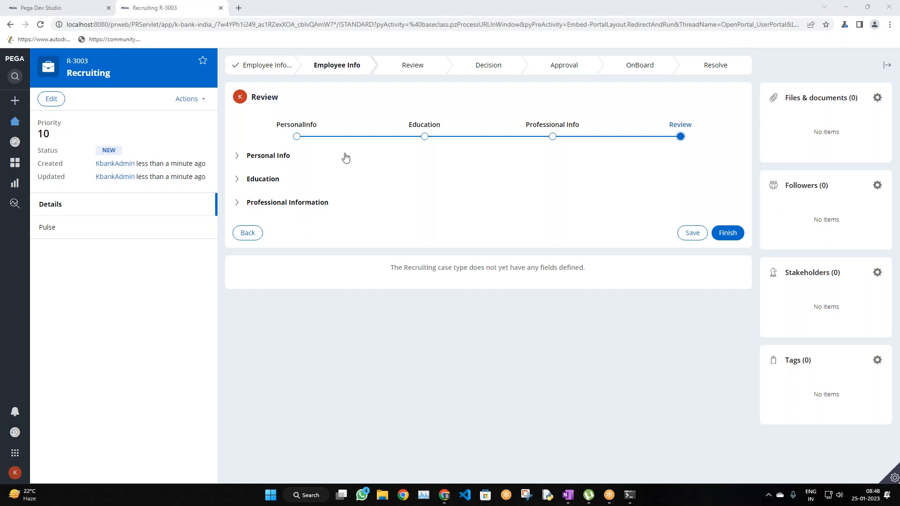
{"action": "left_click", "coordinate": [273, 160]}
{"action": "left_click", "coordinate": [268, 235]}
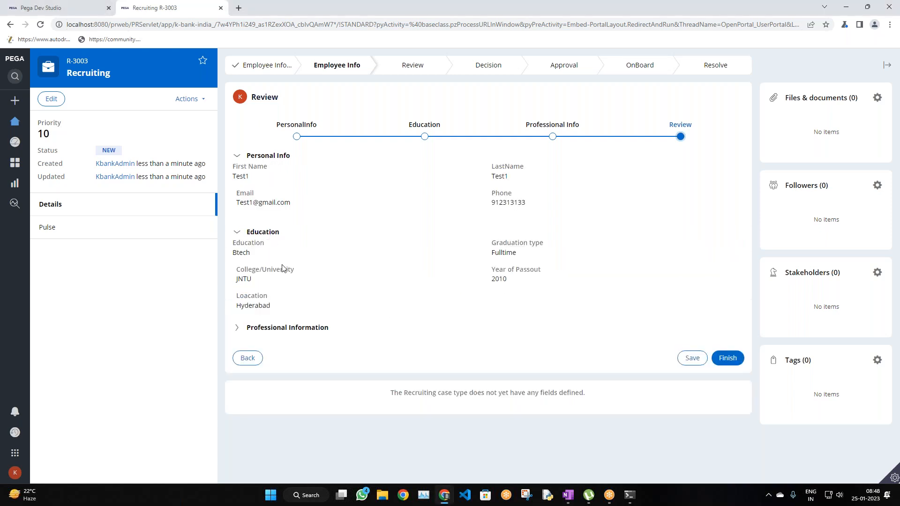
{"action": "left_click", "coordinate": [283, 327]}
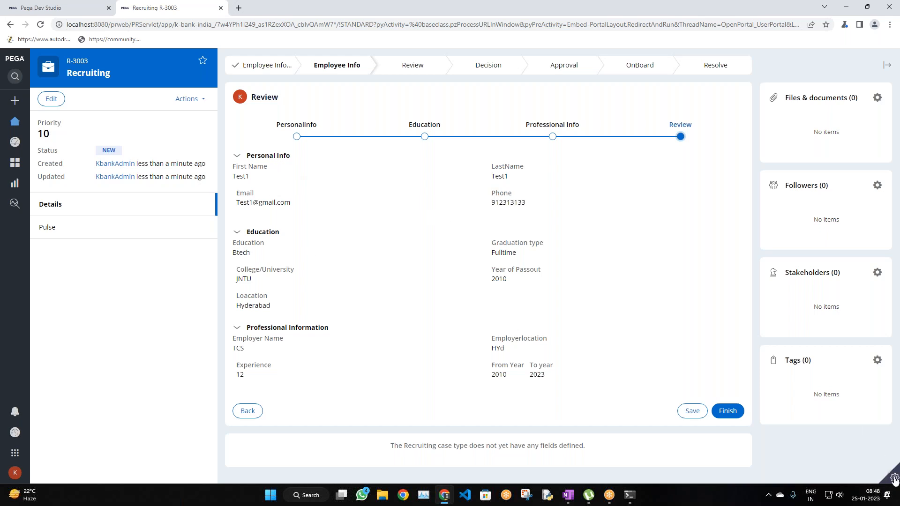
Step: Open the Clipboard viewer for the running Recruiting case, look through its user pages and return to the Review step
{"action": "mouse_move", "coordinate": [891, 478]}
{"action": "left_click", "coordinate": [787, 482]}
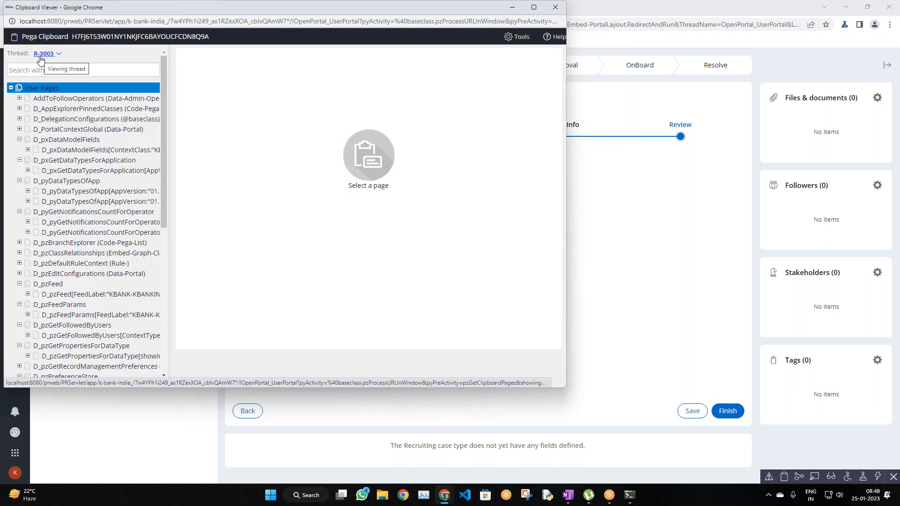
{"action": "scroll", "coordinate": [59, 101], "scroll_direction": "down", "scroll_amount": 5}
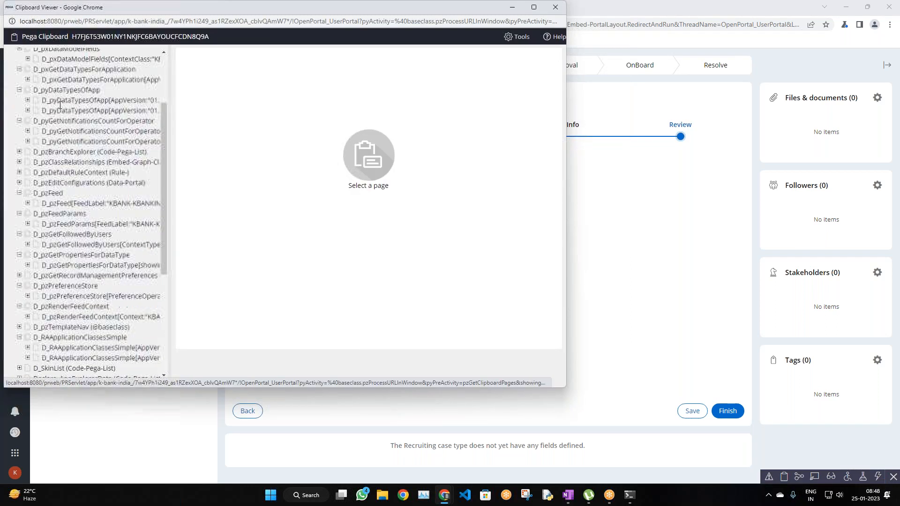
{"action": "scroll", "coordinate": [60, 106], "scroll_direction": "up", "scroll_amount": 5}
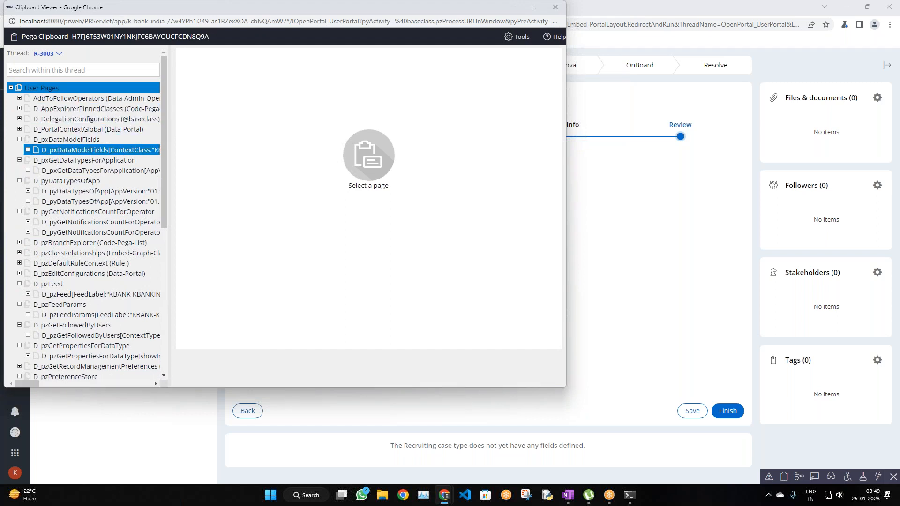
{"action": "left_click", "coordinate": [683, 190]}
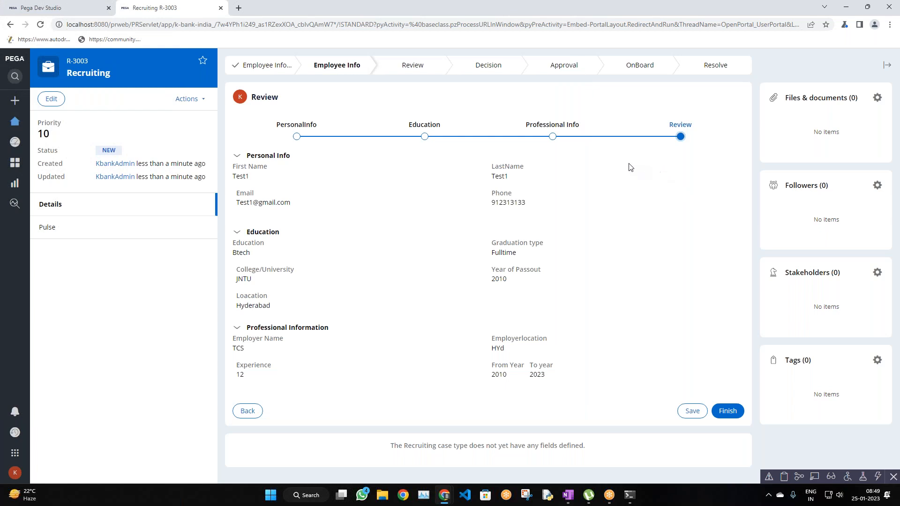
{"action": "left_click", "coordinate": [543, 16]}
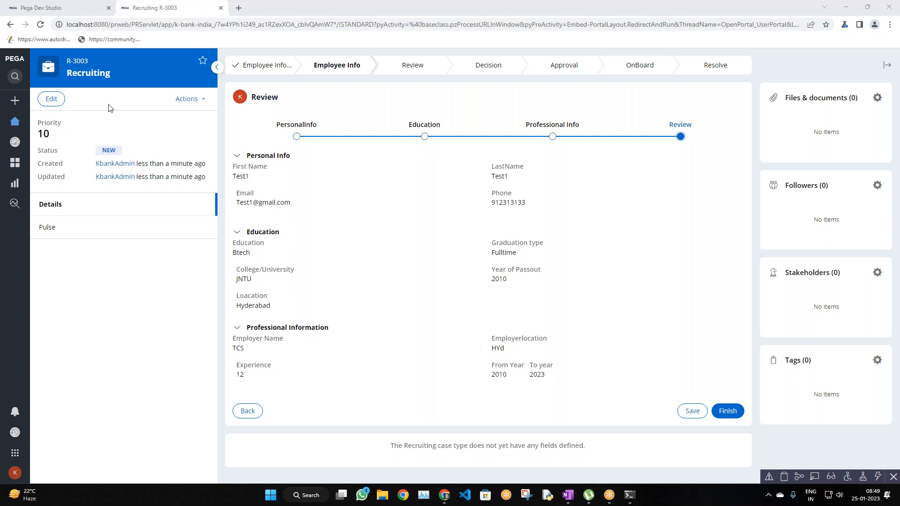
Step: Reopen the Clipboard viewer, move its window clear of the page tabs, highlight the requestor ID and examine the listed user pages
{"action": "mouse_move", "coordinate": [35, 108]}
{"action": "left_click", "coordinate": [785, 481]}
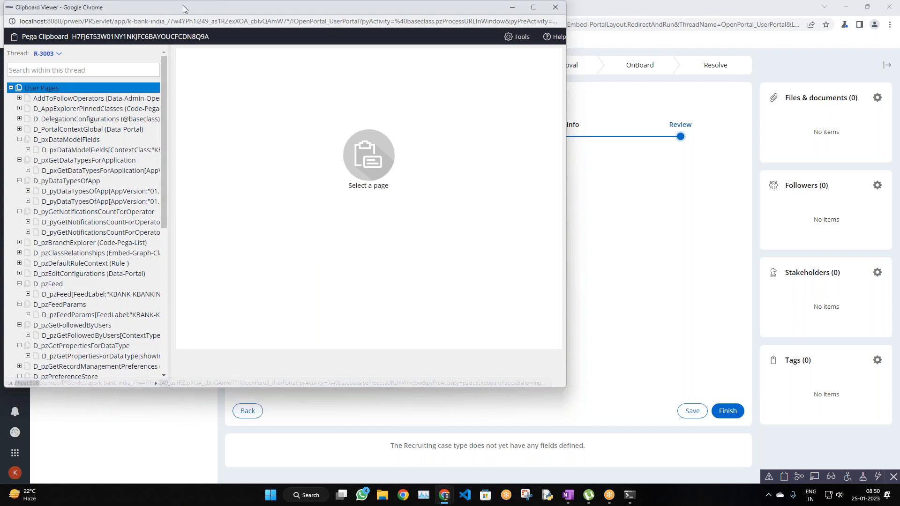
{"action": "left_click_drag", "start_coordinate": [185, 5], "coordinate": [214, 78]}
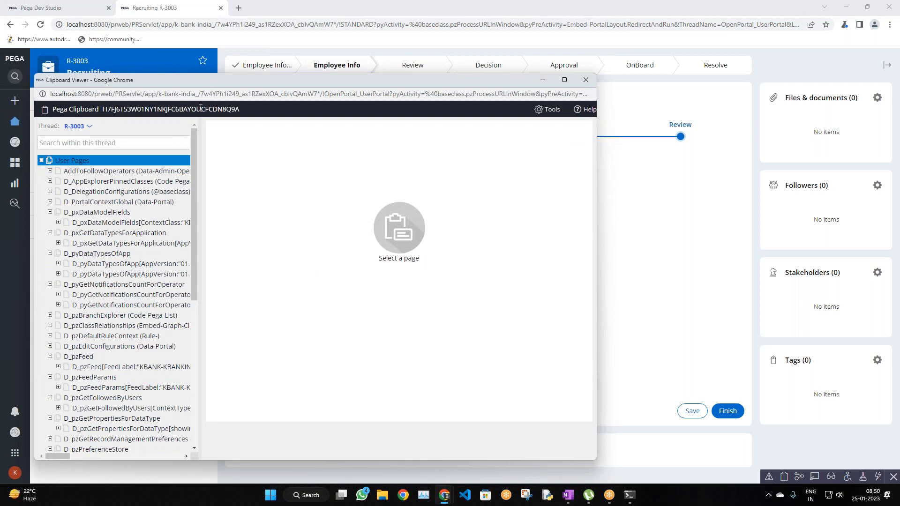
{"action": "double_click", "coordinate": [131, 109]}
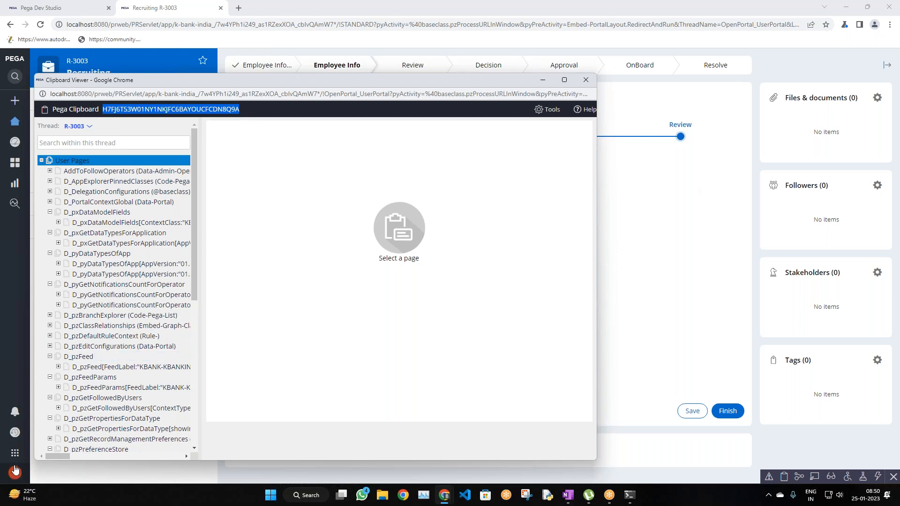
{"action": "mouse_move", "coordinate": [15, 473]}
{"action": "scroll", "coordinate": [118, 286], "scroll_direction": "down", "scroll_amount": 5}
{"action": "scroll", "coordinate": [117, 286], "scroll_direction": "up", "scroll_amount": 5}
{"action": "left_click", "coordinate": [131, 144]}
{"action": "left_click", "coordinate": [102, 253]}
{"action": "scroll", "coordinate": [102, 253], "scroll_direction": "down", "scroll_amount": 6}
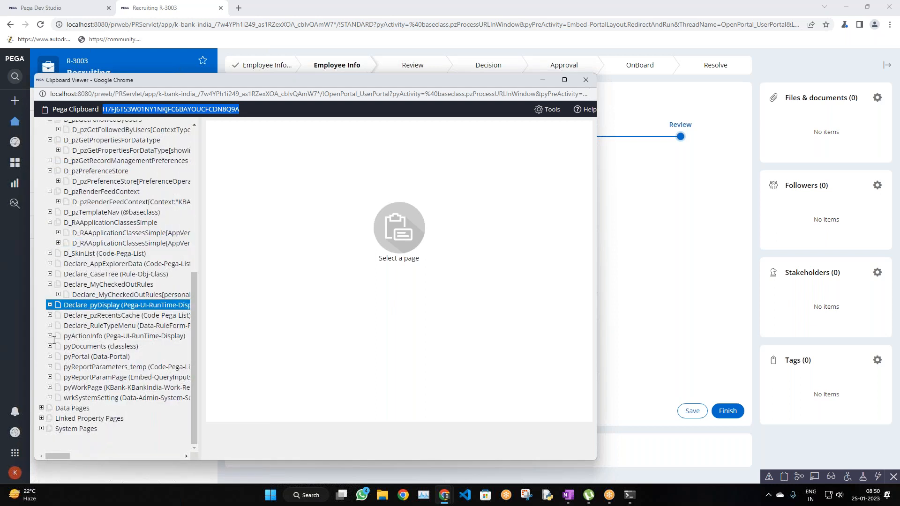
{"action": "left_click", "coordinate": [199, 46]}
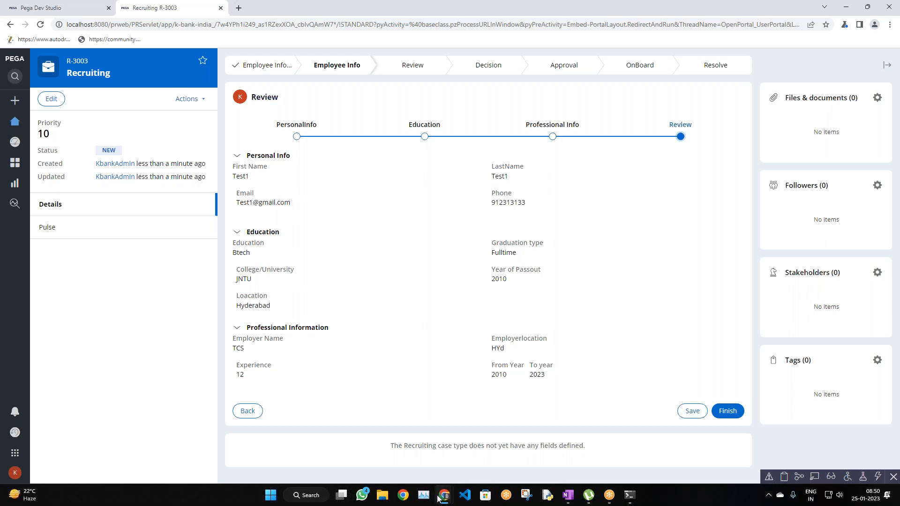
Step: Bring the Clipboard viewer back up and select the R-3003 thread
{"action": "left_click", "coordinate": [783, 478]}
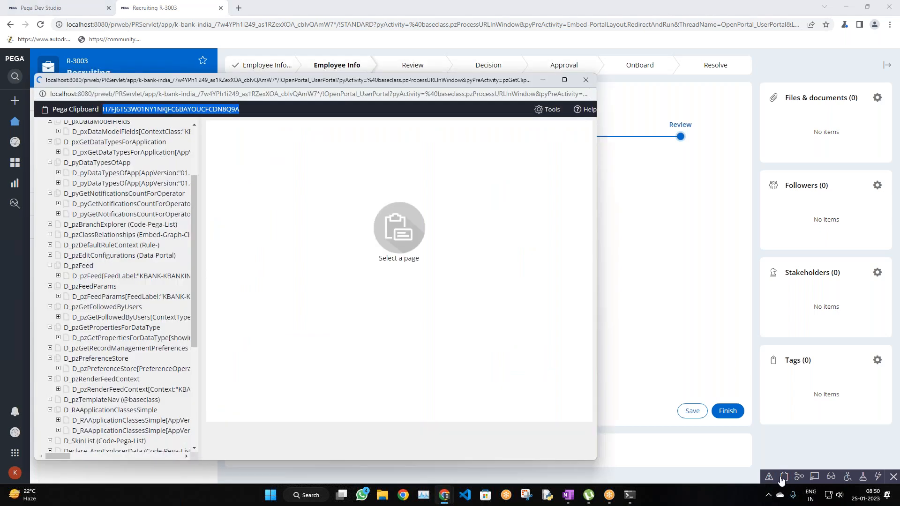
{"action": "left_click", "coordinate": [83, 127]}
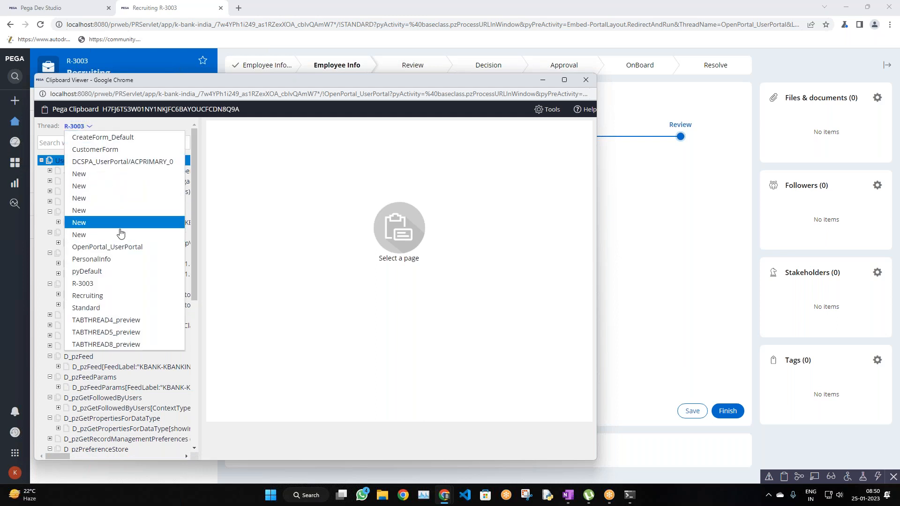
{"action": "left_click", "coordinate": [88, 286]}
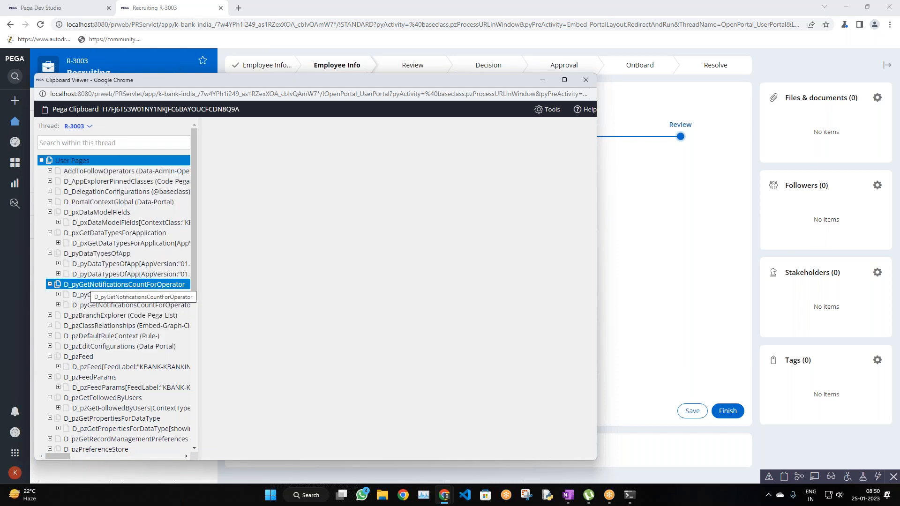
Step: Widen the clipboard page tree and open the pyWorkPage page of class KBank-KBankIndia-Work-Recruiting
{"action": "scroll", "coordinate": [104, 168], "scroll_direction": "down", "scroll_amount": 6}
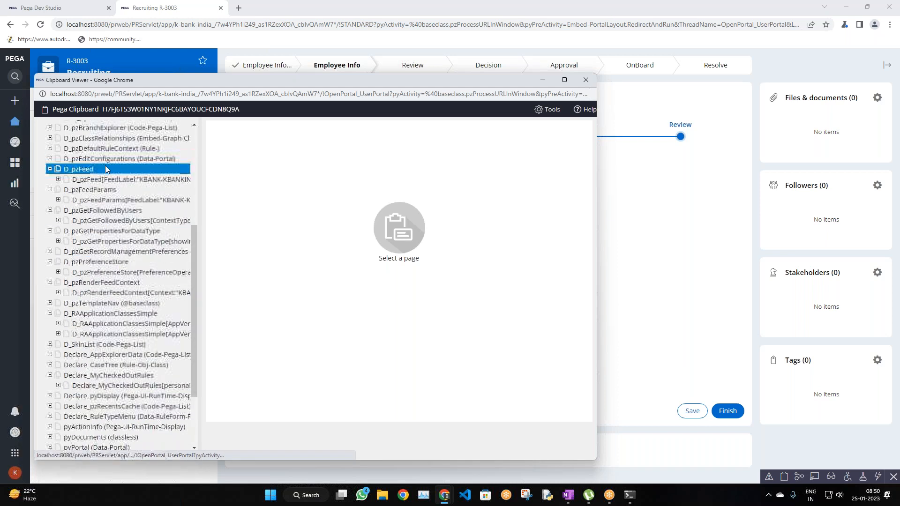
{"action": "scroll", "coordinate": [113, 174], "scroll_direction": "up", "scroll_amount": 6}
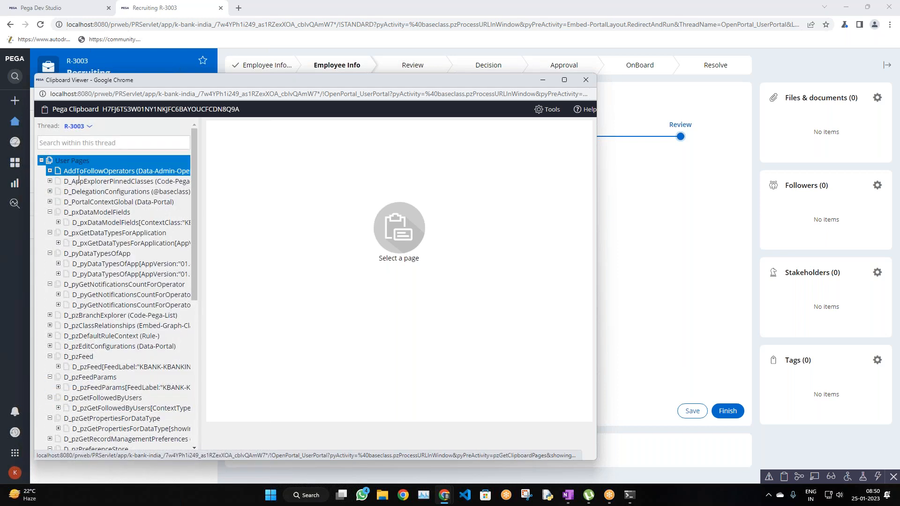
{"action": "scroll", "coordinate": [114, 168], "scroll_direction": "down", "scroll_amount": 6}
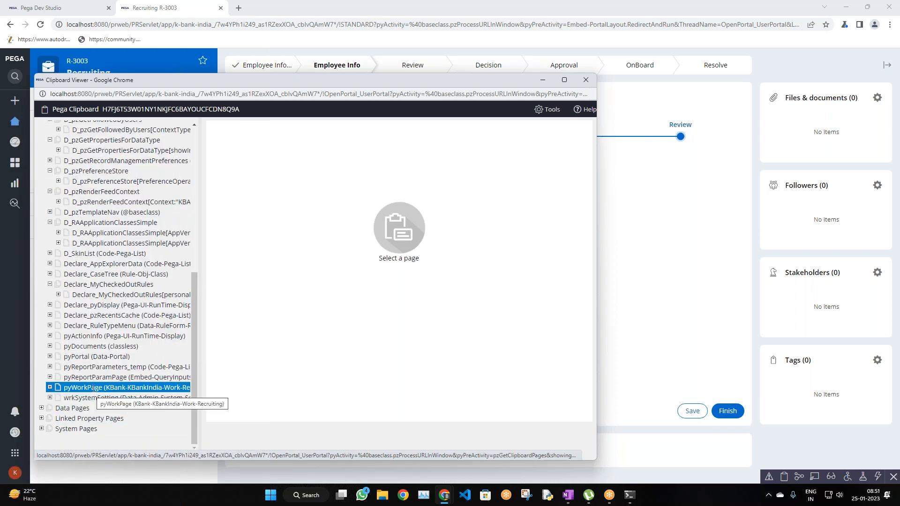
{"action": "left_click_drag", "start_coordinate": [201, 369], "coordinate": [329, 374]}
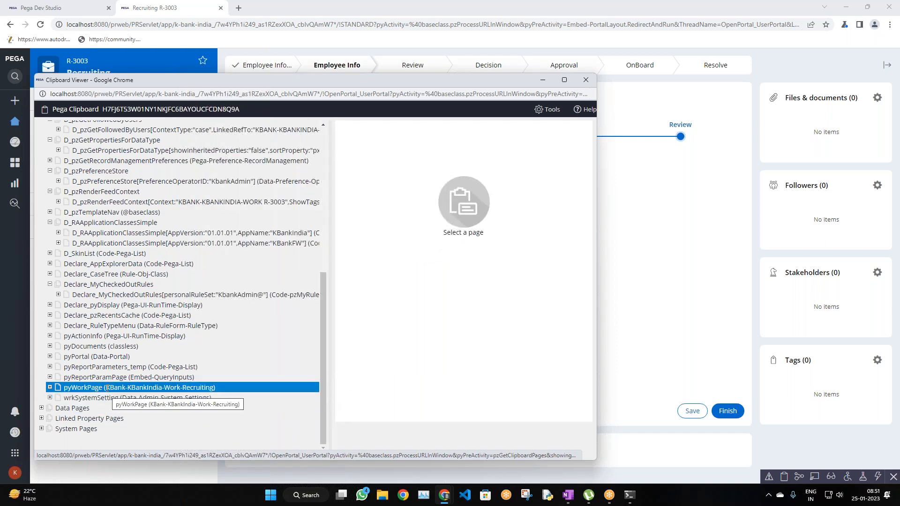
{"action": "left_click", "coordinate": [212, 389]}
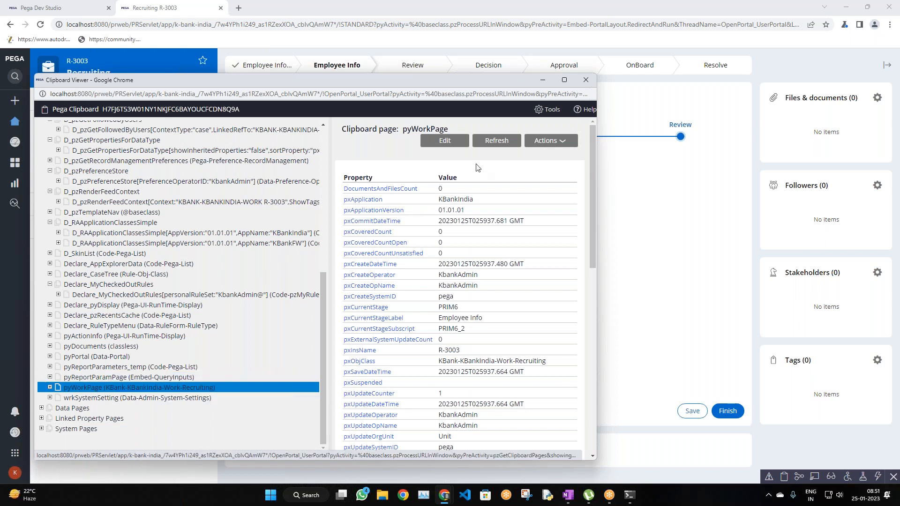
Step: Maximize the Clipboard viewer and examine the pyWorkPage properties for the case data entered in the assignments
{"action": "left_click", "coordinate": [565, 79]}
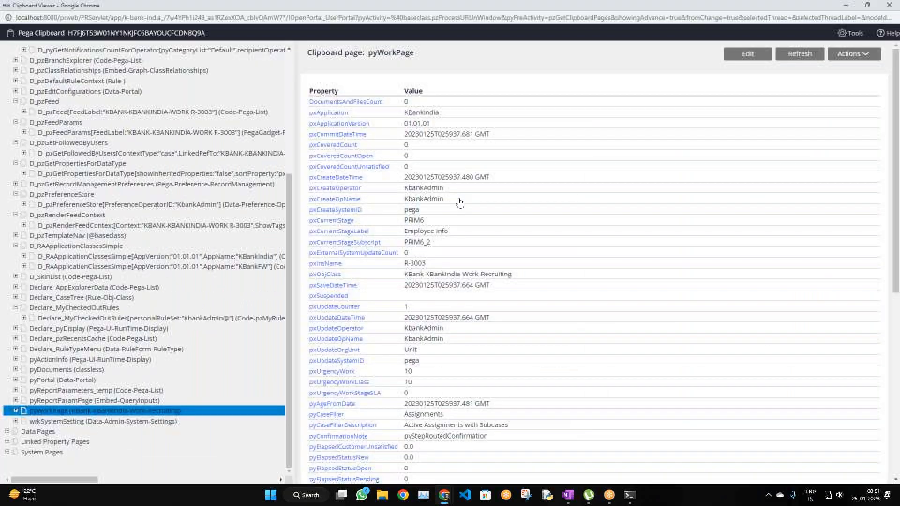
{"action": "scroll", "coordinate": [458, 200], "scroll_direction": "down", "scroll_amount": 6}
{"action": "scroll", "coordinate": [457, 201], "scroll_direction": "down", "scroll_amount": 1}
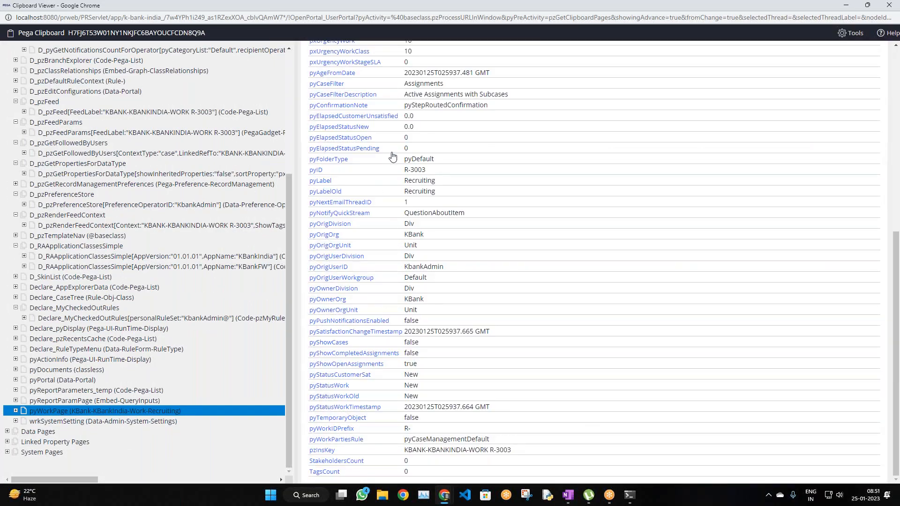
{"action": "scroll", "coordinate": [387, 150], "scroll_direction": "up", "scroll_amount": 7}
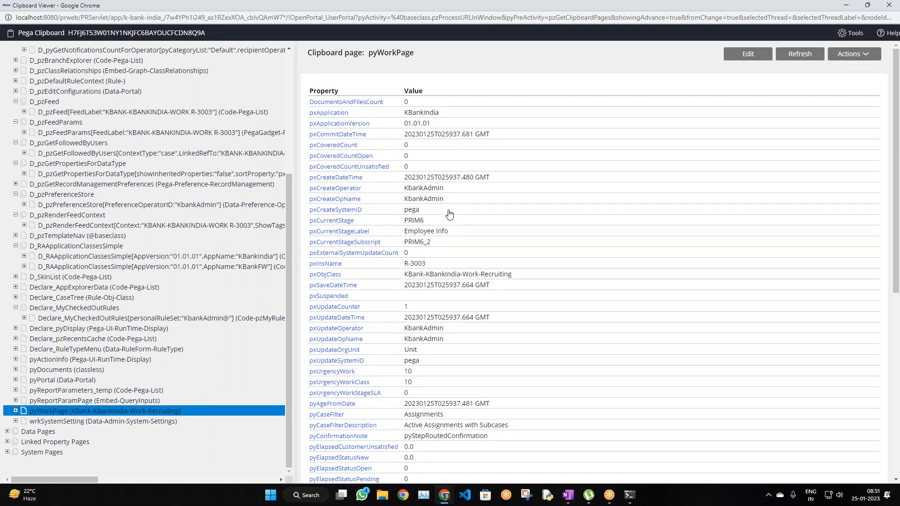
{"action": "scroll", "coordinate": [462, 249], "scroll_direction": "down", "scroll_amount": 7}
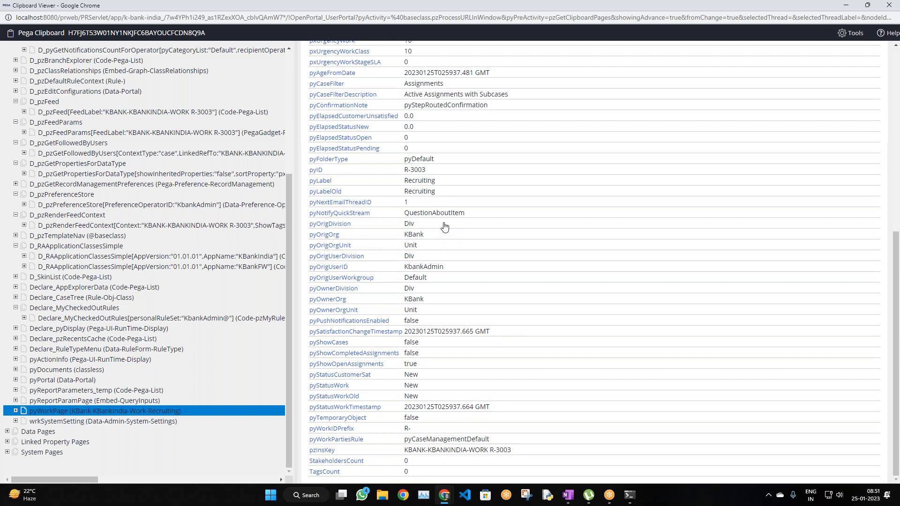
{"action": "scroll", "coordinate": [446, 225], "scroll_direction": "up", "scroll_amount": 7}
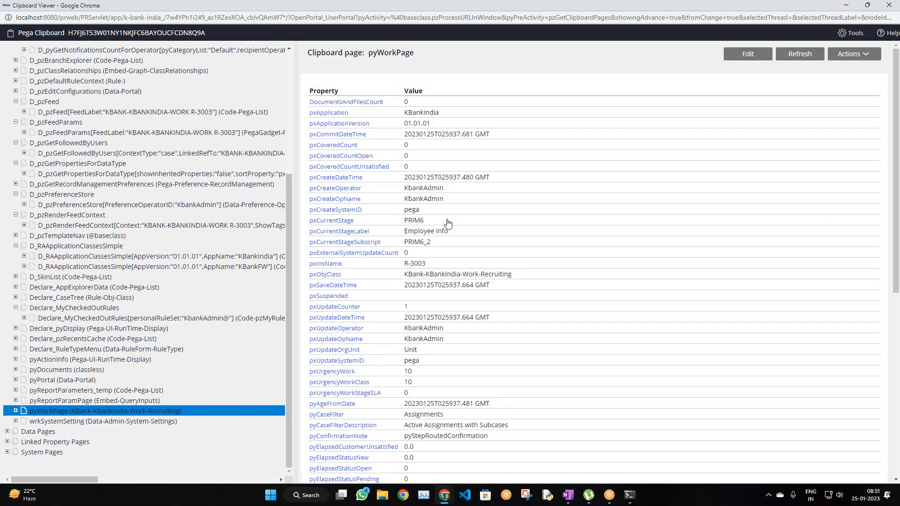
{"action": "scroll", "coordinate": [448, 224], "scroll_direction": "down", "scroll_amount": 4}
Step: Expand pyWorkPage, search the clipboard window for "educ" and compare the selected thread with the case ID on the Review screen
{"action": "left_click", "coordinate": [15, 411]}
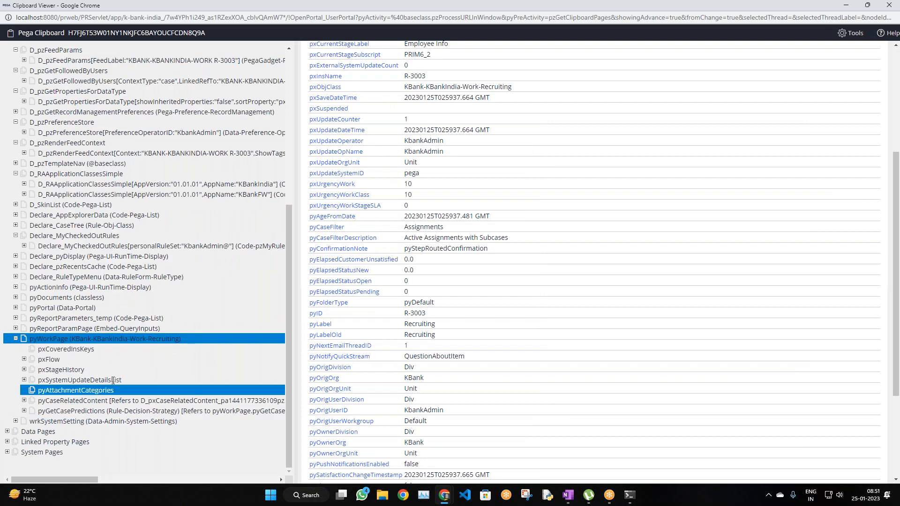
{"action": "scroll", "coordinate": [467, 321], "scroll_direction": "down", "scroll_amount": 3}
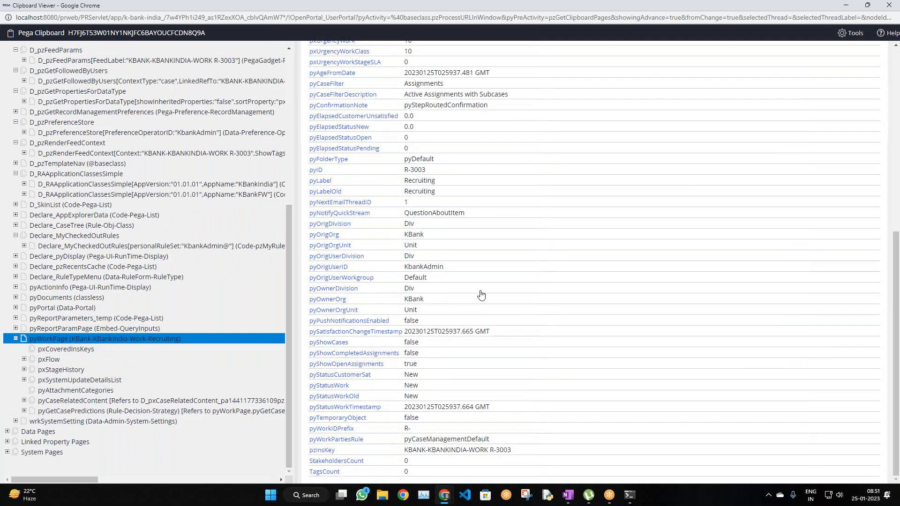
{"action": "key", "text": "ctrl+f"}
{"action": "type", "text": "educ"}
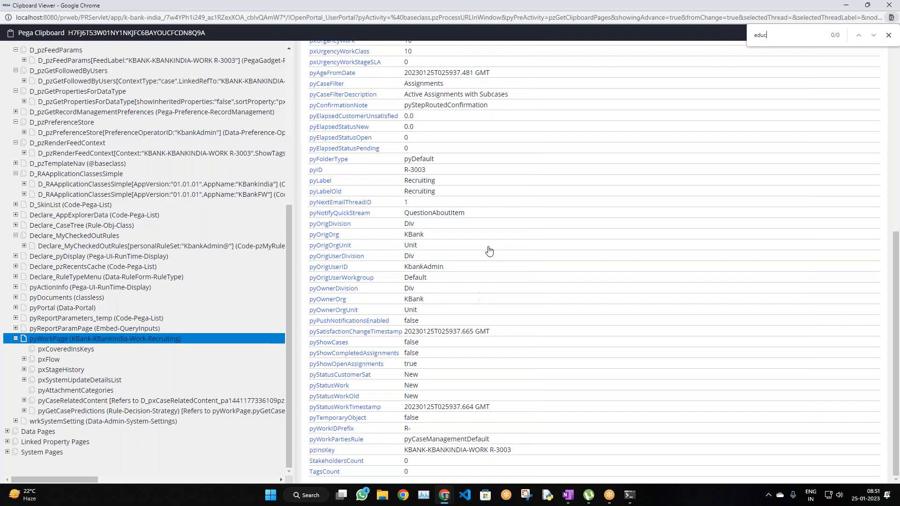
{"action": "scroll", "coordinate": [451, 275], "scroll_direction": "up", "scroll_amount": 4}
{"action": "scroll", "coordinate": [280, 258], "scroll_direction": "up", "scroll_amount": 2}
{"action": "key", "text": "alt+Tab"}
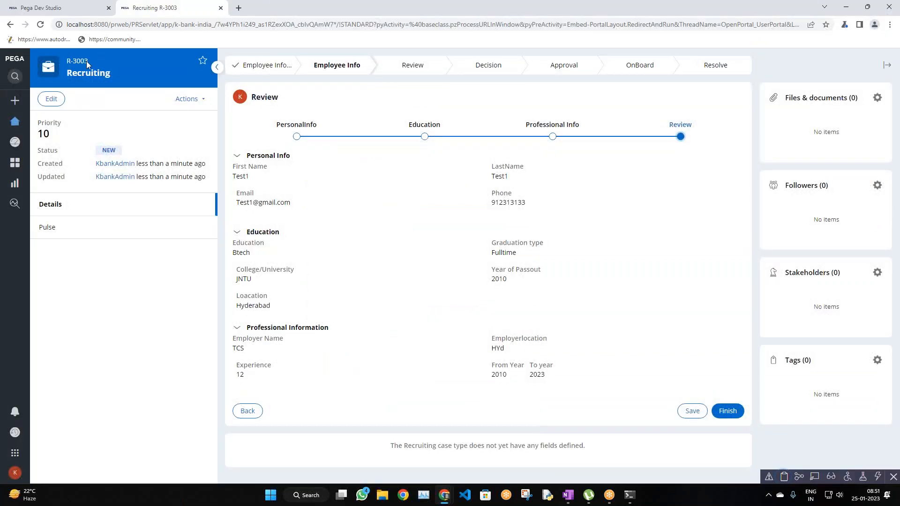
{"action": "key", "text": "alt+Tab"}
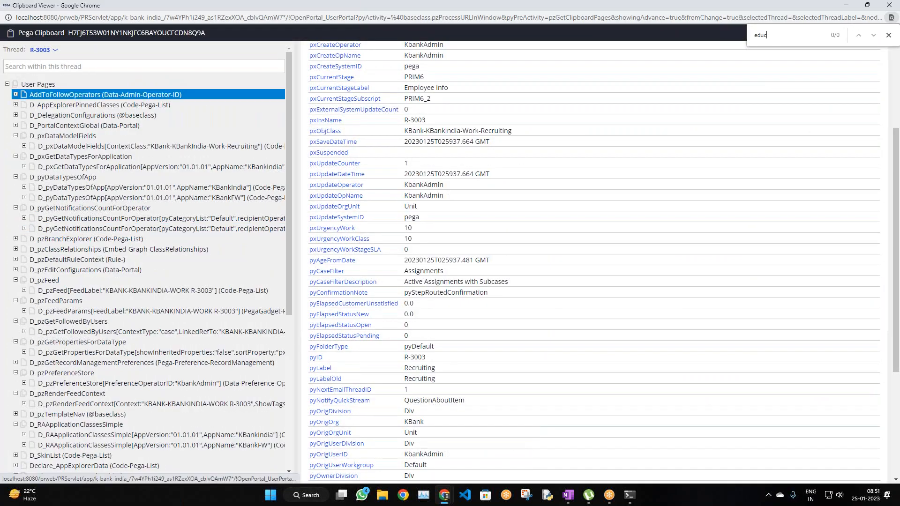
Step: Check out the Customer Form section in Dev Studio and check it back in with the comment "added new fields"
{"action": "scroll", "coordinate": [567, 241], "scroll_direction": "up", "scroll_amount": 3}
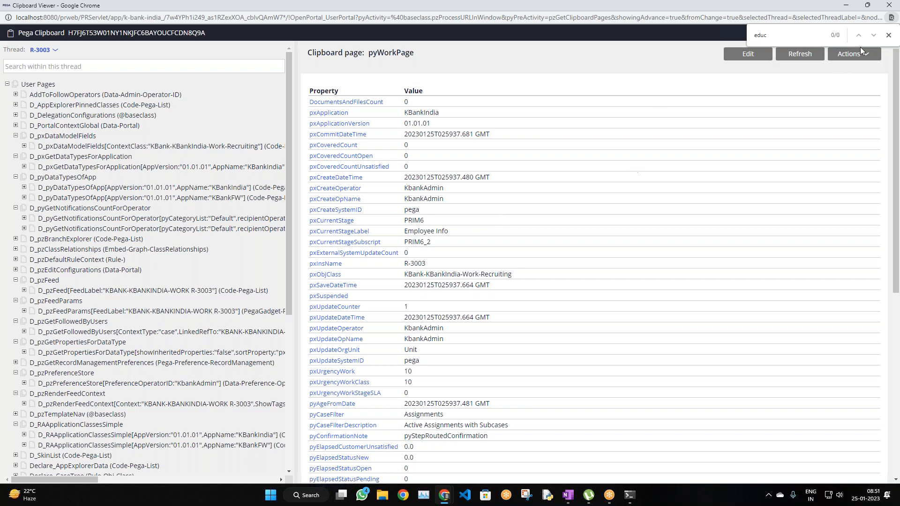
{"action": "left_click", "coordinate": [846, 5]}
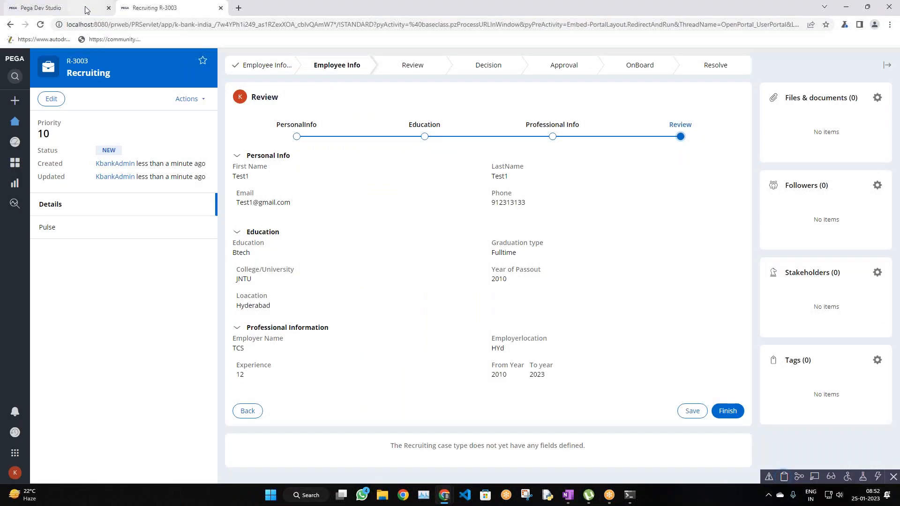
{"action": "left_click", "coordinate": [61, 8]}
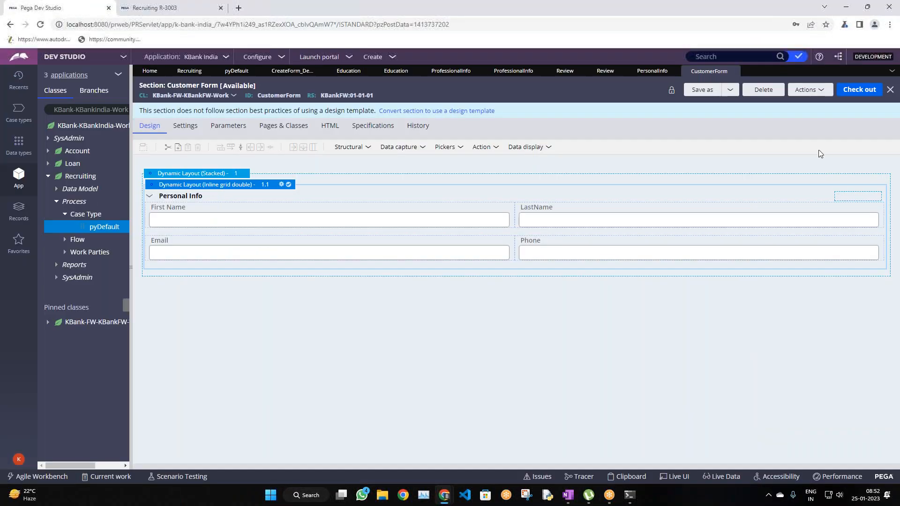
{"action": "left_click", "coordinate": [849, 90]}
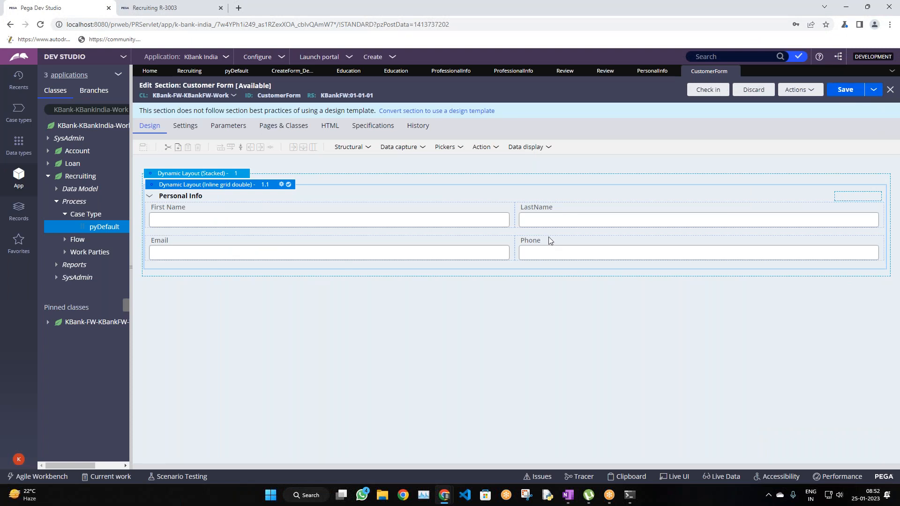
{"action": "left_click", "coordinate": [709, 90]}
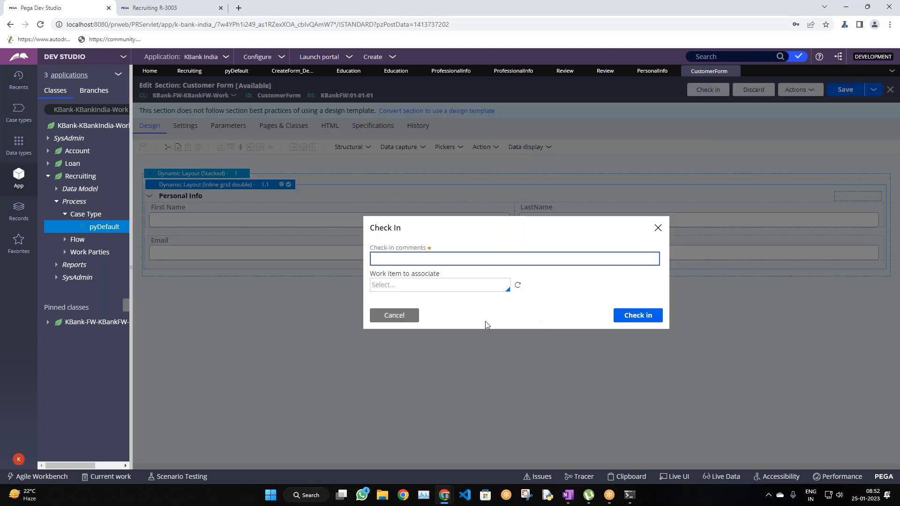
{"action": "left_click", "coordinate": [403, 319]}
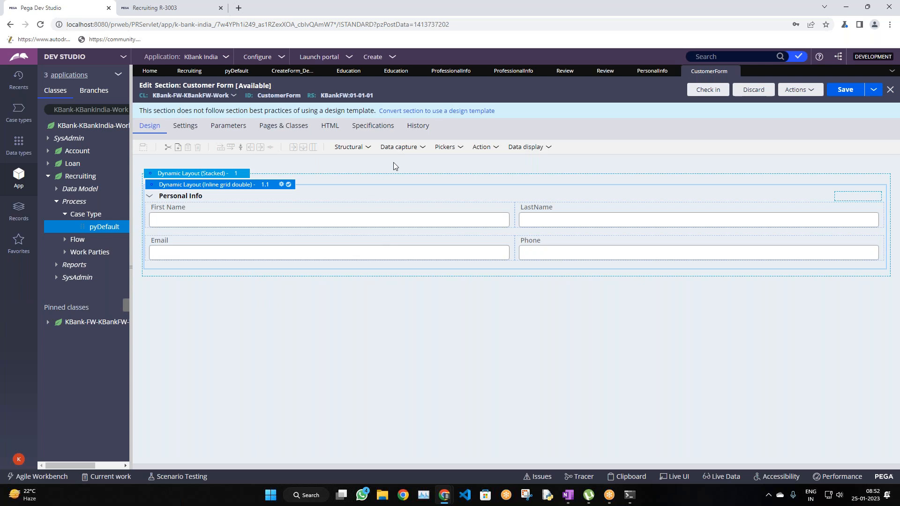
{"action": "left_click", "coordinate": [695, 90]}
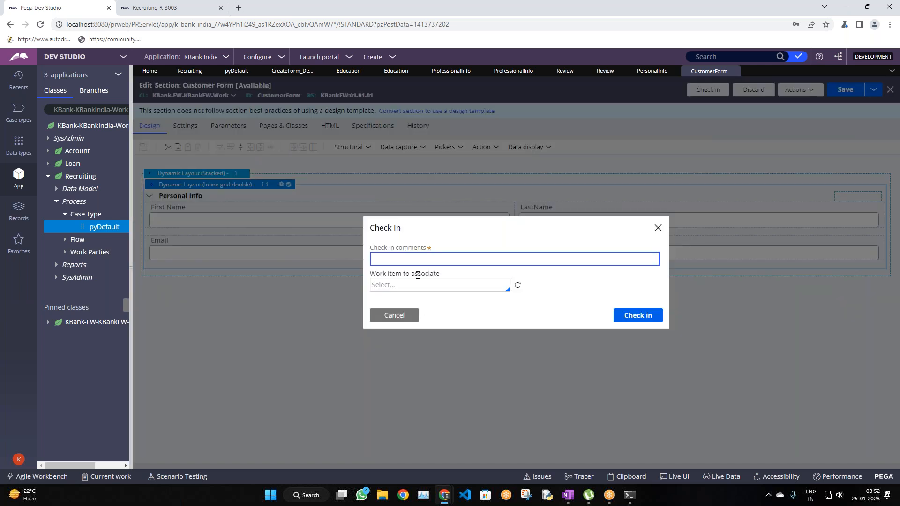
{"action": "type", "text": "added new fields"}
{"action": "left_click", "coordinate": [638, 315]}
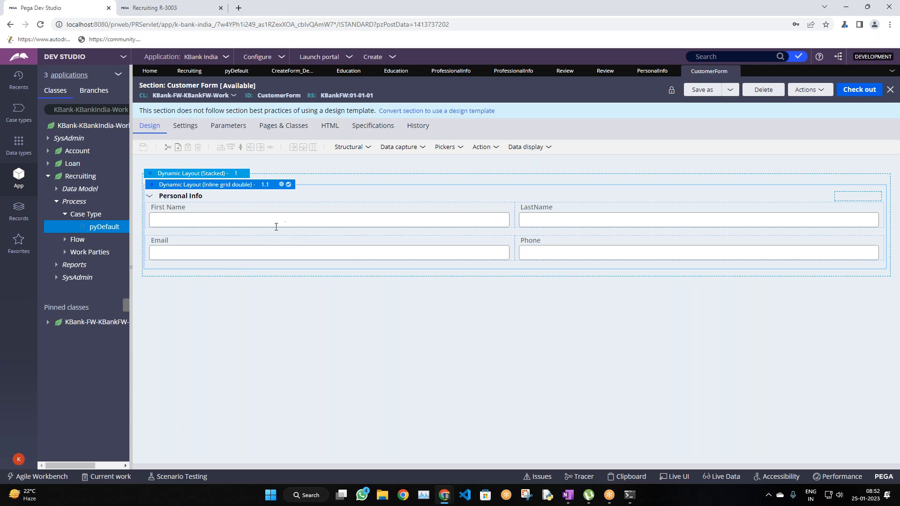
Step: Open the full history of the Customer Form section from its history details and enlarge the history window
{"action": "left_click", "coordinate": [426, 129]}
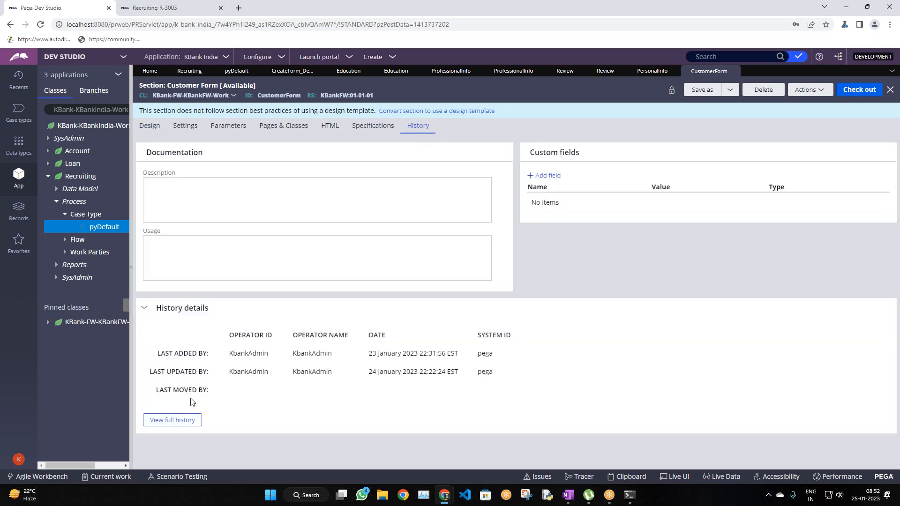
{"action": "left_click_drag", "start_coordinate": [229, 373], "coordinate": [342, 377]}
{"action": "left_click", "coordinate": [181, 419]}
{"action": "left_click_drag", "start_coordinate": [165, 11], "coordinate": [242, 91]}
{"action": "left_click", "coordinate": [412, 88]}
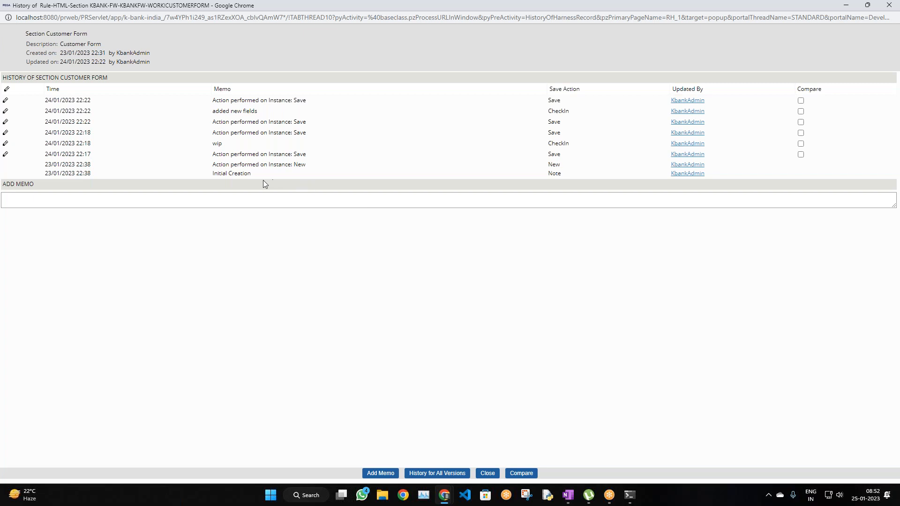
Step: Examine the check-in entries' memos, save actions and times in the section history, and close the history window
{"action": "left_click_drag", "start_coordinate": [266, 111], "coordinate": [216, 115]}
{"action": "left_click_drag", "start_coordinate": [571, 111], "coordinate": [546, 112]}
{"action": "left_click_drag", "start_coordinate": [99, 111], "coordinate": [46, 114]}
{"action": "left_click_drag", "start_coordinate": [227, 144], "coordinate": [200, 148]}
{"action": "left_click_drag", "start_coordinate": [312, 135], "coordinate": [230, 111]}
{"action": "left_click", "coordinate": [230, 201]}
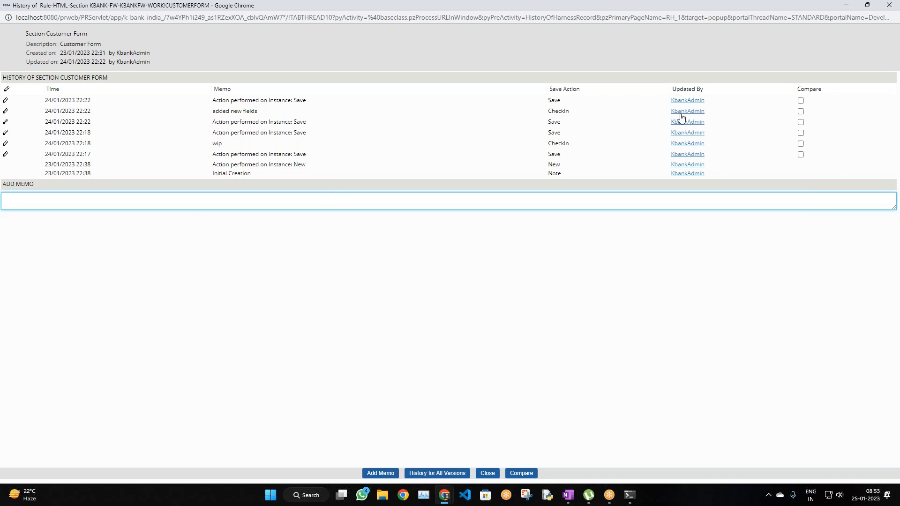
{"action": "left_click", "coordinate": [894, 5]}
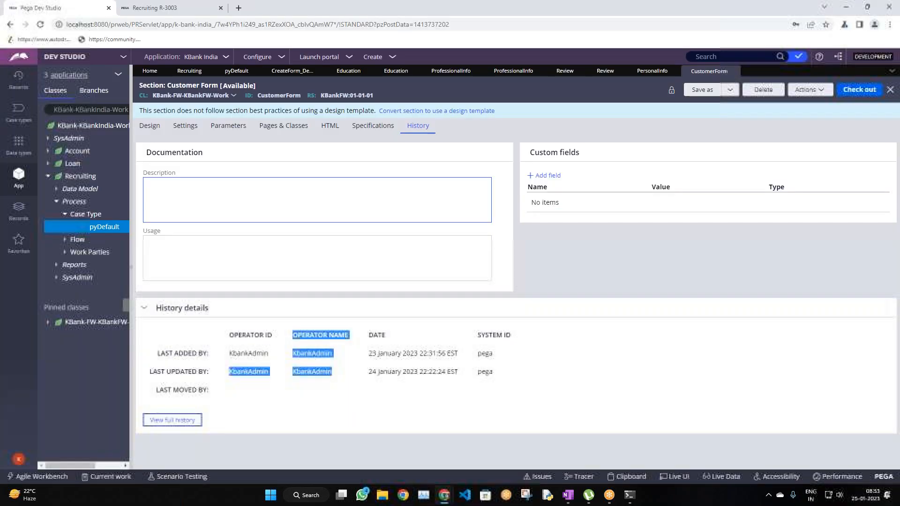
Step: Close the Customer Form section and finish the Review step of case R-3003
{"action": "left_click", "coordinate": [231, 242]}
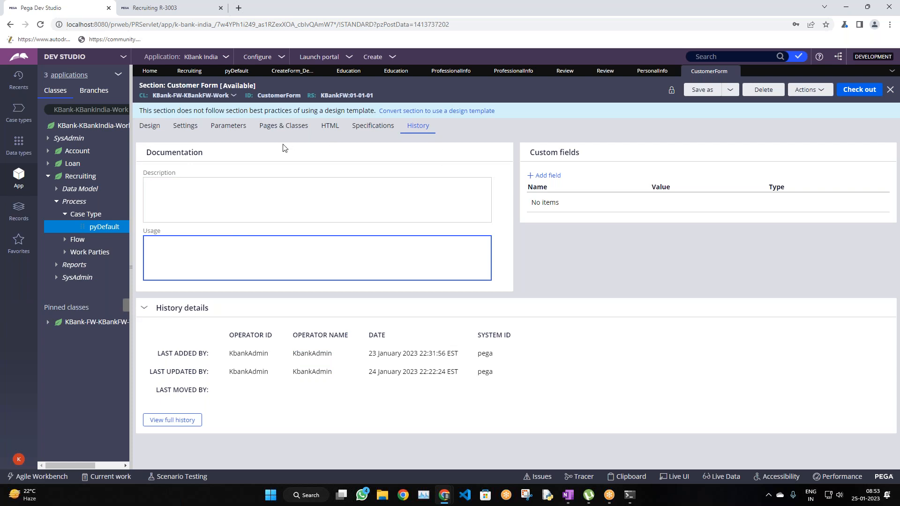
{"action": "left_click", "coordinate": [150, 126]}
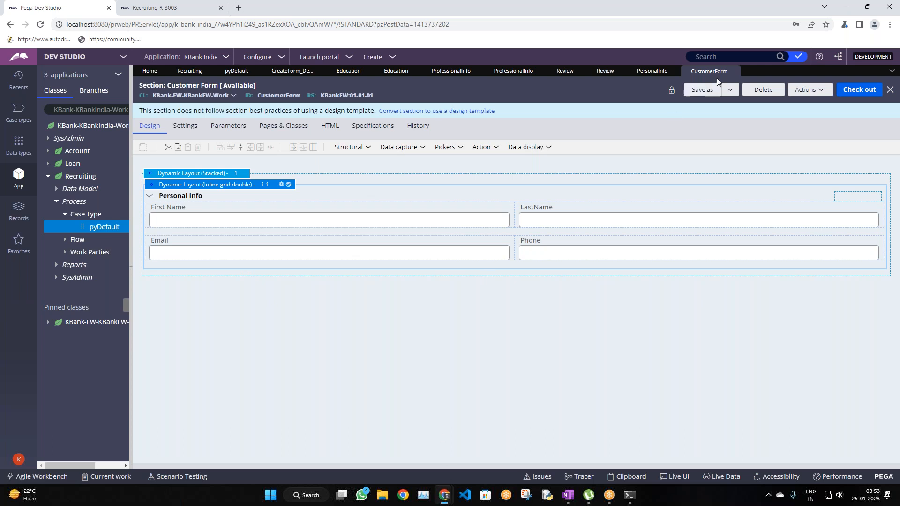
{"action": "left_click", "coordinate": [734, 71]}
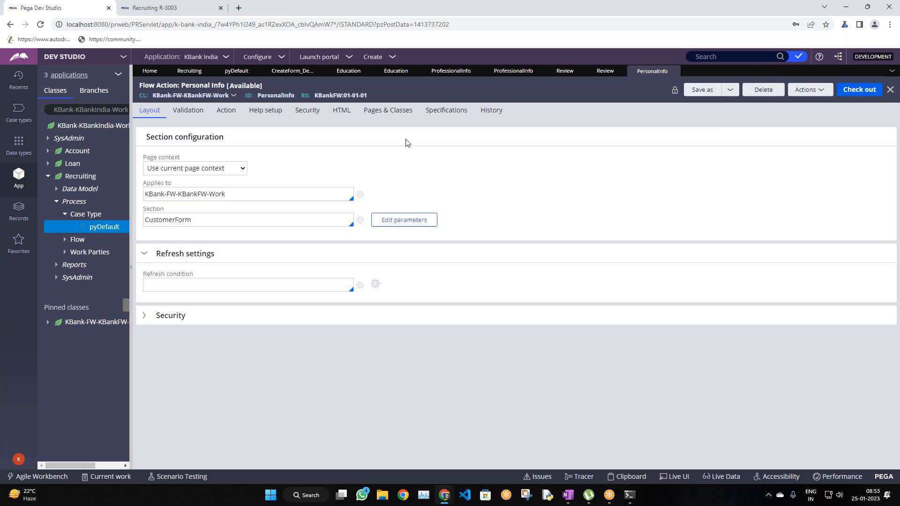
{"action": "left_click", "coordinate": [173, 5]}
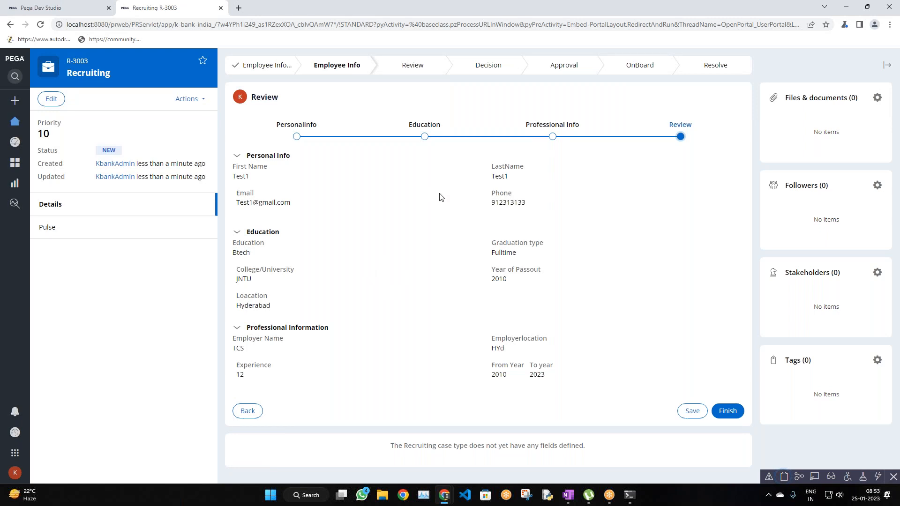
{"action": "left_click", "coordinate": [733, 411]}
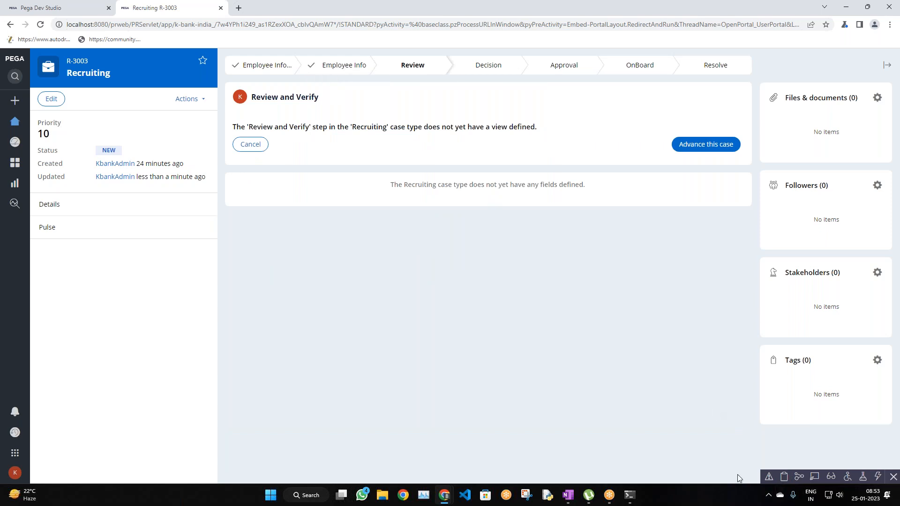
Step: Open pyWorkPage in the clipboard for case R-3003 and examine its properties for the submitted employee data
{"action": "left_click", "coordinate": [784, 477]}
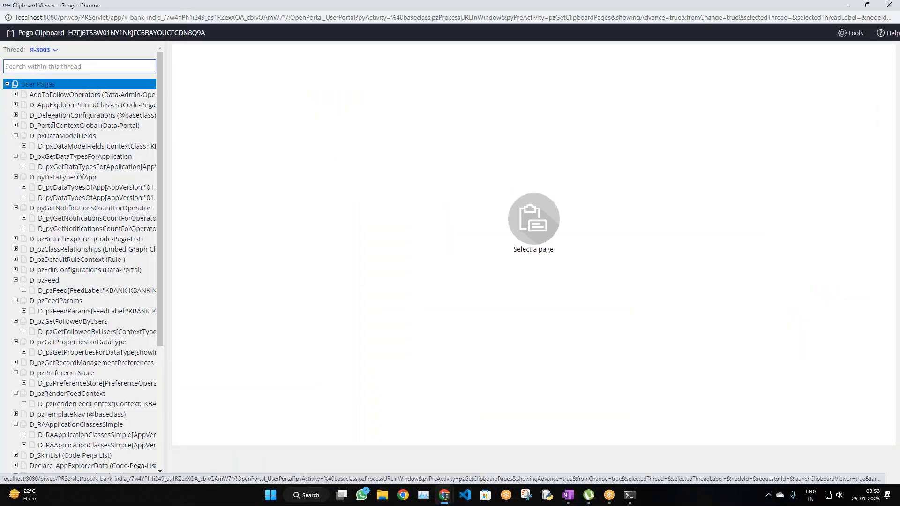
{"action": "scroll", "coordinate": [56, 188], "scroll_direction": "down", "scroll_amount": 4}
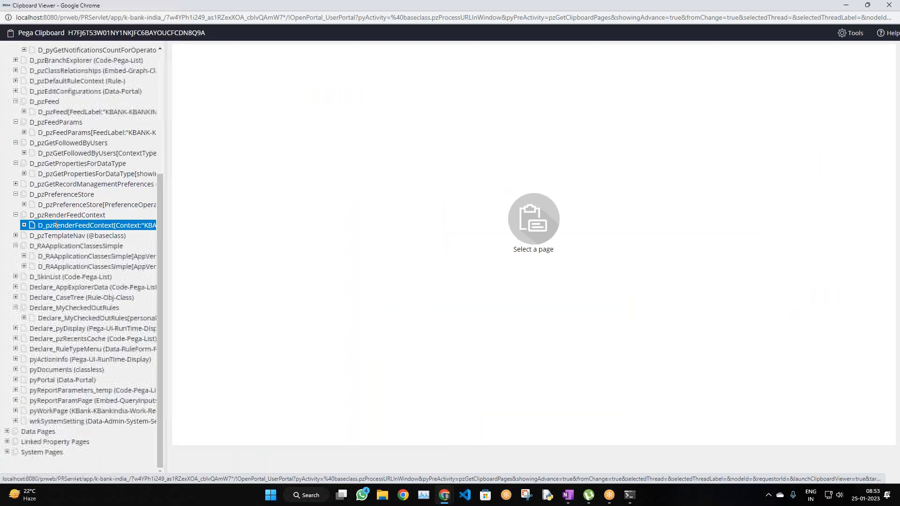
{"action": "left_click", "coordinate": [61, 411]}
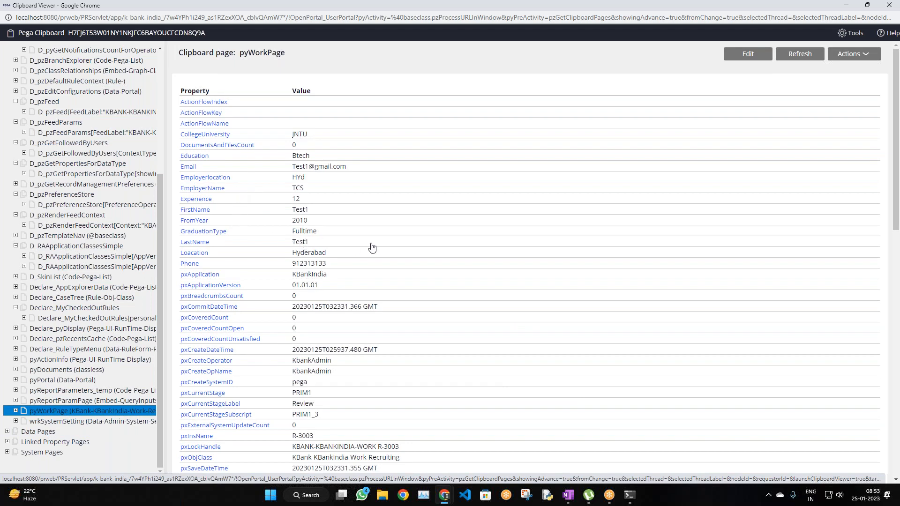
{"action": "scroll", "coordinate": [361, 290], "scroll_direction": "down", "scroll_amount": 12}
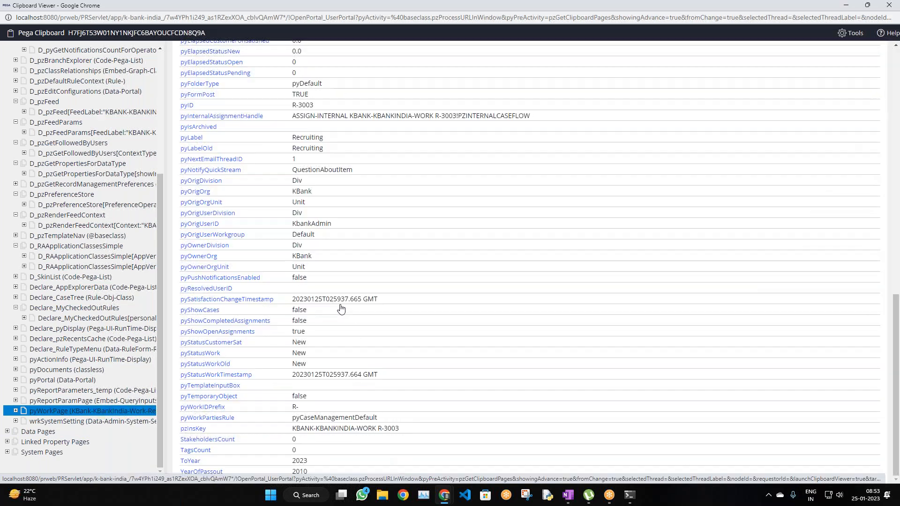
{"action": "scroll", "coordinate": [356, 295], "scroll_direction": "up", "scroll_amount": 12}
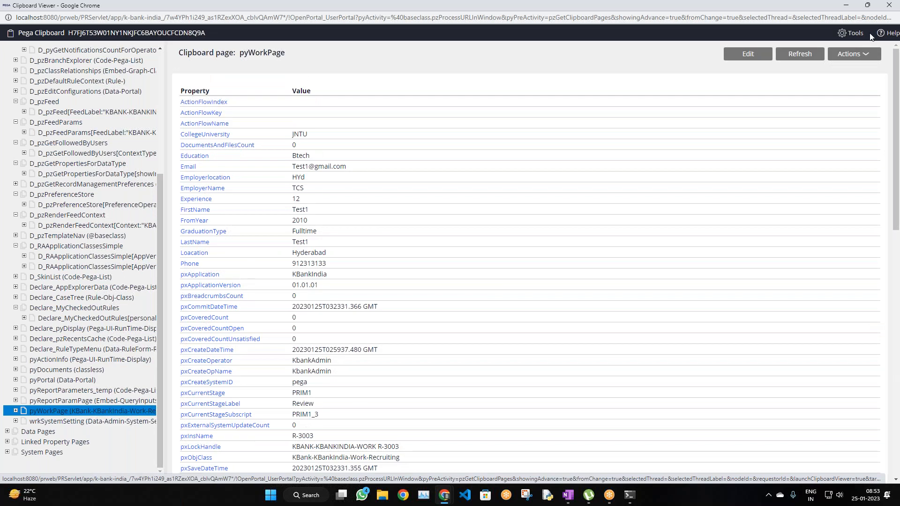
{"action": "left_click", "coordinate": [846, 5]}
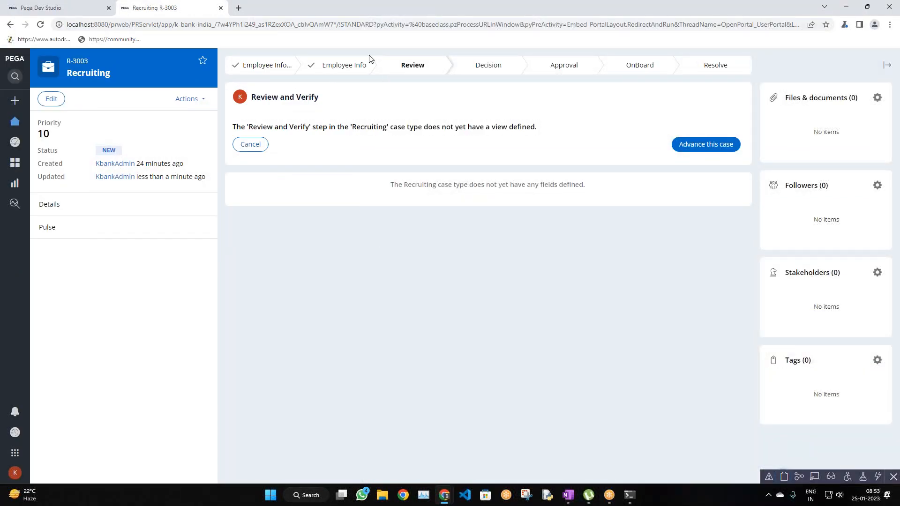
Step: Inspect the start shape properties of the Employe Details flow, including the harness and the Save on last step option
{"action": "left_click", "coordinate": [28, 8]}
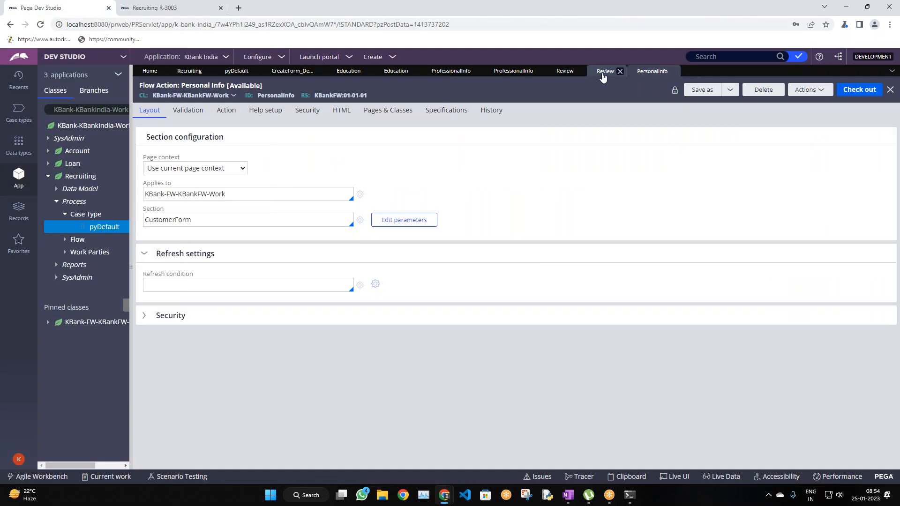
{"action": "left_click", "coordinate": [341, 75]}
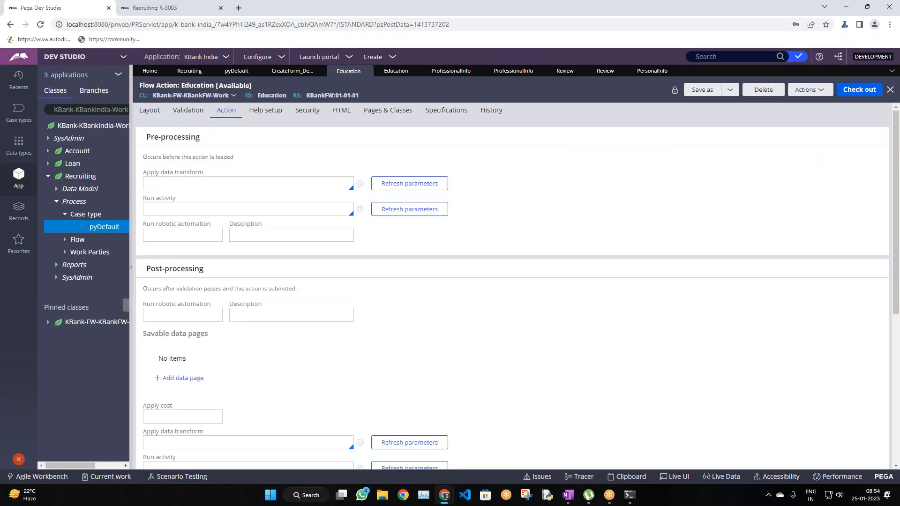
{"action": "left_click", "coordinate": [293, 71]}
{"action": "left_click", "coordinate": [403, 383]}
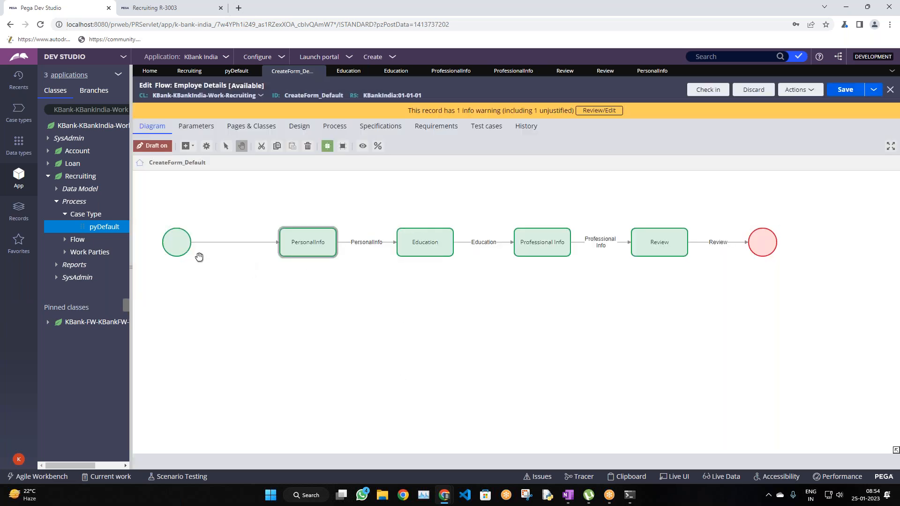
{"action": "double_click", "coordinate": [174, 247]}
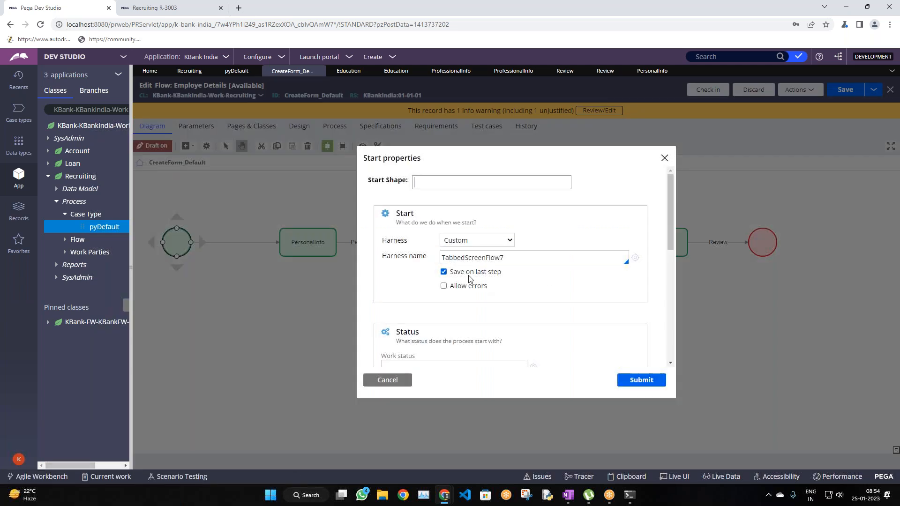
{"action": "left_click_drag", "start_coordinate": [451, 272], "coordinate": [506, 268]}
{"action": "scroll", "coordinate": [464, 314], "scroll_direction": "down", "scroll_amount": 5}
{"action": "scroll", "coordinate": [465, 314], "scroll_direction": "up", "scroll_amount": 5}
{"action": "left_click", "coordinate": [388, 379]}
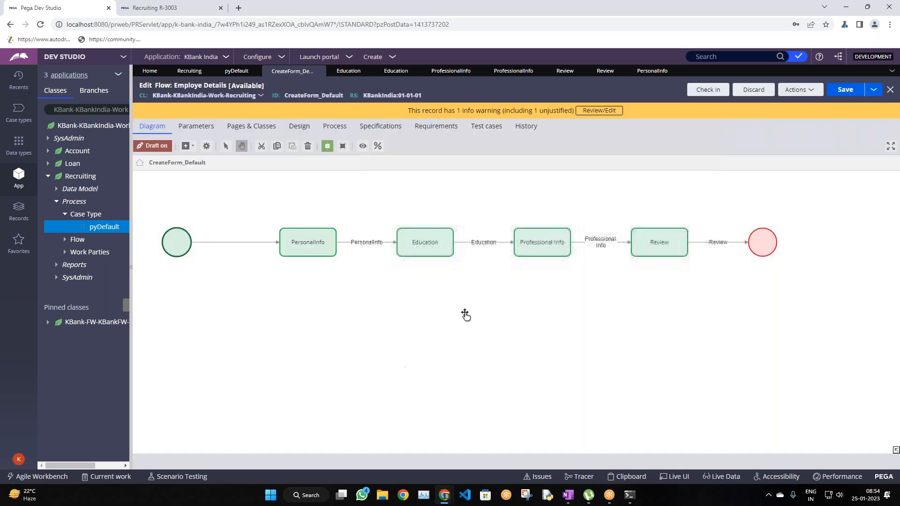
Step: Save the Employe Details flow and close the Personal Info flow action
{"action": "left_click", "coordinate": [845, 89]}
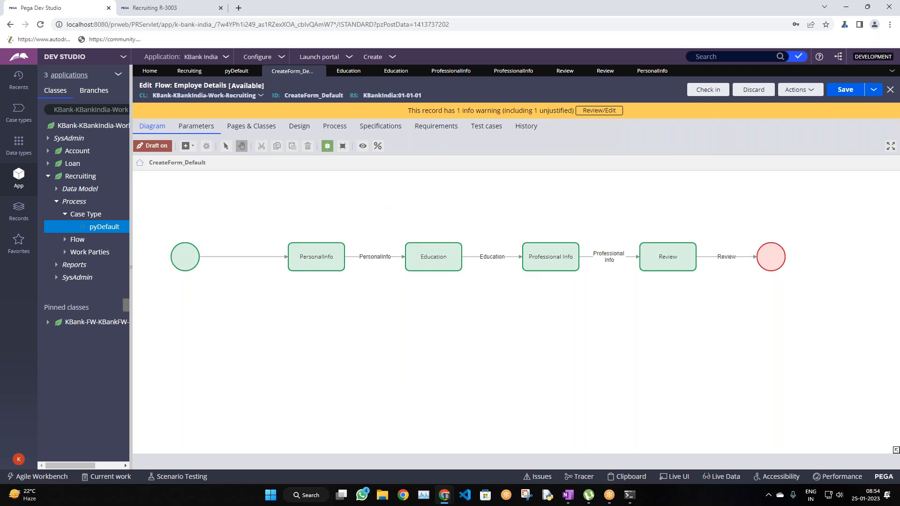
{"action": "left_click", "coordinate": [168, 3]}
{"action": "left_click", "coordinate": [52, 8]}
{"action": "left_click", "coordinate": [652, 71]}
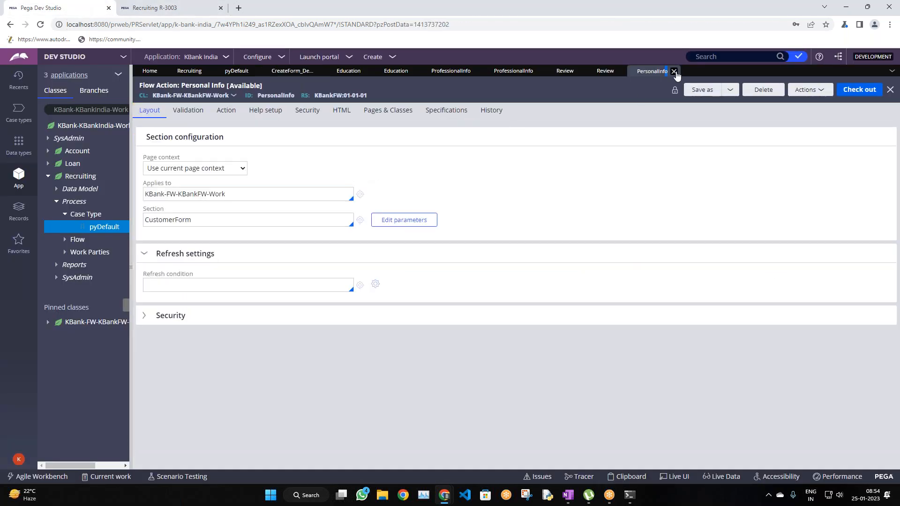
{"action": "left_click", "coordinate": [674, 72]}
Step: Open the Recruiting case type's life cycle and select the Review process in the Review stage
{"action": "left_click", "coordinate": [19, 124]}
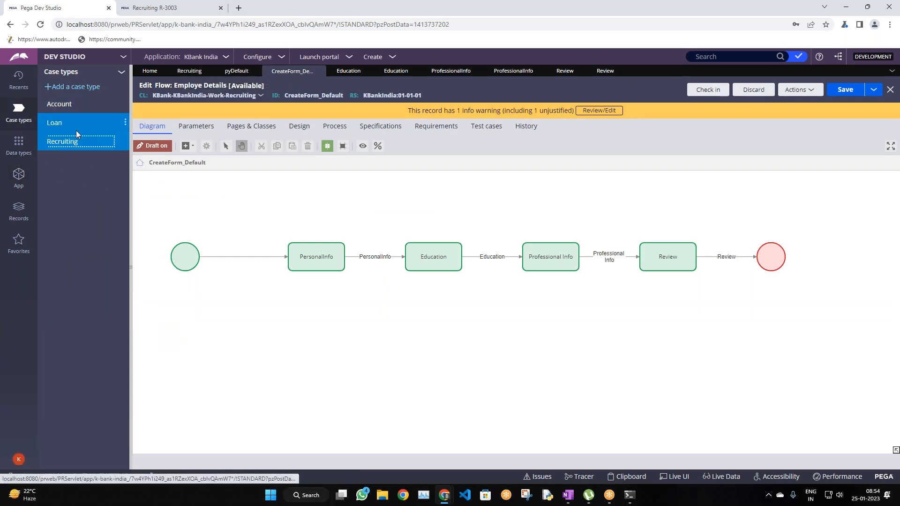
{"action": "left_click", "coordinate": [71, 142]}
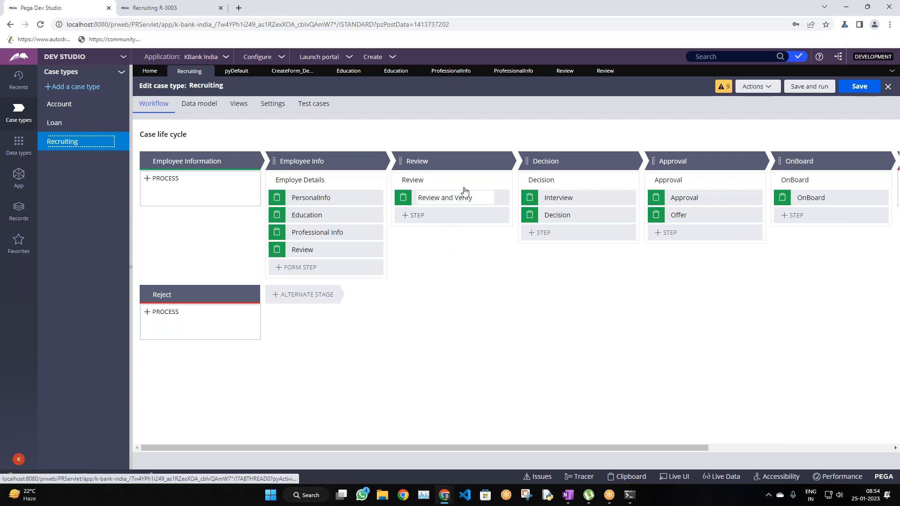
{"action": "left_click", "coordinate": [549, 11]}
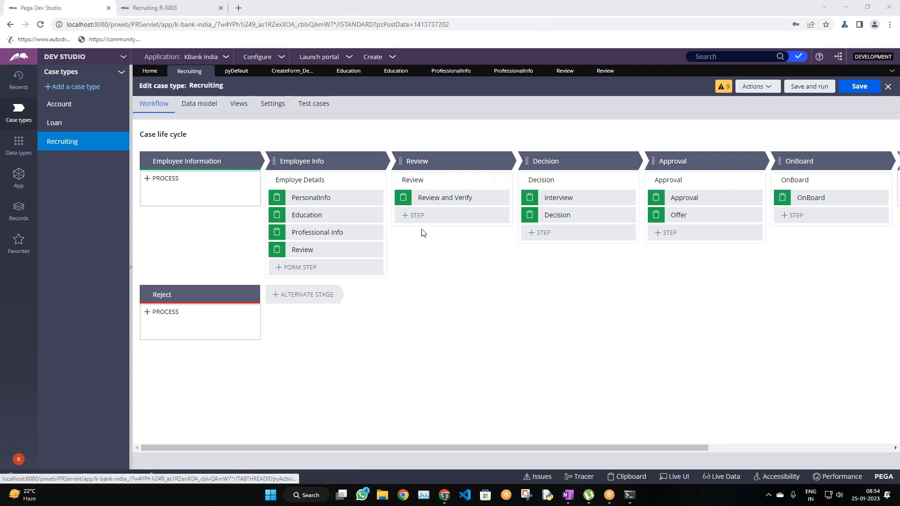
{"action": "left_click", "coordinate": [430, 179]}
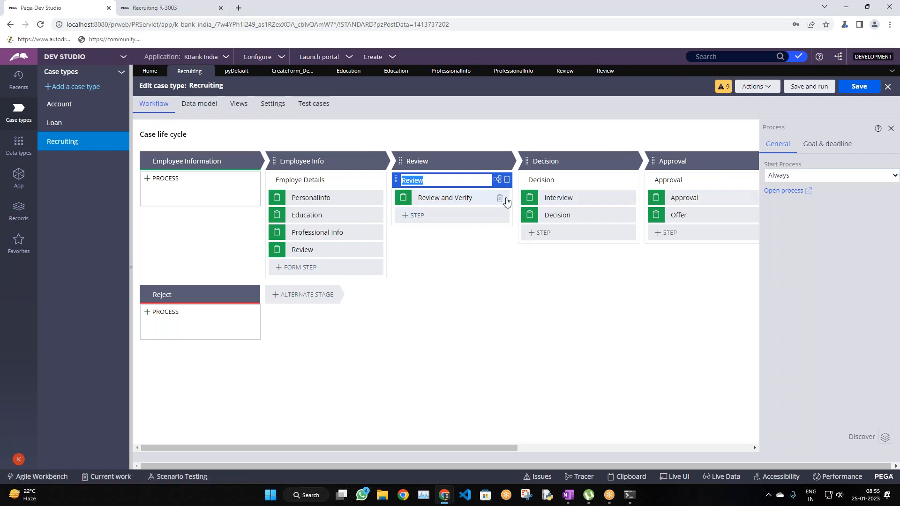
{"action": "left_click_drag", "start_coordinate": [431, 447], "coordinate": [406, 317]}
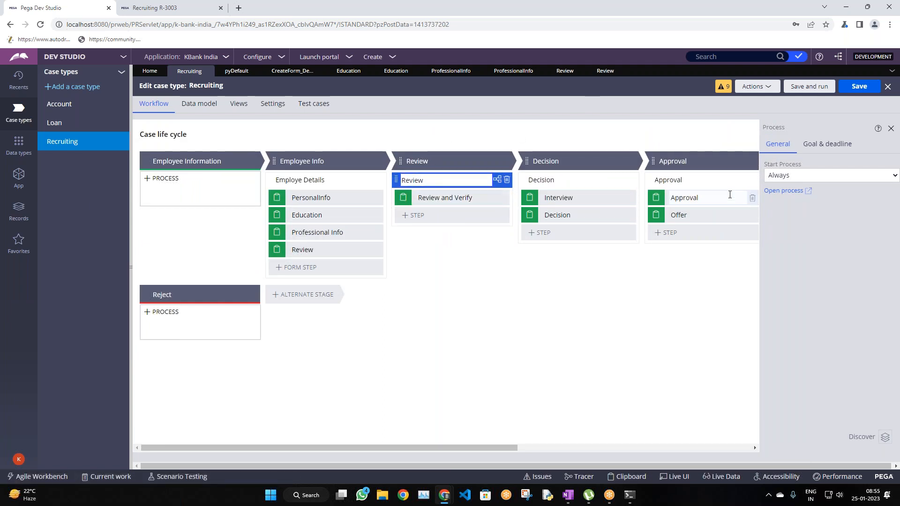
Step: Open the Review process flow and inspect the flow action configured on its Review and Verify connector
{"action": "left_click", "coordinate": [782, 193]}
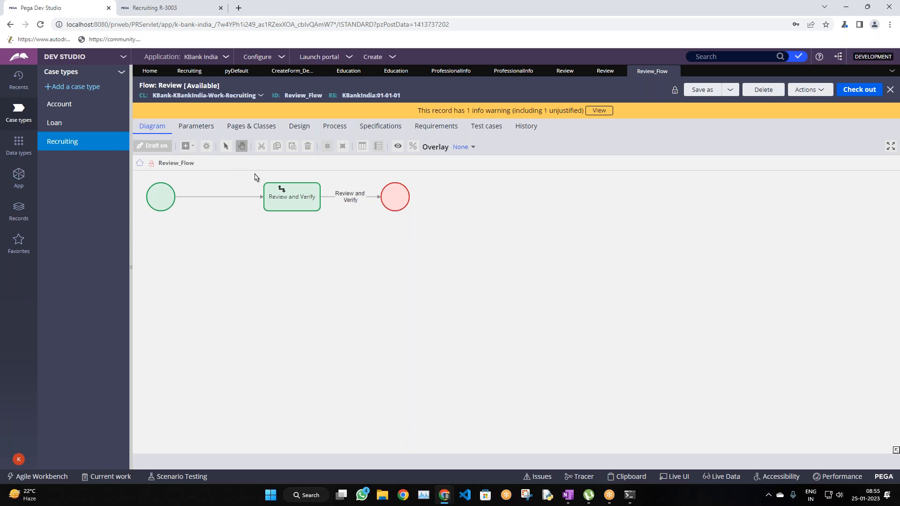
{"action": "double_click", "coordinate": [348, 198]}
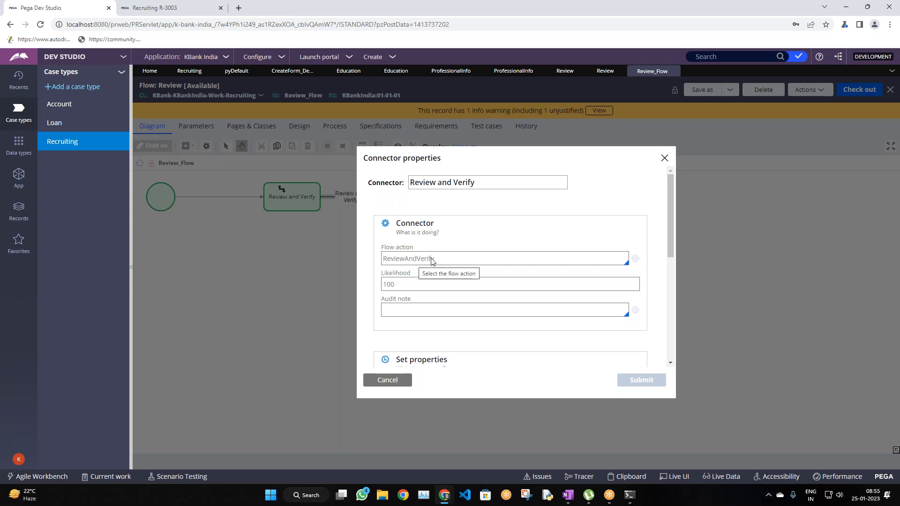
{"action": "left_click", "coordinate": [404, 382]}
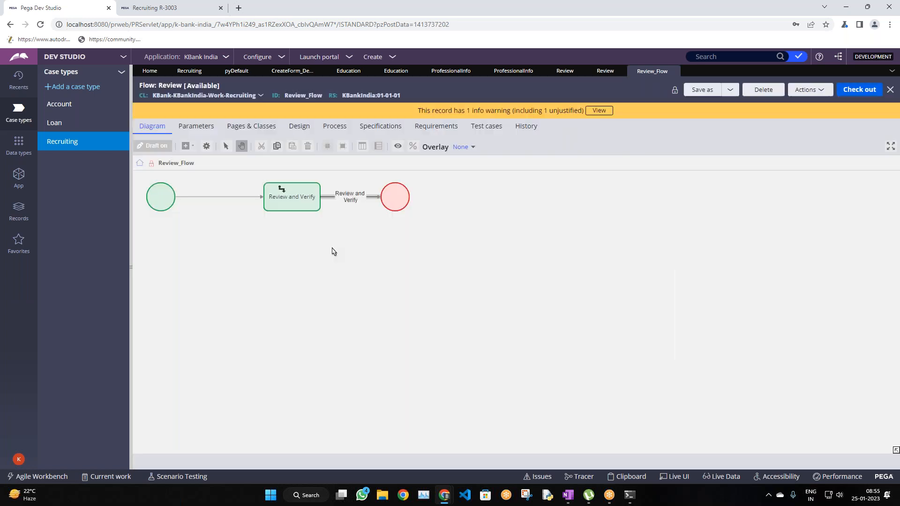
{"action": "double_click", "coordinate": [341, 199]}
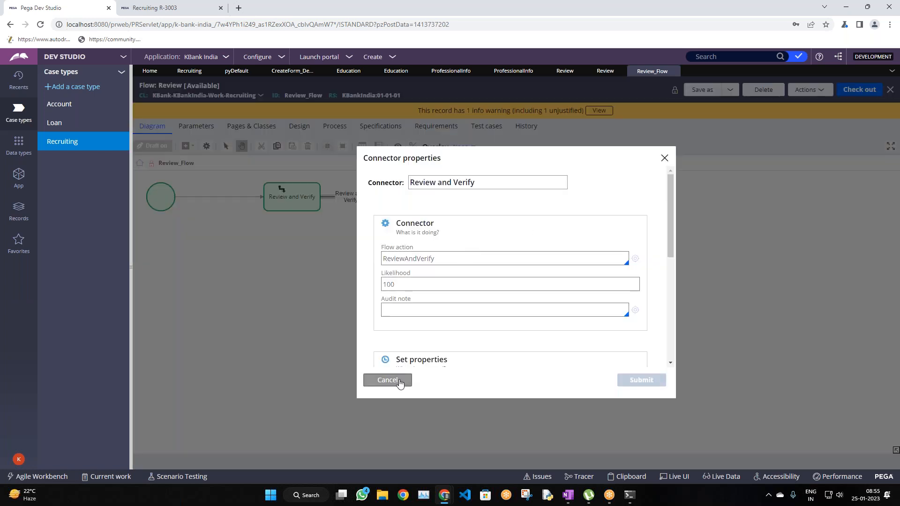
{"action": "left_click", "coordinate": [406, 379]}
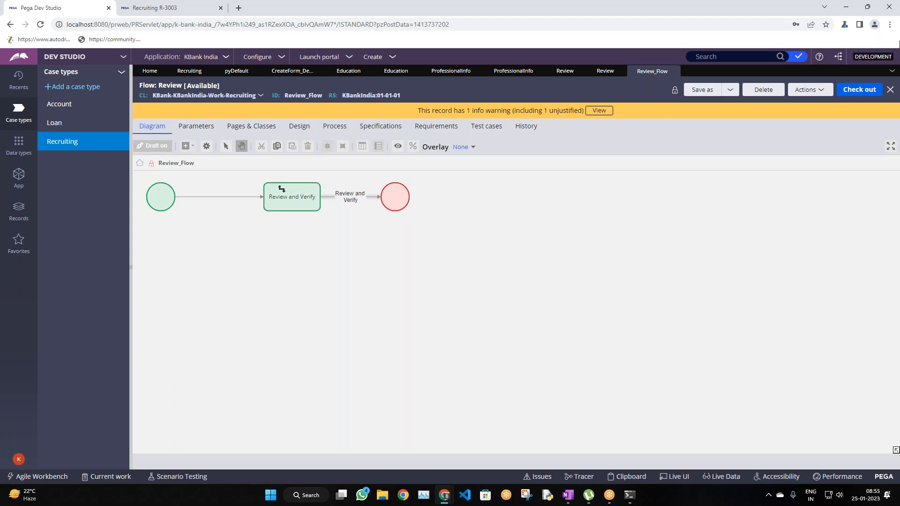
Step: Check out the Review flow and open the properties of its Review and Verify connector for editing
{"action": "left_click", "coordinate": [859, 88]}
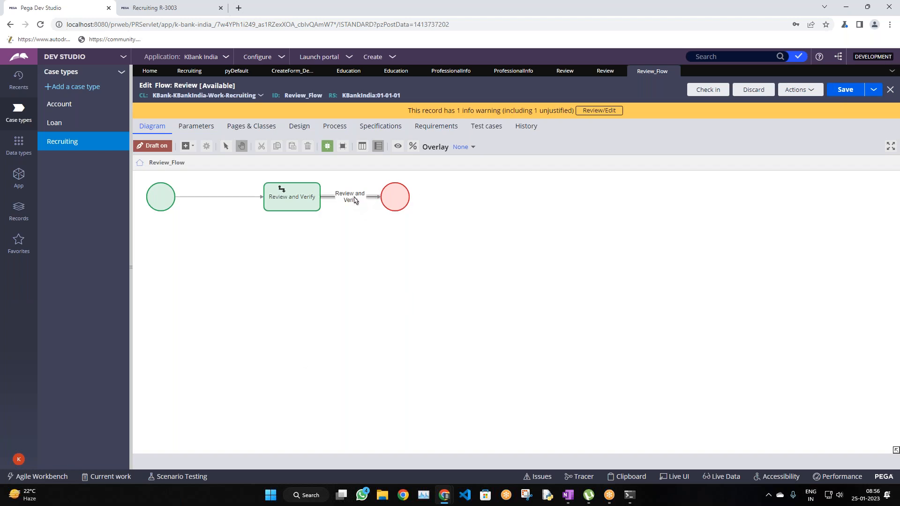
{"action": "double_click", "coordinate": [355, 201]}
{"action": "left_click_drag", "start_coordinate": [443, 264], "coordinate": [355, 270]}
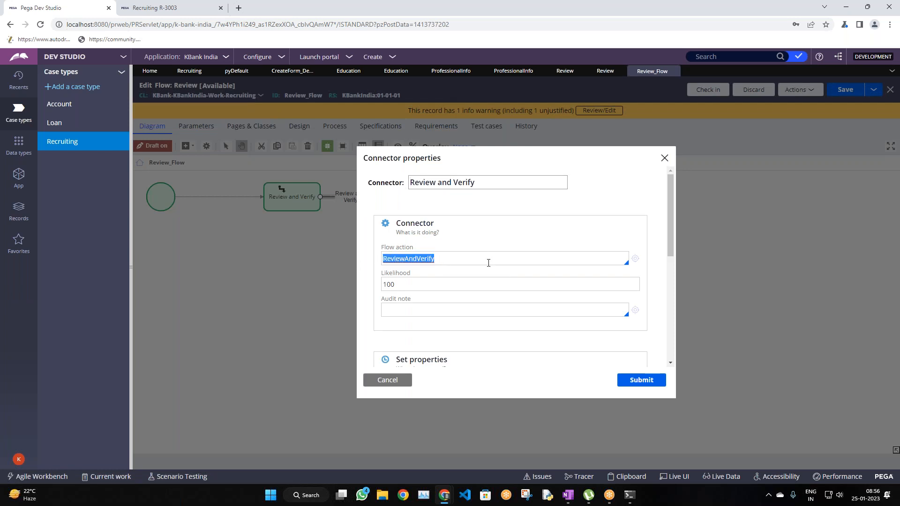
{"action": "scroll", "coordinate": [488, 263], "scroll_direction": "down", "scroll_amount": 5}
{"action": "scroll", "coordinate": [481, 278], "scroll_direction": "up", "scroll_amount": 4}
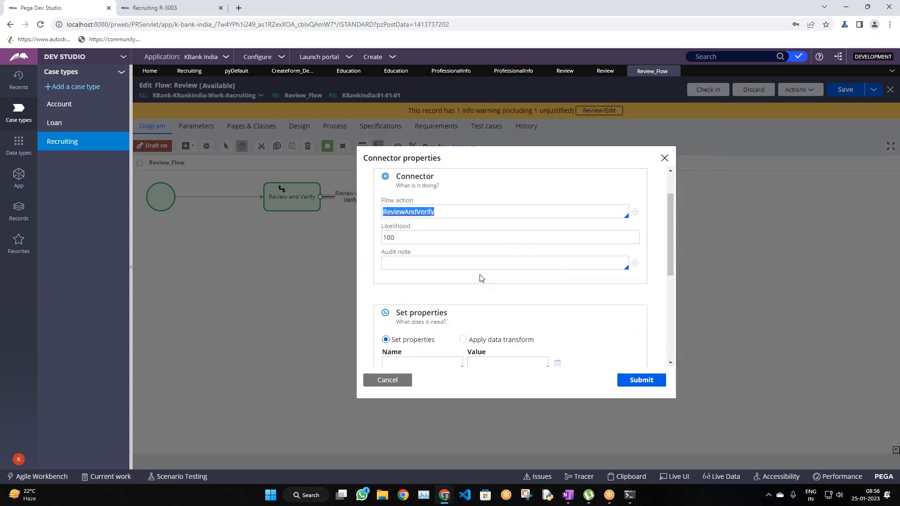
Step: Create the connector's ReviewAndVerify flow action in the KBank FW context, applied to KBank-FW-KBankFW-Work
{"action": "left_click", "coordinate": [636, 212]}
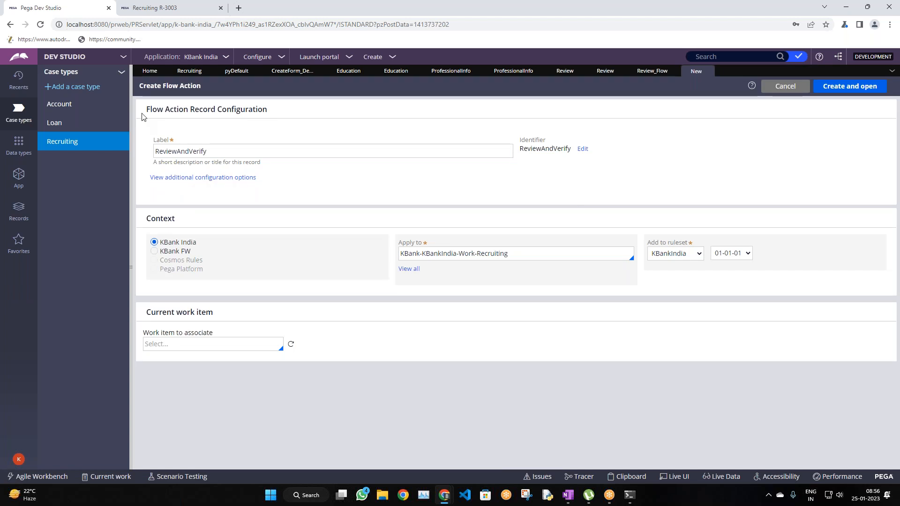
{"action": "left_click", "coordinate": [175, 253]}
{"action": "left_click", "coordinate": [486, 254]}
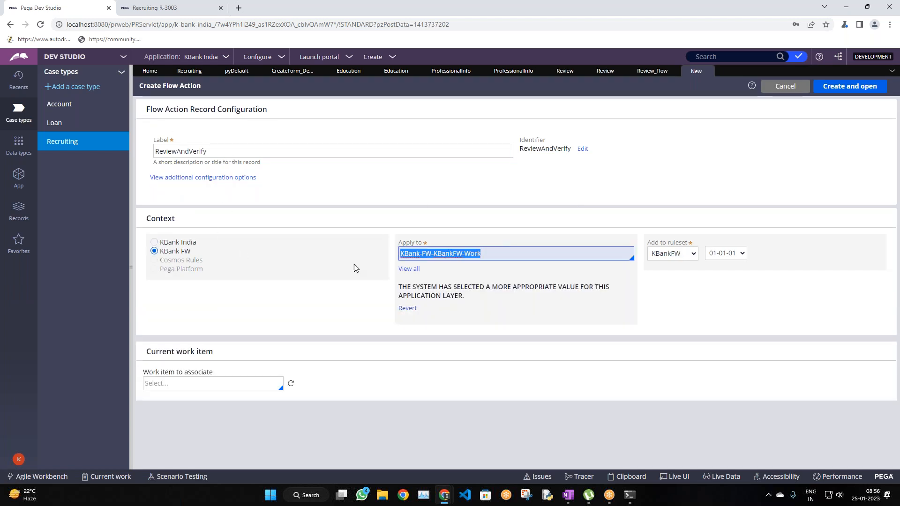
{"action": "left_click", "coordinate": [854, 86]}
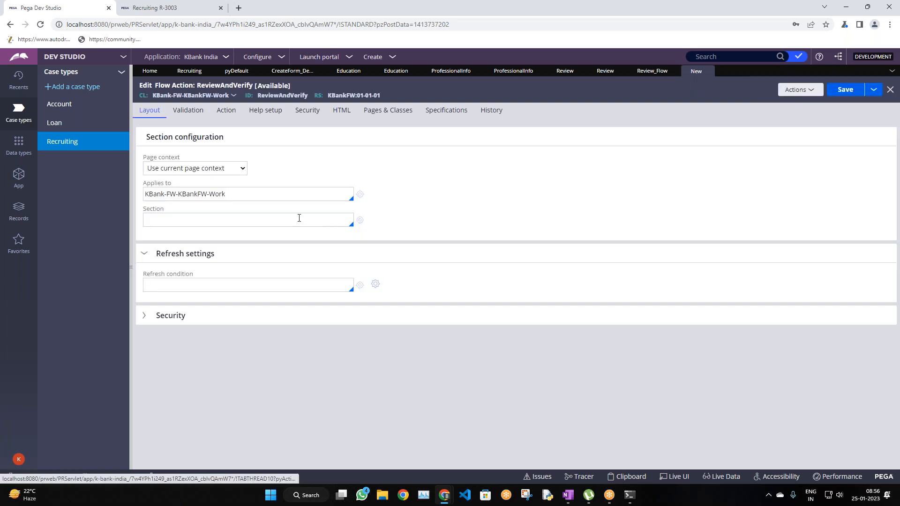
Step: Set the flow action's section to ReviewAndVerify and create that section in KBank FW under KBank-FW-KBankFW-Work
{"action": "double_click", "coordinate": [287, 96]}
{"action": "key", "text": "ctrl+c"}
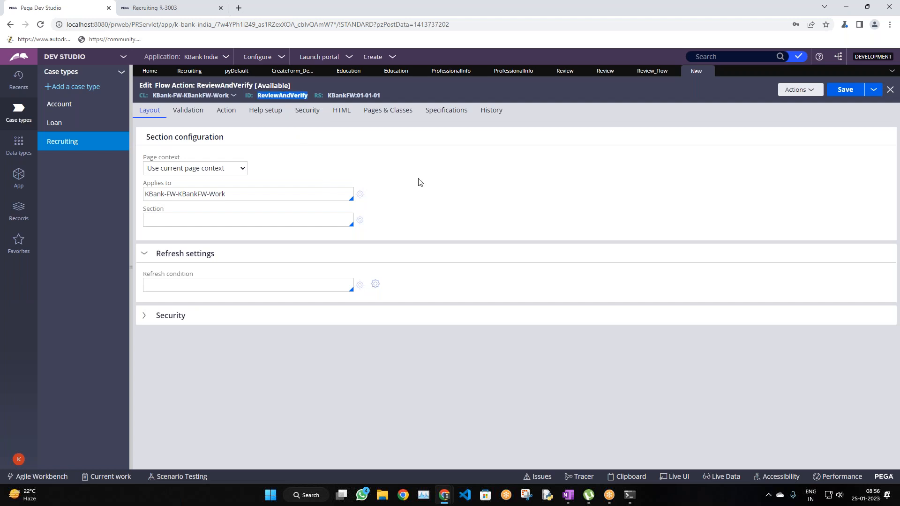
{"action": "left_click", "coordinate": [281, 218]}
{"action": "key", "text": "ctrl+v"}
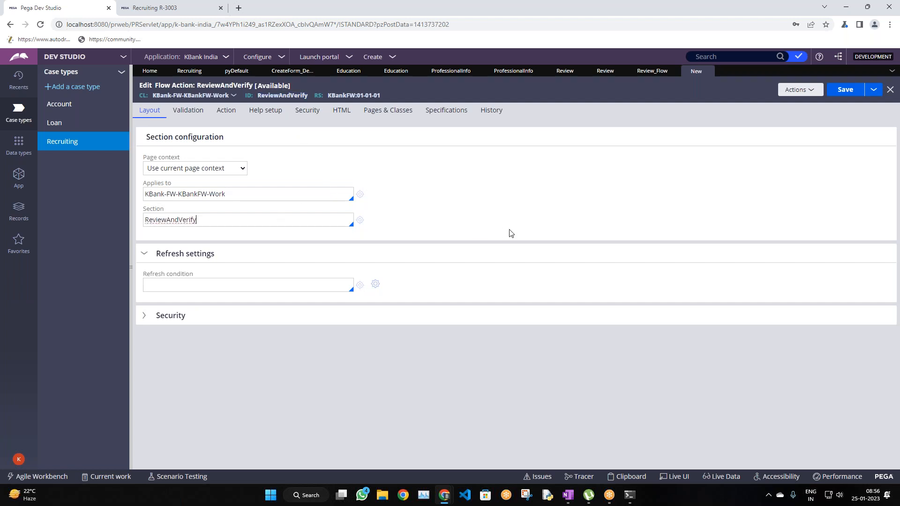
{"action": "left_click", "coordinate": [360, 220]}
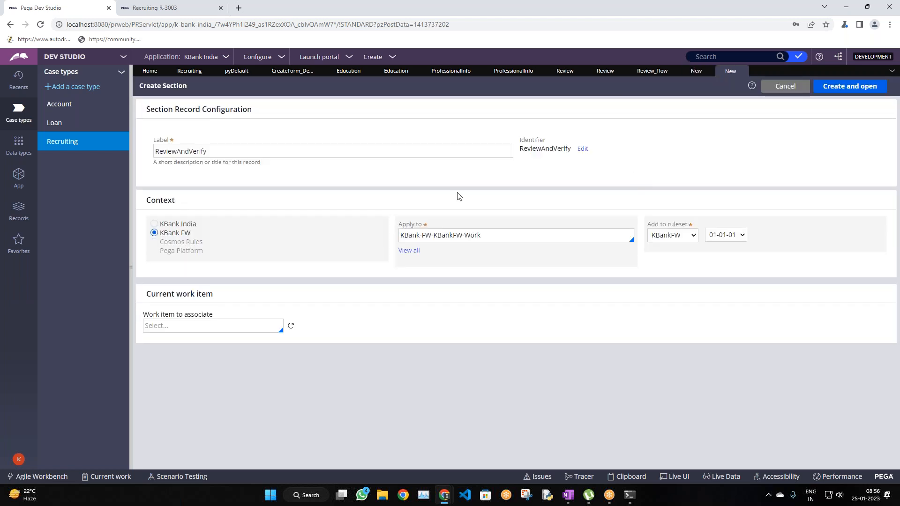
{"action": "left_click", "coordinate": [835, 86]}
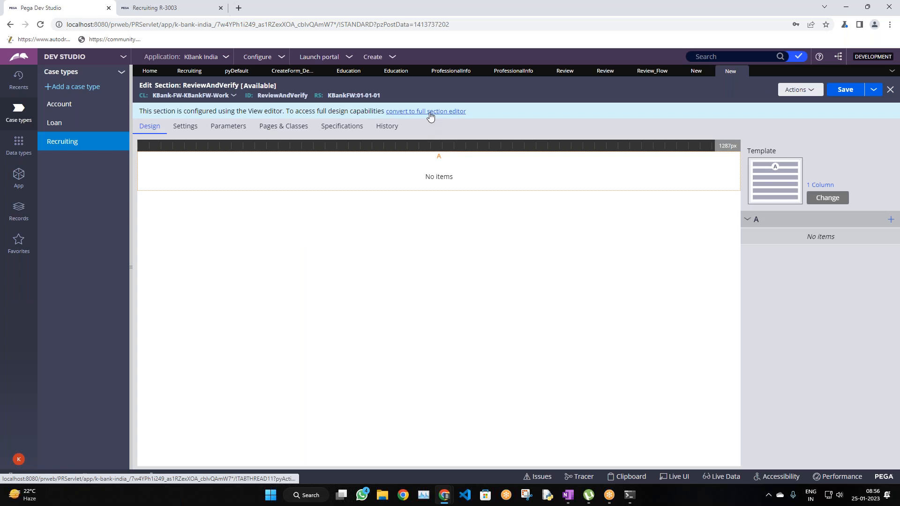
Step: Convert the ReviewAndVerify section to the full section editor and check its reference in the flow action
{"action": "left_click", "coordinate": [430, 113]}
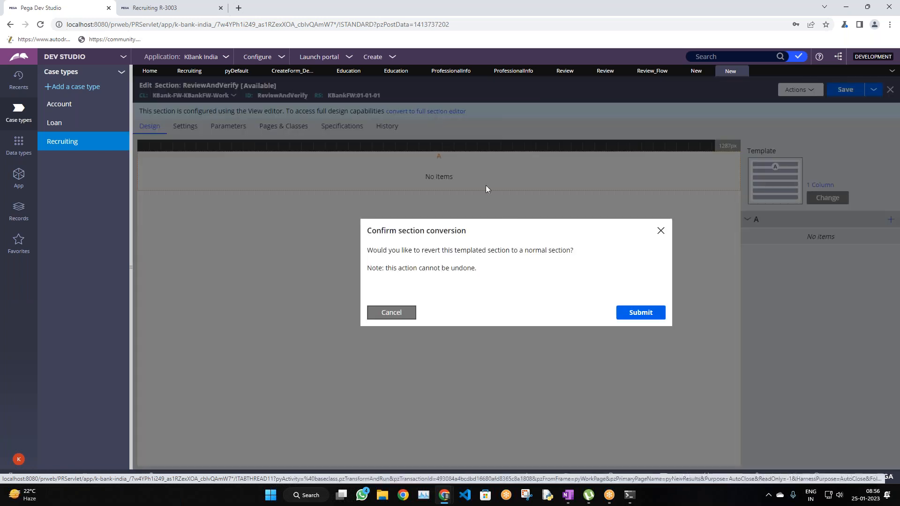
{"action": "left_click", "coordinate": [651, 312]}
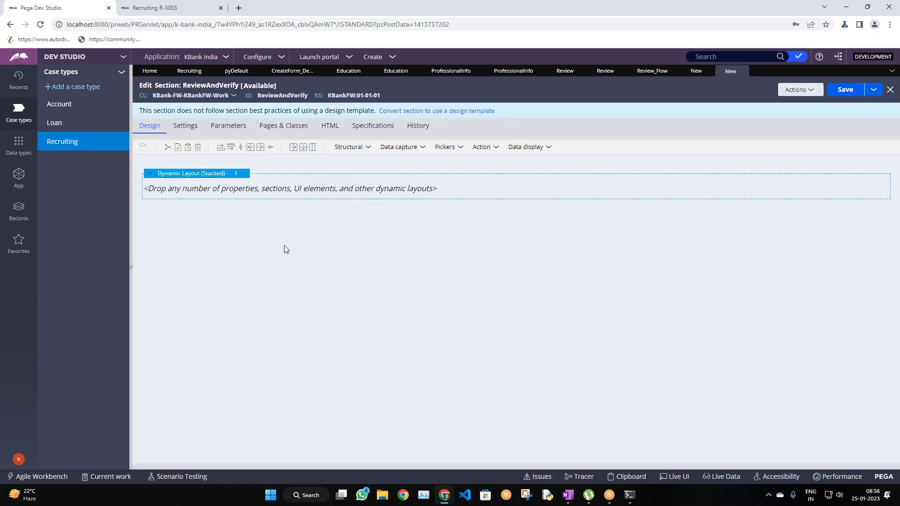
{"action": "left_click", "coordinate": [695, 75]}
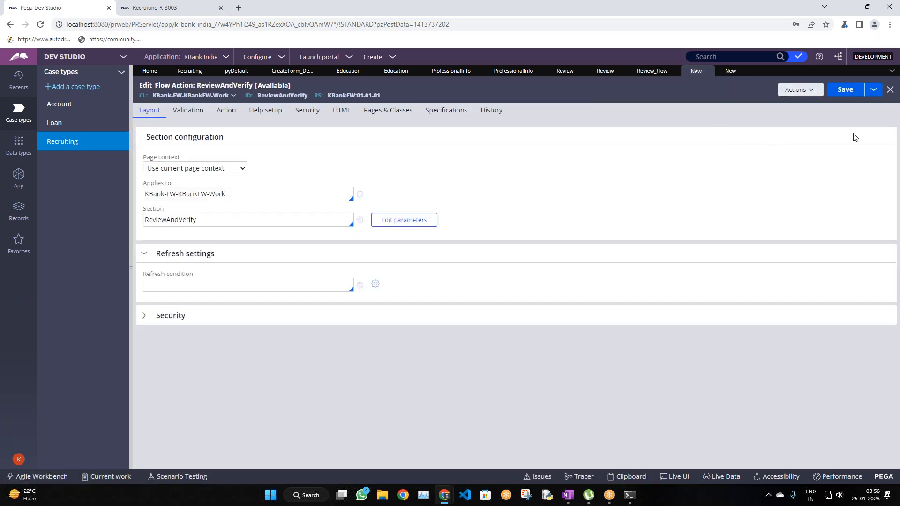
{"action": "left_click", "coordinate": [730, 71]}
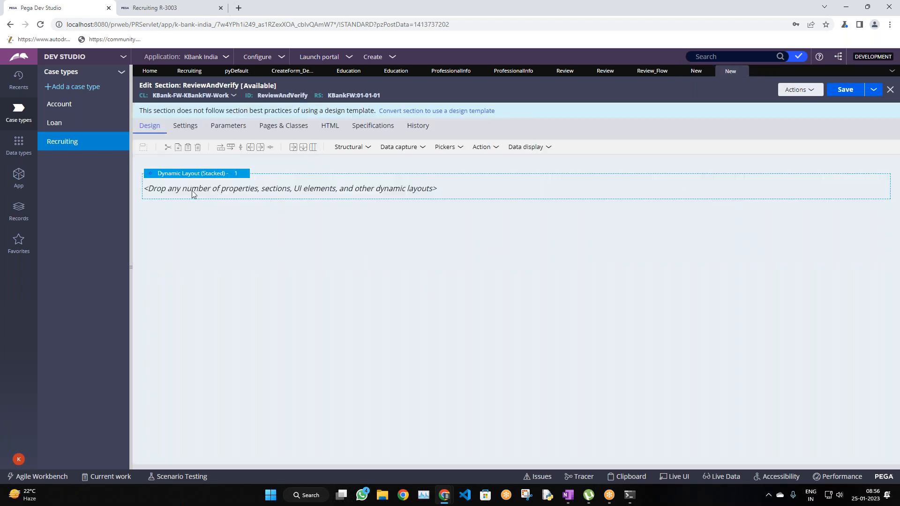
Step: Embed the Review section by name, using the current page context, in the ReviewAndVerify section's stacked dynamic layout
{"action": "left_click", "coordinate": [343, 148]}
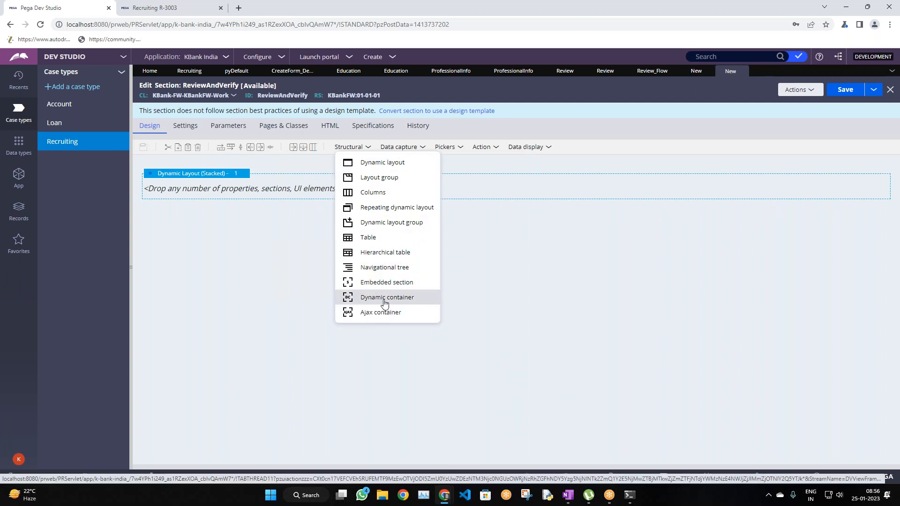
{"action": "left_click", "coordinate": [398, 283]}
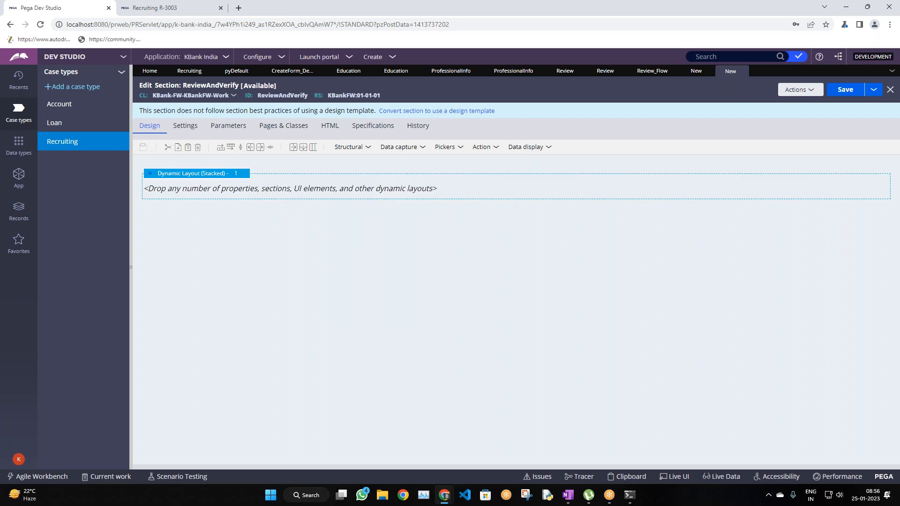
{"action": "left_click", "coordinate": [267, 191]}
{"action": "left_click", "coordinate": [546, 286]}
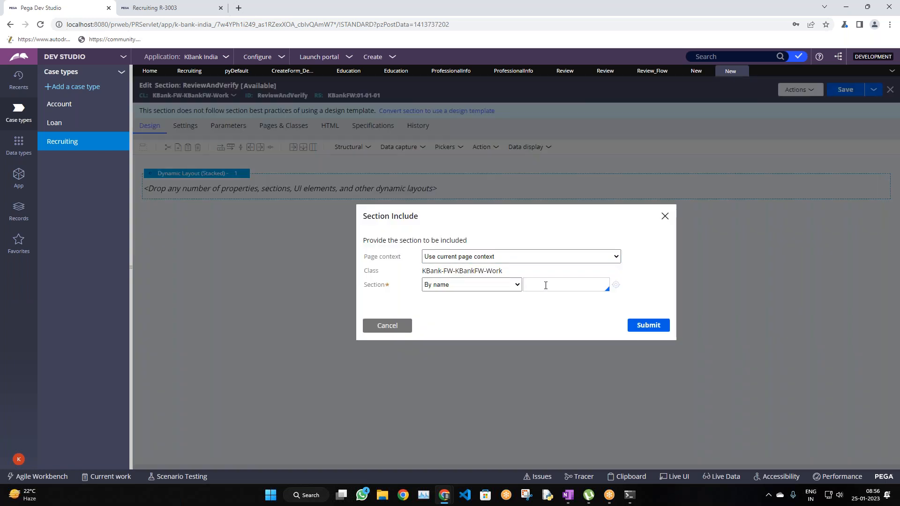
{"action": "key", "text": "Up"}
{"action": "key", "text": "Return"}
{"action": "left_click", "coordinate": [663, 326]}
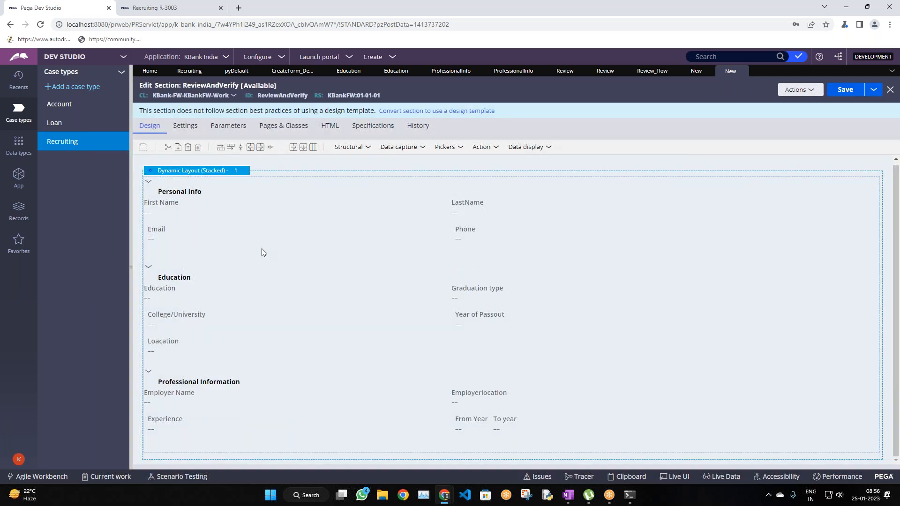
Step: Add a second dynamic layout below the stacked layout that holds the embedded Review section
{"action": "right_click", "coordinate": [216, 172]}
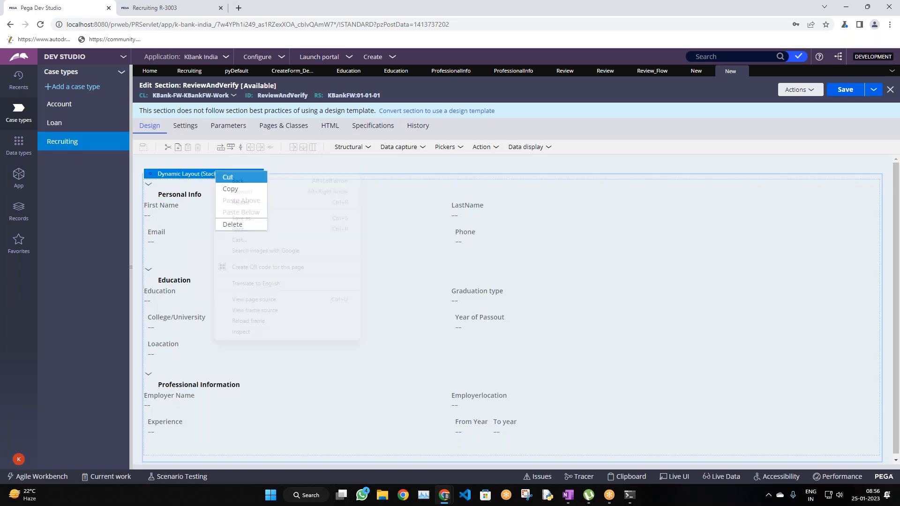
{"action": "left_click", "coordinate": [368, 173]}
{"action": "left_click", "coordinate": [353, 152]}
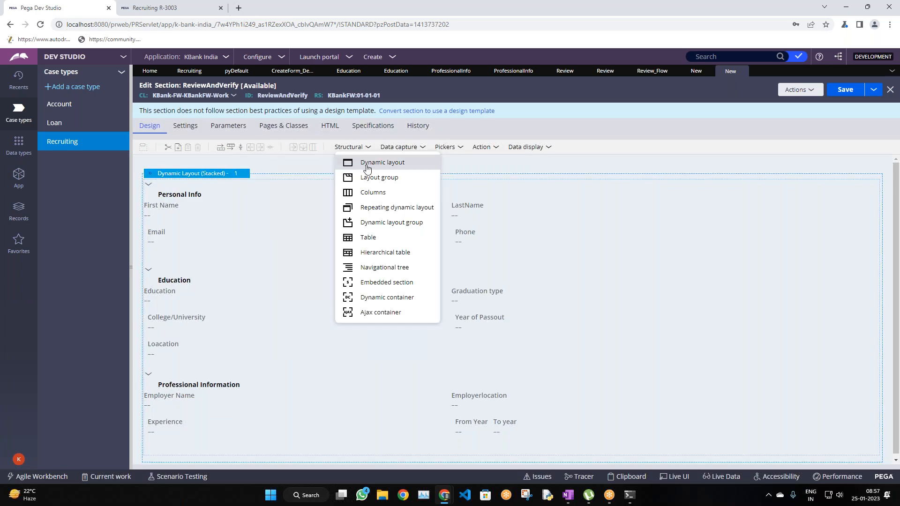
{"action": "left_click_drag", "start_coordinate": [369, 170], "coordinate": [172, 443]}
{"action": "left_click_drag", "start_coordinate": [167, 254], "coordinate": [207, 174]}
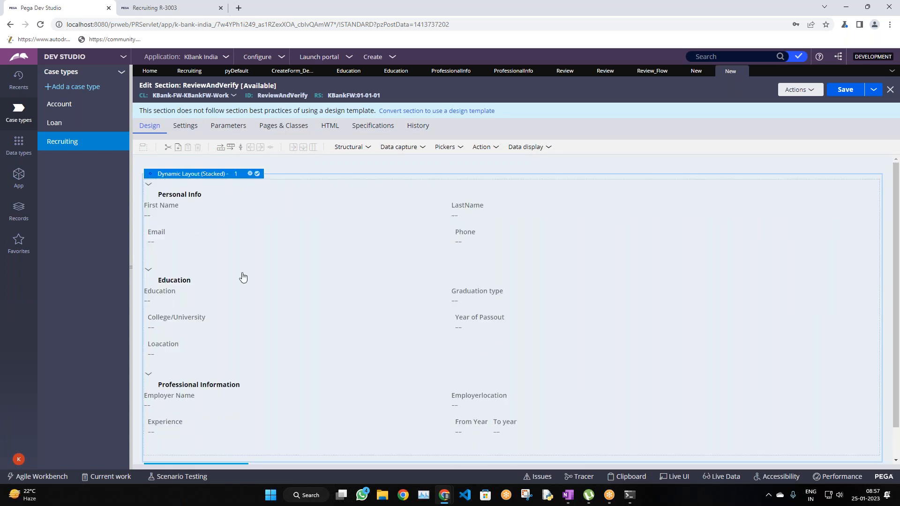
Step: Inspect the cell properties of the embedded Review section and close them without changes
{"action": "scroll", "coordinate": [329, 364], "scroll_direction": "up", "scroll_amount": 1}
{"action": "left_click", "coordinate": [151, 204]}
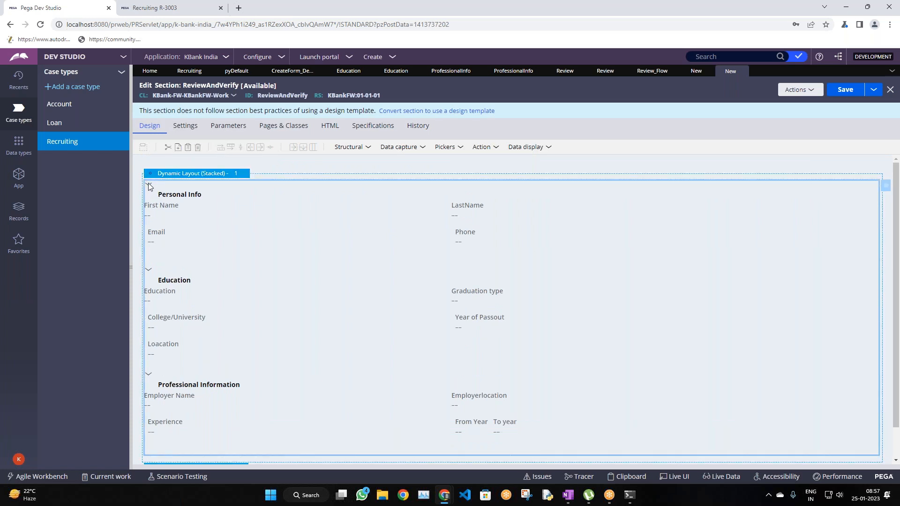
{"action": "double_click", "coordinate": [150, 186]}
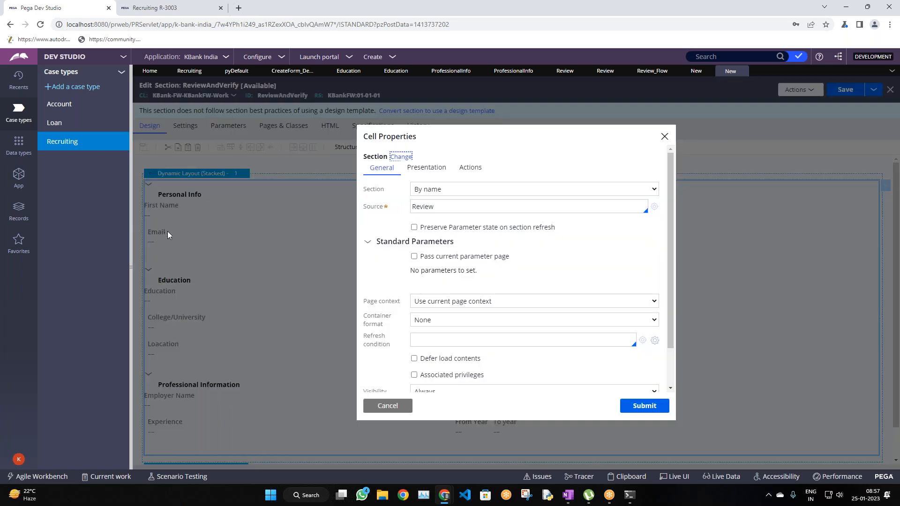
{"action": "left_click", "coordinate": [382, 403]}
Step: Add a text input to the new dynamic layout beneath the Professional Information block
{"action": "scroll", "coordinate": [320, 328], "scroll_direction": "down", "scroll_amount": 1}
{"action": "left_click", "coordinate": [204, 435]}
{"action": "scroll", "coordinate": [349, 310], "scroll_direction": "up", "scroll_amount": 1}
{"action": "scroll", "coordinate": [346, 321], "scroll_direction": "down", "scroll_amount": 1}
{"action": "scroll", "coordinate": [265, 341], "scroll_direction": "up", "scroll_amount": 1}
{"action": "scroll", "coordinate": [330, 214], "scroll_direction": "down", "scroll_amount": 1}
{"action": "left_click", "coordinate": [399, 147]}
{"action": "left_click_drag", "start_coordinate": [407, 165], "coordinate": [377, 205]}
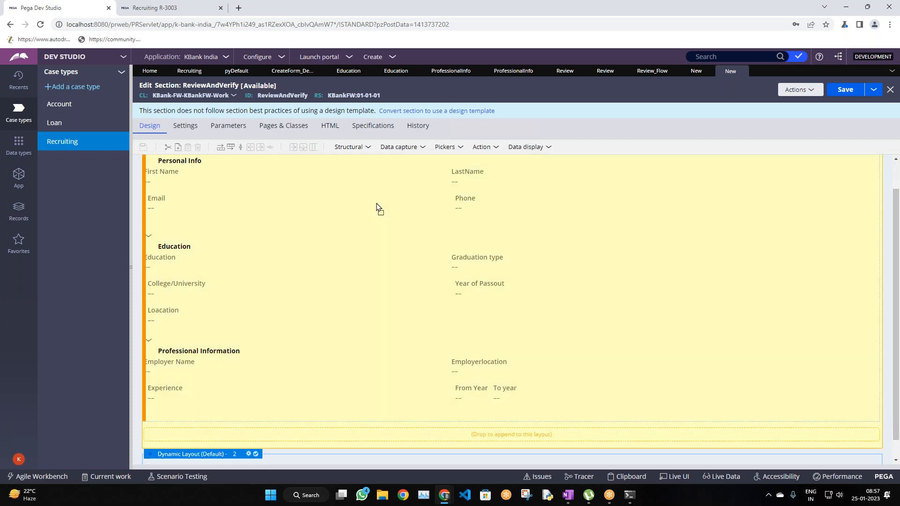
{"action": "left_click_drag", "start_coordinate": [248, 406], "coordinate": [214, 455]}
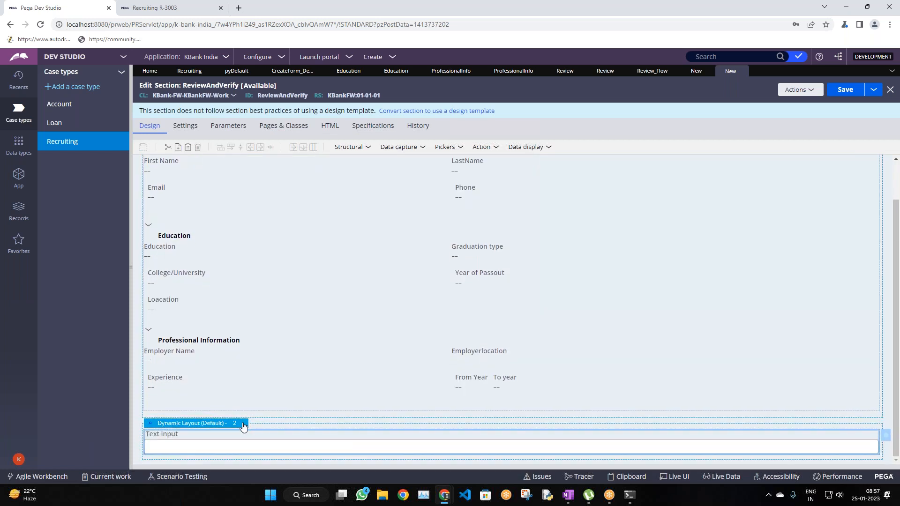
Step: Set the layout format of the second dynamic layout to Inline
{"action": "left_click", "coordinate": [249, 423]}
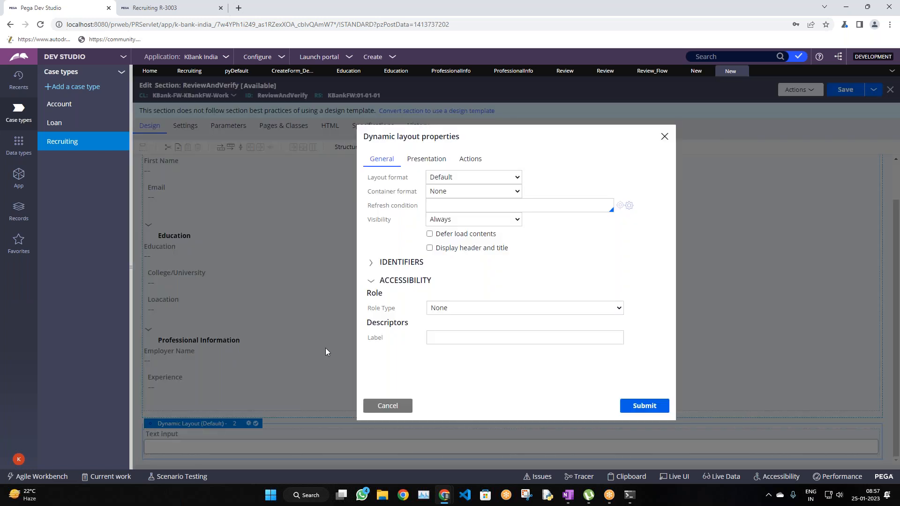
{"action": "left_click", "coordinate": [468, 179]}
{"action": "left_click", "coordinate": [469, 193]}
{"action": "left_click", "coordinate": [649, 407]}
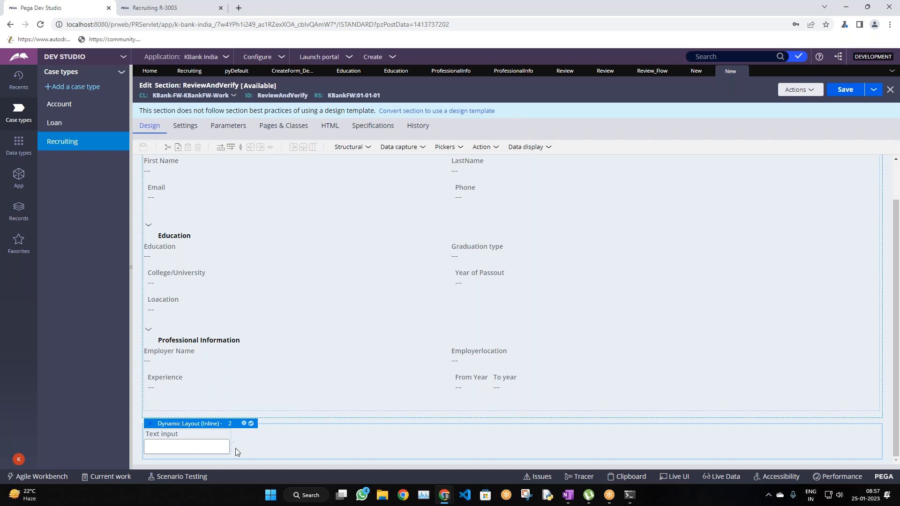
{"action": "left_click", "coordinate": [206, 444]}
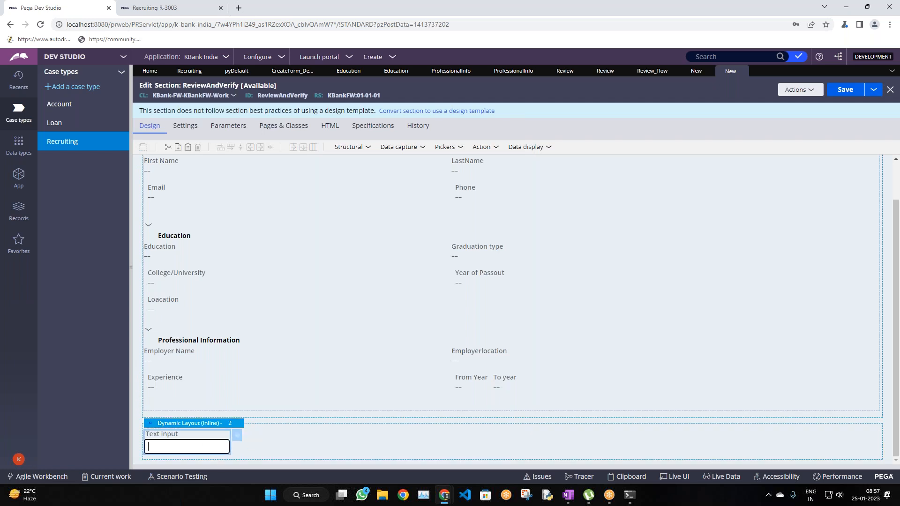
{"action": "key", "text": "ctrl+v"}
{"action": "left_click", "coordinate": [186, 446]}
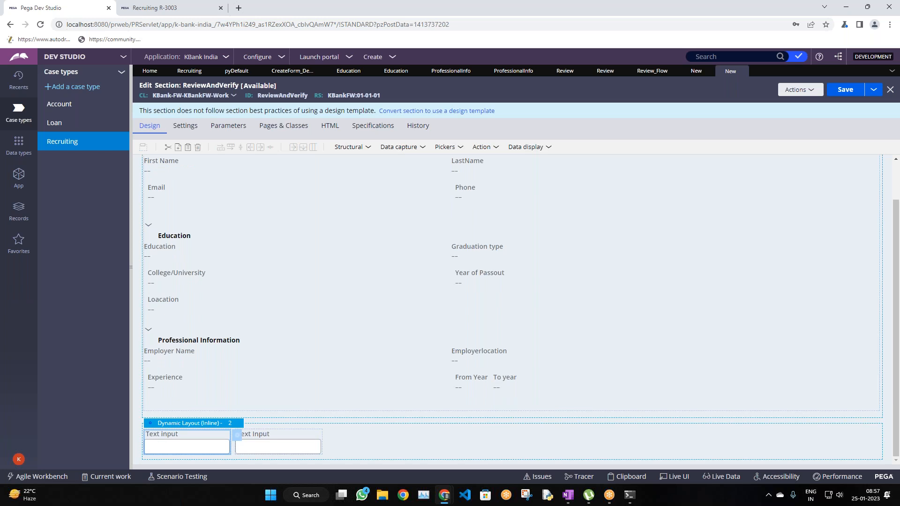
{"action": "key", "text": "ctrl+v"}
{"action": "left_click", "coordinate": [187, 445]}
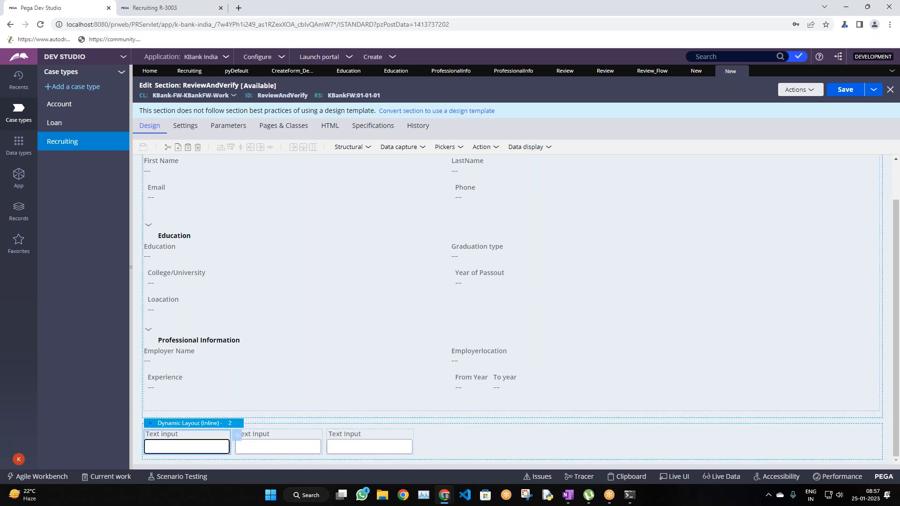
{"action": "key", "text": "ctrl+v"}
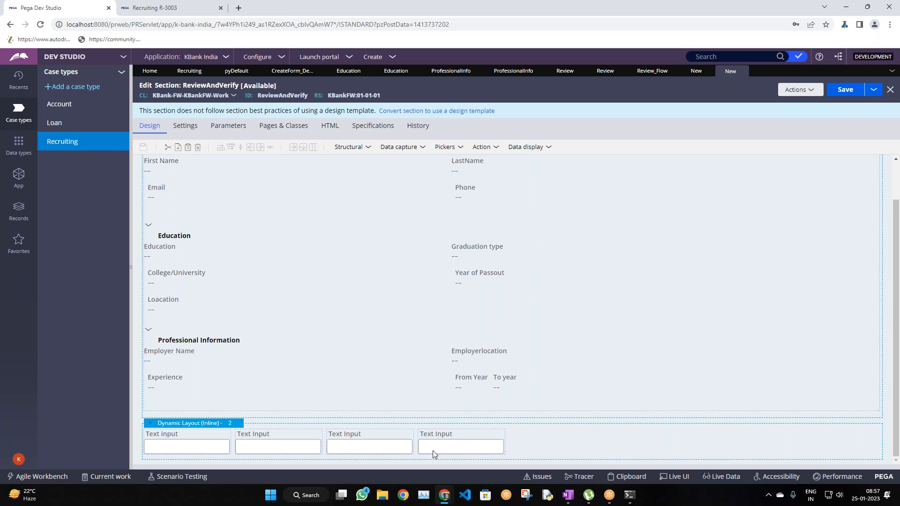
{"action": "scroll", "coordinate": [268, 303], "scroll_direction": "up", "scroll_amount": 2}
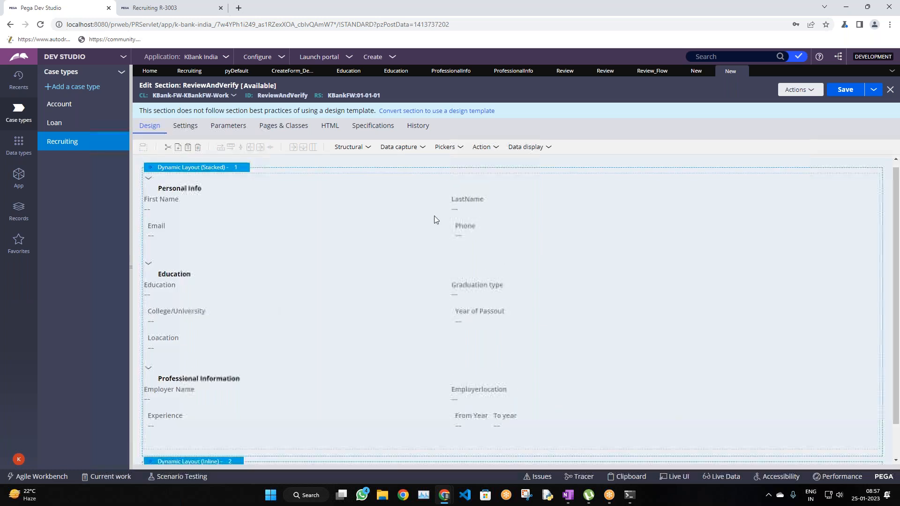
{"action": "scroll", "coordinate": [434, 217], "scroll_direction": "down", "scroll_amount": 2}
{"action": "left_click", "coordinate": [205, 424]}
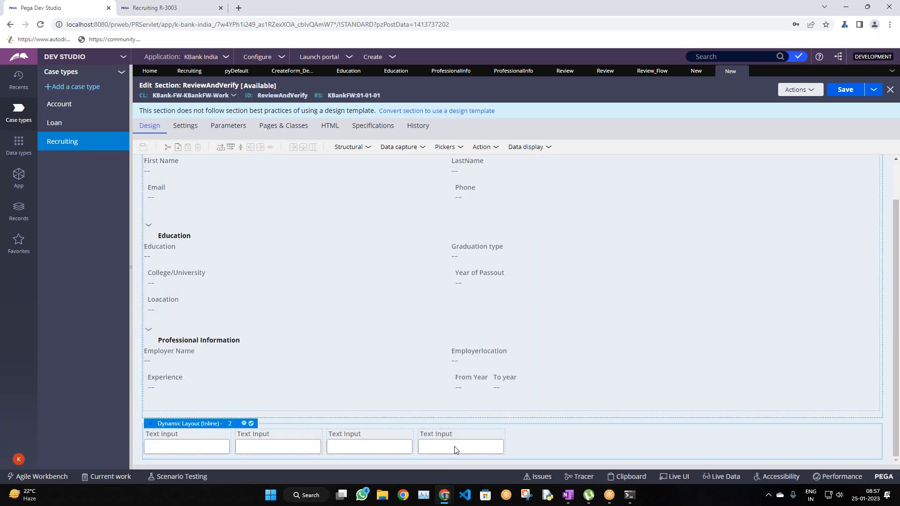
{"action": "left_click", "coordinate": [483, 445]}
{"action": "key", "text": "Delete"}
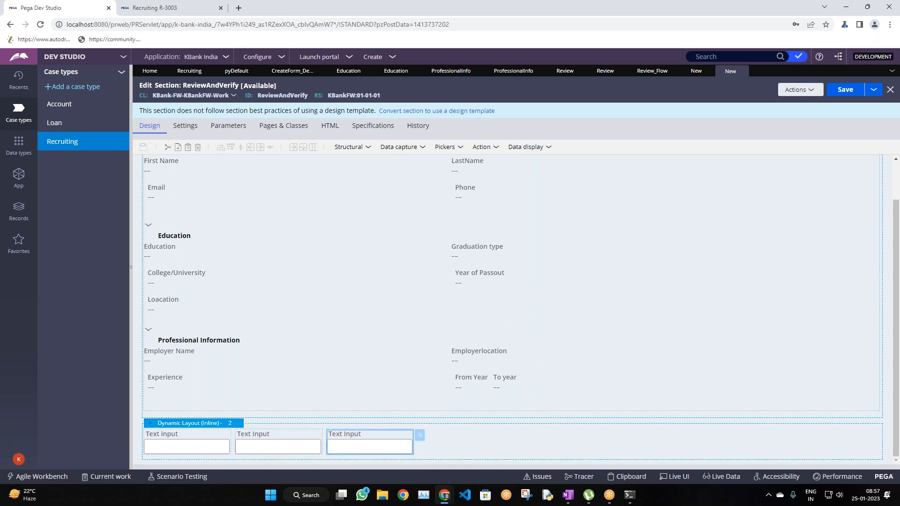
{"action": "key", "text": "Delete"}
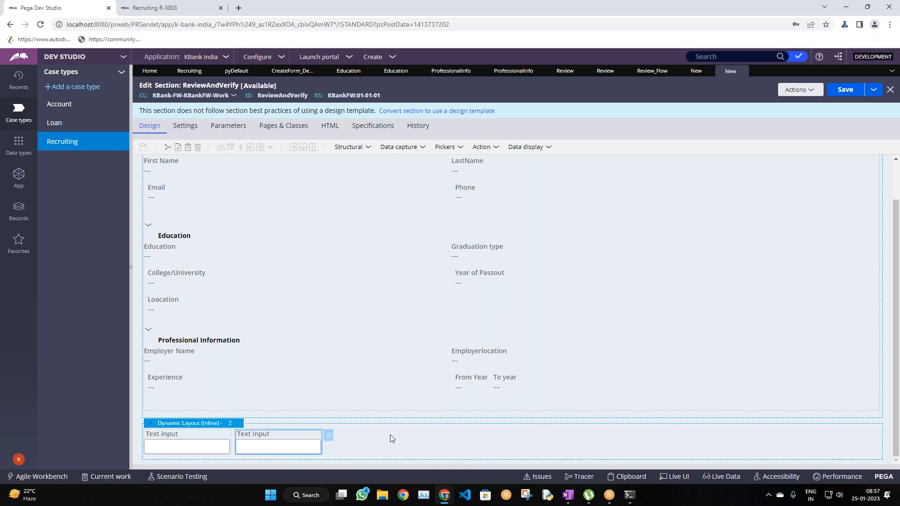
{"action": "key", "text": "Delete"}
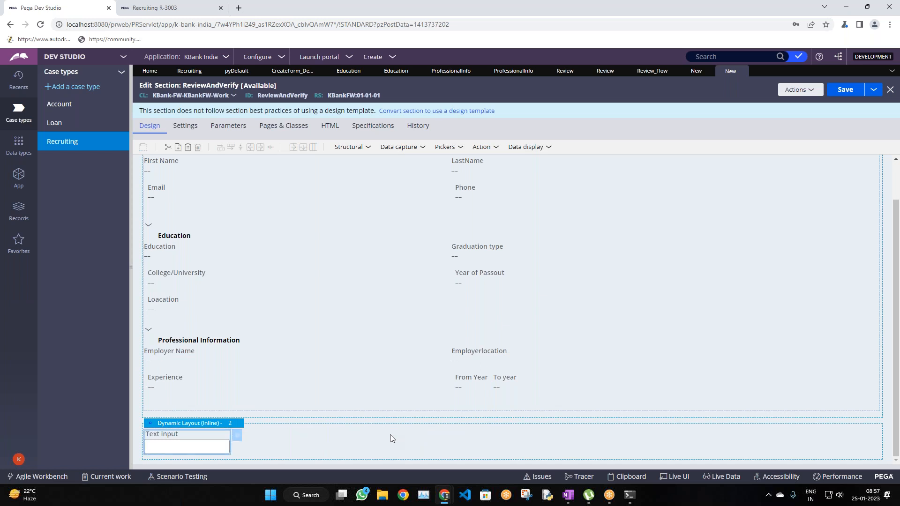
Step: Enter .IsReview and verify as the property of the text input in the inline dynamic layout
{"action": "left_click", "coordinate": [238, 437]}
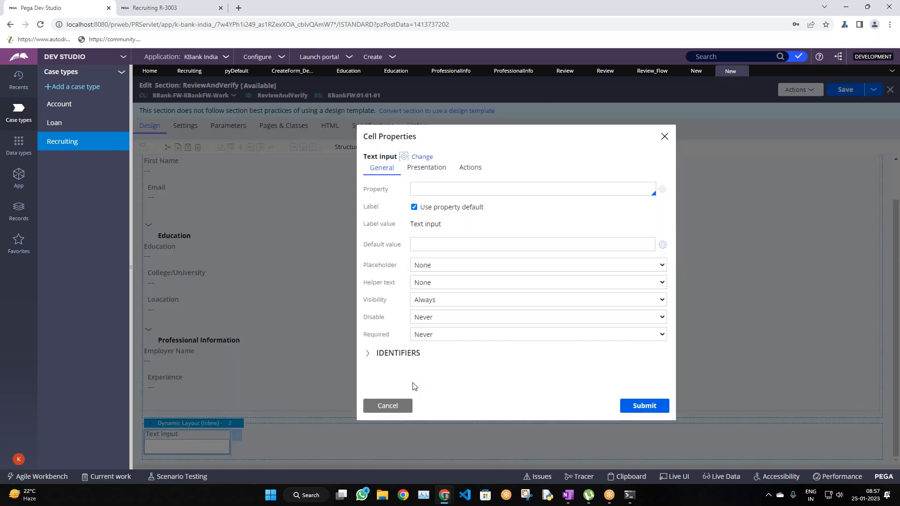
{"action": "left_click", "coordinate": [464, 193]}
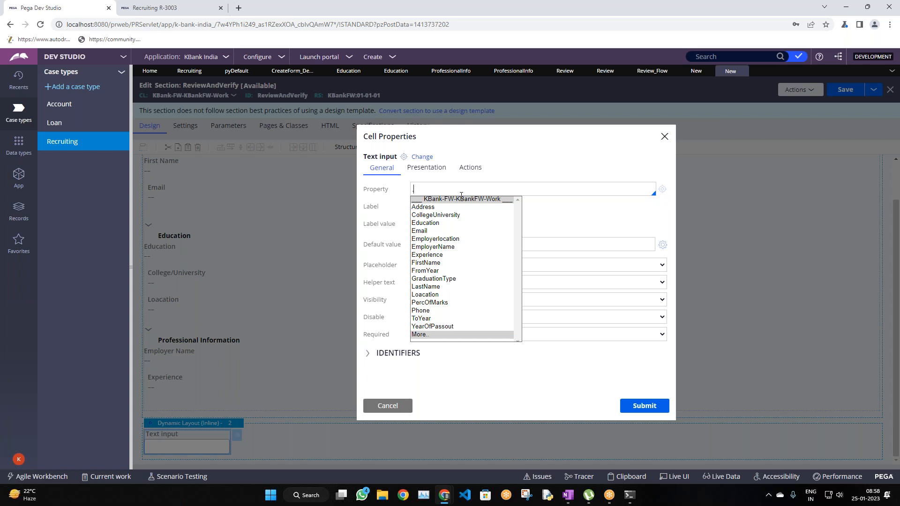
{"action": "type", "text": ".Is"}
{"action": "type", "text": "ReviewDeetail"}
{"action": "key", "text": "BackSpace"}
{"action": "key", "text": "BackSpace"}
{"action": "key", "text": "BackSpace"}
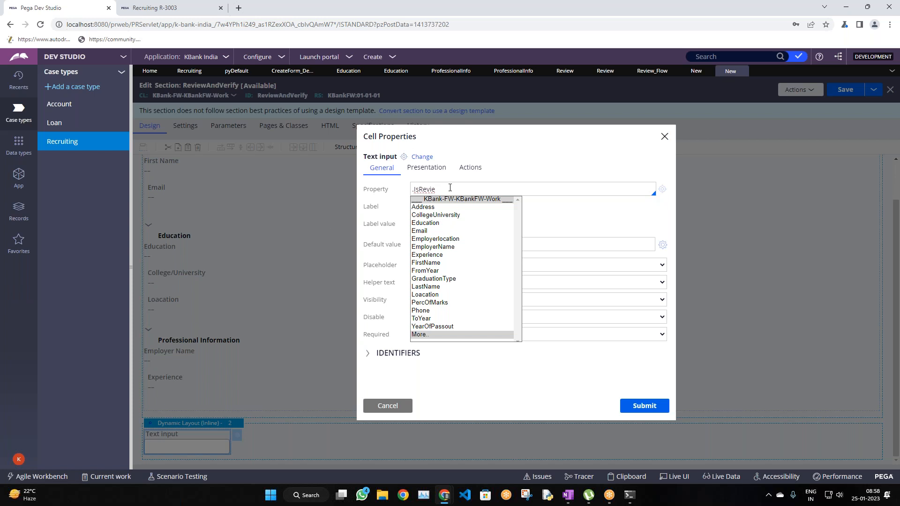
{"action": "type", "text": "wa"}
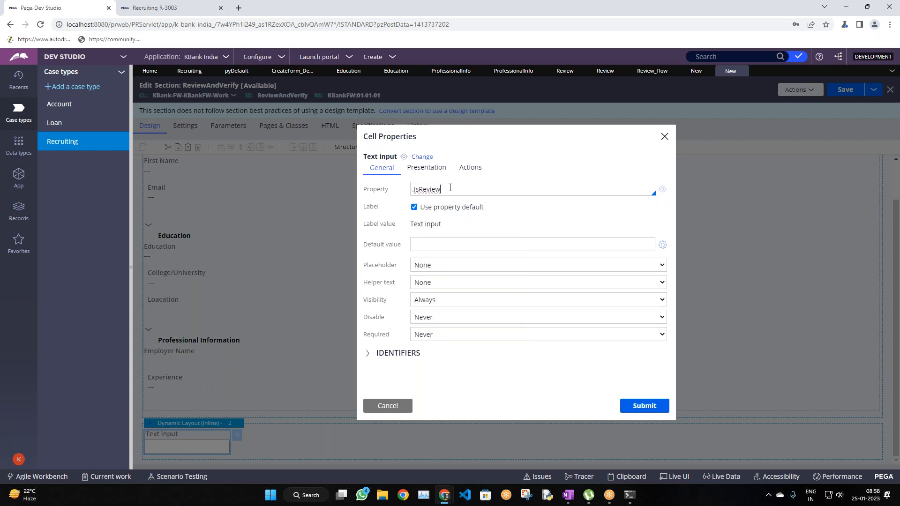
{"action": "key", "text": "BackSpace"}
{"action": "type", "text": "w and verify"}
{"action": "left_click", "coordinate": [573, 226]}
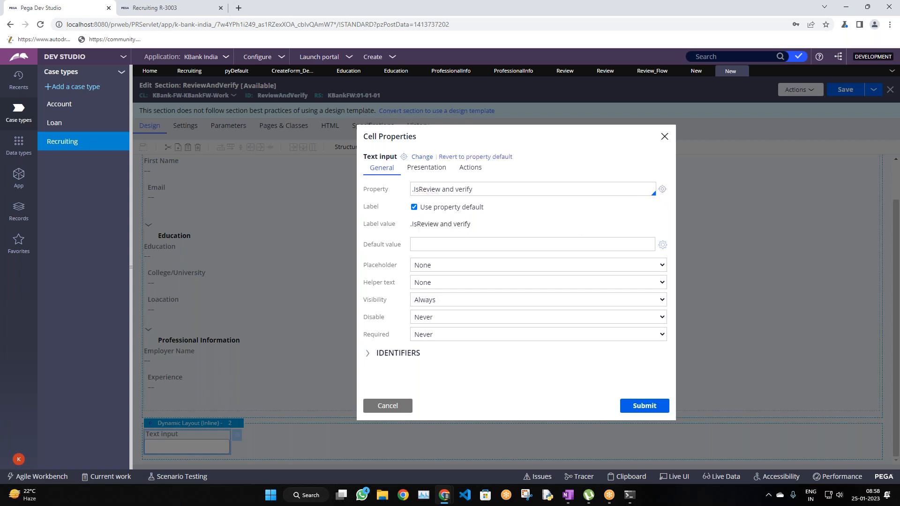
Step: Create the IsReview and verify property from the cell's property reference, keeping class KBank-FW-KBankFW-Work and ruleset KBankFW 01-01-01
{"action": "left_click", "coordinate": [663, 190]}
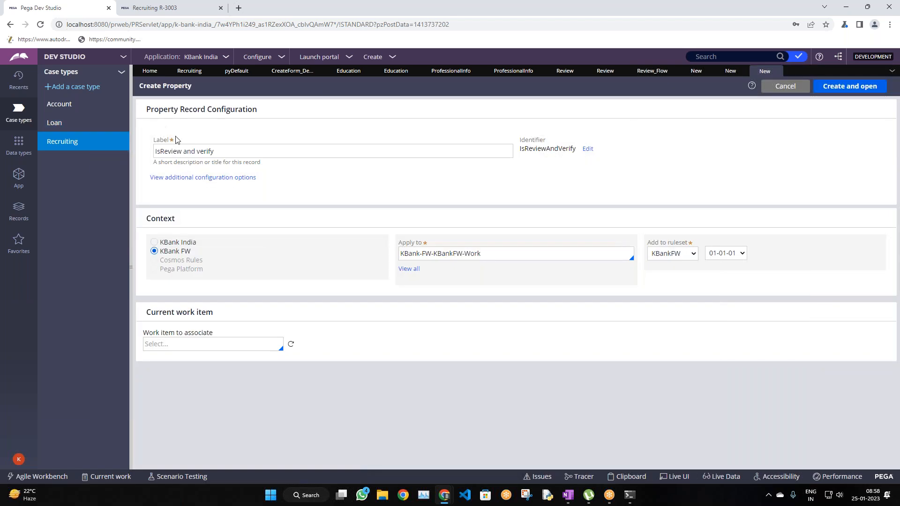
{"action": "double_click", "coordinate": [546, 149]}
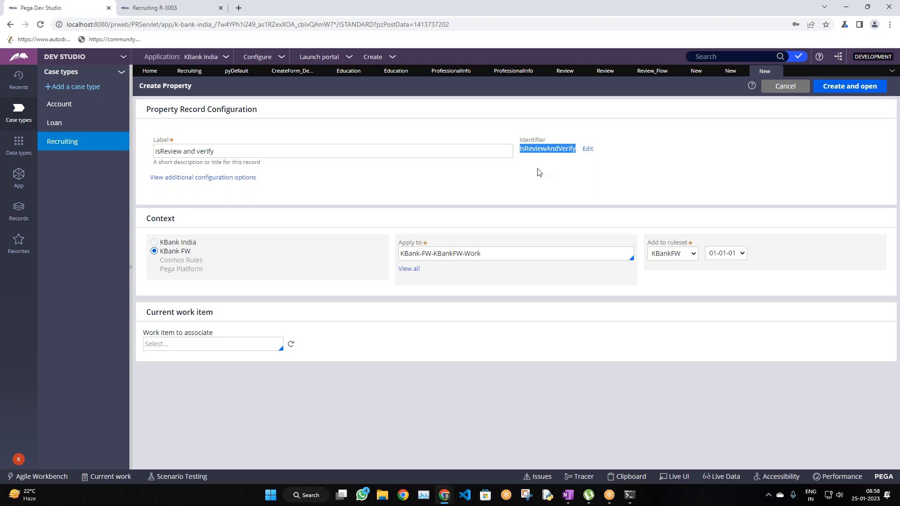
{"action": "left_click", "coordinate": [829, 91]}
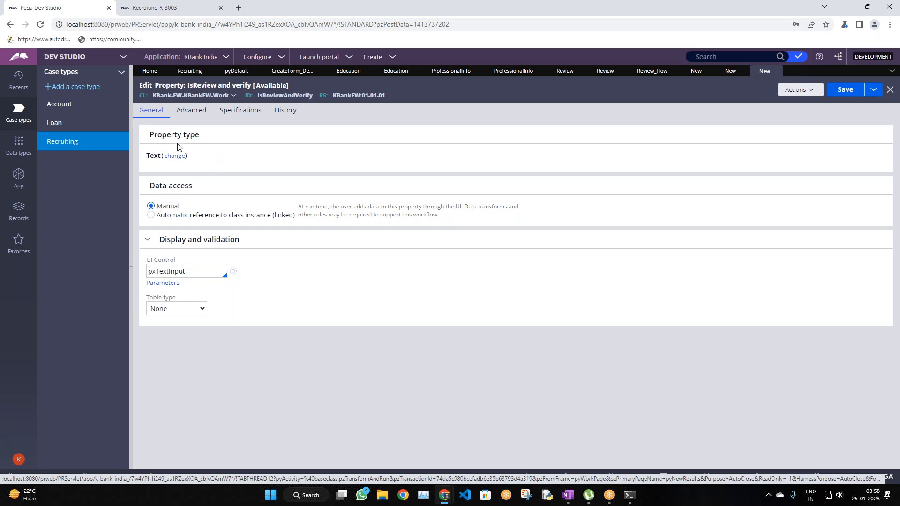
Step: Change the IsReviewAndVerify property's type to TrueFalse and save the property
{"action": "left_click", "coordinate": [172, 157]}
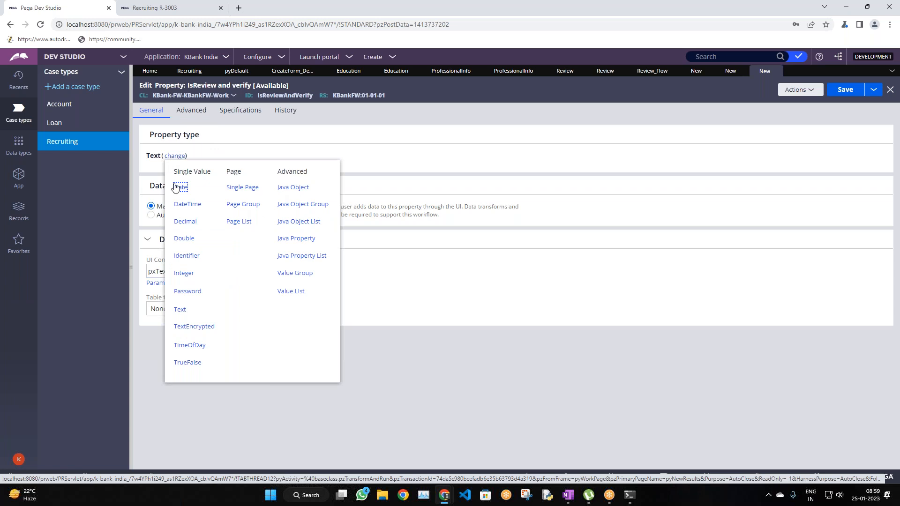
{"action": "double_click", "coordinate": [272, 96]}
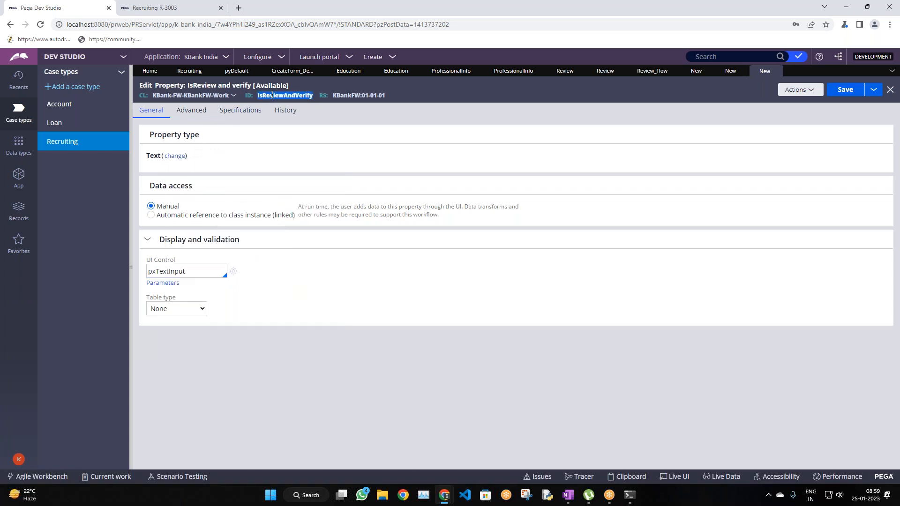
{"action": "left_click", "coordinate": [175, 156]}
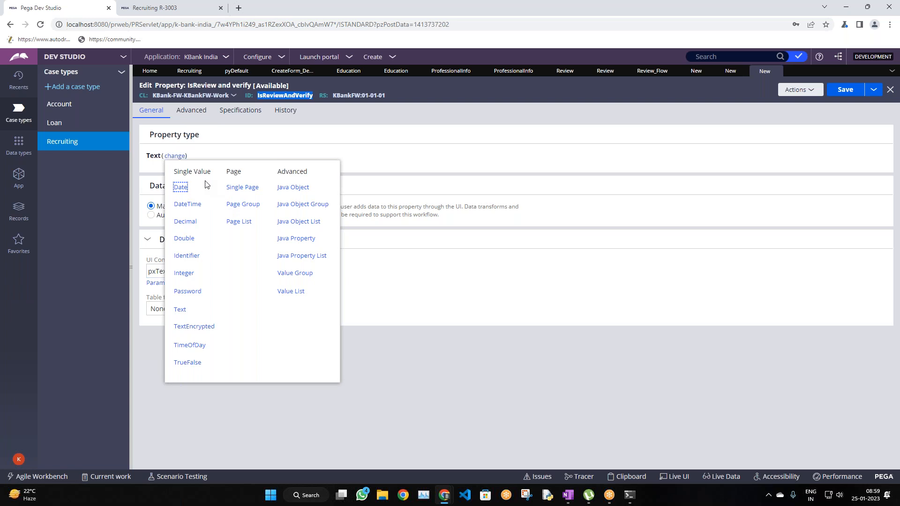
{"action": "left_click", "coordinate": [188, 362]}
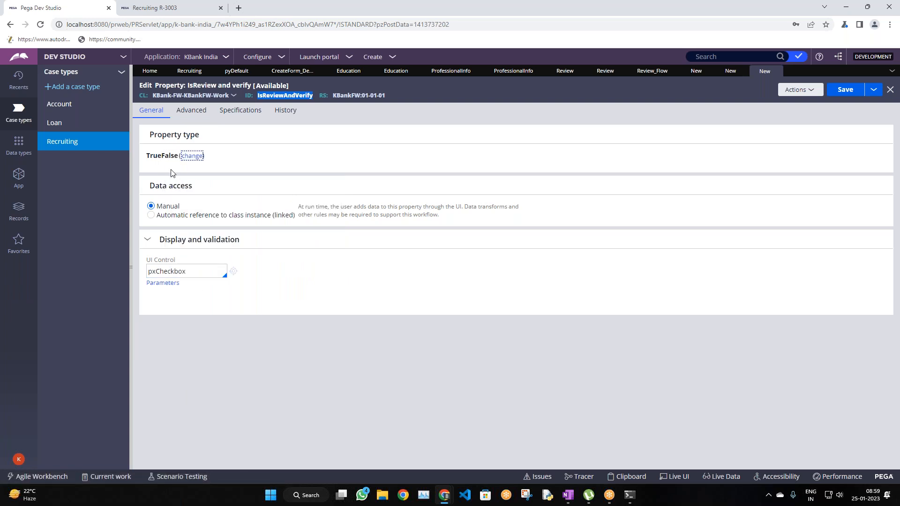
{"action": "left_click", "coordinate": [845, 89]}
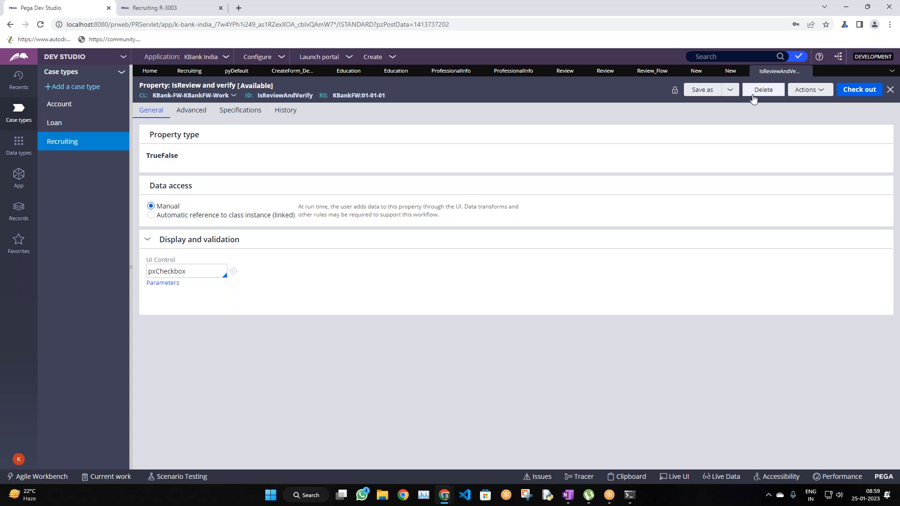
Step: Return to the ReviewAndVerify section and bind the text input to the .IsReviewAndVerify property, submitting the cell properties
{"action": "left_click", "coordinate": [729, 73]}
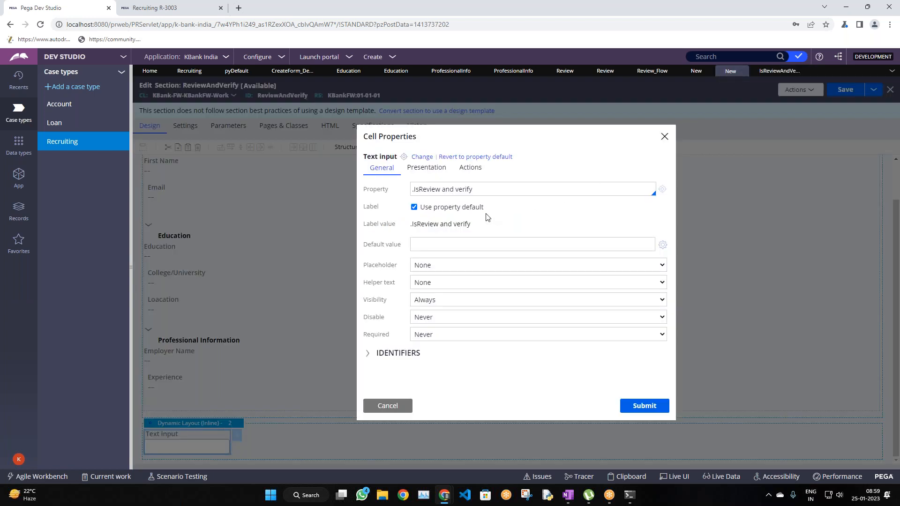
{"action": "left_click_drag", "start_coordinate": [442, 191], "coordinate": [528, 190]}
{"action": "key", "text": "BackSpace"}
{"action": "key", "text": "BackSpace"}
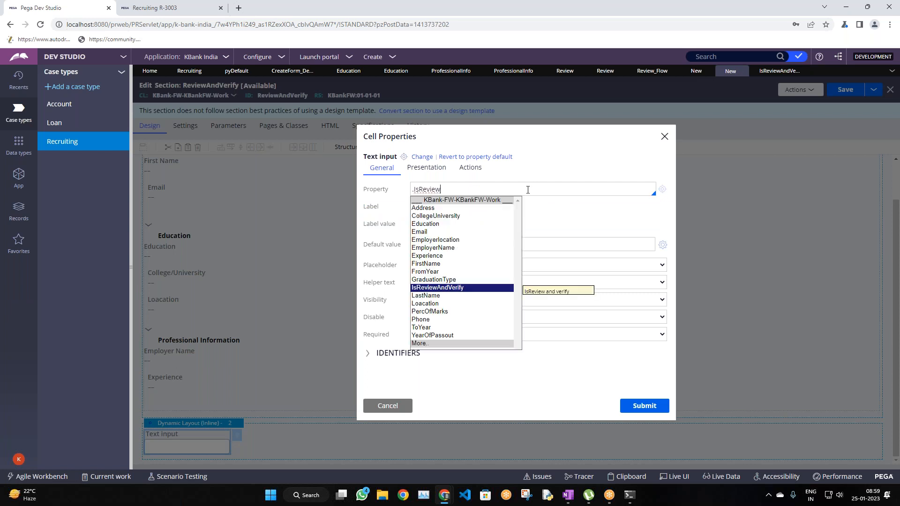
{"action": "left_click", "coordinate": [433, 289]}
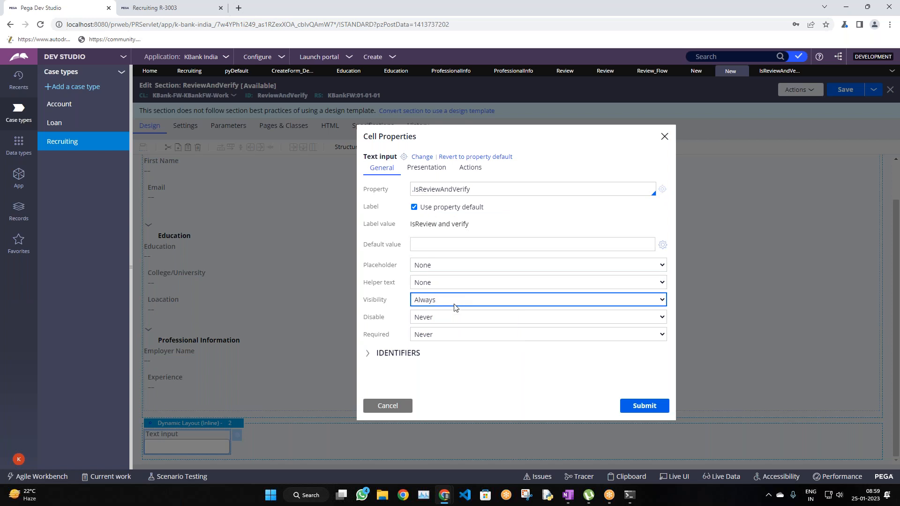
{"action": "left_click", "coordinate": [641, 406]}
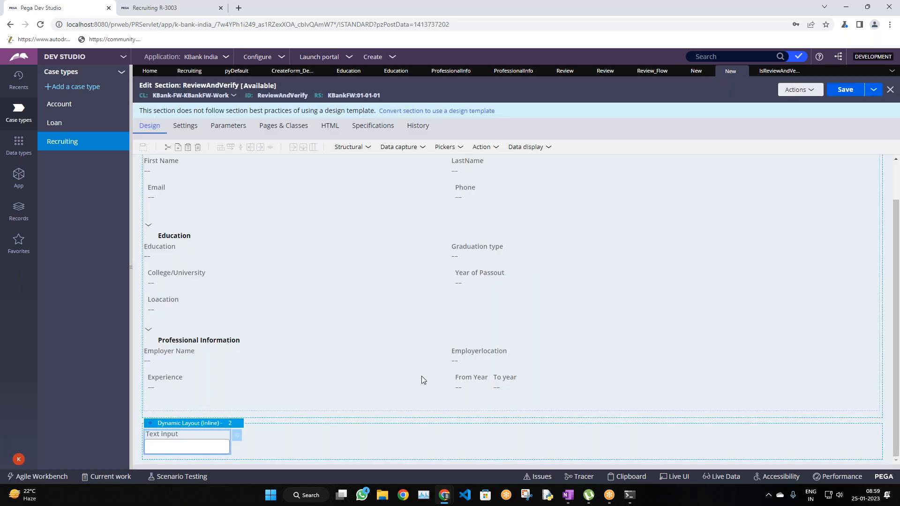
Step: Change the control of the IsReview and verify field to Radio buttons
{"action": "left_click", "coordinate": [239, 437]}
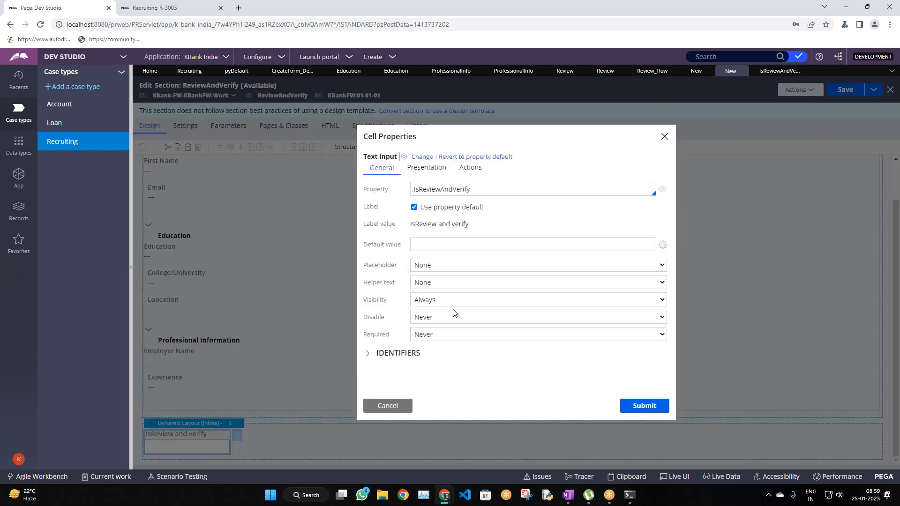
{"action": "left_click", "coordinate": [422, 157]}
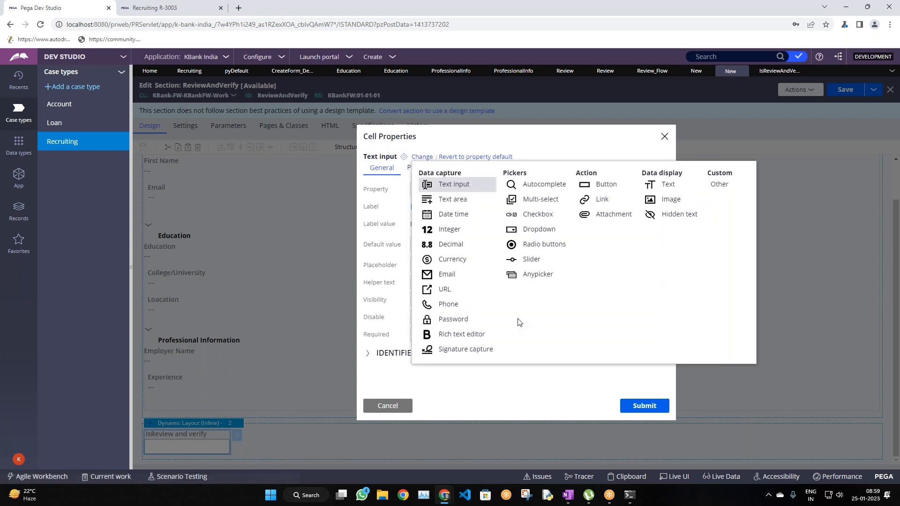
{"action": "left_click", "coordinate": [541, 245]}
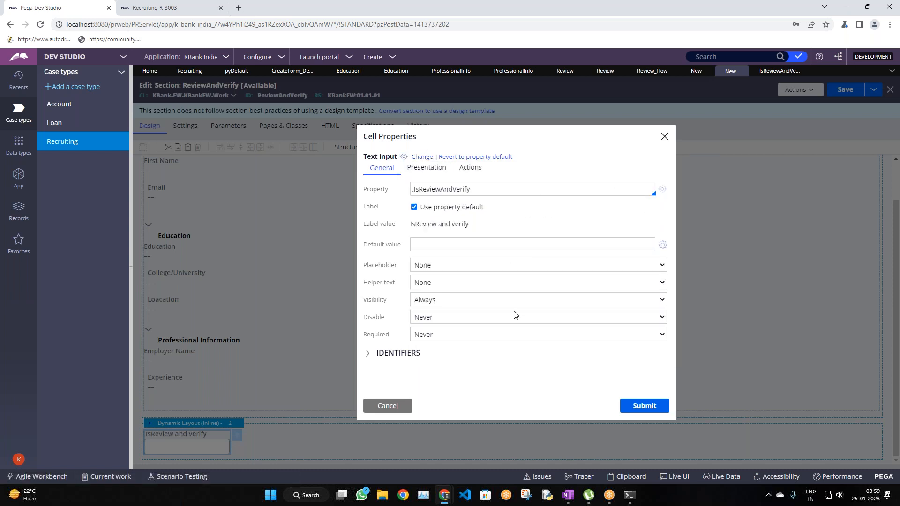
Step: Set the control format of the IsReview and verify radio buttons to Other in the presentation settings
{"action": "left_click", "coordinate": [422, 167]}
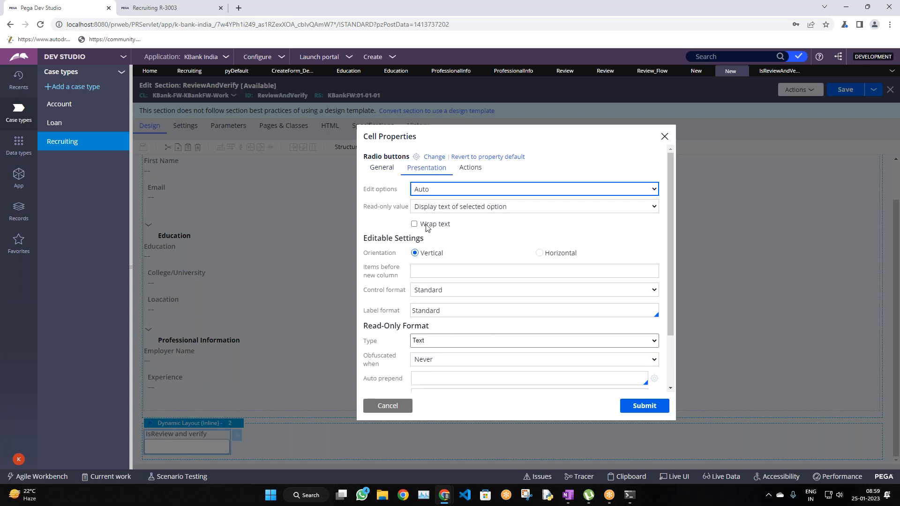
{"action": "scroll", "coordinate": [440, 278], "scroll_direction": "down", "scroll_amount": 2}
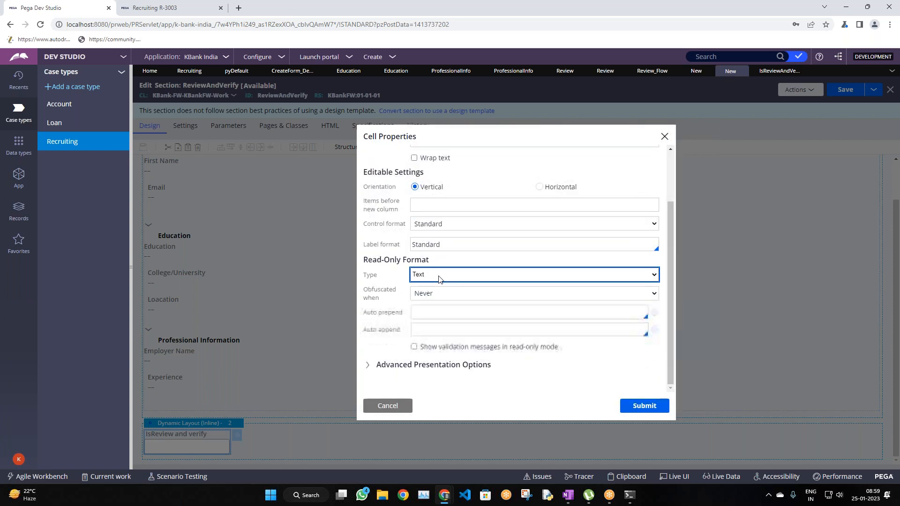
{"action": "left_click", "coordinate": [445, 224]}
{"action": "left_click", "coordinate": [446, 243]}
{"action": "left_click", "coordinate": [455, 241]}
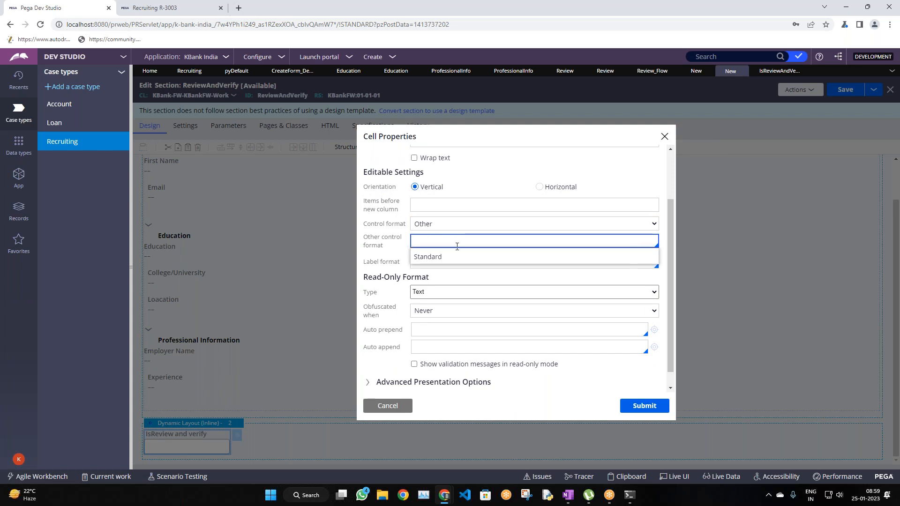
{"action": "left_click", "coordinate": [398, 252]}
{"action": "left_click", "coordinate": [432, 245]}
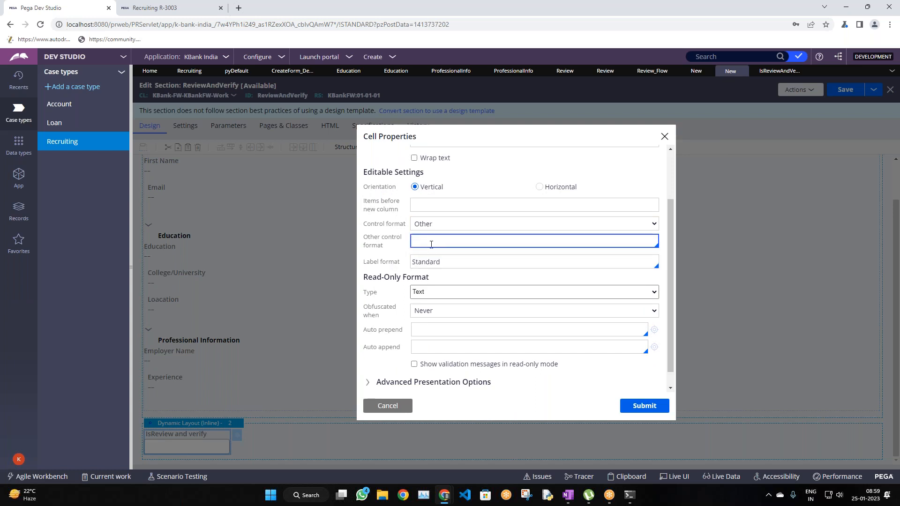
{"action": "left_click", "coordinate": [438, 263]}
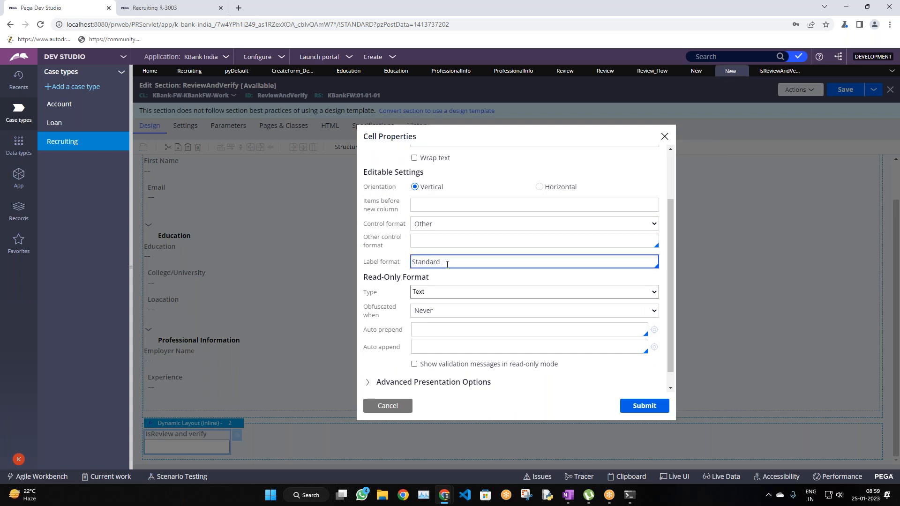
{"action": "left_click", "coordinate": [446, 242]}
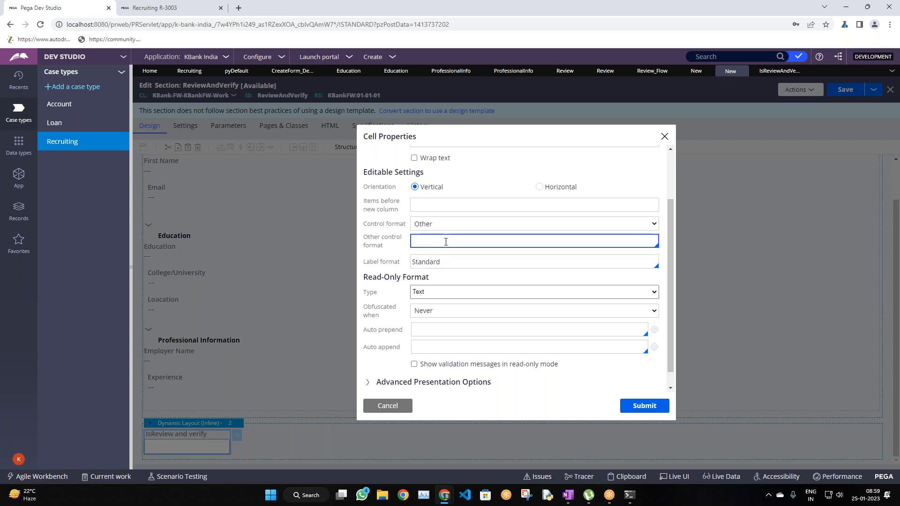
Step: Set the radio buttons' orientation to Horizontal and the other control format to Segmented, submitting the cell properties
{"action": "left_click", "coordinate": [539, 187]}
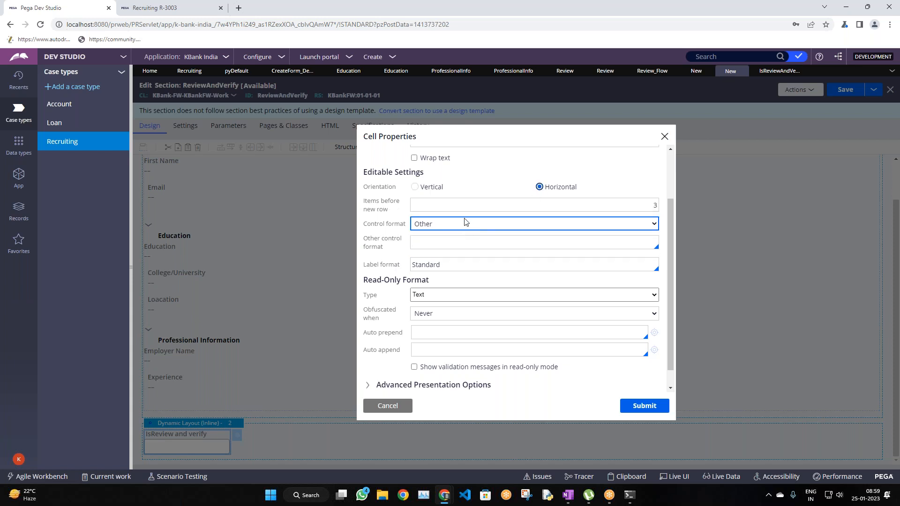
{"action": "left_click", "coordinate": [461, 239]}
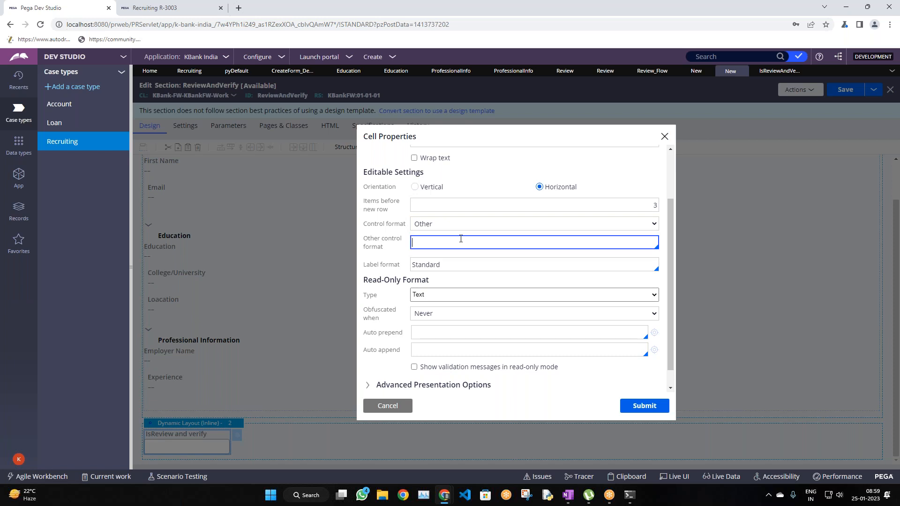
{"action": "key", "text": "Down"}
{"action": "key", "text": "Down"}
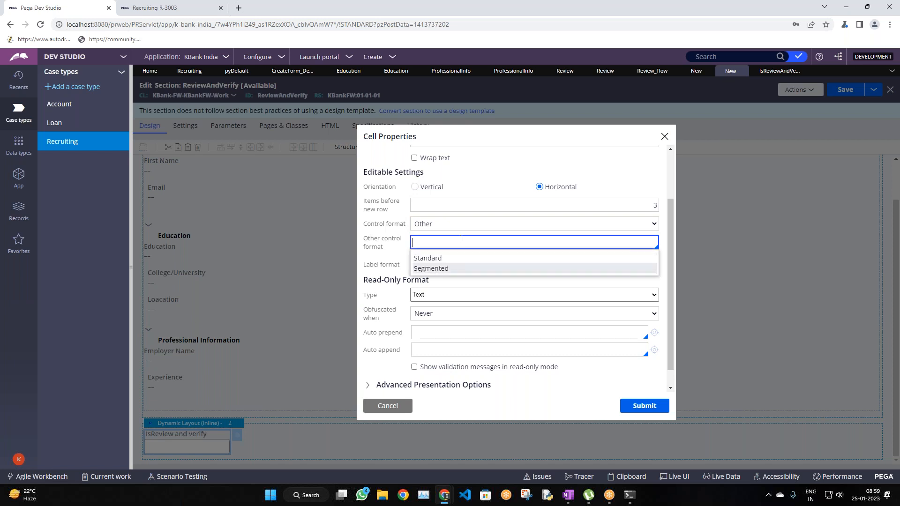
{"action": "key", "text": "Return"}
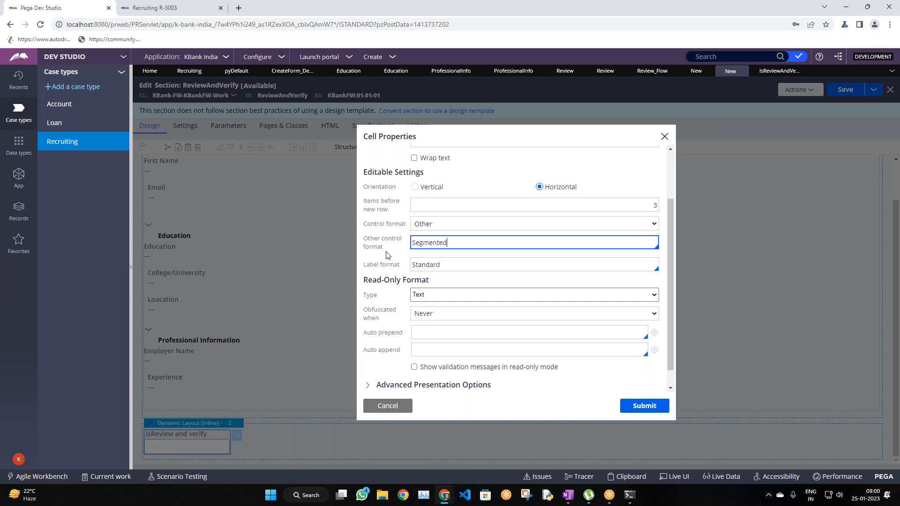
{"action": "left_click", "coordinate": [645, 406]}
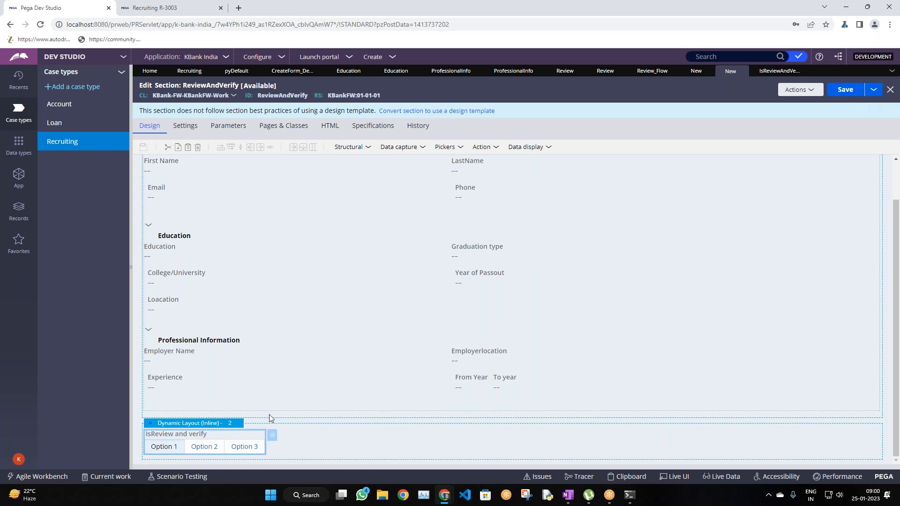
Step: Replace the radio buttons' property default label with "Do you want to proceed to next process?" and submit the cell properties
{"action": "left_click", "coordinate": [273, 437]}
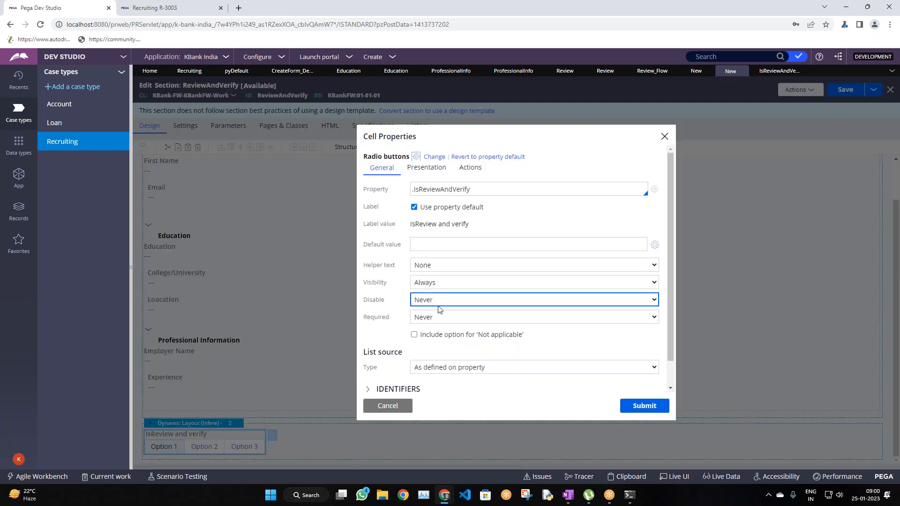
{"action": "left_click", "coordinate": [414, 208]}
{"action": "left_click", "coordinate": [491, 222]}
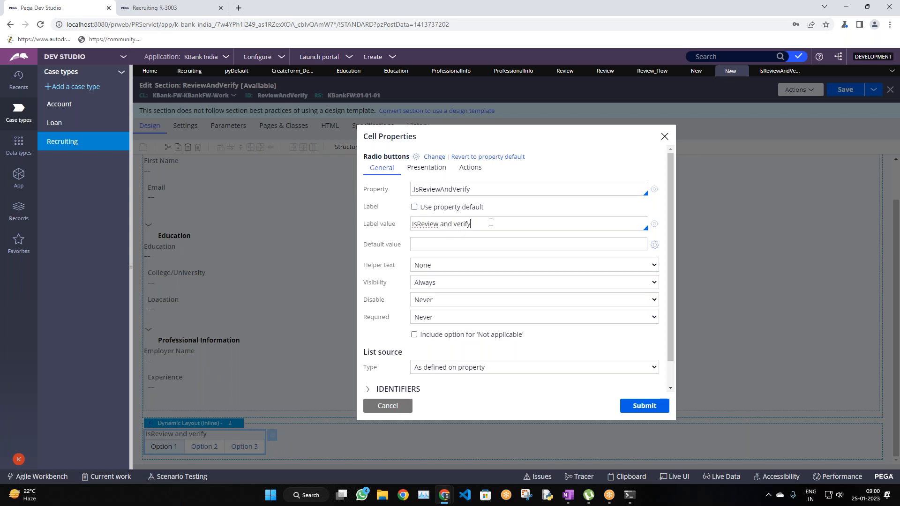
{"action": "key", "text": "ctrl+a"}
{"action": "type", "text": "Is"}
{"action": "type", "text": "Do"}
{"action": "type", "text": " you wan"}
{"action": "type", "text": "t to"}
{"action": "type", "text": " pr"}
{"action": "type", "text": "co"}
{"action": "type", "text": "ceed to"}
{"action": "type", "text": " Net"}
{"action": "type", "text": "next "}
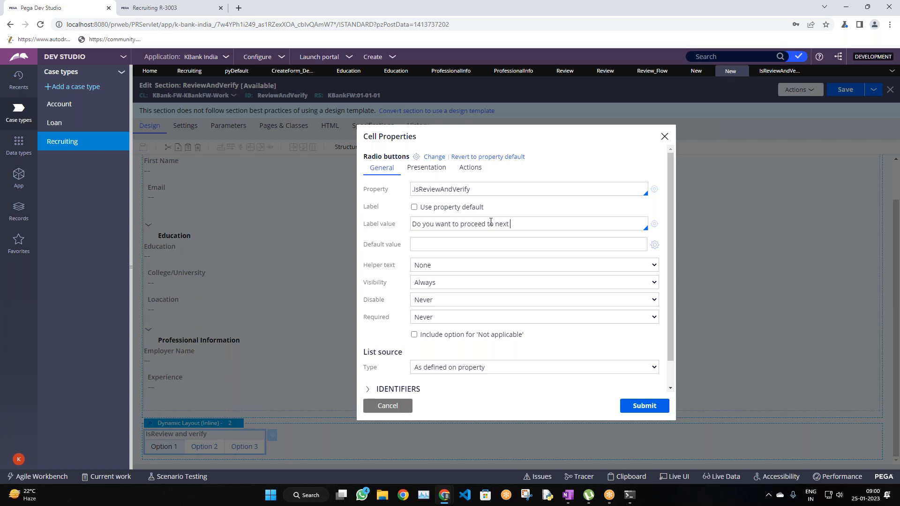
{"action": "type", "text": "process?"}
{"action": "scroll", "coordinate": [596, 329], "scroll_direction": "down", "scroll_amount": 1}
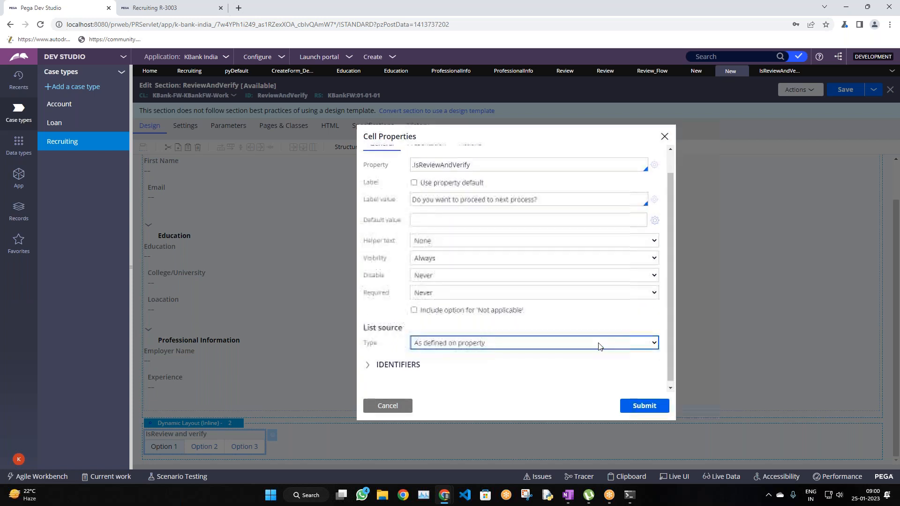
{"action": "left_click", "coordinate": [645, 406]}
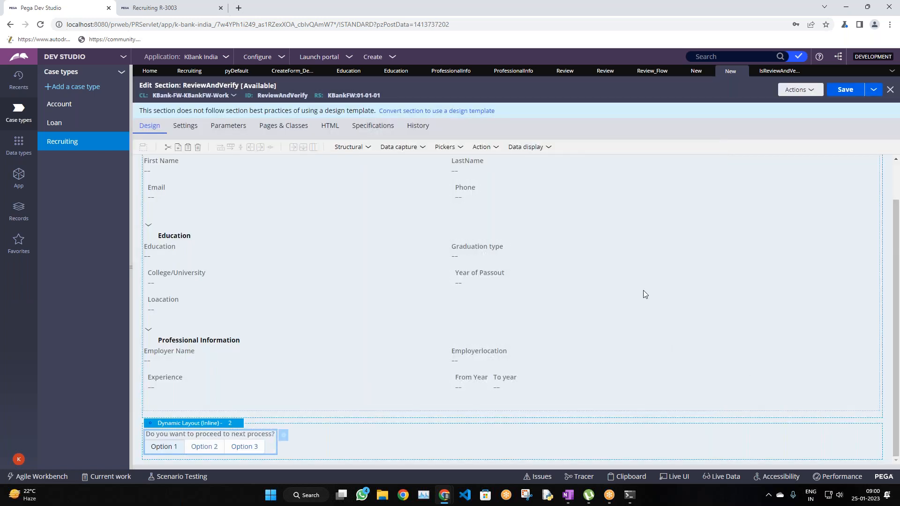
Step: Save the ReviewAndVerify section and the ReviewAndVerify flow action
{"action": "left_click", "coordinate": [846, 90]}
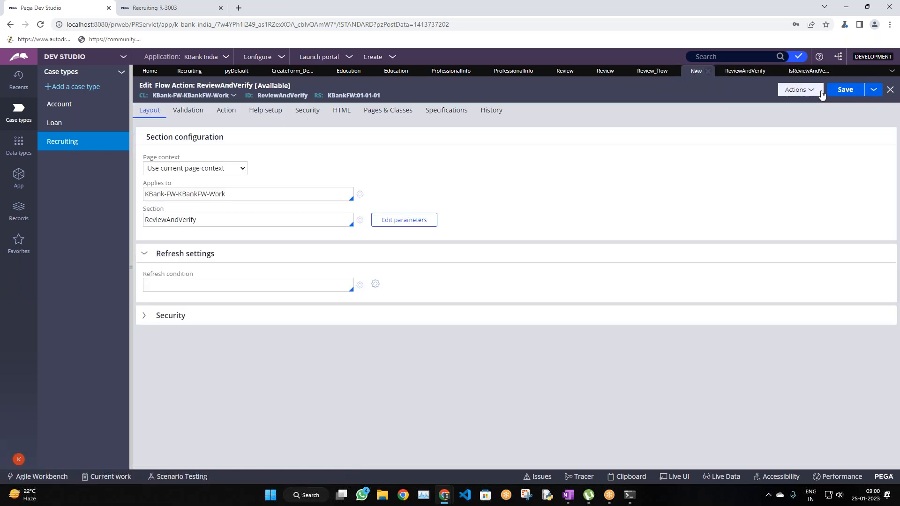
{"action": "left_click", "coordinate": [845, 90]}
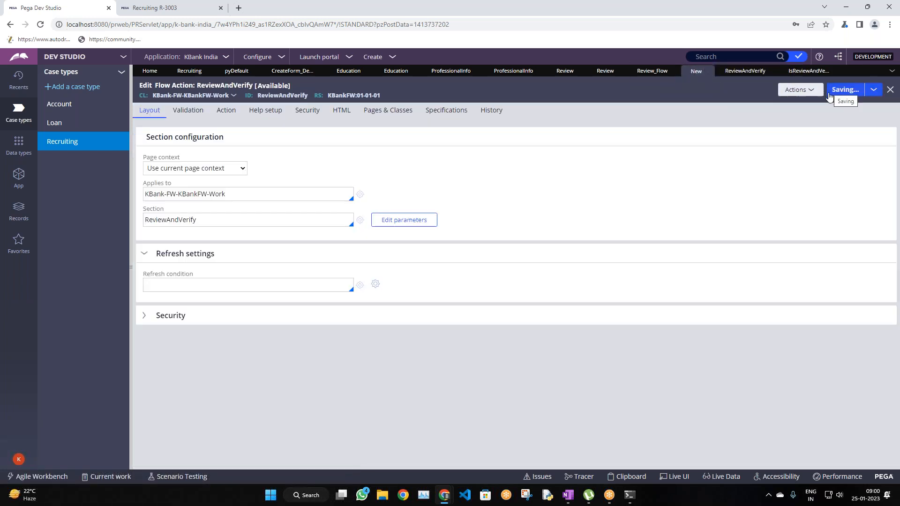
Step: Switch to the running Recruiting case, refresh it and open its ReviewAndVerify assignment
{"action": "left_click", "coordinate": [147, 8]}
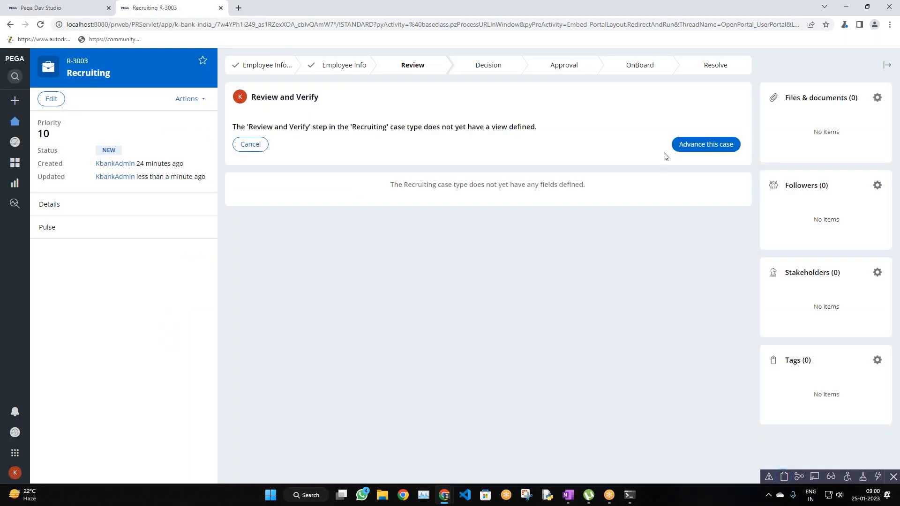
{"action": "left_click", "coordinate": [191, 99]}
{"action": "left_click", "coordinate": [160, 190]}
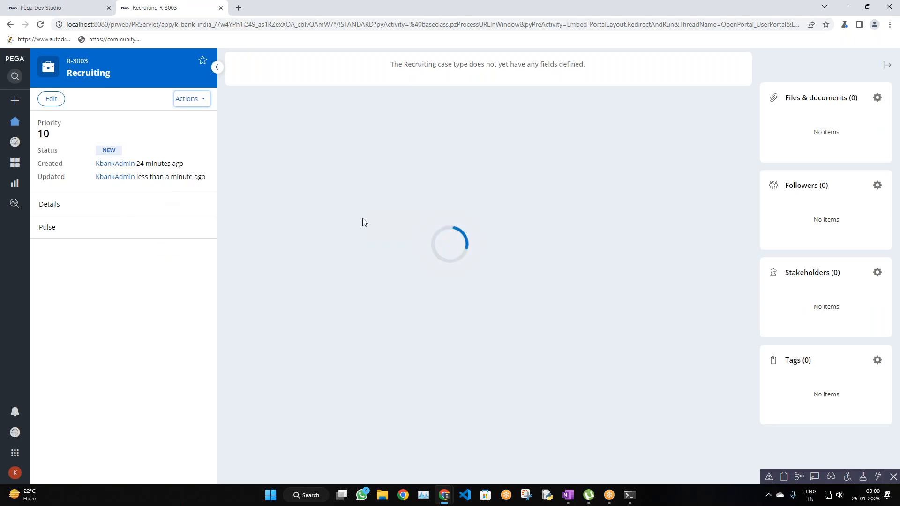
{"action": "left_click", "coordinate": [728, 118]}
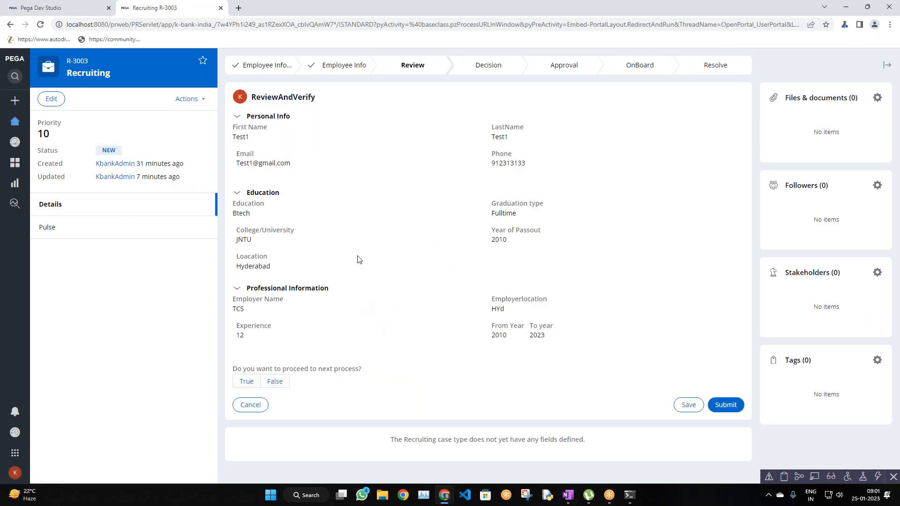
Step: Collapse the Personal Info, Education and Professional Information groups in the ReviewAndVerify form
{"action": "left_click", "coordinate": [267, 116]}
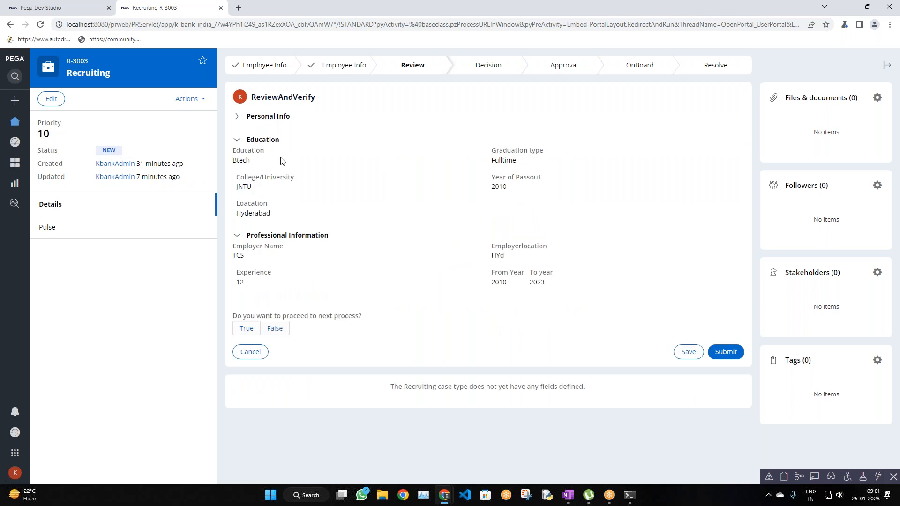
{"action": "left_click", "coordinate": [263, 140]}
{"action": "left_click", "coordinate": [265, 164]}
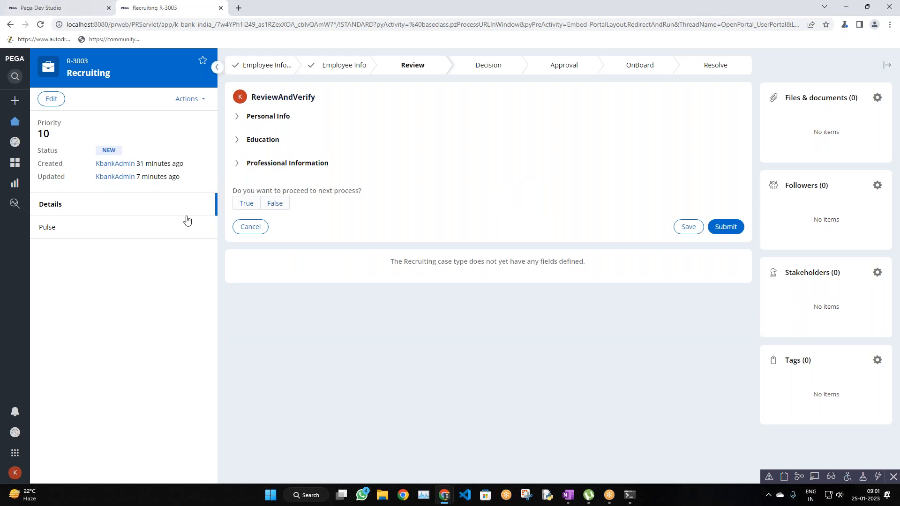
Step: Return to the ReviewAndVerify section in Dev Studio and open the cell properties of its radio buttons field
{"action": "left_click", "coordinate": [105, 13]}
{"action": "left_click", "coordinate": [834, 72]}
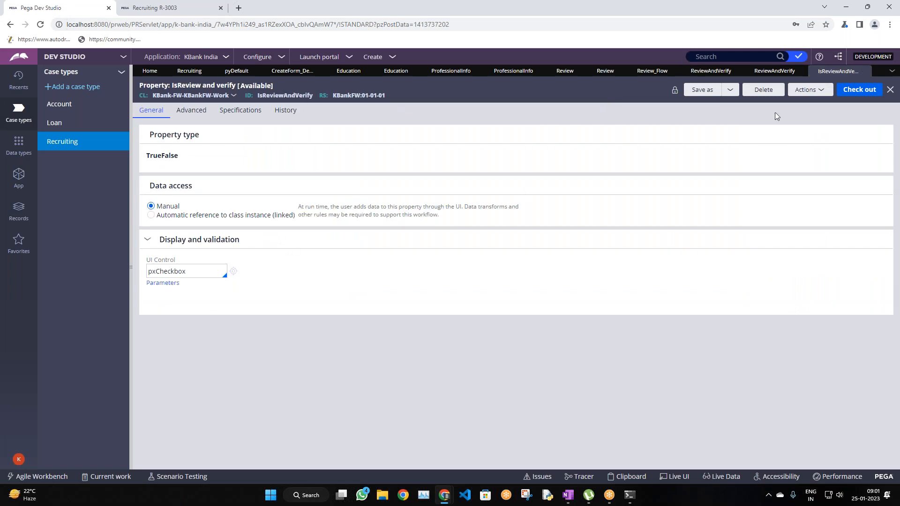
{"action": "left_click", "coordinate": [772, 72]}
{"action": "scroll", "coordinate": [358, 320], "scroll_direction": "down", "scroll_amount": 1}
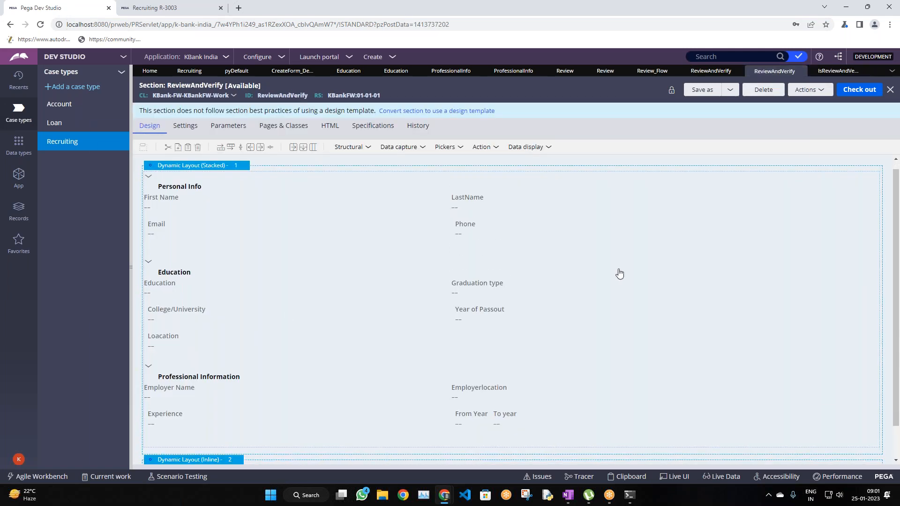
{"action": "left_click", "coordinate": [276, 440]}
{"action": "left_click", "coordinate": [285, 437]}
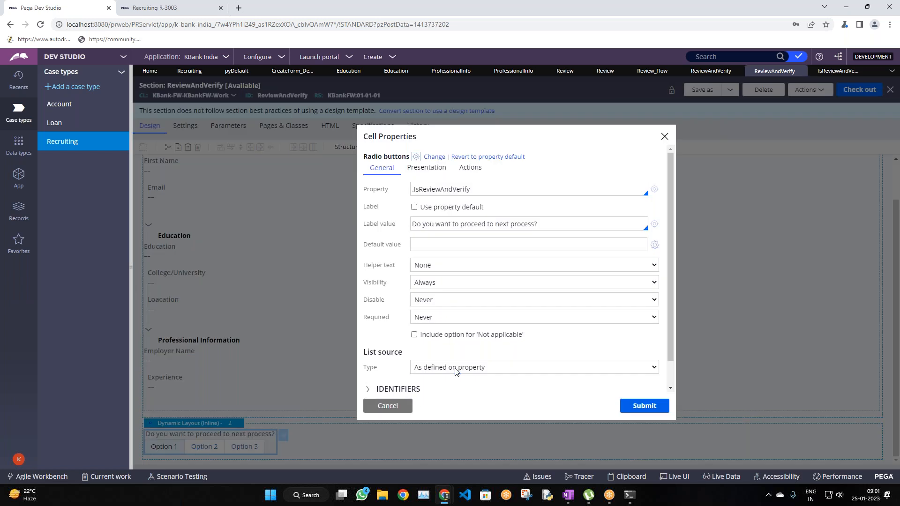
Step: Set the radio buttons' read-only format type to None
{"action": "left_click", "coordinate": [427, 168]}
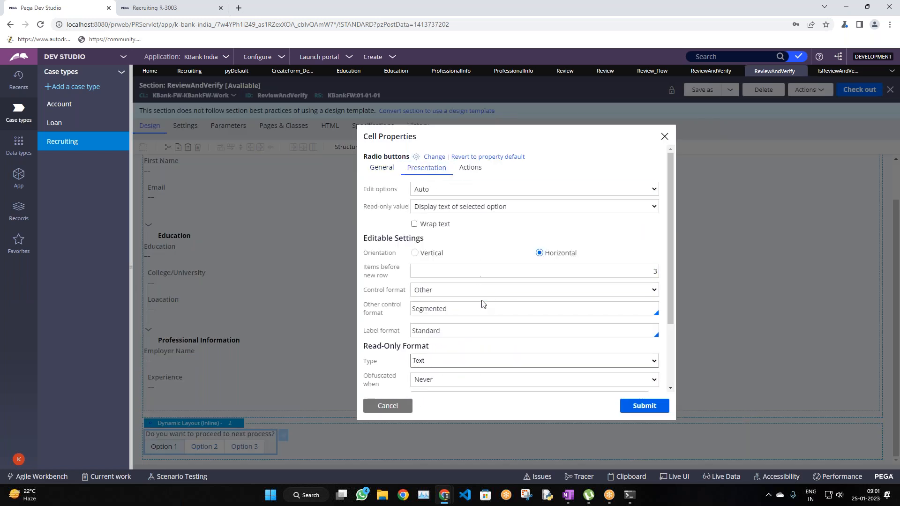
{"action": "scroll", "coordinate": [482, 307], "scroll_direction": "down", "scroll_amount": 2}
{"action": "left_click", "coordinate": [435, 276]}
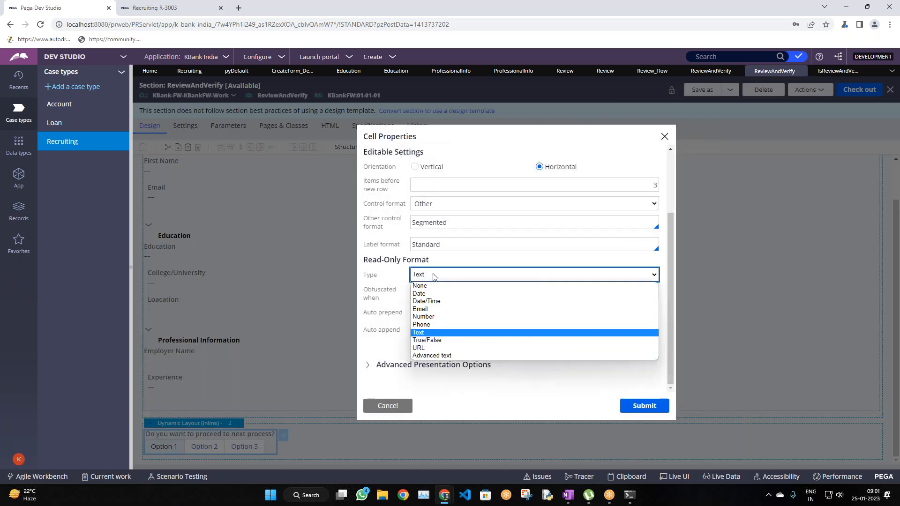
{"action": "left_click", "coordinate": [430, 286]}
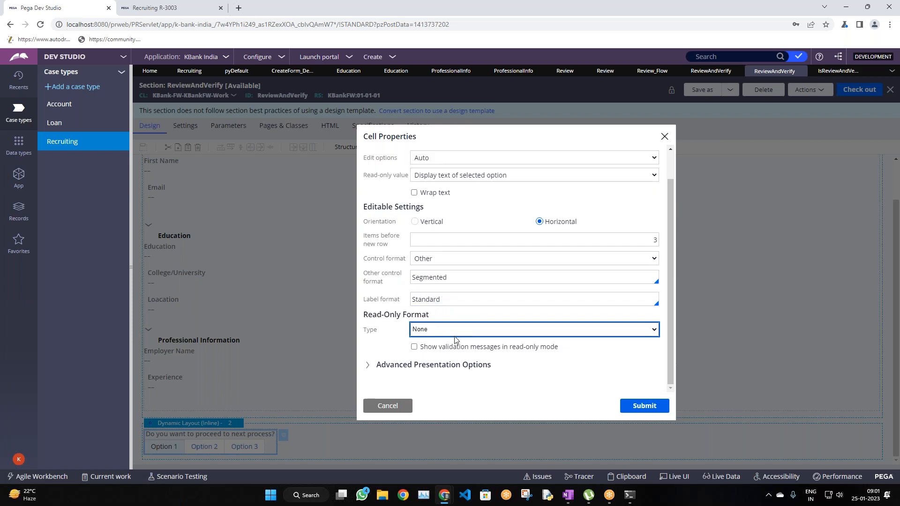
Step: Examine the radio buttons' general settings and the available list source types
{"action": "scroll", "coordinate": [455, 340], "scroll_direction": "up", "scroll_amount": 3}
{"action": "left_click", "coordinate": [383, 169]}
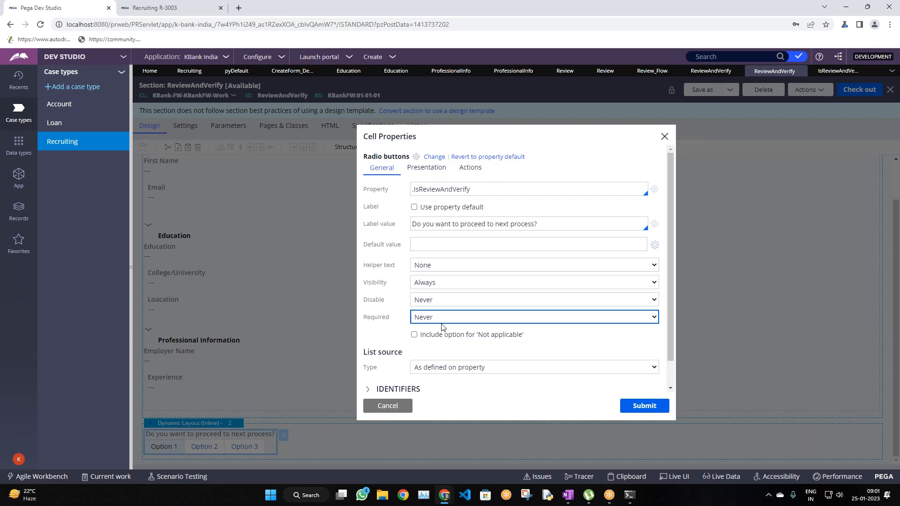
{"action": "scroll", "coordinate": [443, 326], "scroll_direction": "down", "scroll_amount": 1}
{"action": "left_click", "coordinate": [442, 342]}
{"action": "left_click", "coordinate": [442, 342]}
{"action": "scroll", "coordinate": [496, 239], "scroll_direction": "up", "scroll_amount": 1}
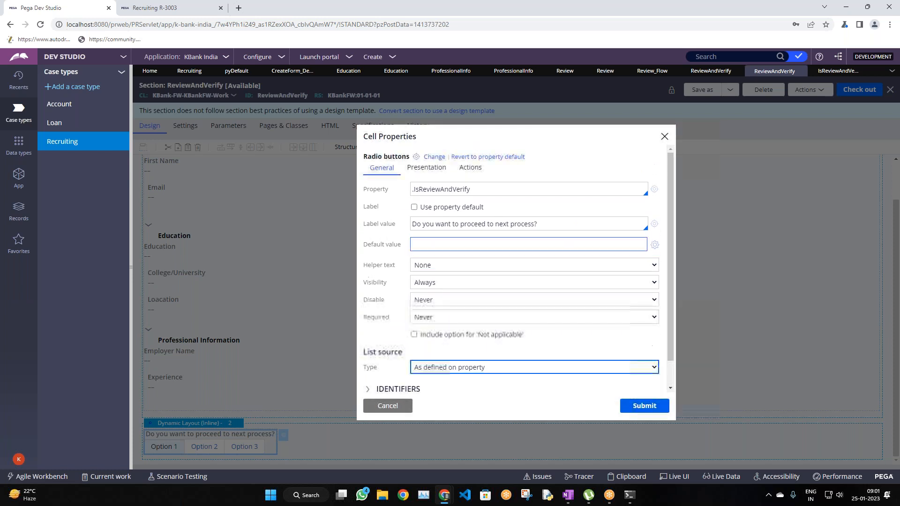
Step: Set the radio buttons' read-only format type to True/False, with the value shown as text
{"action": "left_click", "coordinate": [426, 167]}
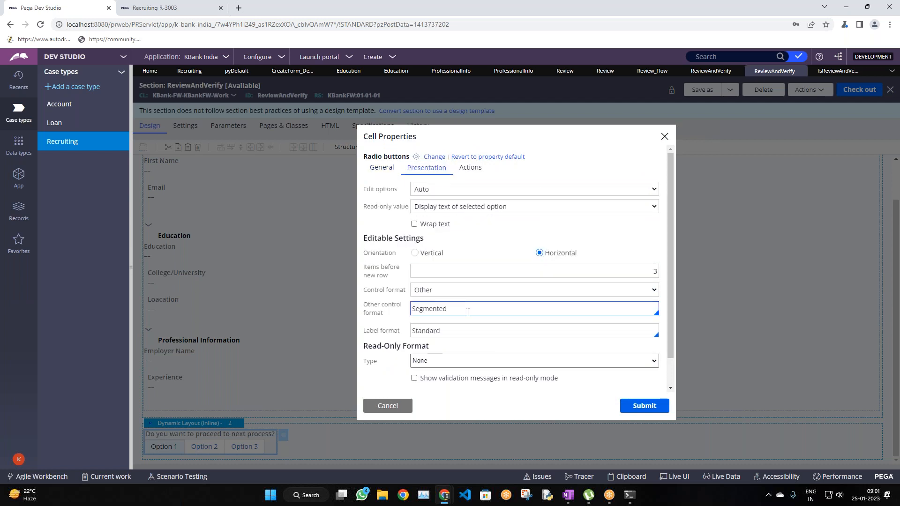
{"action": "scroll", "coordinate": [469, 312], "scroll_direction": "down", "scroll_amount": 1}
{"action": "left_click", "coordinate": [453, 330]}
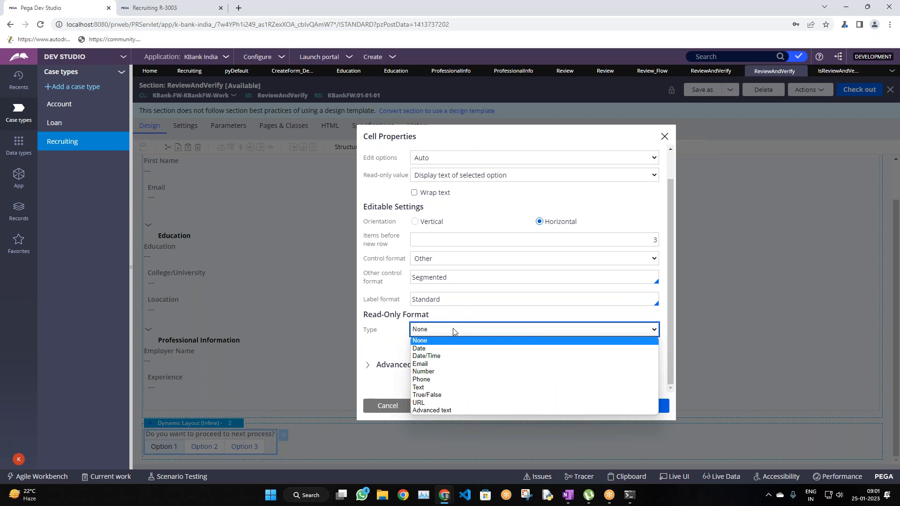
{"action": "left_click", "coordinate": [436, 395]}
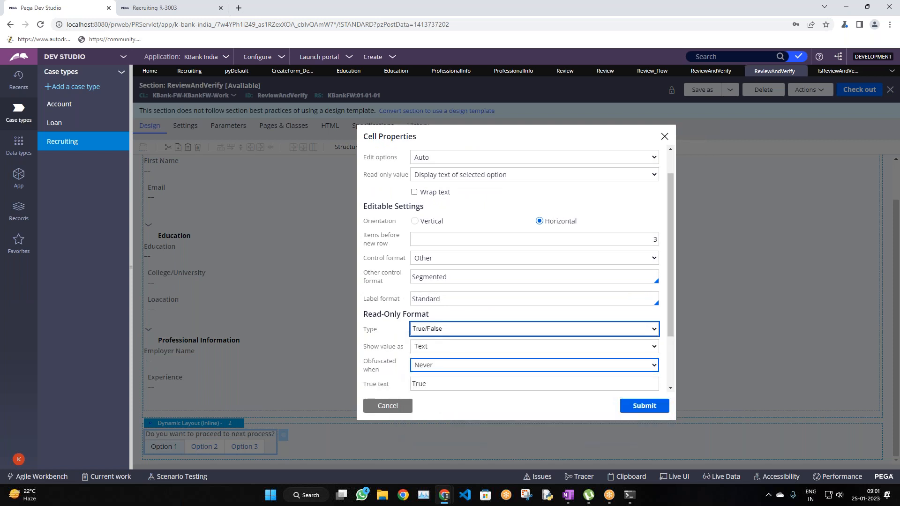
{"action": "scroll", "coordinate": [447, 328], "scroll_direction": "down", "scroll_amount": 2}
{"action": "left_click", "coordinate": [440, 275]}
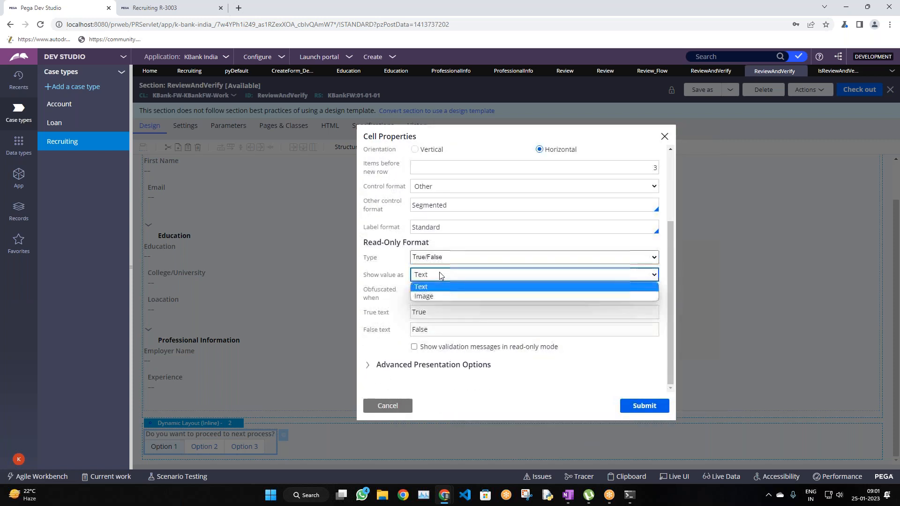
{"action": "left_click", "coordinate": [392, 286]}
{"action": "left_click", "coordinate": [444, 312]}
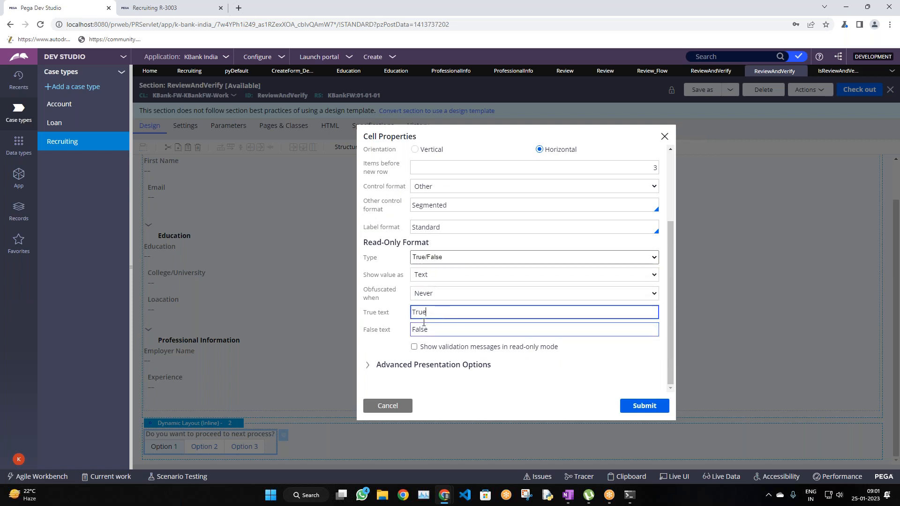
{"action": "left_click", "coordinate": [439, 261]}
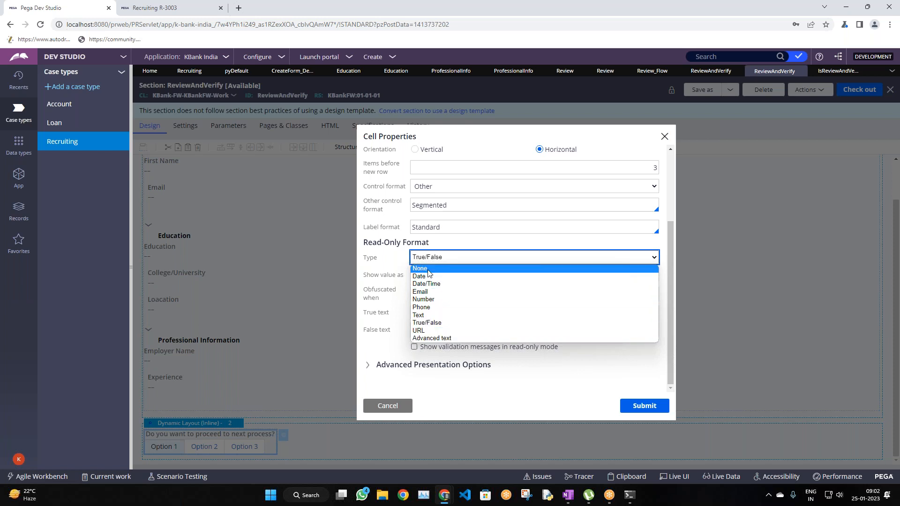
{"action": "left_click", "coordinate": [396, 265]}
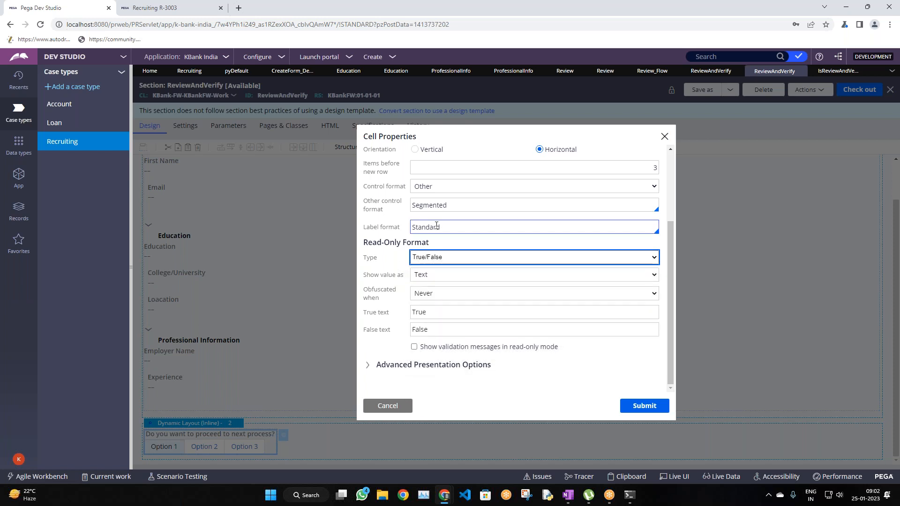
Step: Open the IsReviewAndVerify property from the field's general settings and delete it with the reason "nr"
{"action": "scroll", "coordinate": [437, 225], "scroll_direction": "up", "scroll_amount": 2}
{"action": "scroll", "coordinate": [436, 225], "scroll_direction": "up", "scroll_amount": 1}
{"action": "scroll", "coordinate": [437, 225], "scroll_direction": "down", "scroll_amount": 3}
{"action": "scroll", "coordinate": [413, 197], "scroll_direction": "up", "scroll_amount": 3}
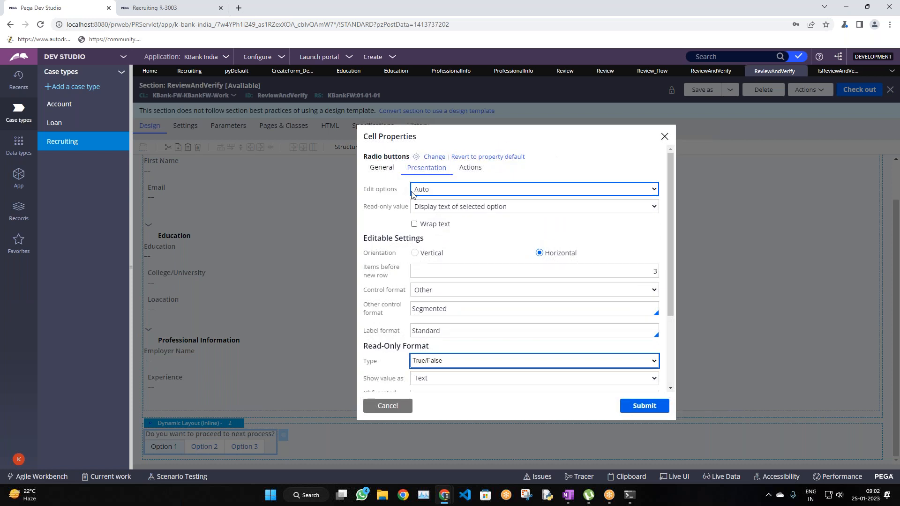
{"action": "left_click", "coordinate": [382, 168]}
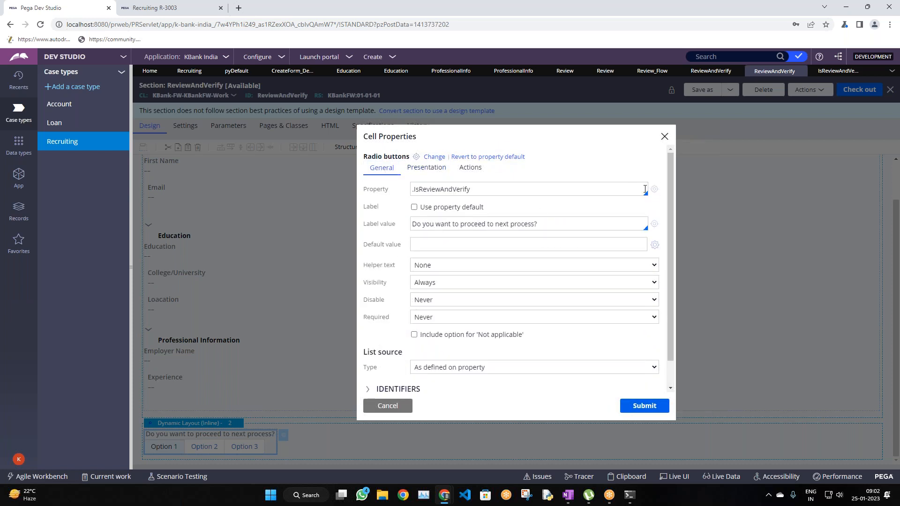
{"action": "left_click", "coordinate": [654, 190]}
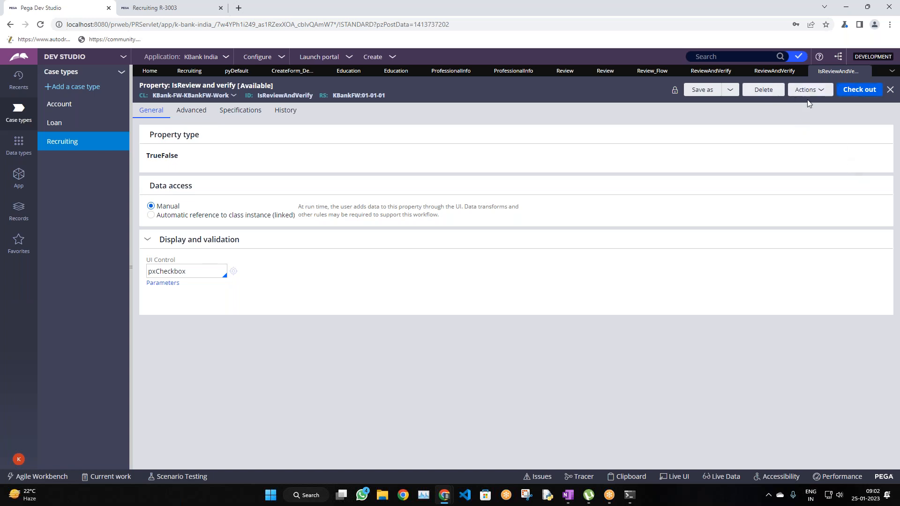
{"action": "left_click", "coordinate": [764, 90]}
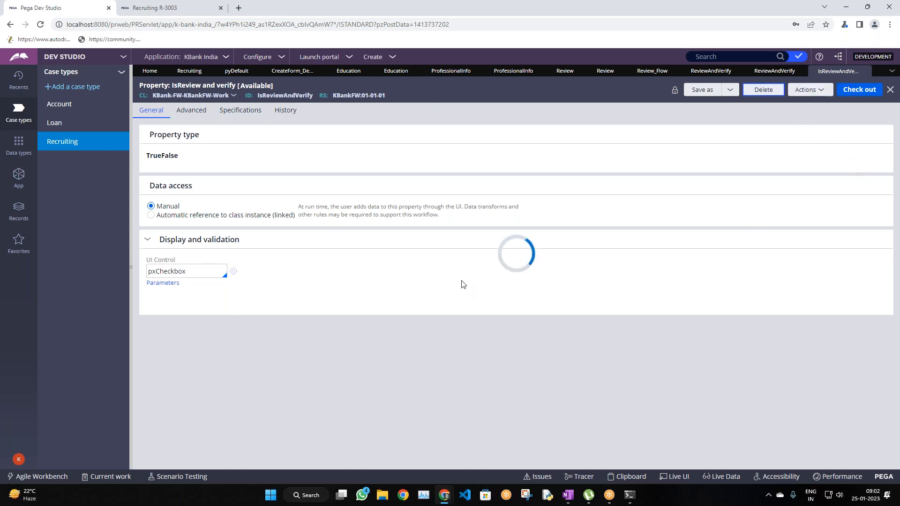
{"action": "type", "text": "nr"}
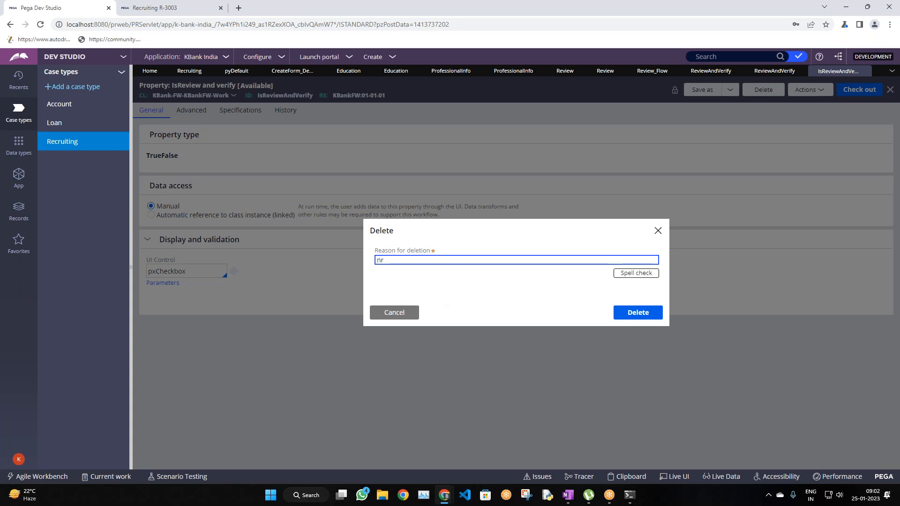
{"action": "left_click", "coordinate": [638, 313]}
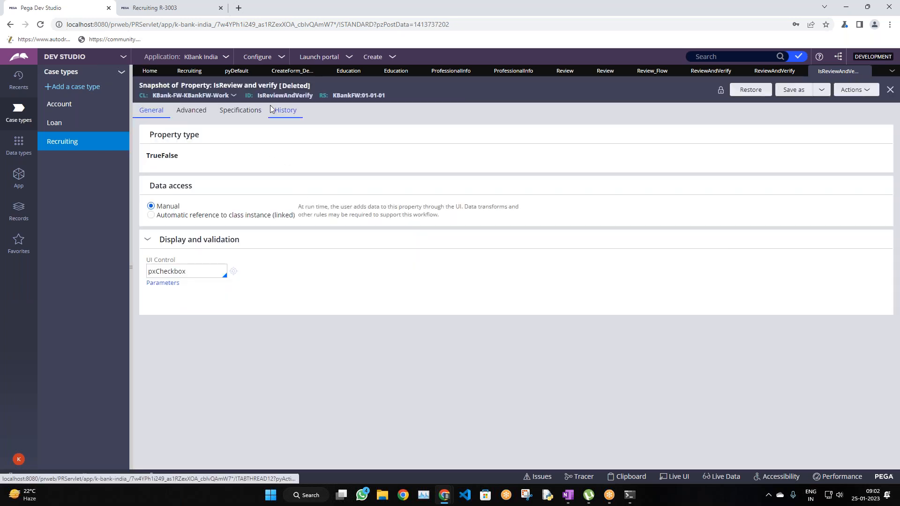
Step: Create a new property labelled IsReviewAndVerify in KBank-FW-KBankFW-Work, ruleset KBankFW 01-01-01
{"action": "double_click", "coordinate": [285, 95]}
{"action": "key", "text": "ctrl+c"}
{"action": "left_click", "coordinate": [854, 89]}
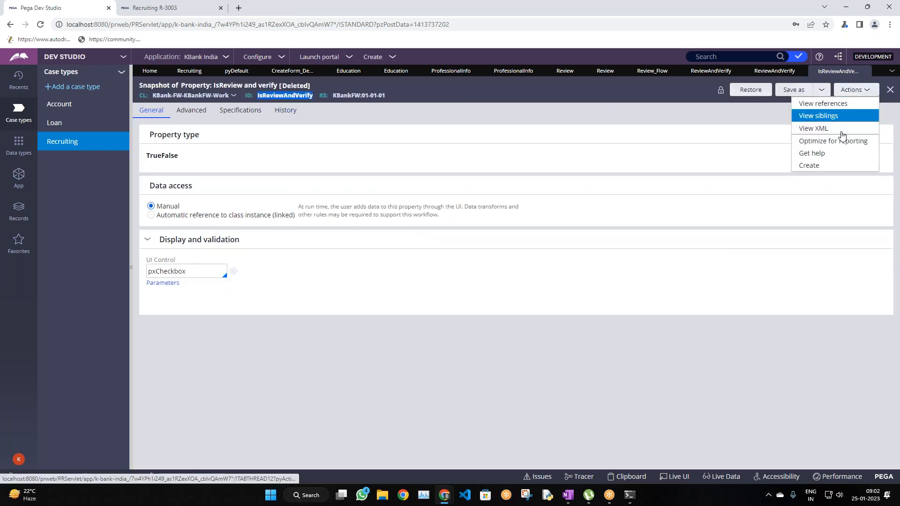
{"action": "left_click", "coordinate": [816, 165]}
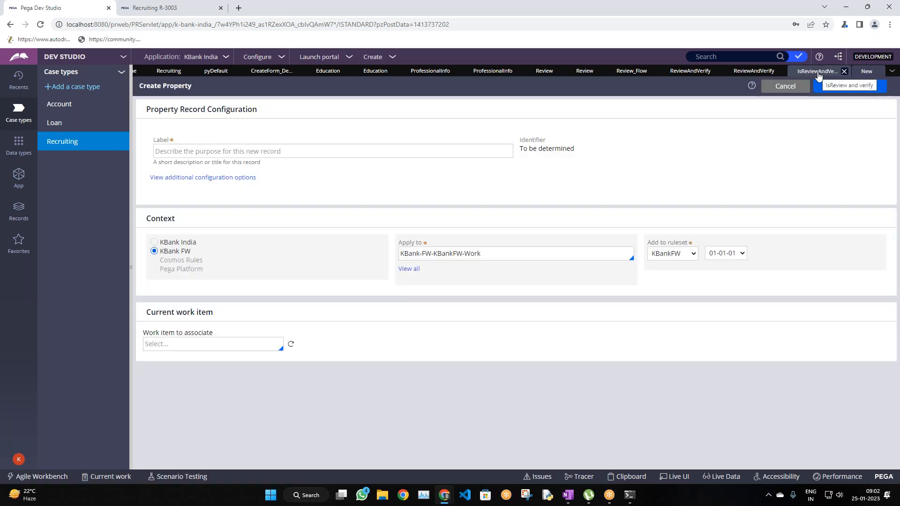
{"action": "left_click", "coordinate": [818, 72]}
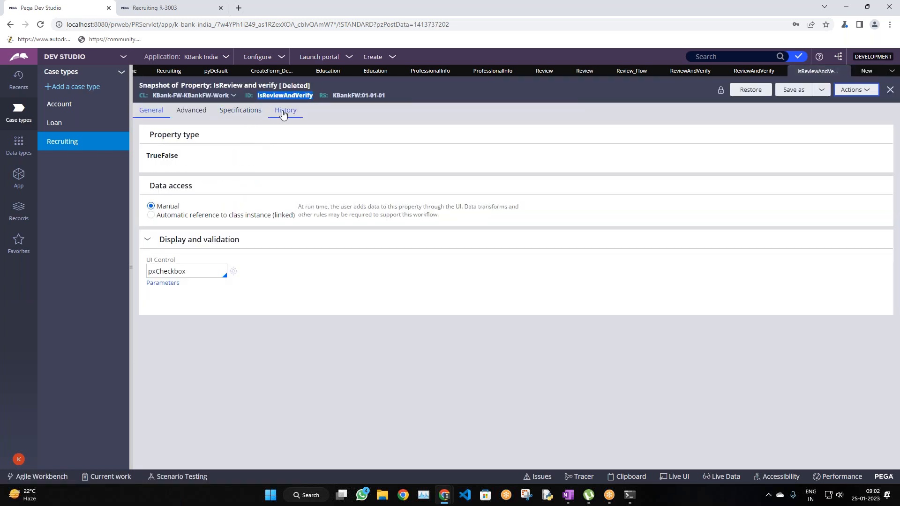
{"action": "left_click", "coordinate": [839, 93]}
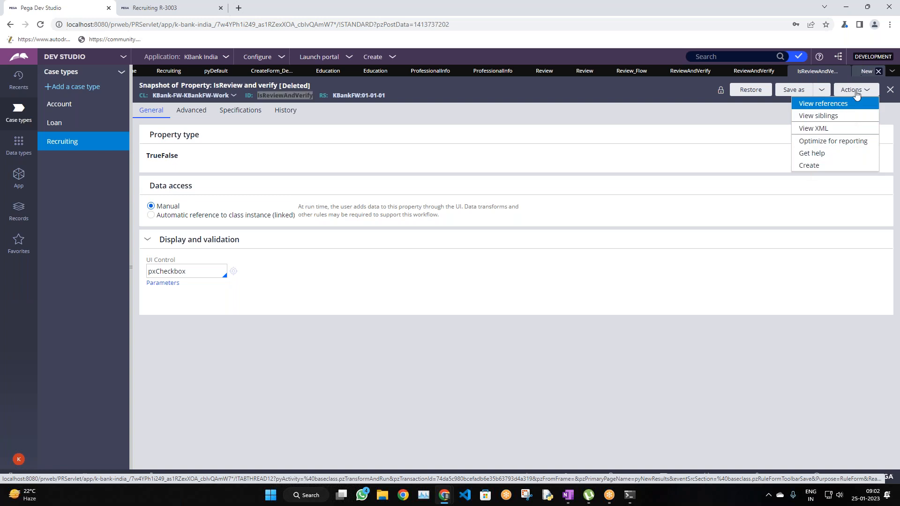
{"action": "left_click", "coordinate": [867, 71]}
{"action": "left_click", "coordinate": [252, 149]}
{"action": "key", "text": "ctrl+v"}
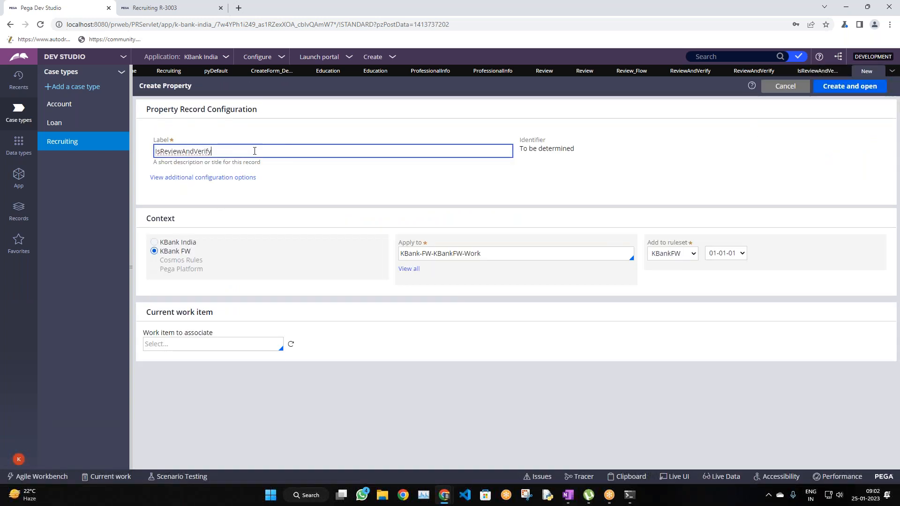
{"action": "left_click", "coordinate": [368, 187]}
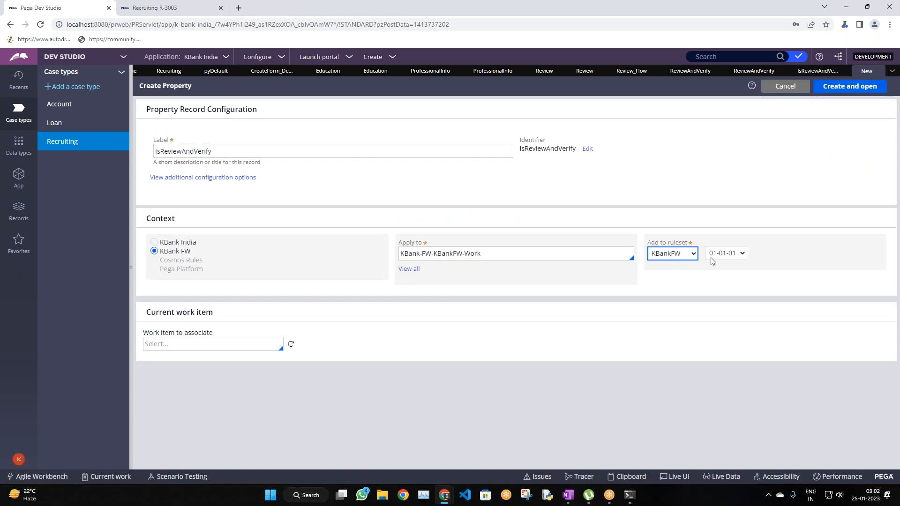
{"action": "left_click", "coordinate": [850, 87]}
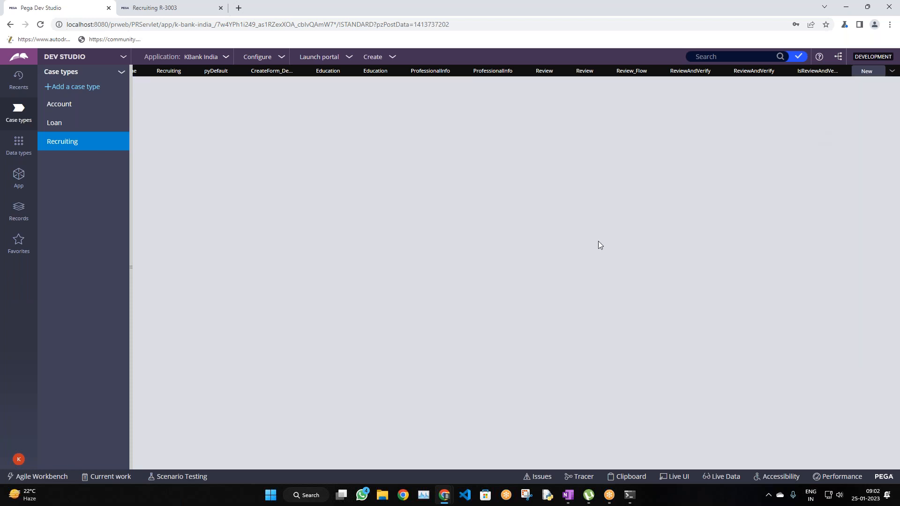
Step: Give the new text property a Local List table with the values Yes and No, save it and close it
{"action": "left_click", "coordinate": [177, 156]}
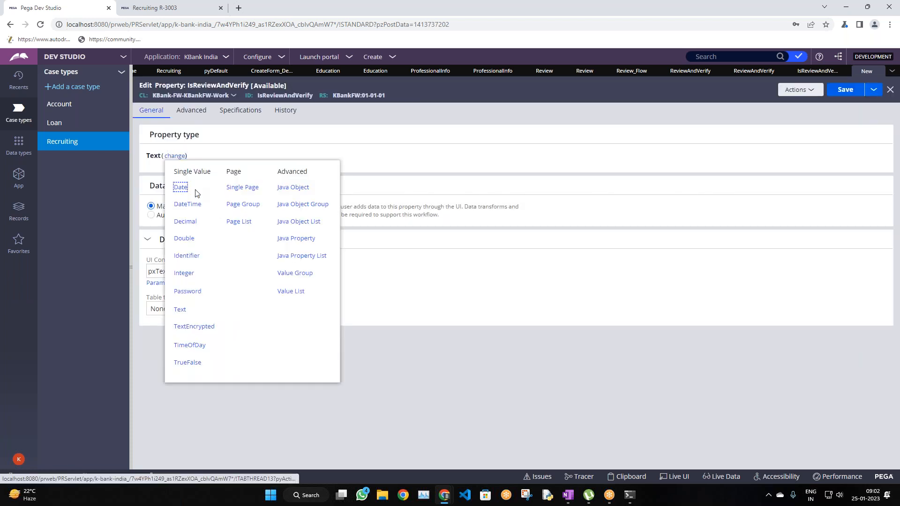
{"action": "left_click", "coordinate": [363, 133]}
{"action": "left_click", "coordinate": [176, 308]}
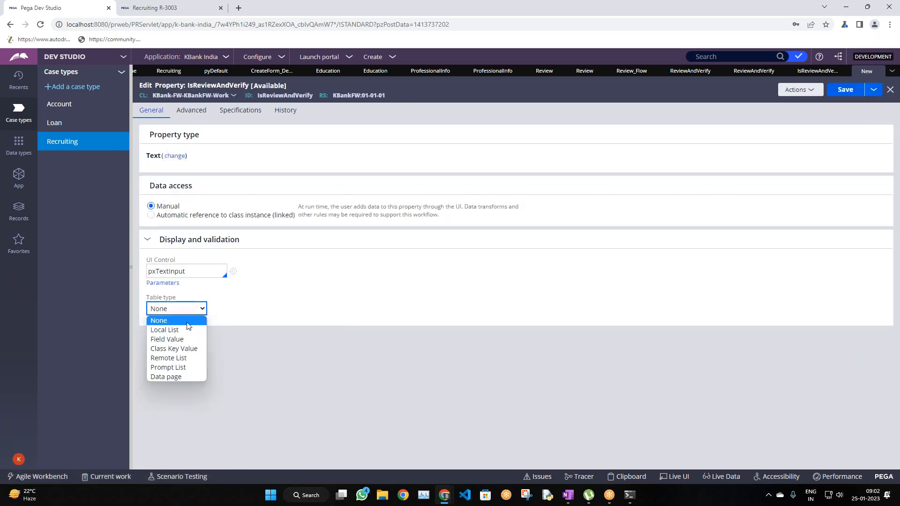
{"action": "left_click", "coordinate": [187, 330]}
{"action": "left_click", "coordinate": [194, 347]}
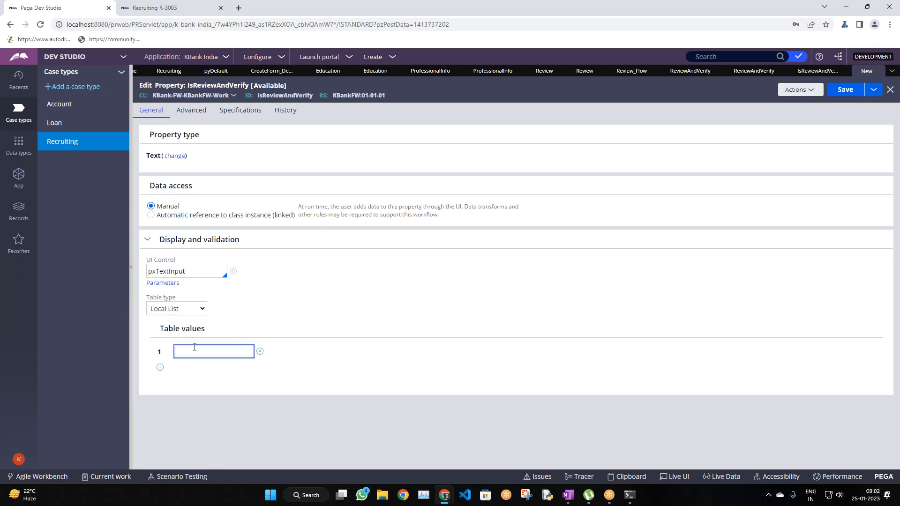
{"action": "left_click", "coordinate": [160, 367]}
{"action": "key", "text": "Tab"}
{"action": "left_click", "coordinate": [844, 94]}
{"action": "left_click", "coordinate": [891, 90]}
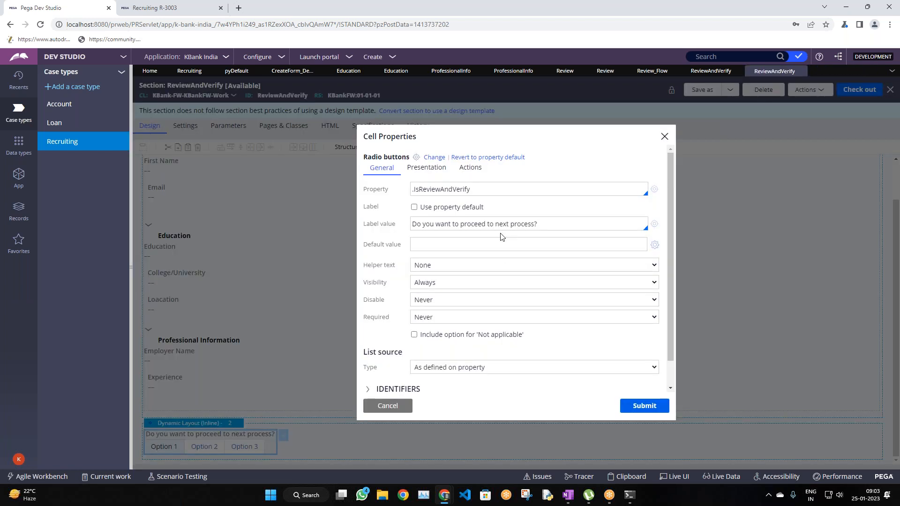
Step: Reopen the IsReviewAndVerify property to check its type and table values, and close it
{"action": "left_click", "coordinate": [654, 190]}
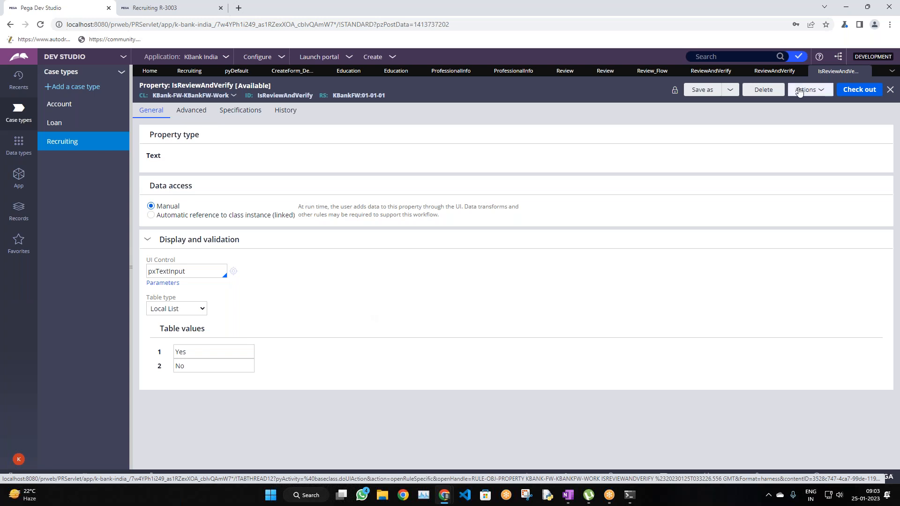
{"action": "left_click", "coordinate": [762, 72]}
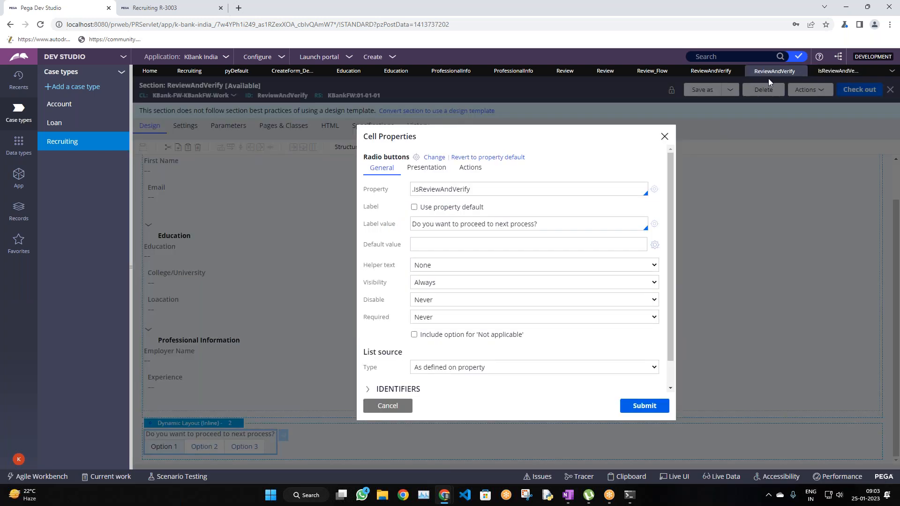
{"action": "left_click", "coordinate": [712, 71]}
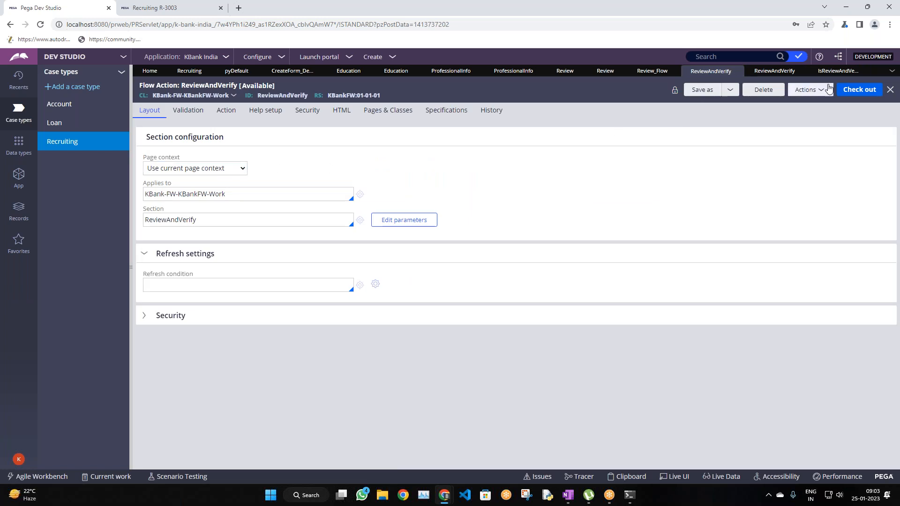
{"action": "left_click", "coordinate": [838, 71]}
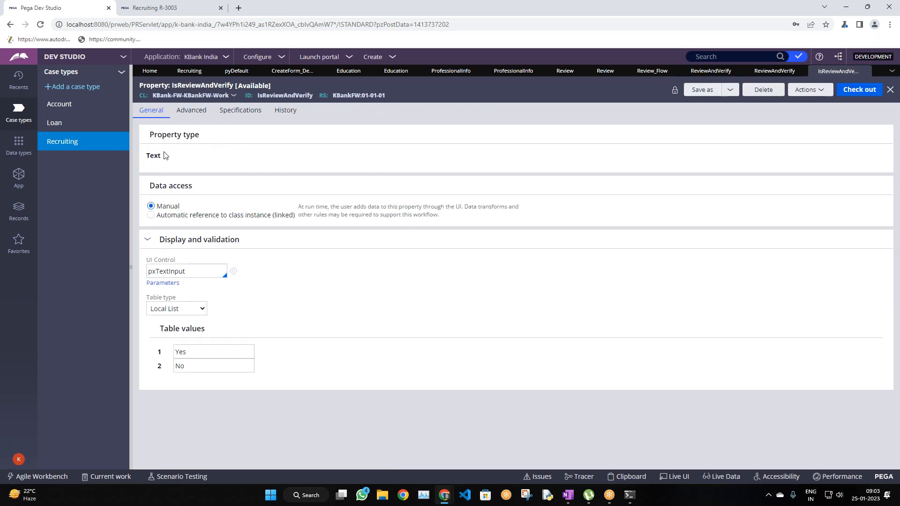
{"action": "left_click_drag", "start_coordinate": [160, 328], "coordinate": [210, 335]}
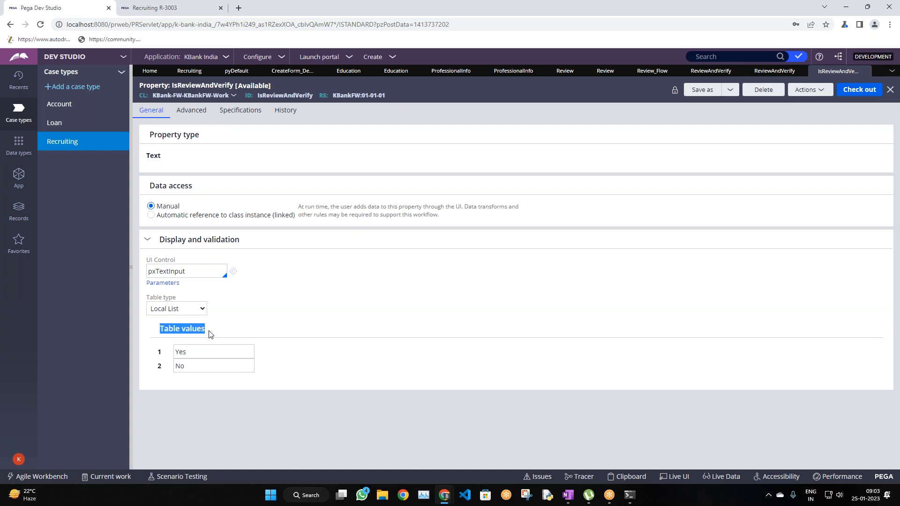
{"action": "left_click", "coordinate": [891, 90]}
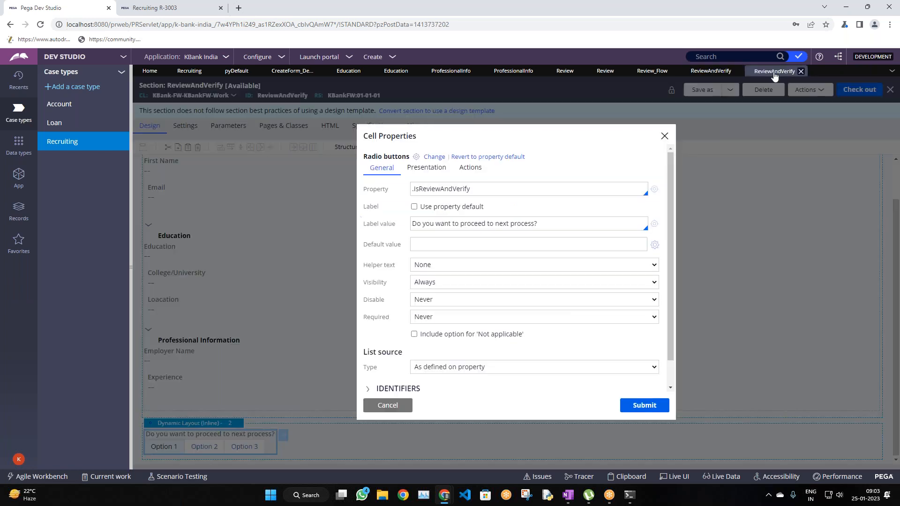
Step: Submit the radio buttons' cell properties and check out the ReviewAndVerify section
{"action": "left_click", "coordinate": [775, 70]}
{"action": "scroll", "coordinate": [413, 272], "scroll_direction": "down", "scroll_amount": 1}
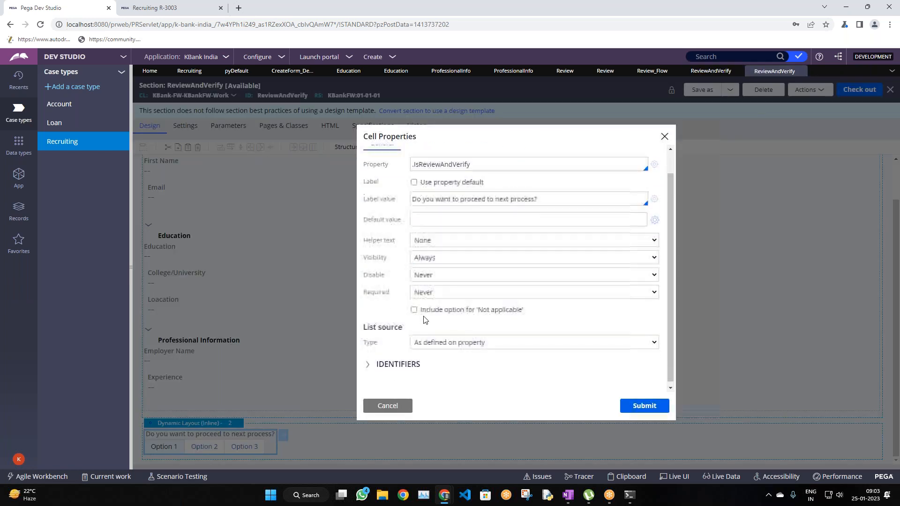
{"action": "scroll", "coordinate": [422, 316], "scroll_direction": "up", "scroll_amount": 1}
{"action": "left_click", "coordinate": [629, 406]}
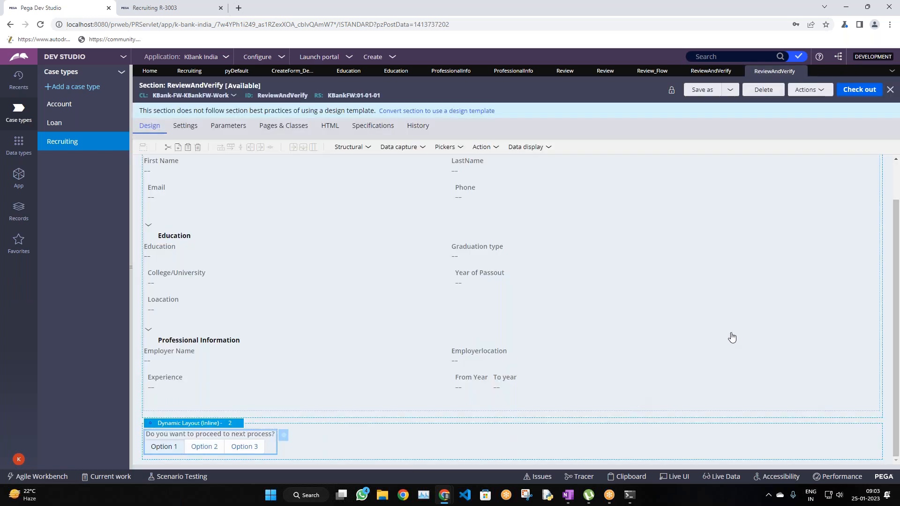
{"action": "left_click", "coordinate": [849, 94]}
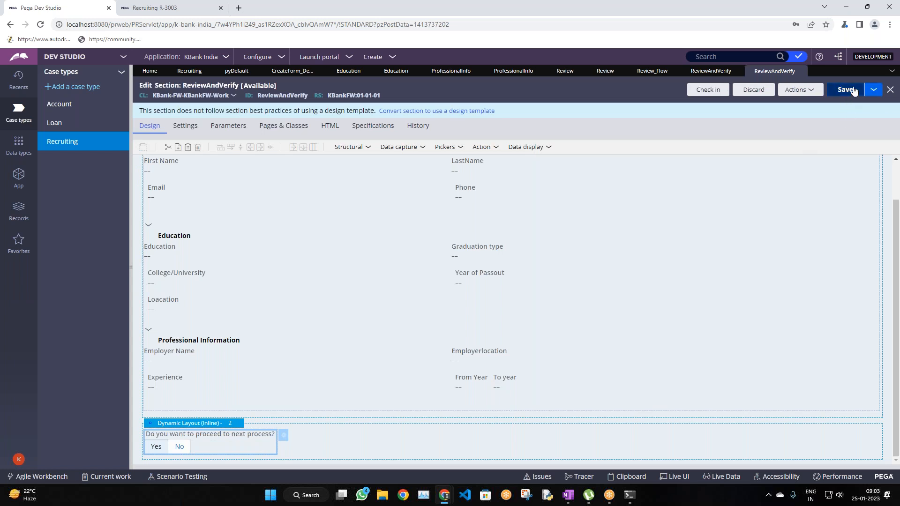
Step: Refresh the Recruiting case R-3003 in the portal, discarding the unsaved answer, and reopen its Review and Verify task from the worklist
{"action": "left_click", "coordinate": [146, 6]}
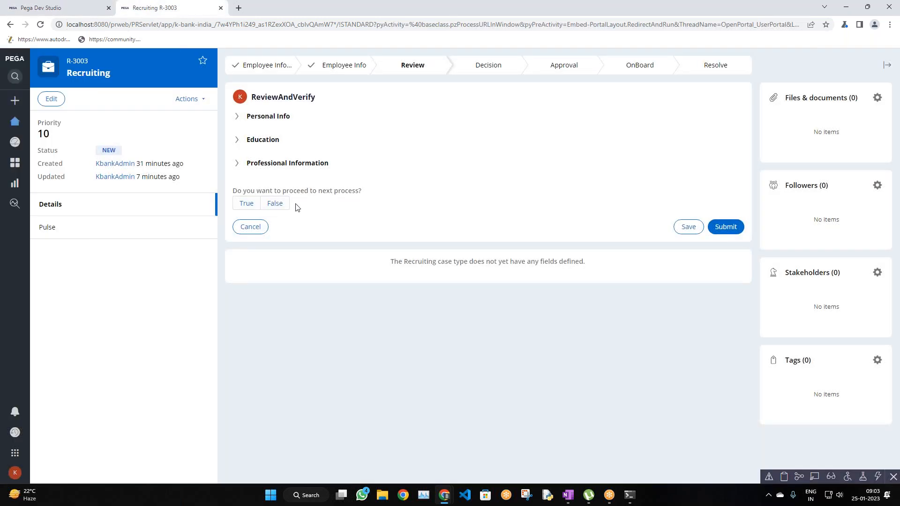
{"action": "left_click", "coordinate": [236, 206]}
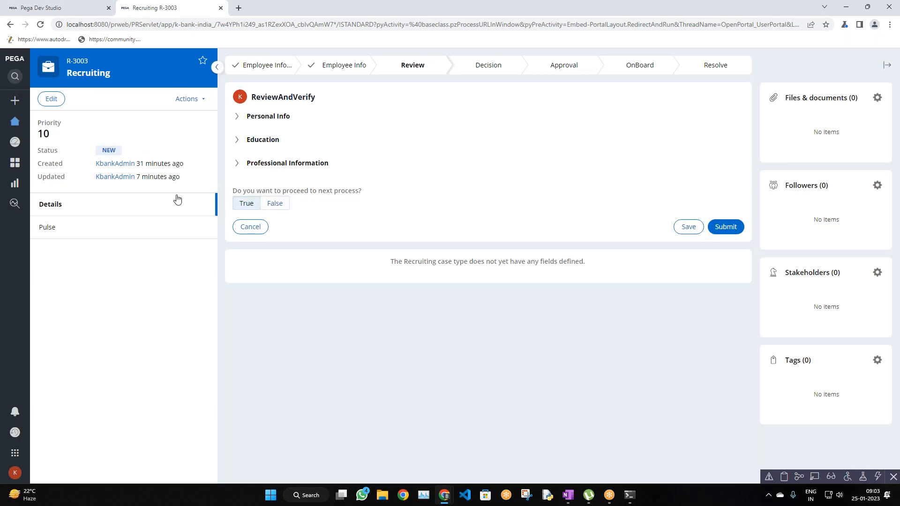
{"action": "left_click", "coordinate": [190, 99]}
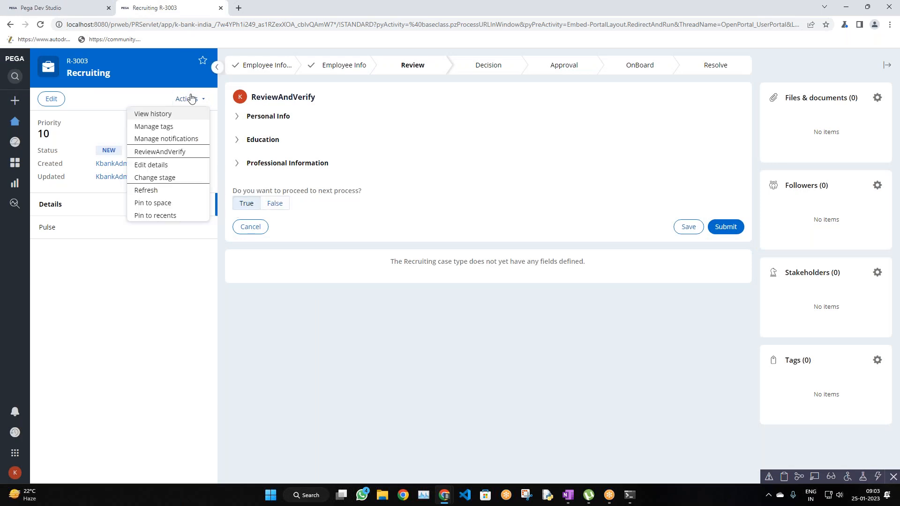
{"action": "left_click", "coordinate": [165, 196]}
{"action": "left_click", "coordinate": [570, 288]}
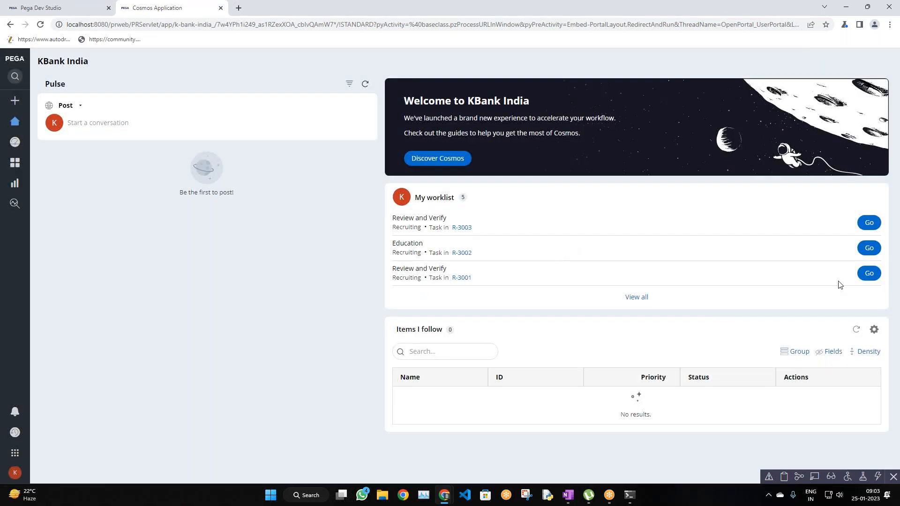
{"action": "left_click", "coordinate": [870, 223]}
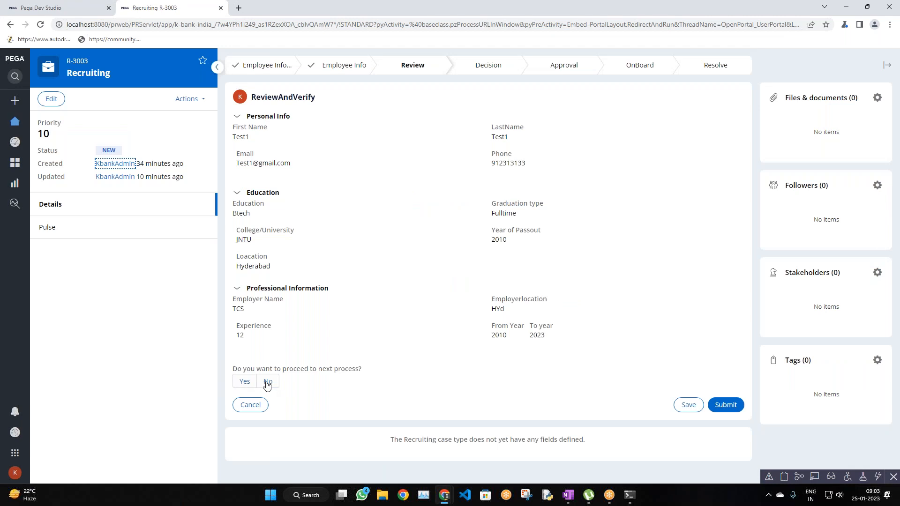
Step: Test the Yes and No answers, leaving No selected, and collapse the Personal Info, Education and Professional Information sections
{"action": "left_click", "coordinate": [241, 382]}
{"action": "left_click", "coordinate": [268, 382]}
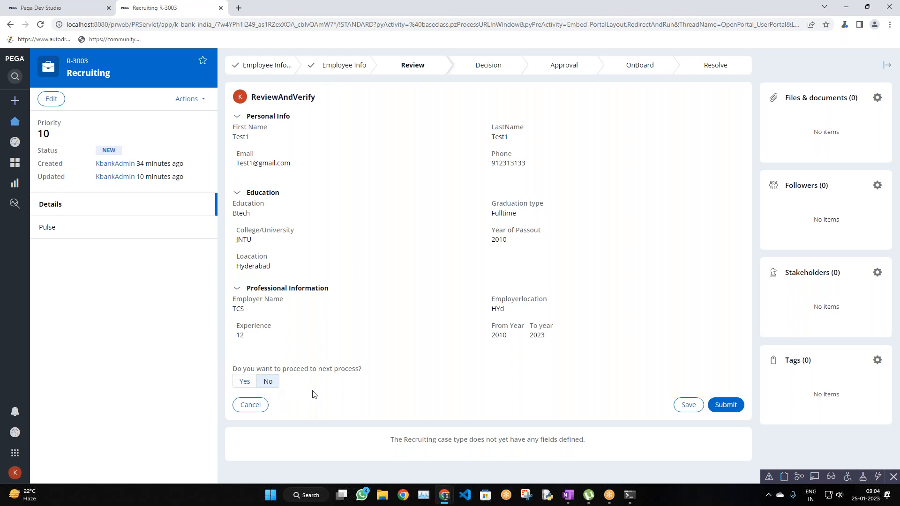
{"action": "left_click", "coordinate": [259, 118]}
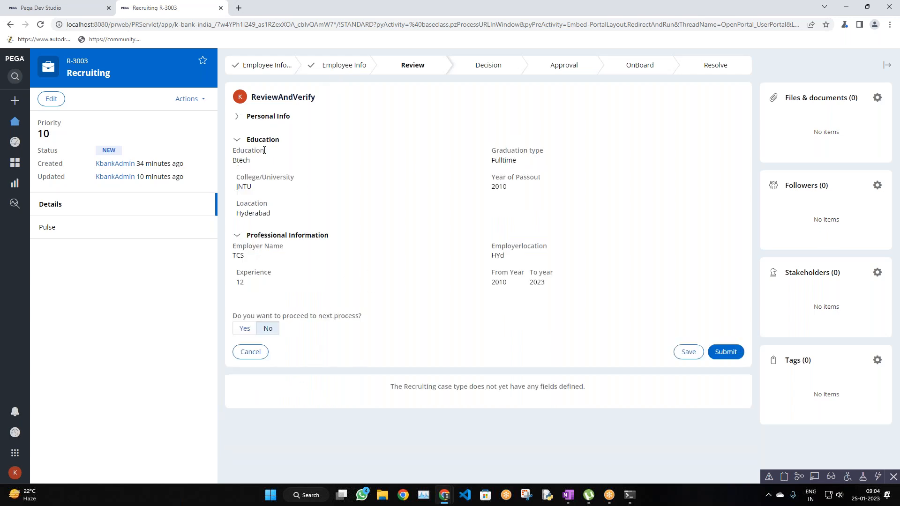
{"action": "left_click", "coordinate": [267, 140]}
{"action": "left_click", "coordinate": [274, 164]}
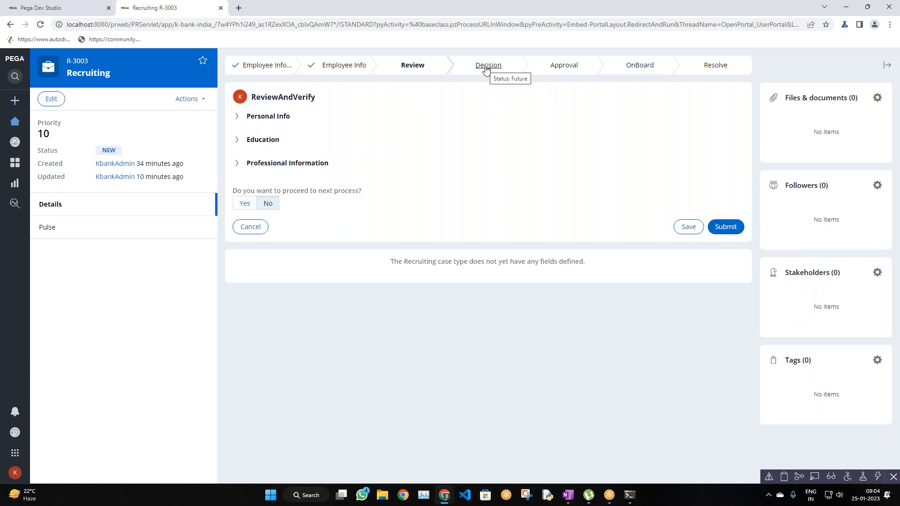
Step: Return to Dev Studio, look over the Recruiting case life cycle and the ReviewAndVerify rules, and cancel the connector properties in Review_Flow
{"action": "left_click", "coordinate": [40, 9]}
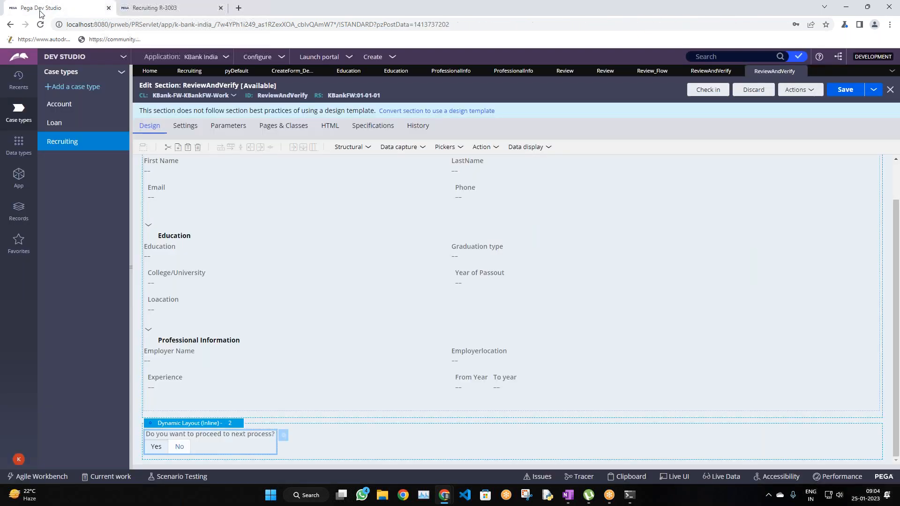
{"action": "left_click", "coordinate": [190, 70]}
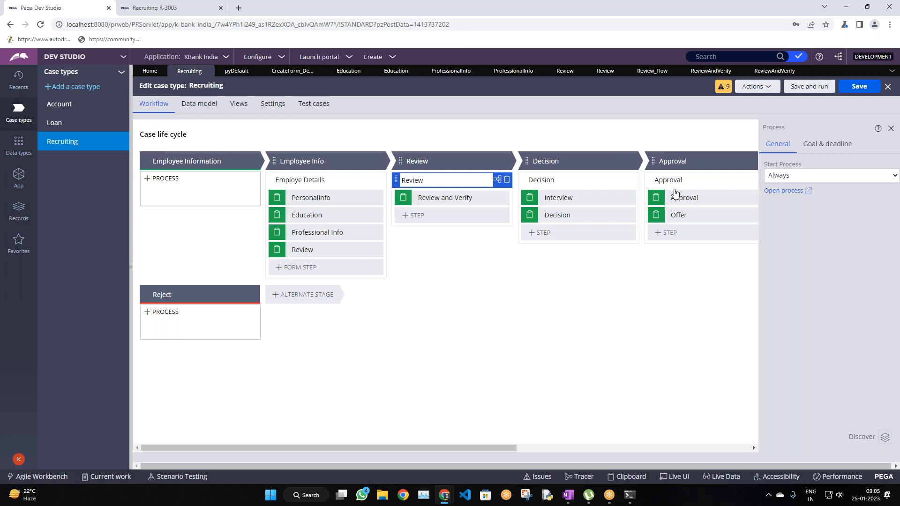
{"action": "left_click_drag", "start_coordinate": [438, 447], "coordinate": [370, 402]}
{"action": "left_click", "coordinate": [774, 71]}
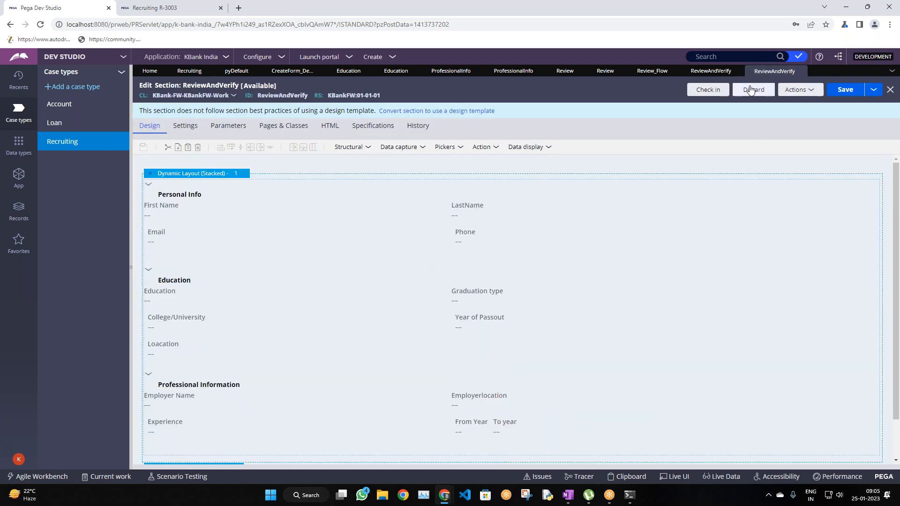
{"action": "left_click", "coordinate": [710, 72]}
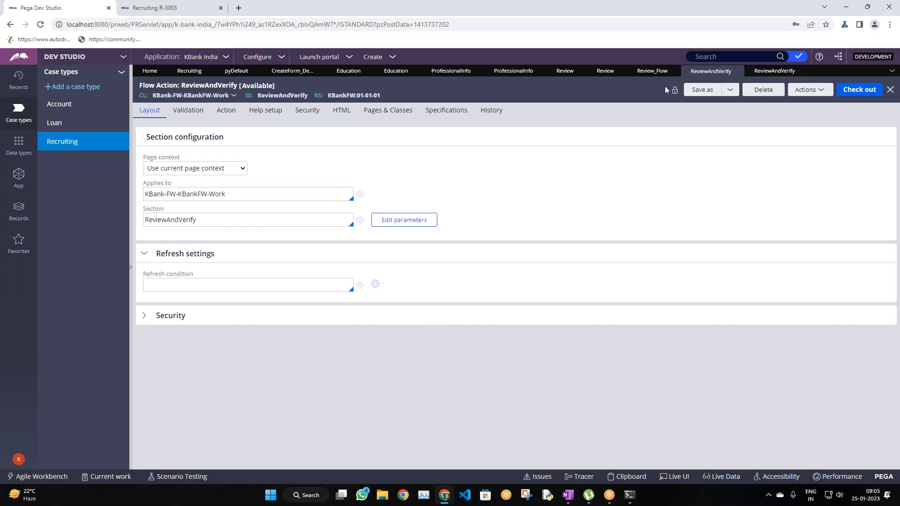
{"action": "left_click", "coordinate": [653, 71]}
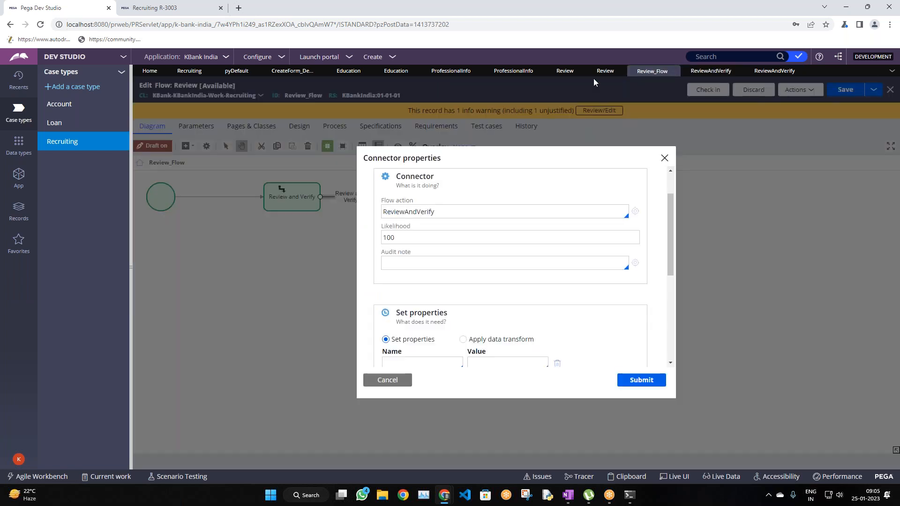
{"action": "left_click", "coordinate": [387, 380]}
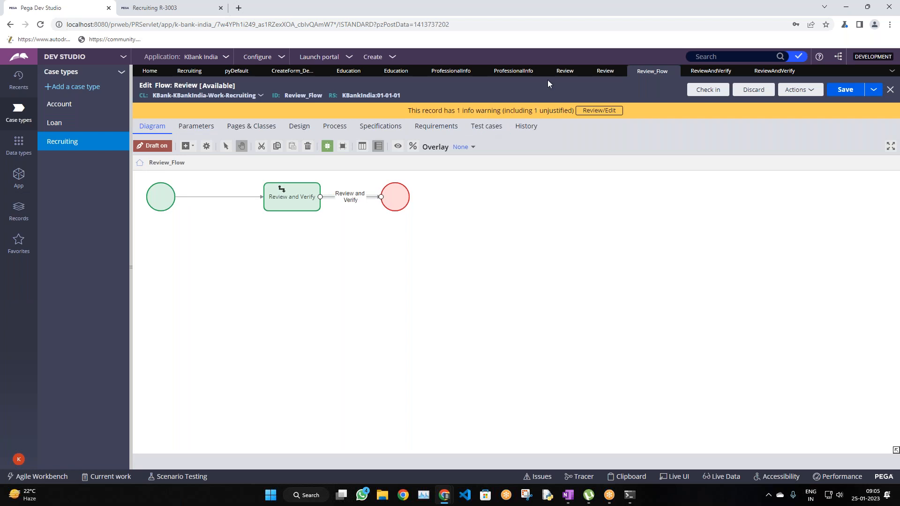
Step: Close the open ProfessionalInfo and Education section and flow action rules
{"action": "left_click", "coordinate": [513, 71]}
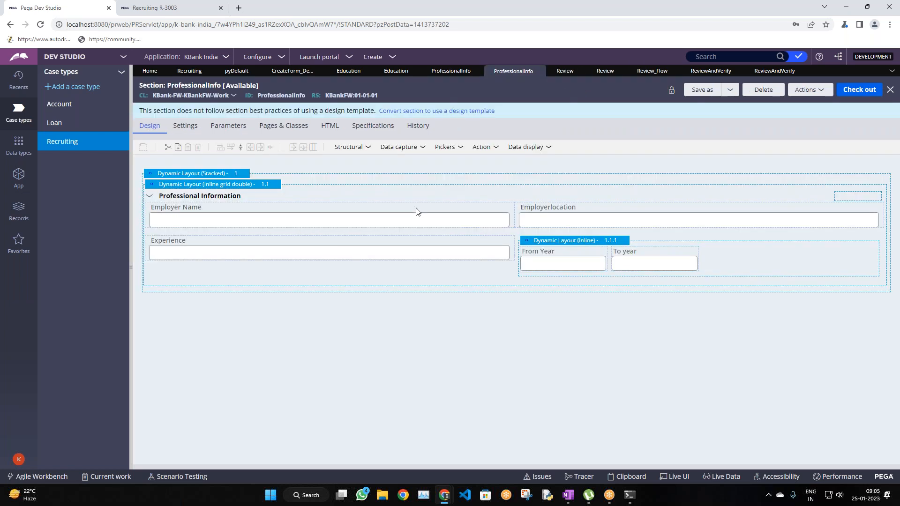
{"action": "left_click", "coordinate": [540, 72]}
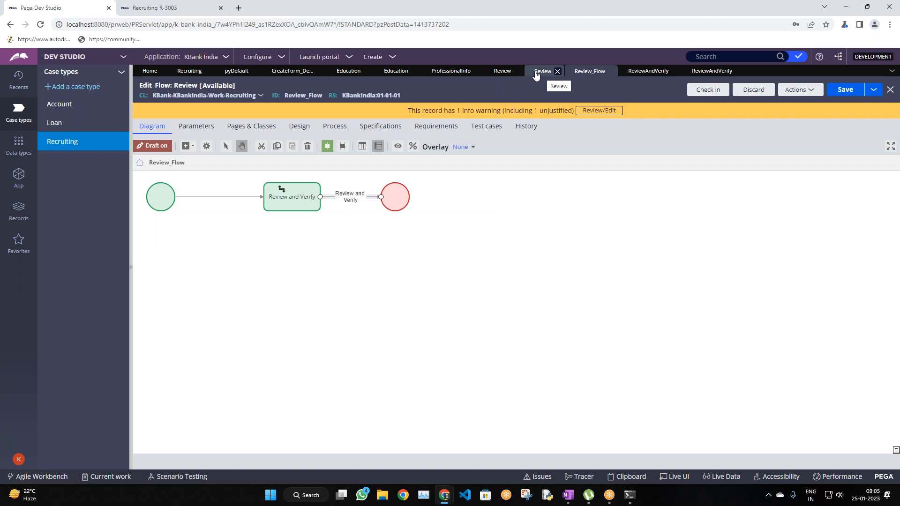
{"action": "left_click", "coordinate": [455, 74]}
{"action": "left_click", "coordinate": [477, 71]}
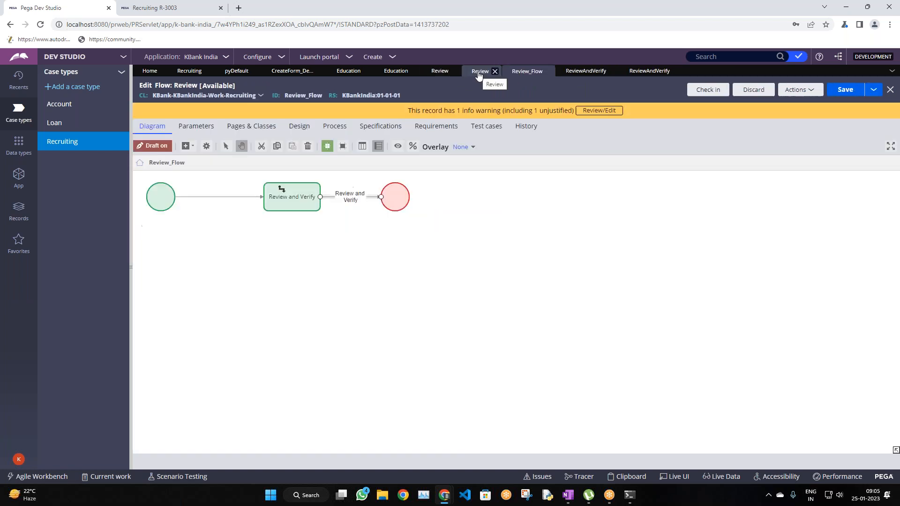
{"action": "left_click", "coordinate": [396, 73]}
{"action": "left_click", "coordinate": [415, 72]}
{"action": "left_click", "coordinate": [359, 72]}
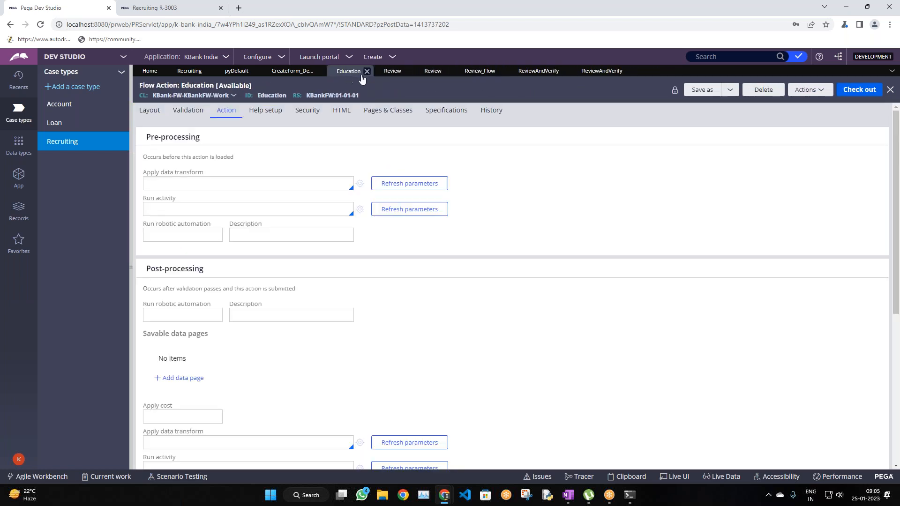
{"action": "left_click", "coordinate": [366, 71]}
Step: Begin checking in the Employe Details flow CreateForm_Default
{"action": "left_click", "coordinate": [286, 73]}
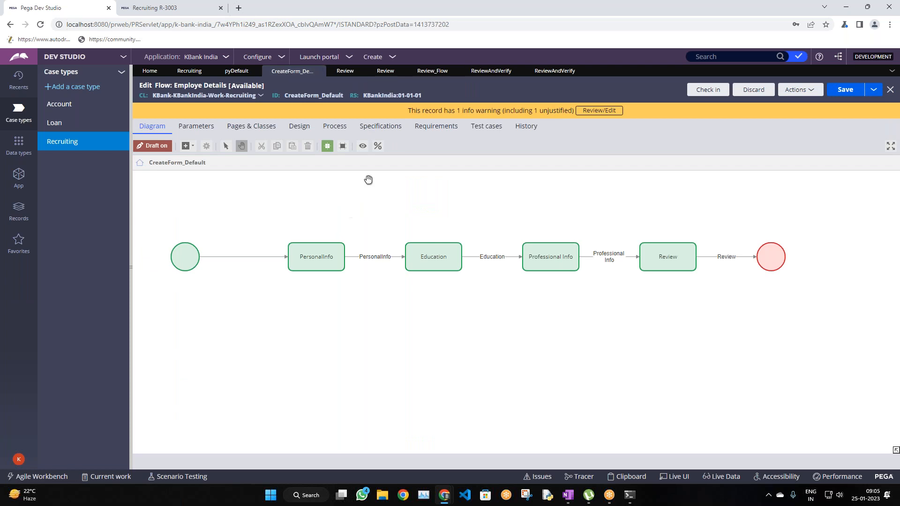
{"action": "left_click", "coordinate": [708, 89]}
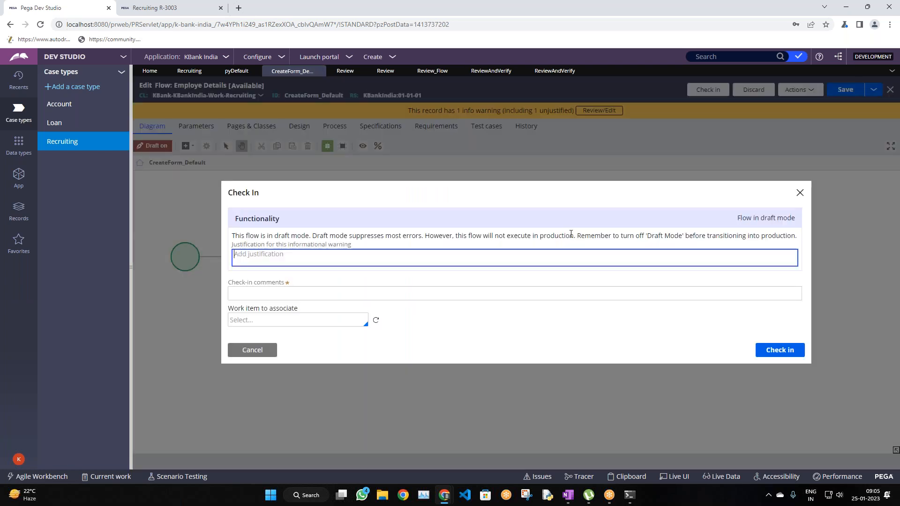